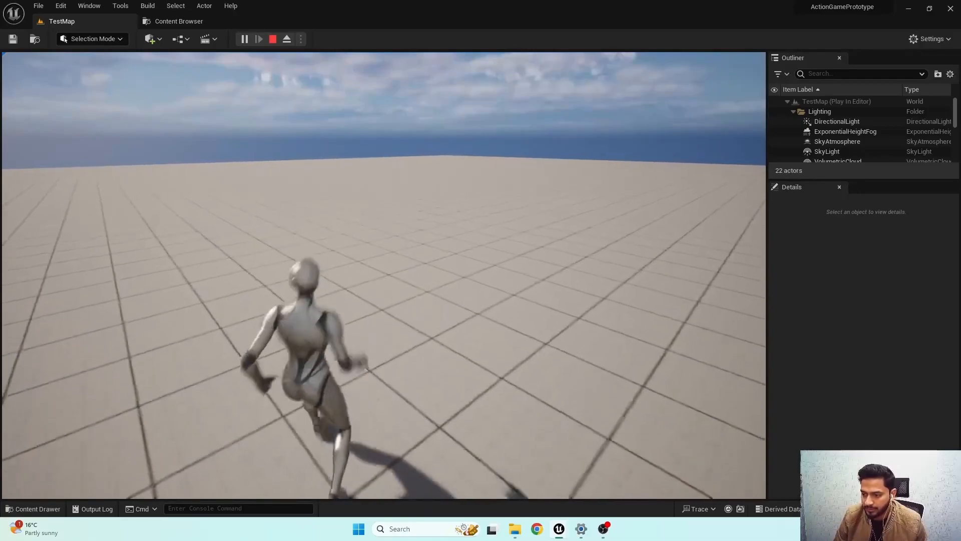
Run the character around TestMap in several directions to examine its movement animations, and end the play session.
key("a")
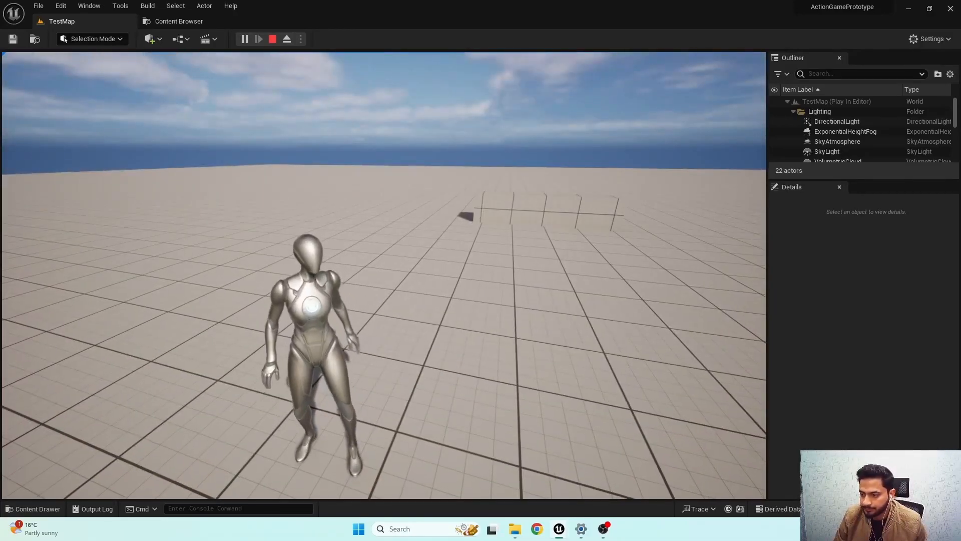
key("w")
key("s")
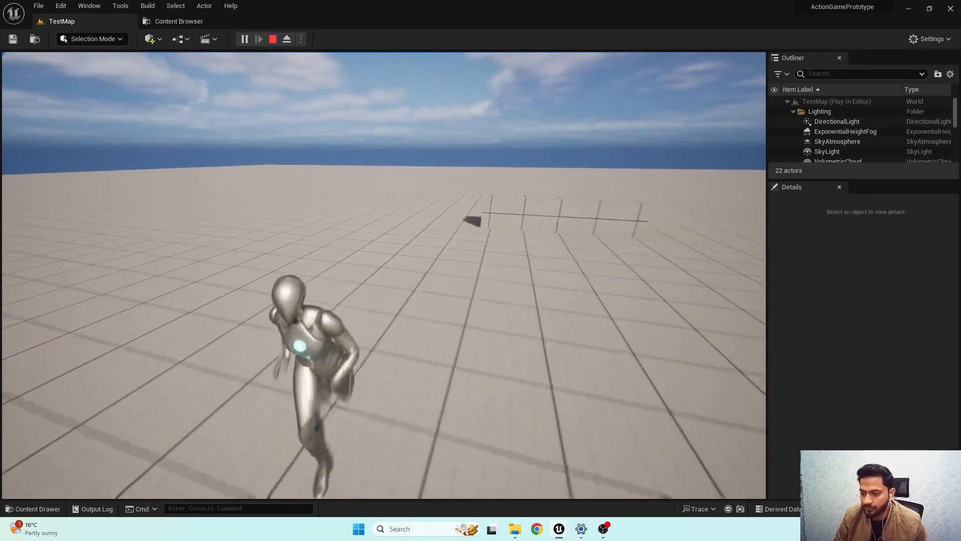
key("s")
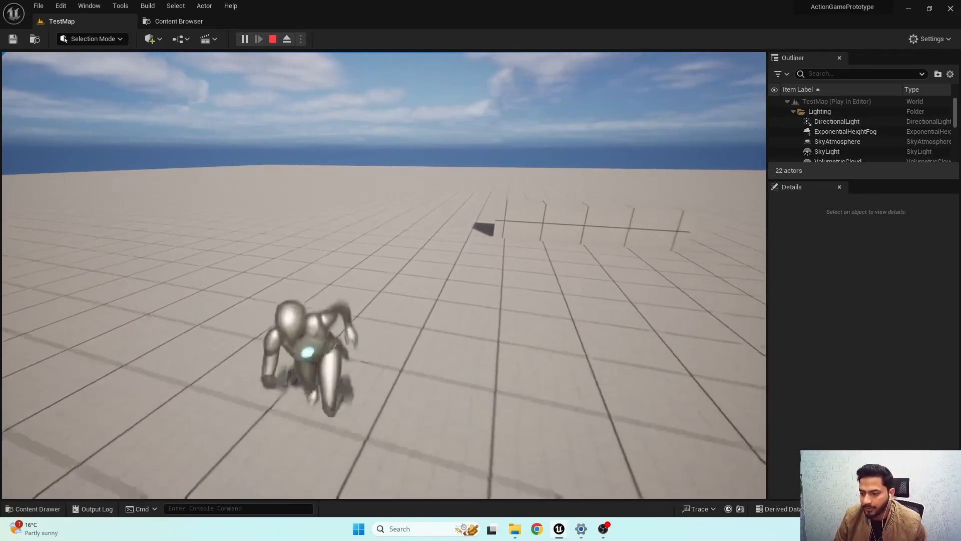
key("w")
key("a")
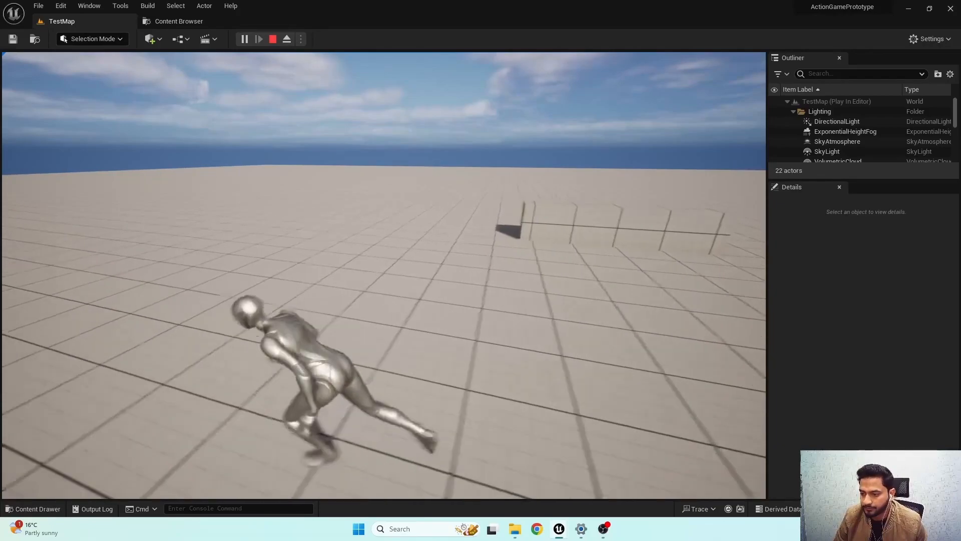
key("d")
key("a")
key("a")
key("w")
key("Escape")
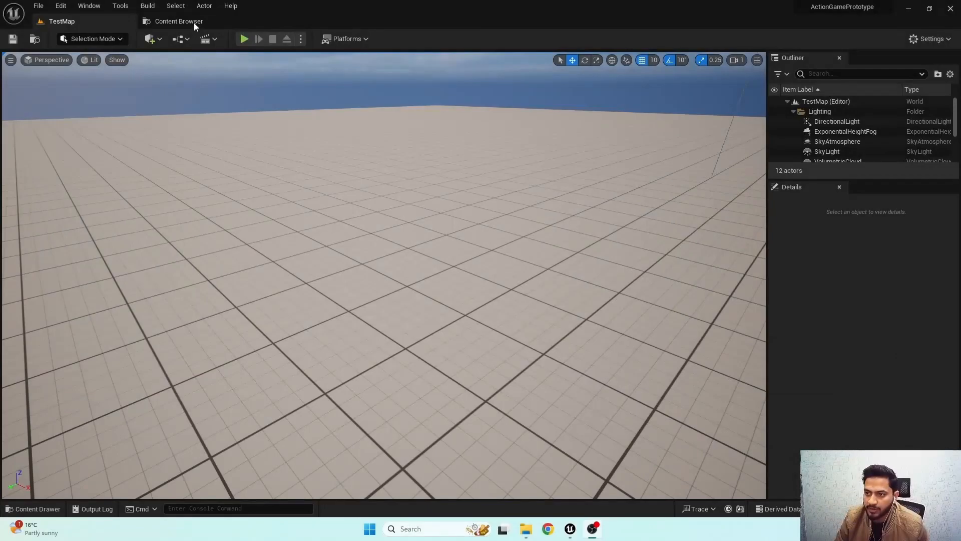
Open the BP_ThirdPersonCharacter Blueprint from the ThirdPerson Blueprints folder.
left_click(194, 23)
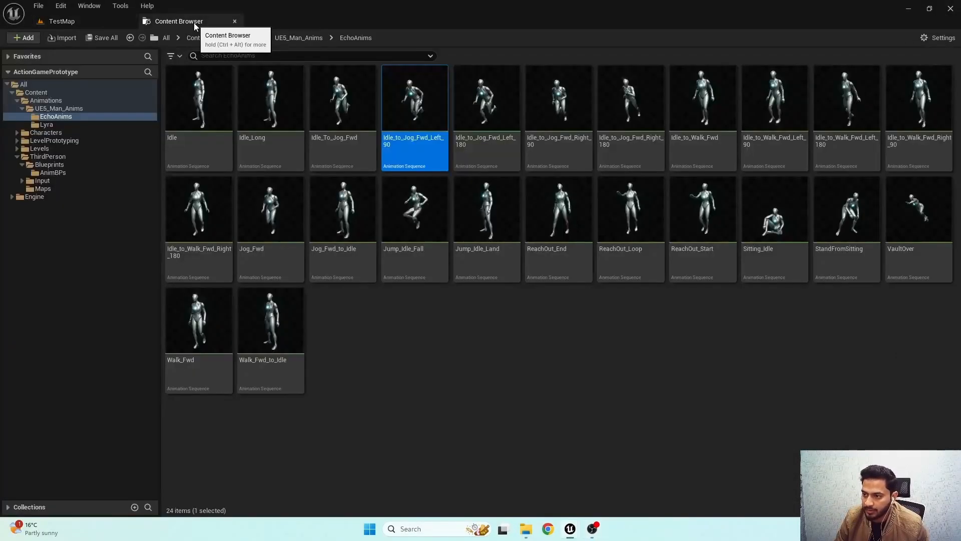
left_click(49, 165)
double_click(435, 156)
scroll(442, 181, "down", 4)
left_click_drag(725, 274, 740, 237)
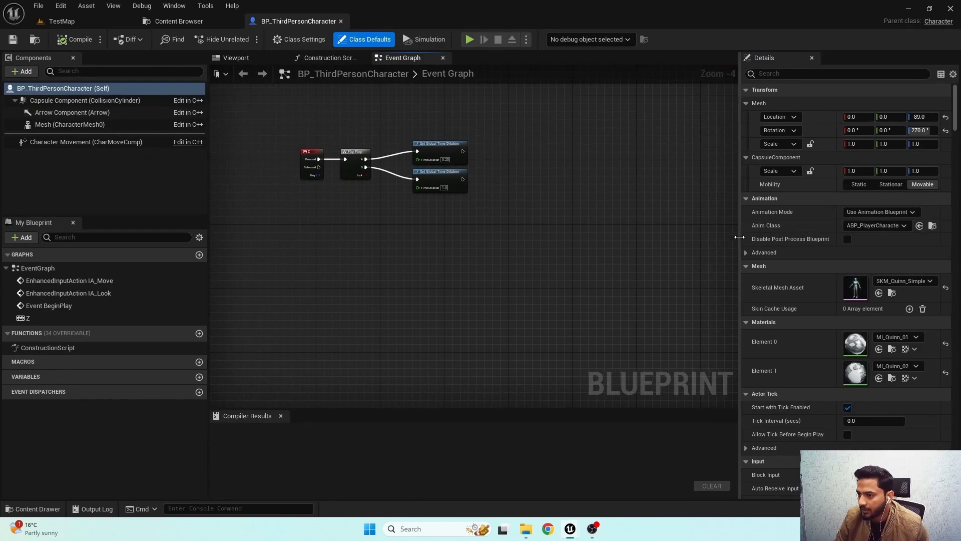
Add a Caps Lock keyboard event to the Event Graph below the Z key's time dilation nodes.
scroll(360, 254, "up", 2)
right_click(353, 305)
type("casl")
key("BackSpace")
key("BackSpace")
type("pslo")
key("Return")
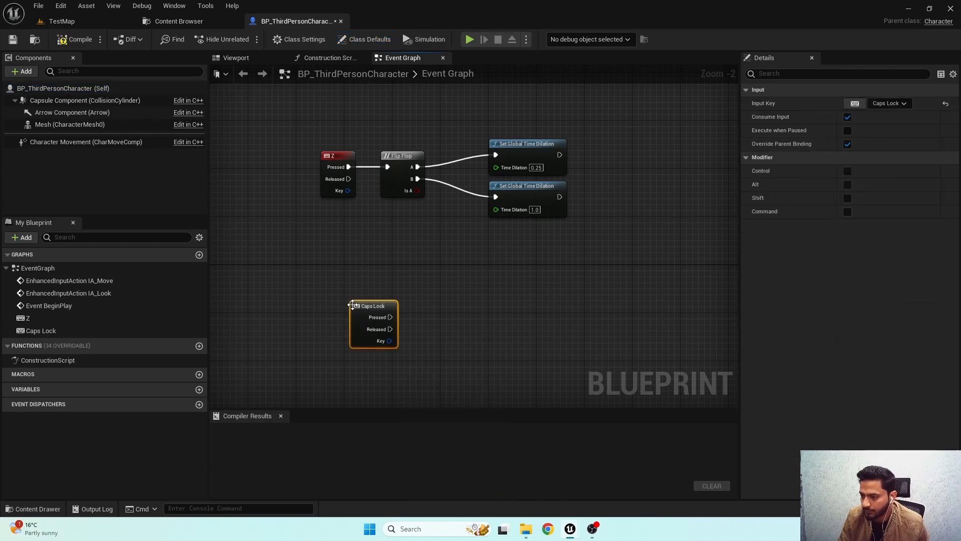
right_click_drag(397, 288, 389, 259)
left_click_drag(376, 274, 395, 301)
type("flipf")
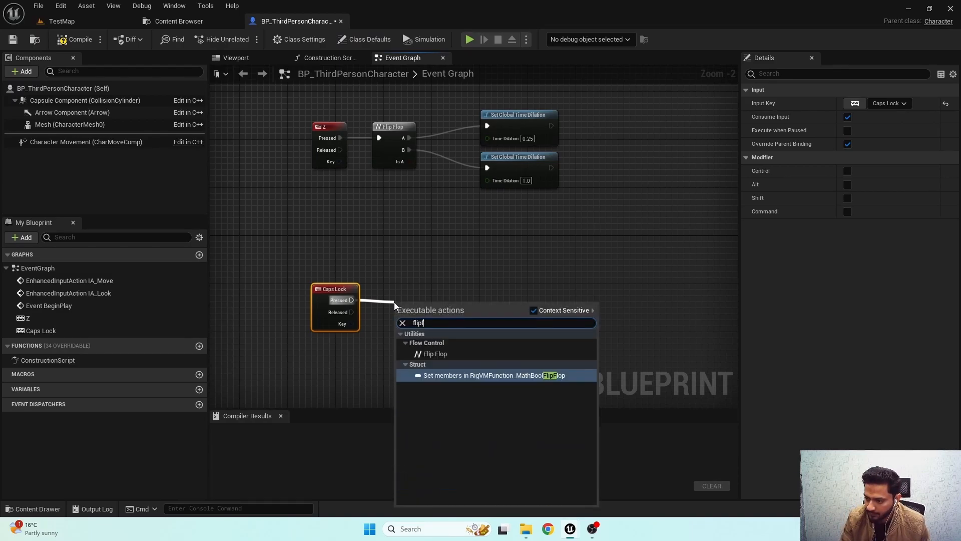
type("l")
key("Return")
key("Delete")
Duplicate the Z event's Flip Flop node, connect it to the Caps Lock Pressed output, and compile the Blueprint.
left_click(396, 152)
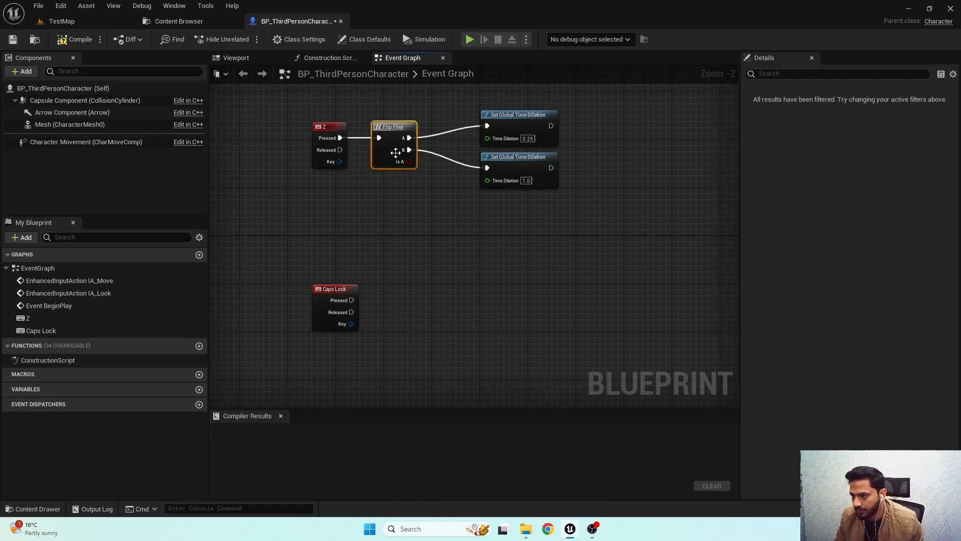
key("ctrl+v")
left_click_drag(343, 301, 386, 302)
left_click_drag(407, 294, 420, 294)
right_click_drag(498, 286, 440, 256)
left_click(75, 39)
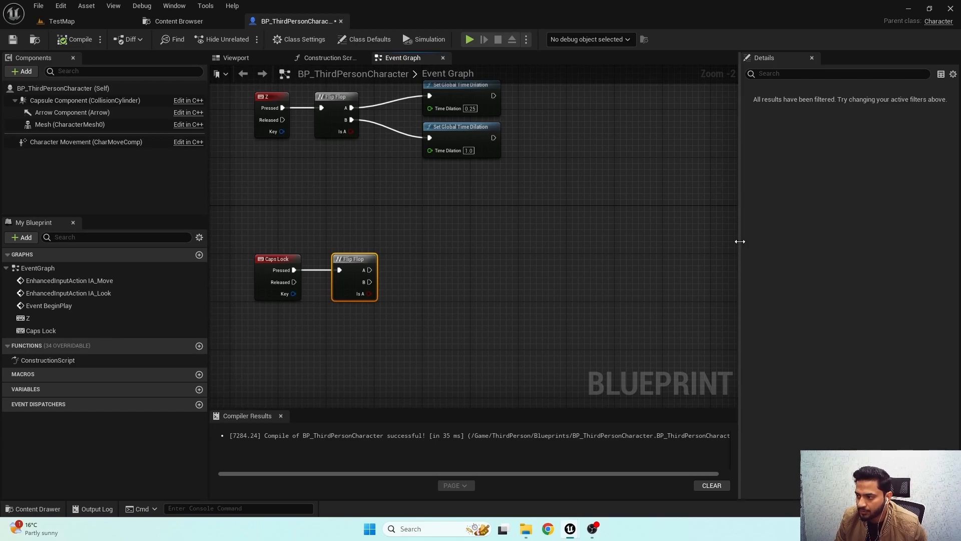
Widen the graph area on both sides and bring the Caps Lock nodes into working view.
left_click_drag(739, 243, 762, 261)
right_click_drag(236, 291, 289, 298)
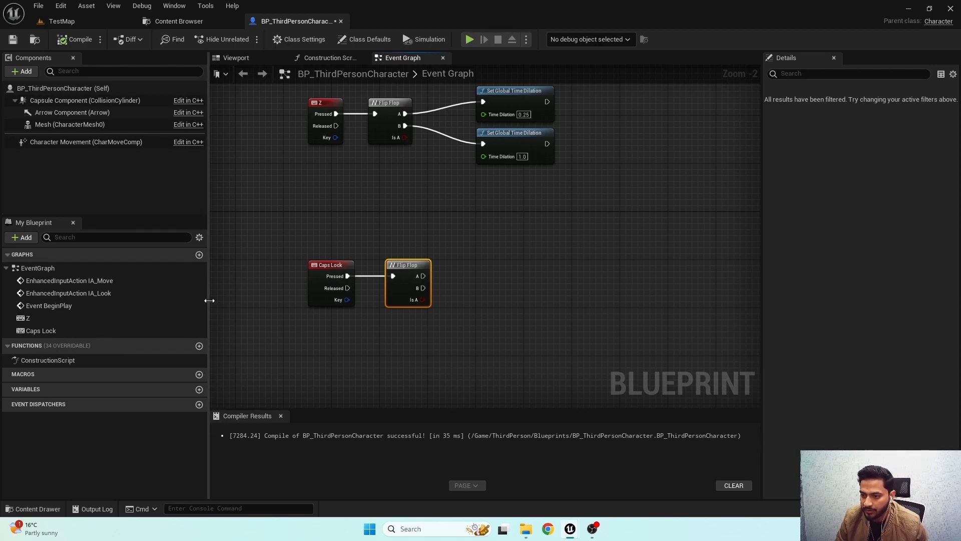
left_click_drag(209, 300, 187, 318)
right_click_drag(401, 357, 434, 327)
scroll(435, 325, "down", 1)
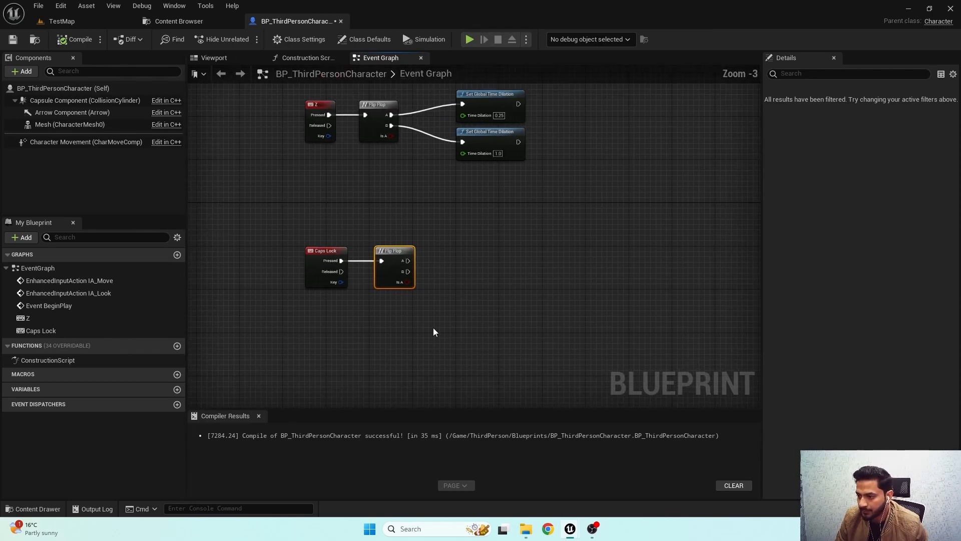
scroll(432, 327, "up", 1)
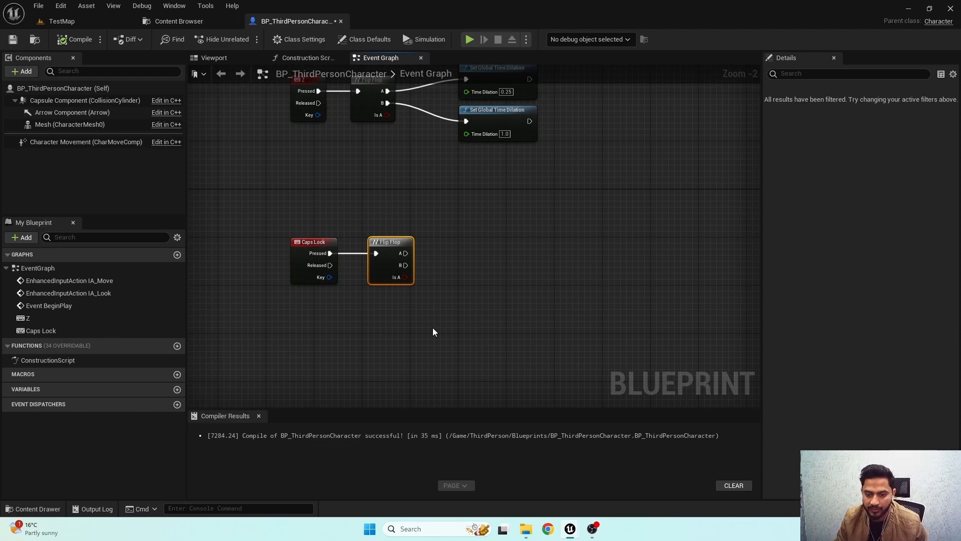
right_click_drag(436, 332, 454, 303)
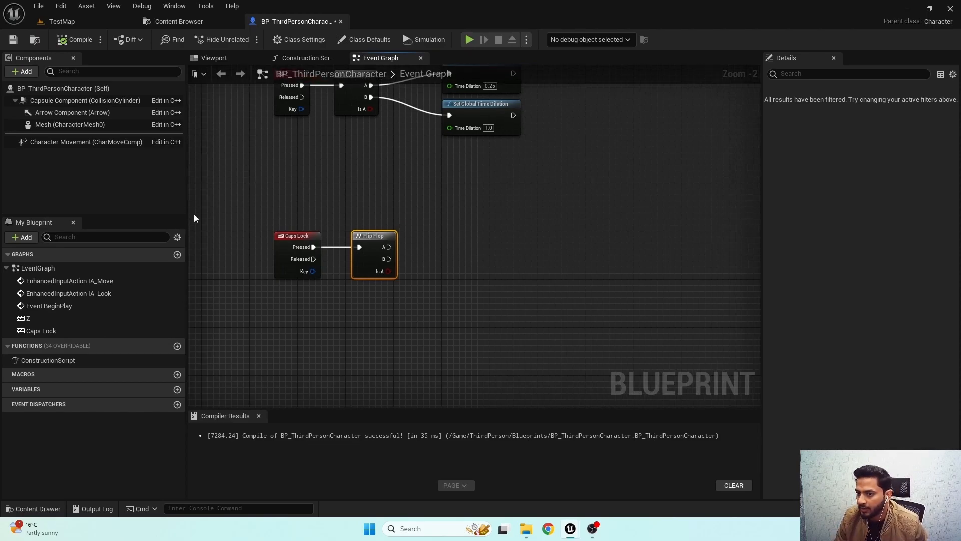
Add a Set Max Walk Speed node targeting the Character Movement component and run it from Flip Flop output A.
left_click_drag(60, 142, 493, 265)
type("setmax walk")
key("Return")
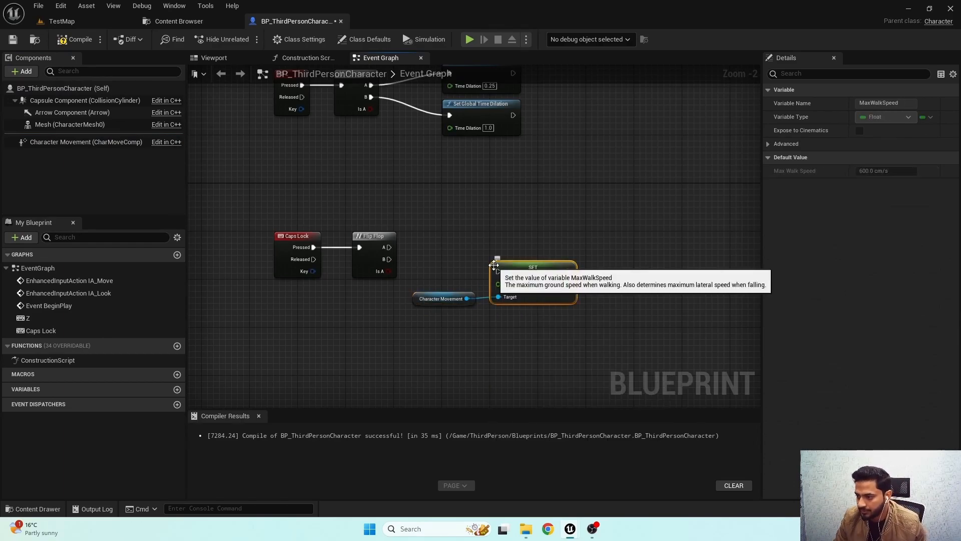
left_click_drag(389, 247, 580, 248)
left_click_drag(420, 299, 460, 298)
Add a Set Max Acceleration node from the Character Movement reference and chain it after Set Max Walk Speed.
right_click_drag(557, 307, 426, 305)
left_click_drag(377, 291, 485, 297)
type("set acc")
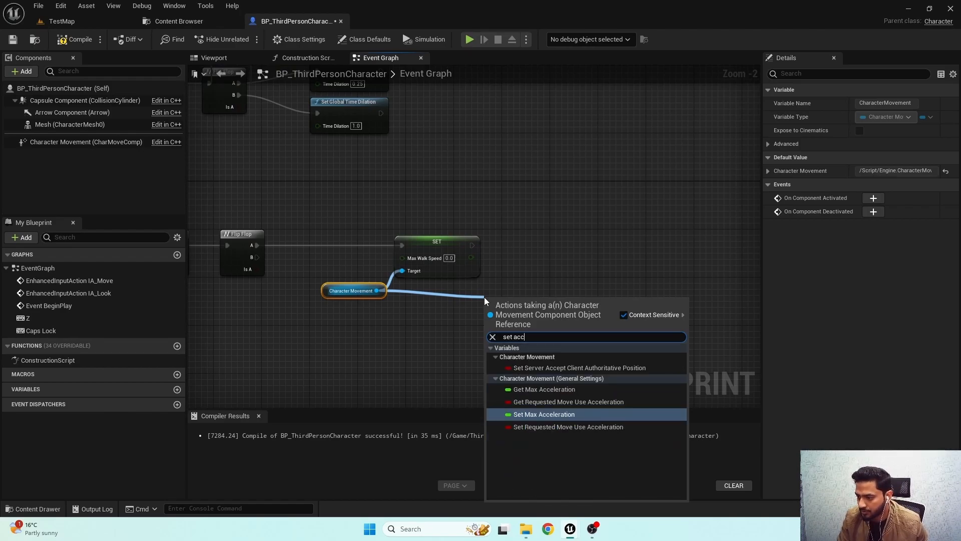
key("Return")
left_click_drag(472, 246, 563, 241)
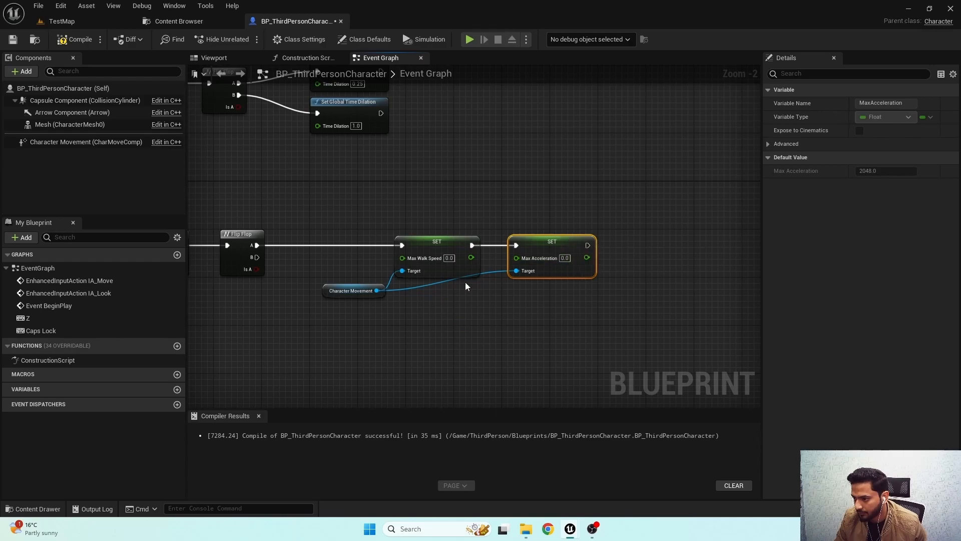
left_click_drag(332, 294, 322, 275)
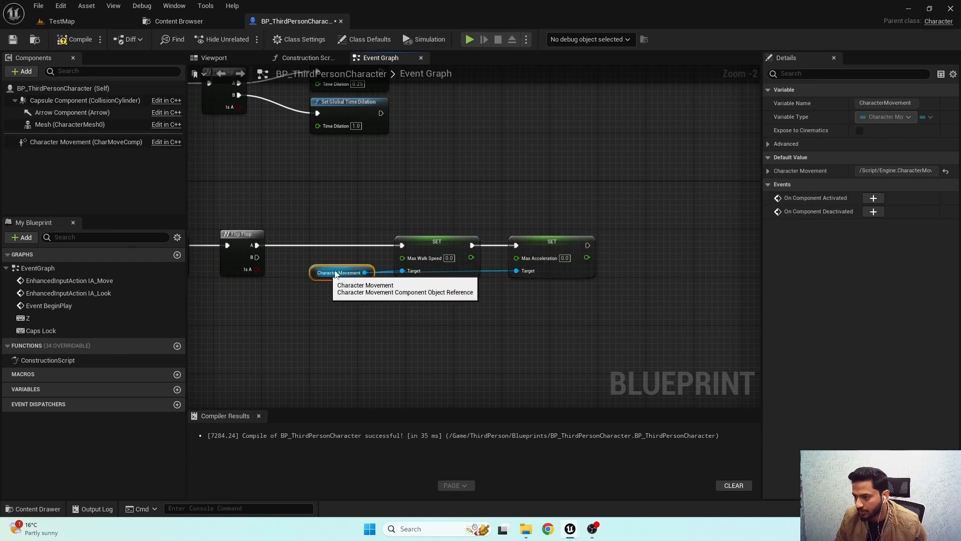
Duplicate the Max Walk Speed and Max Acceleration setters below the originals and connect both copies' targets to Character Movement.
left_click_drag(433, 193, 590, 322)
key("ctrl+c")
key("ctrl+v")
left_click_drag(364, 273, 391, 349)
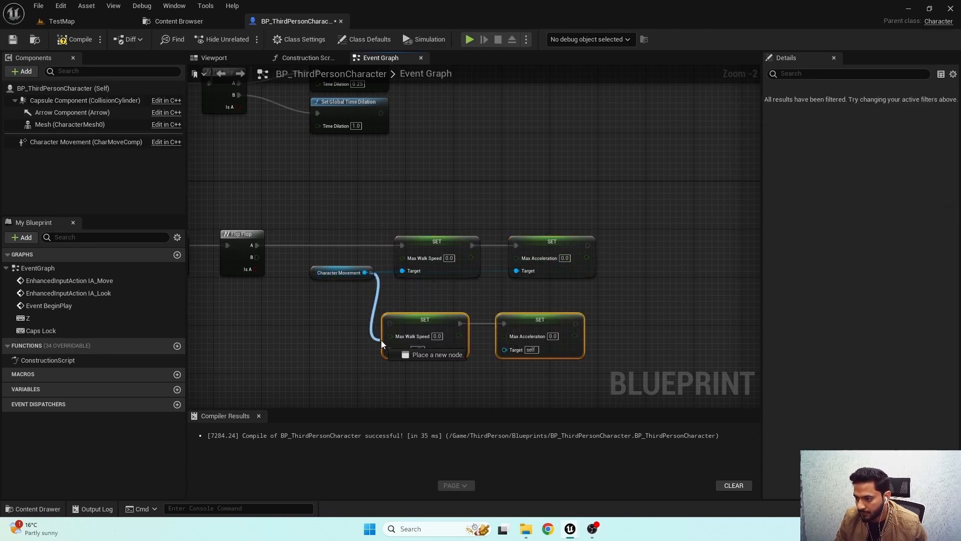
left_click_drag(514, 343, 516, 344)
left_click_drag(533, 340, 547, 316)
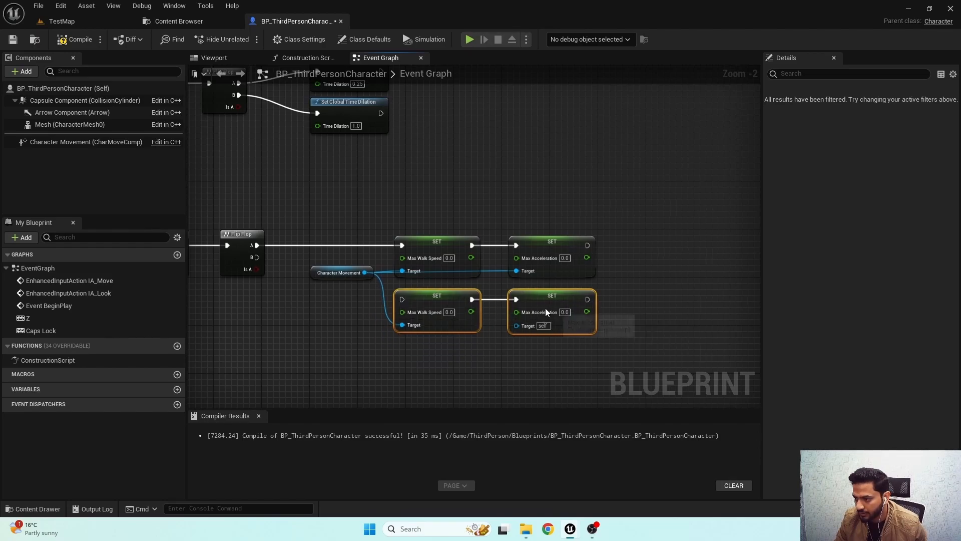
left_click_drag(364, 272, 536, 349)
left_click_drag(364, 272, 531, 327)
Connect Flip Flop output B to the lower Set Max Walk Speed node and reposition the Character Movement reference.
mouse_move(332, 276)
left_mouse_down()
mouse_move(312, 298)
mouse_move(319, 286)
left_mouse_up()
left_click_drag(257, 257, 403, 299)
left_click_drag(302, 288, 320, 263)
left_click(377, 184)
right_click_drag(377, 185, 448, 193)
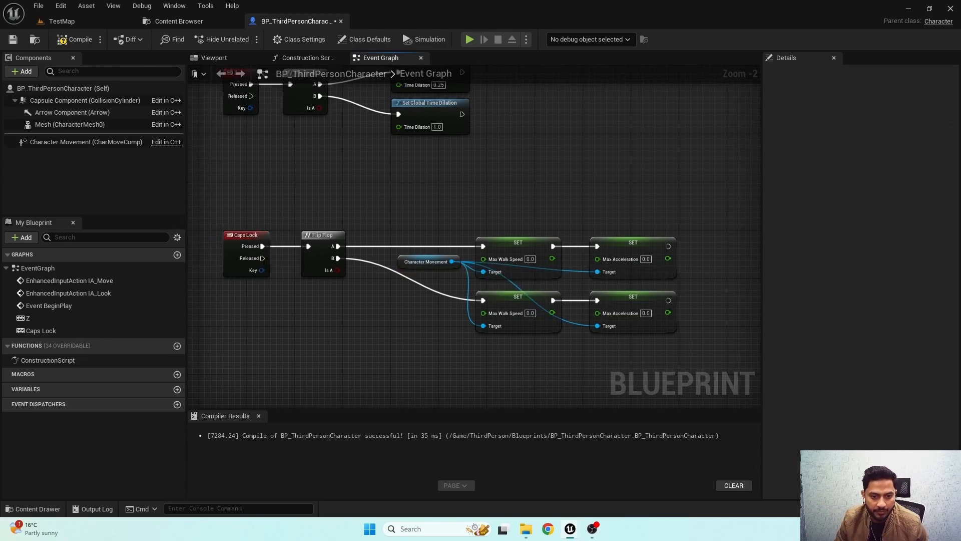
In the Flip Flop A branch, set Max Walk Speed to 160 and Max Acceleration to 350.
right_click_drag(357, 328, 337, 289)
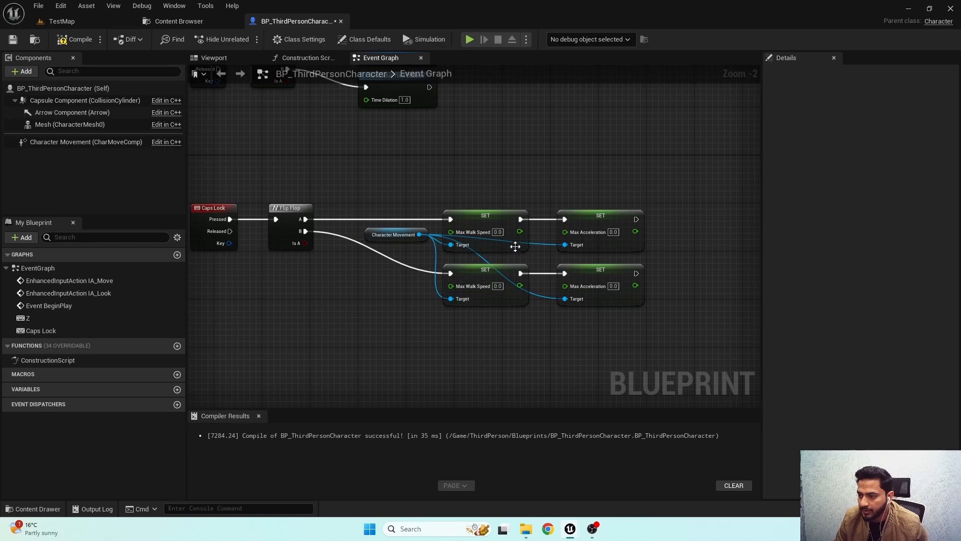
left_click(498, 231)
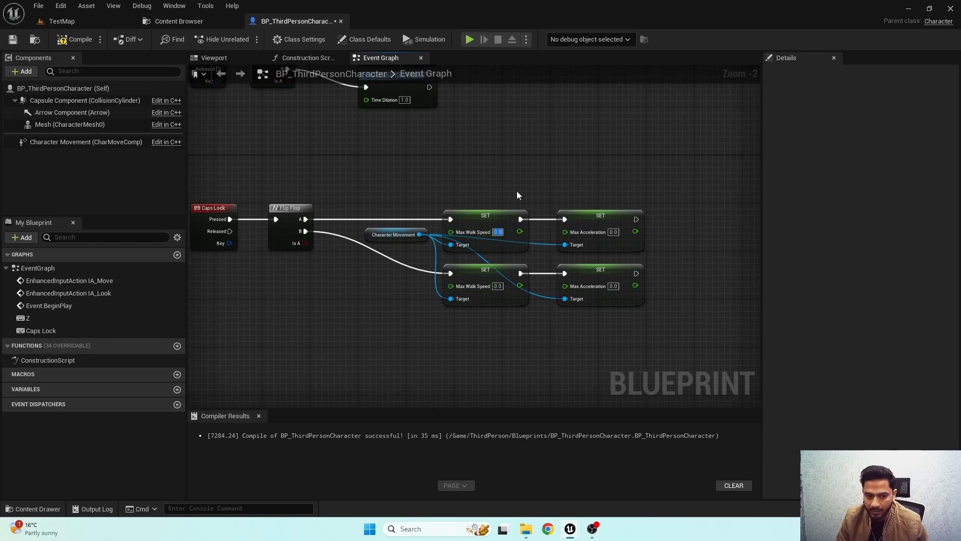
type("160")
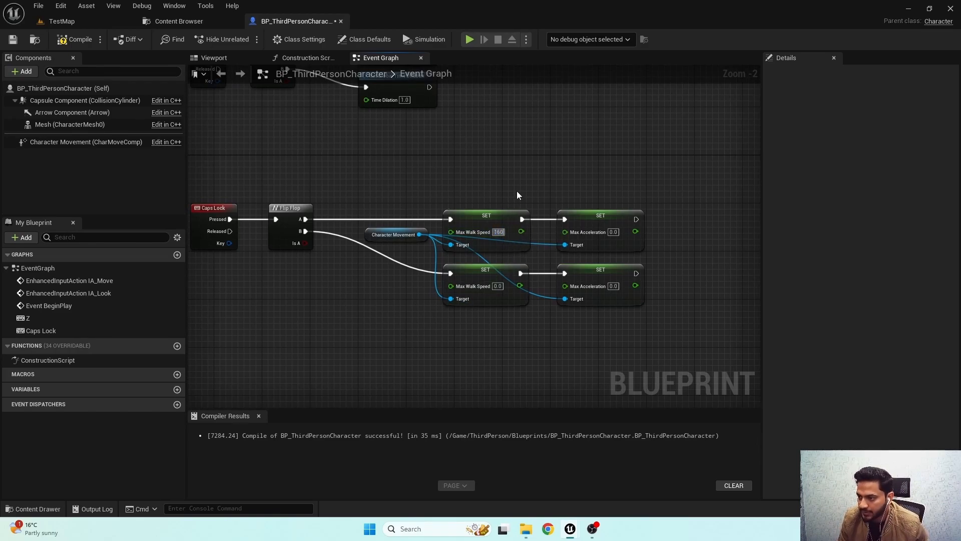
key("Tab")
type("350")
key("Return")
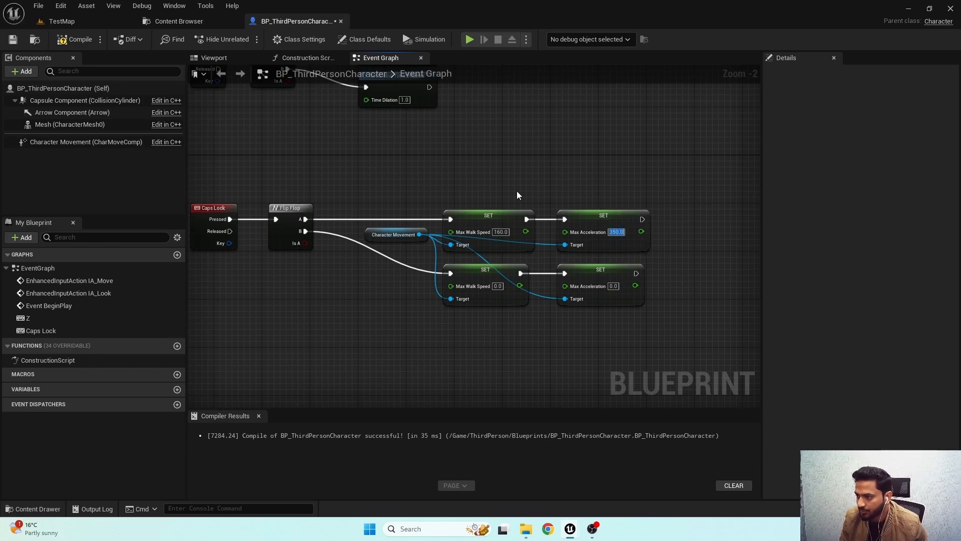
In the Flip Flop B branch, set Max Walk Speed to 450 and Max Acceleration to 1000, and save the Blueprint.
left_click(497, 286)
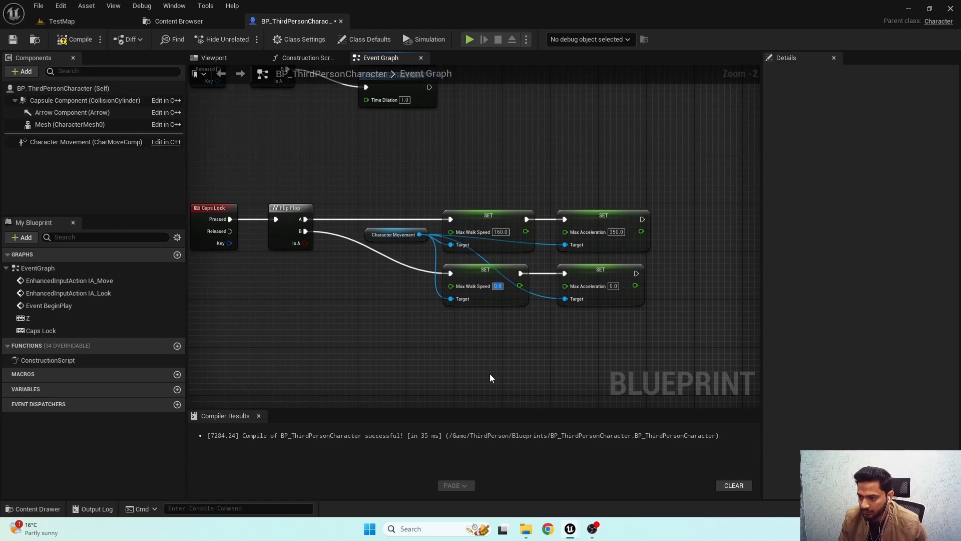
type("450")
key("Tab")
type("1000")
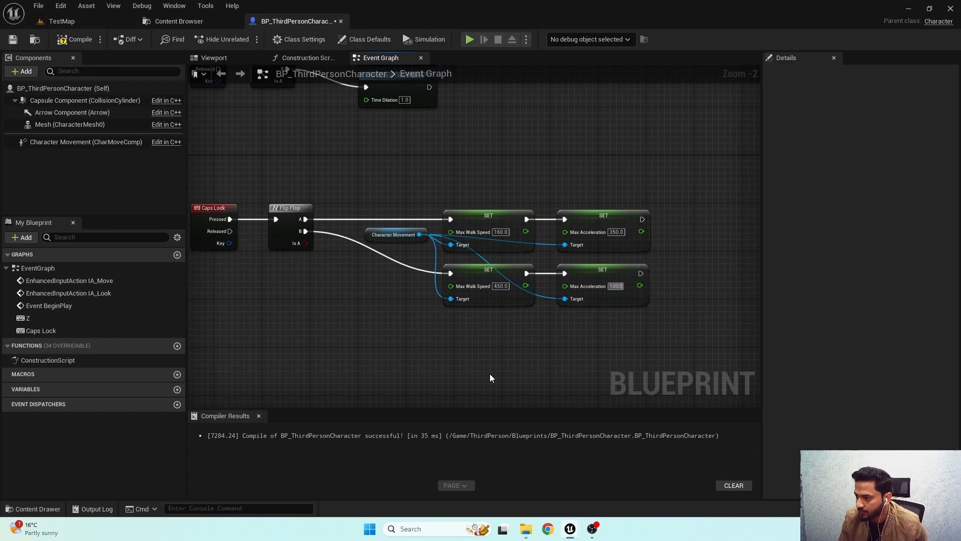
key("Return")
left_click(19, 45)
Play TestMap, run the character forward, backward and sideways to test its movement, and stop the session.
left_click(61, 21)
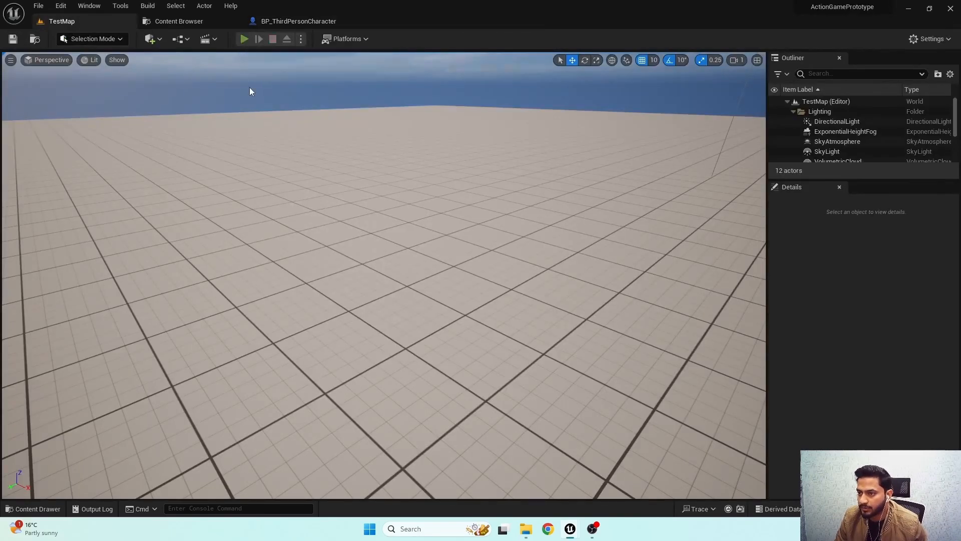
left_click(244, 38)
key("w")
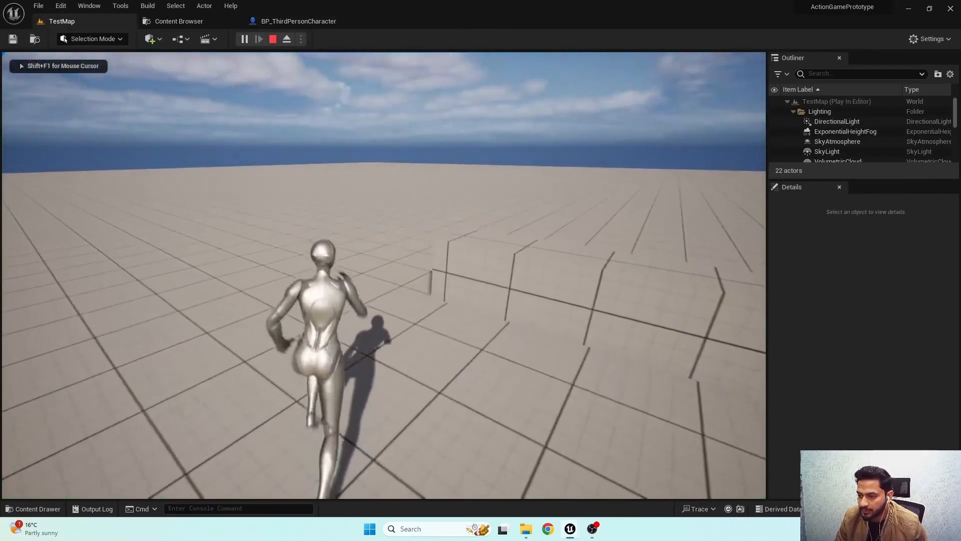
key("a")
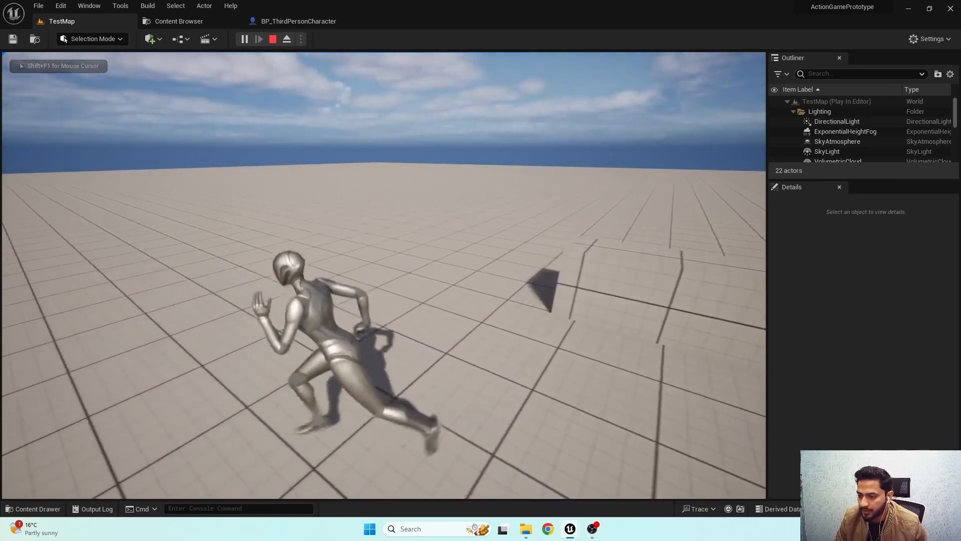
key("w")
key("d")
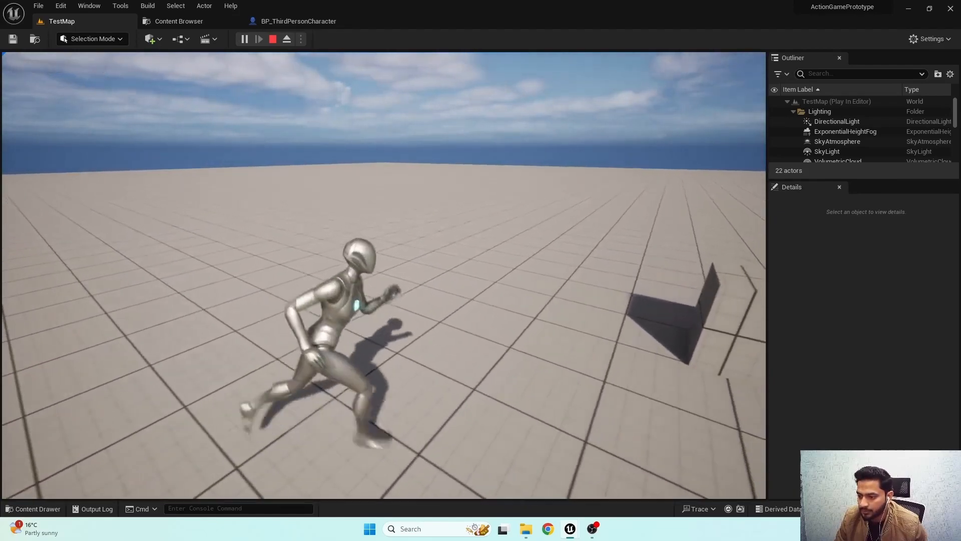
key("s")
key("a")
key("w")
key("d")
key("s")
key("a")
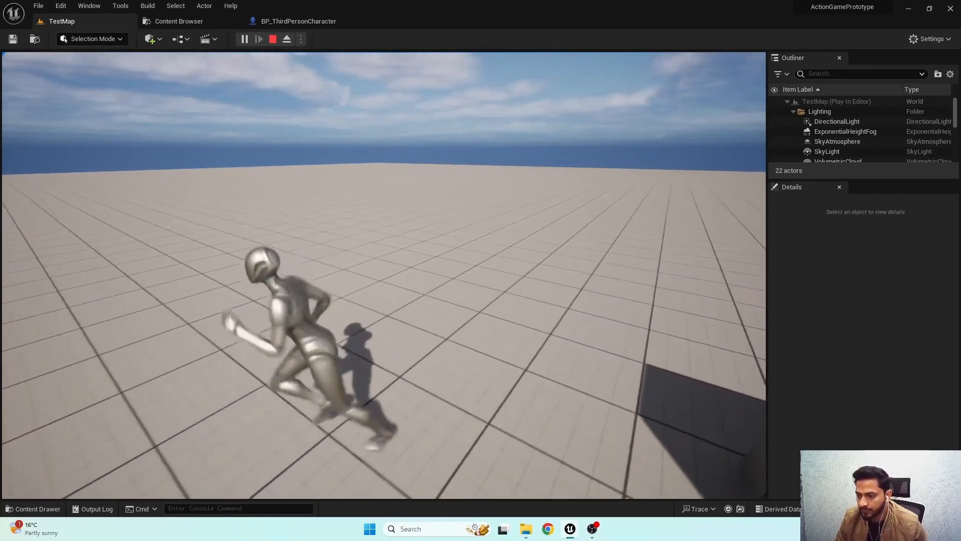
key("Escape")
Open the ABP_PlayerCharacter animation Blueprint from the AnimBPs folder and go to its BaseLocomotionLayer graph, closing the Start state graph.
left_click(300, 21)
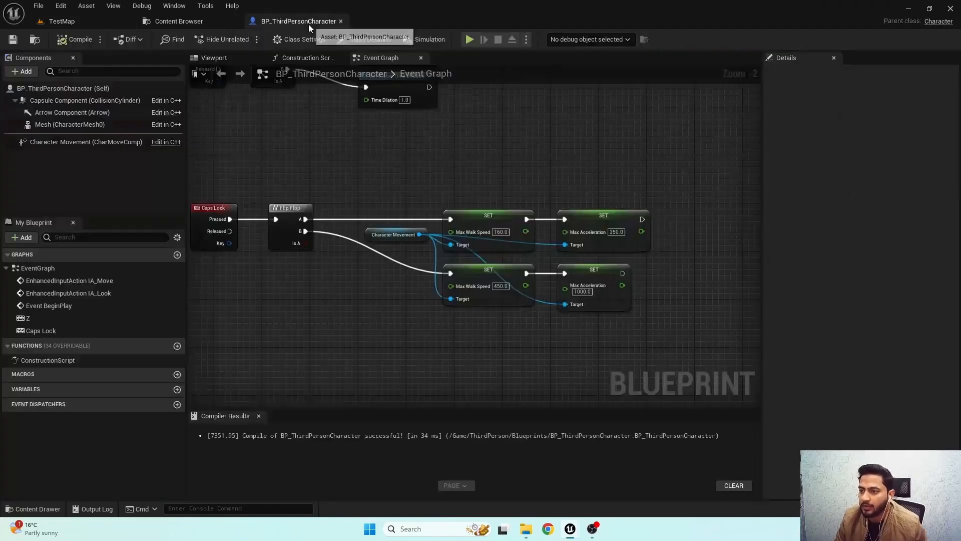
left_click(160, 22)
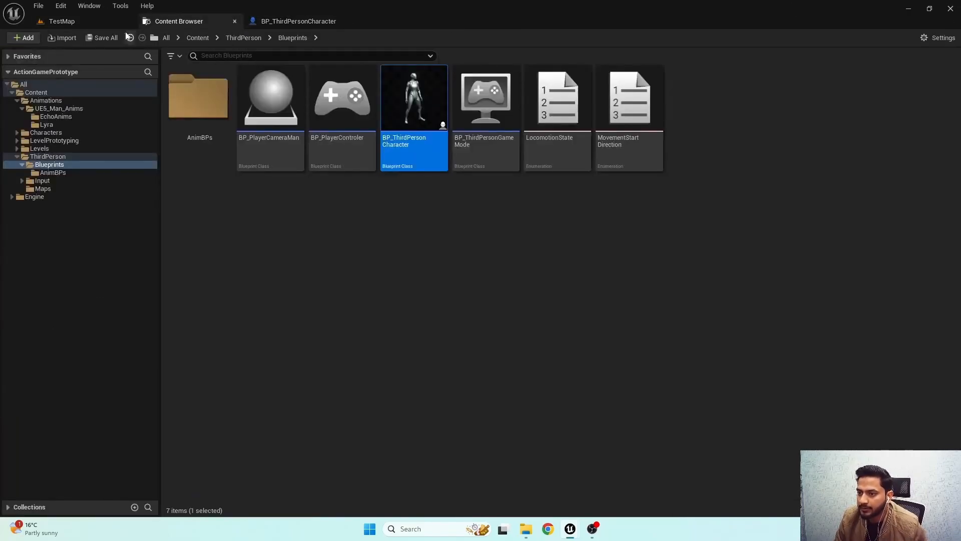
left_click(60, 173)
double_click(207, 133)
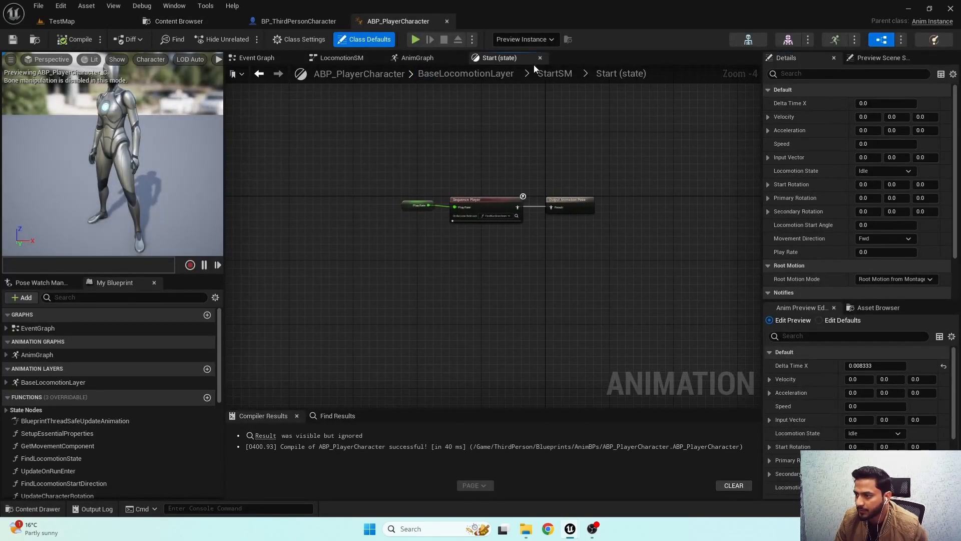
left_click(487, 81)
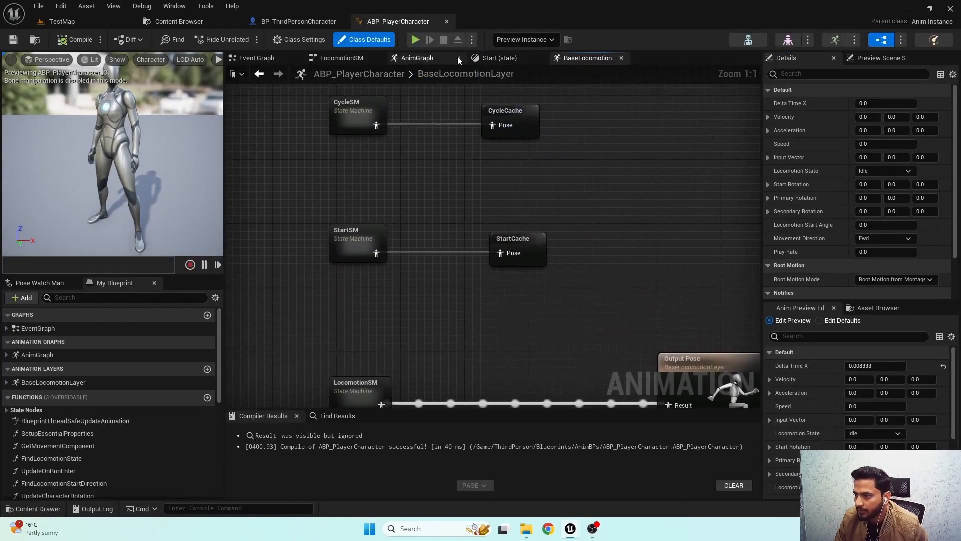
left_click(542, 59)
left_click(540, 58)
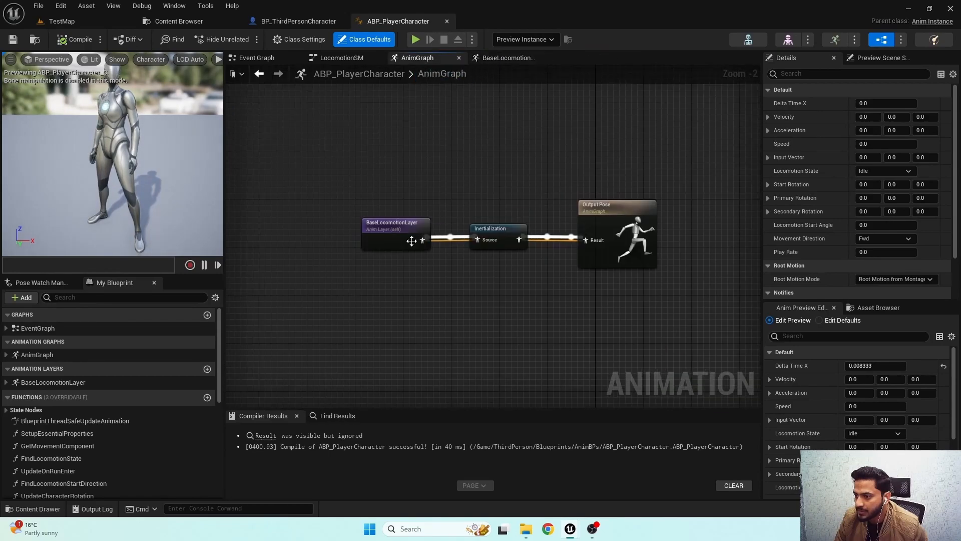
left_click(497, 58)
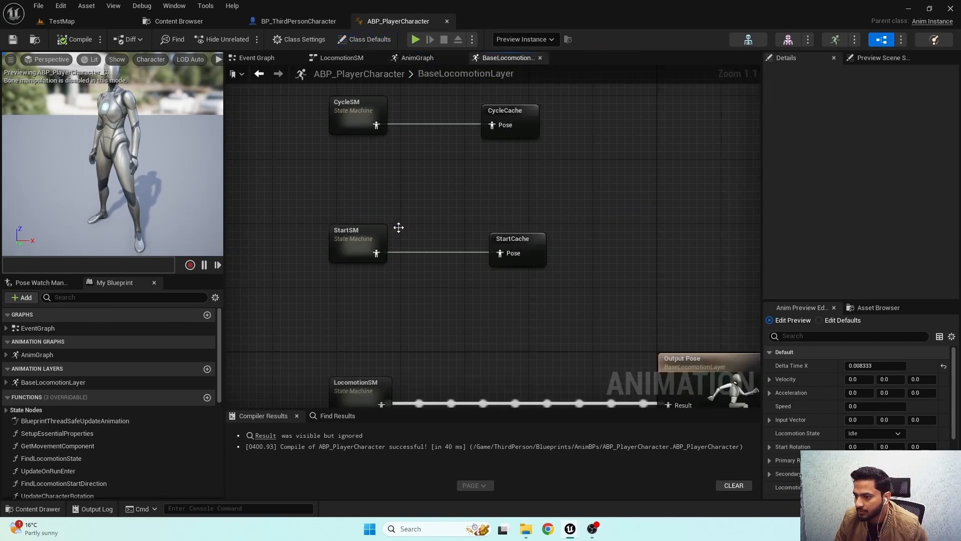
Inspect the Cycle state inside CycleSM, return to BaseLocomotionLayer and close the surplus graphs.
double_click(355, 118)
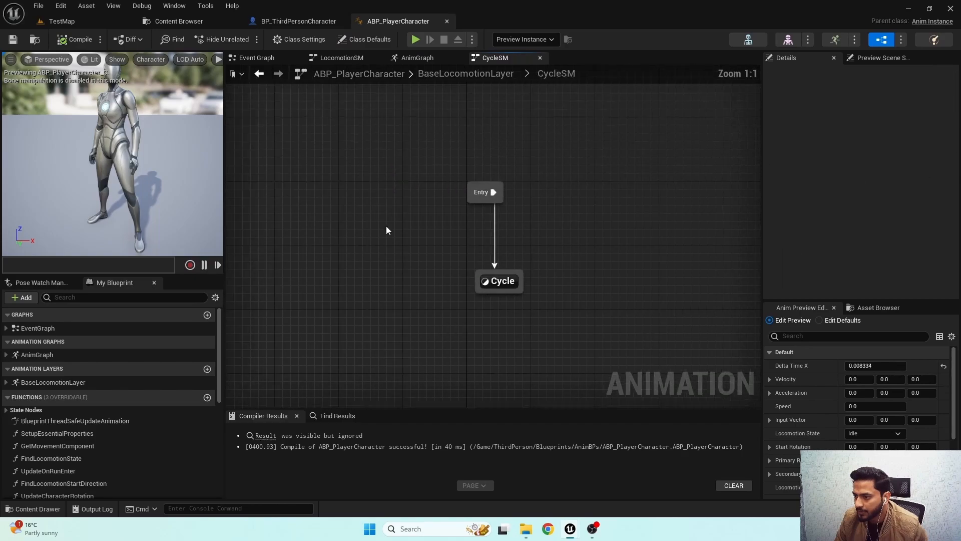
double_click(524, 293)
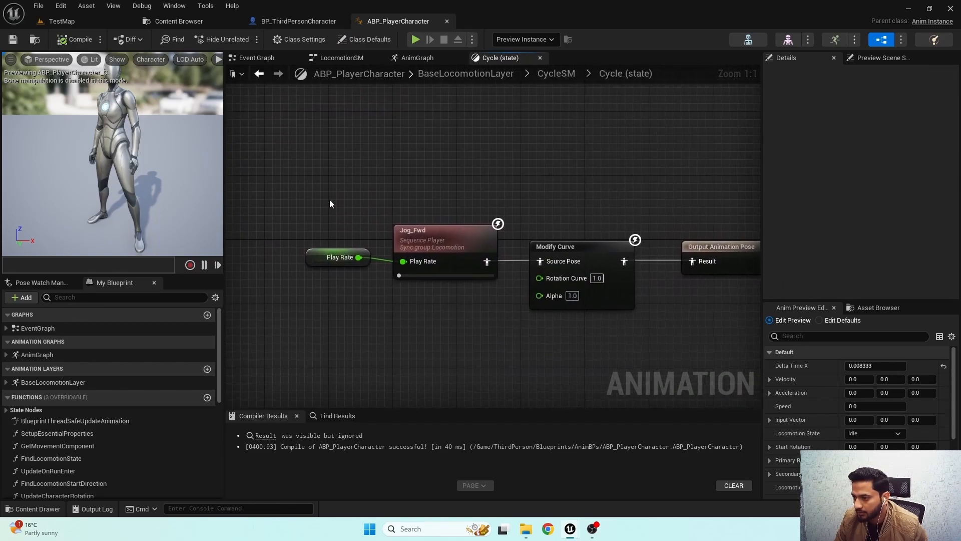
double_click(330, 200)
double_click(330, 200)
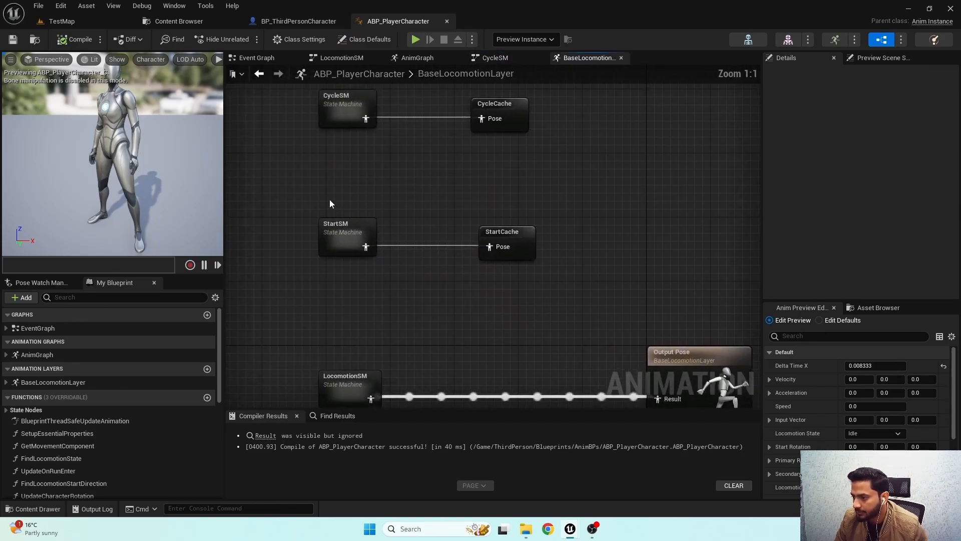
scroll(429, 165, "down", 4)
left_click(540, 58)
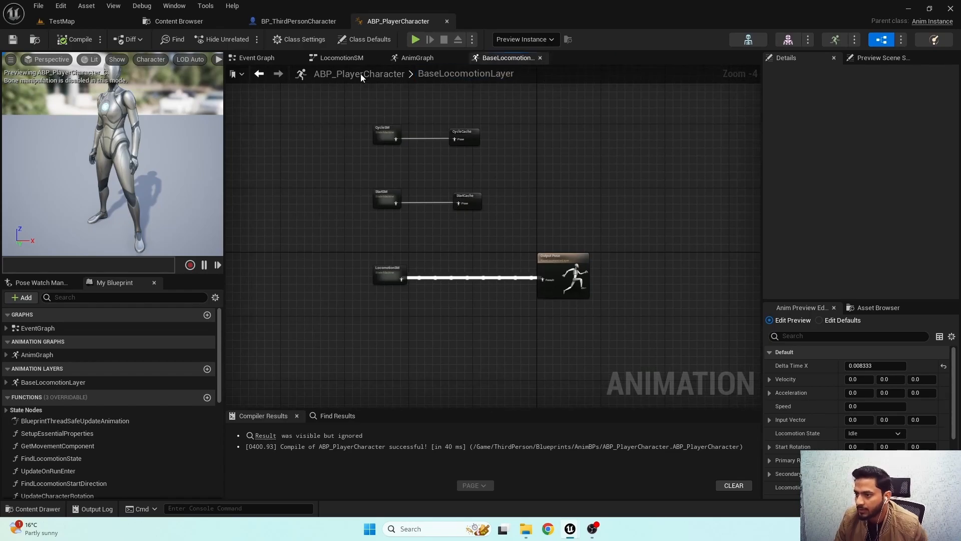
left_click(378, 58)
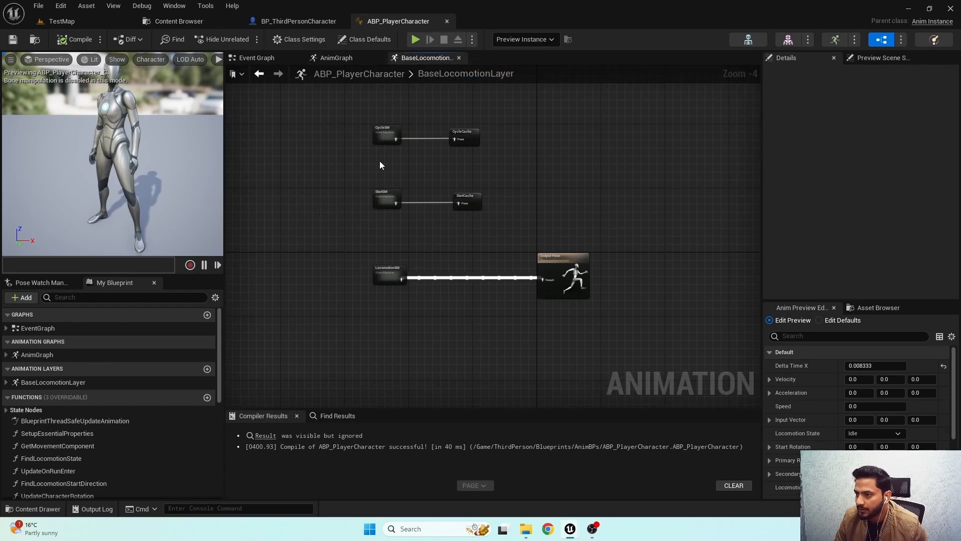
Review the Idle and Movement states in LocomotionSM, and return to BaseLocomotionLayer to look over its start and cycle state machines.
double_click(389, 274)
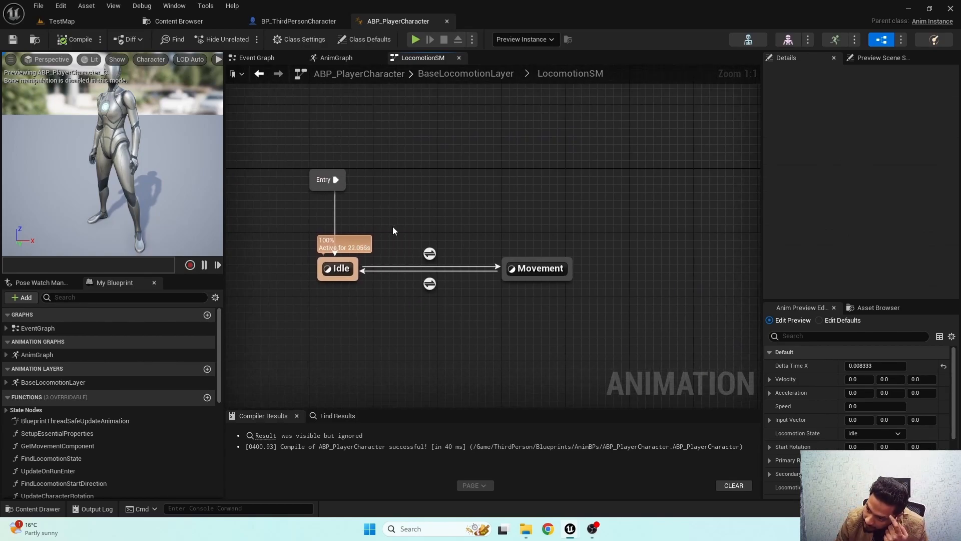
left_click(338, 268)
left_click(556, 268)
double_click(512, 232)
left_click_drag(395, 274, 390, 269)
left_click_drag(349, 179, 505, 235)
left_click_drag(327, 115, 487, 164)
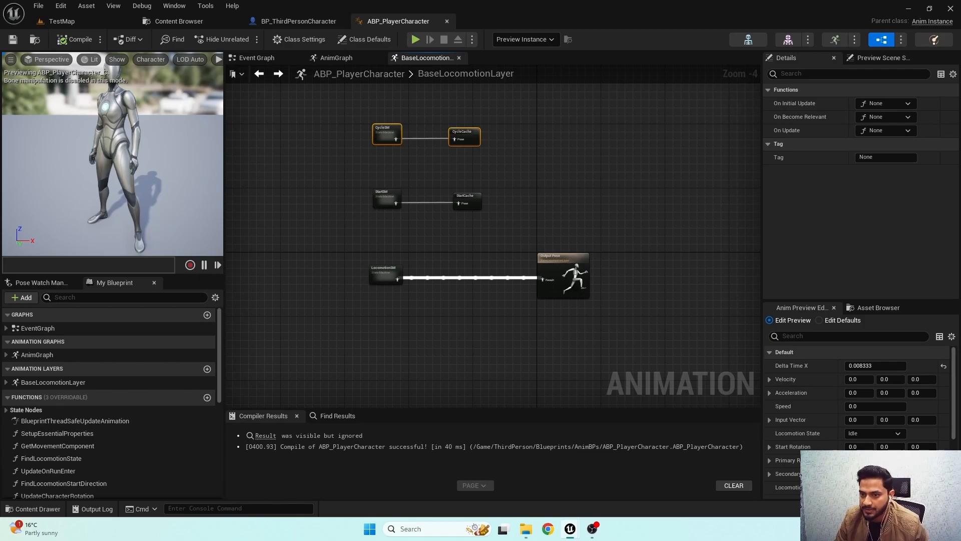
Open the CycleSM state machine and move the Cycle state aside to make room below Entry.
double_click(386, 137)
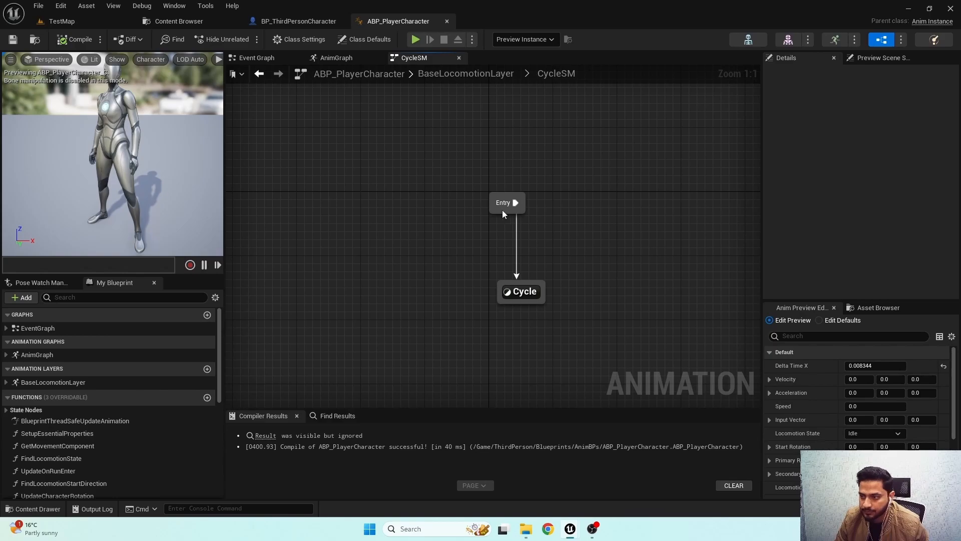
right_click_drag(533, 239, 407, 194)
left_click_drag(400, 244, 538, 230)
right_click_drag(412, 231, 386, 249)
scroll(427, 294, "down", 1)
Add a state named Standing connected from Entry in CycleSM, place it below Entry and compile.
left_click_drag(382, 185, 371, 285)
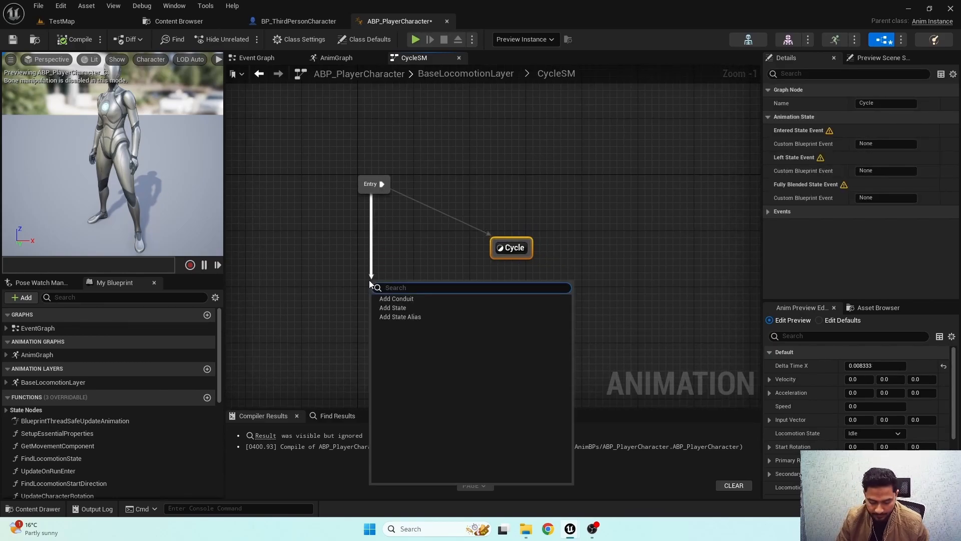
left_click(397, 308)
key("BackSpace")
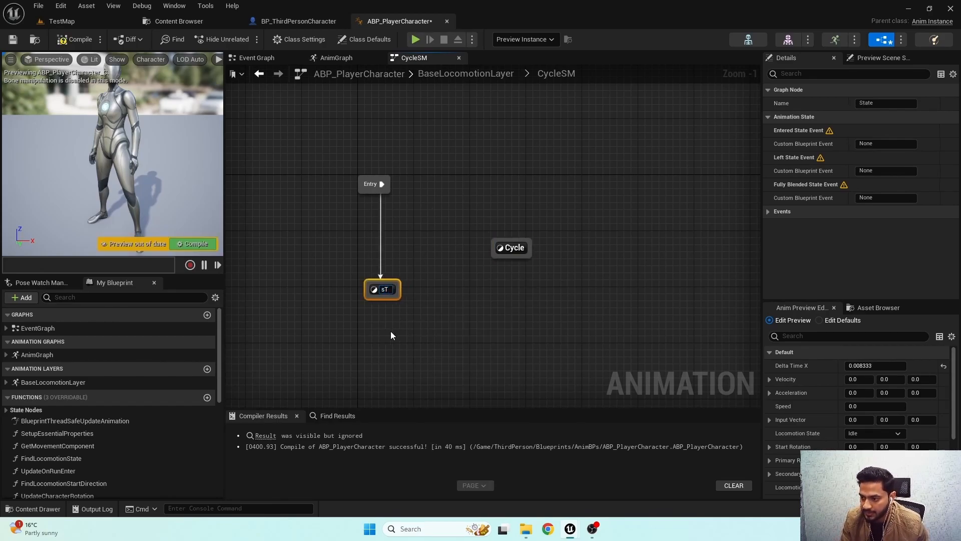
type("Standing")
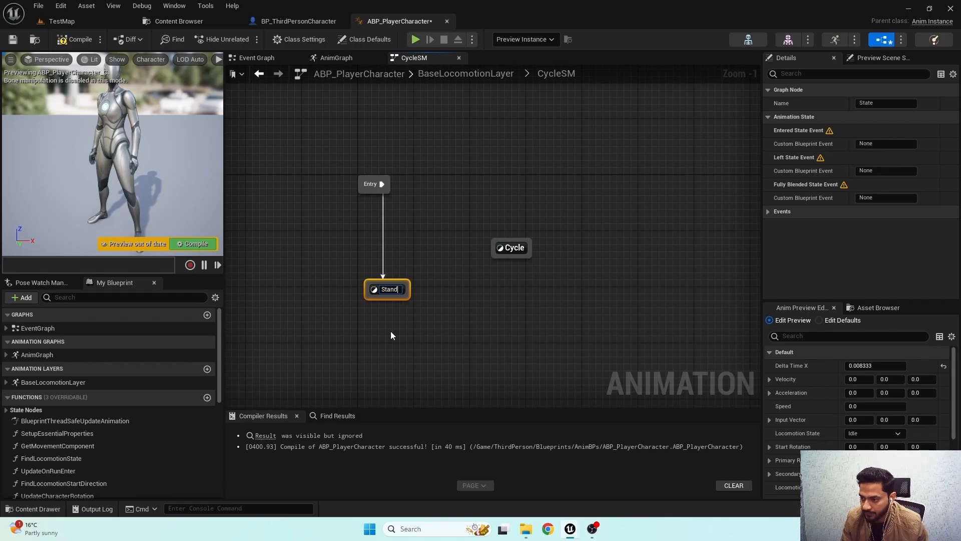
key("Return")
left_click_drag(402, 288, 394, 260)
left_click(400, 239)
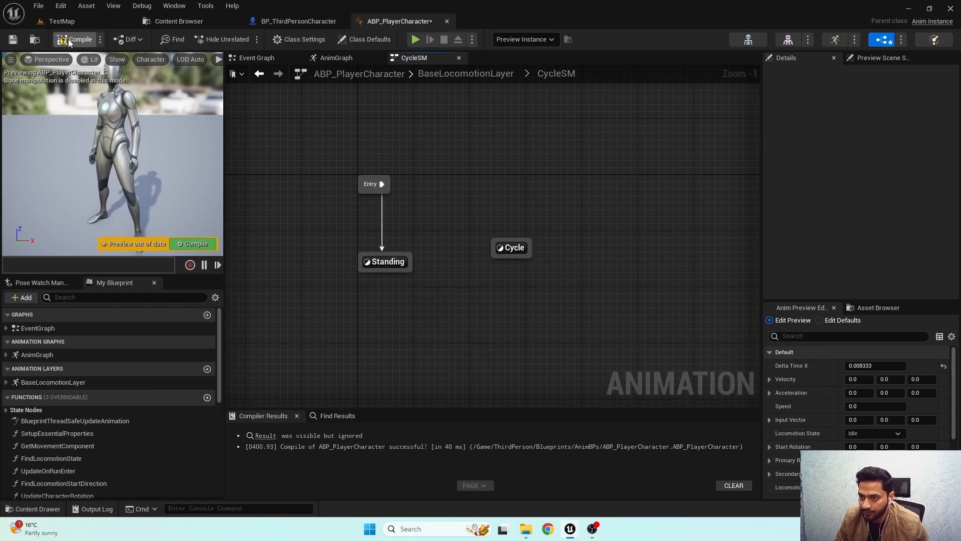
left_click(74, 40)
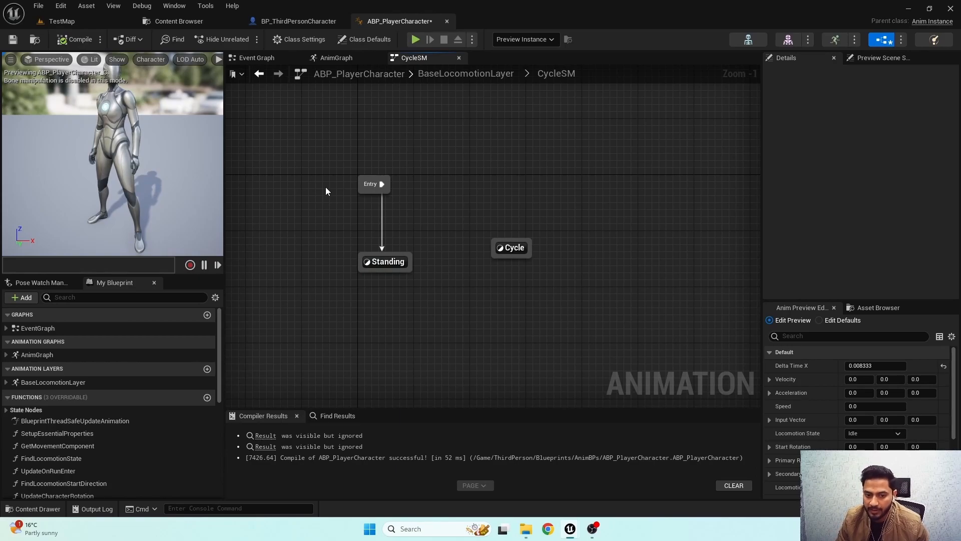
Cut the Cycle state out of the CycleSM graph and compile the animation Blueprint.
right_click_drag(414, 234, 436, 225)
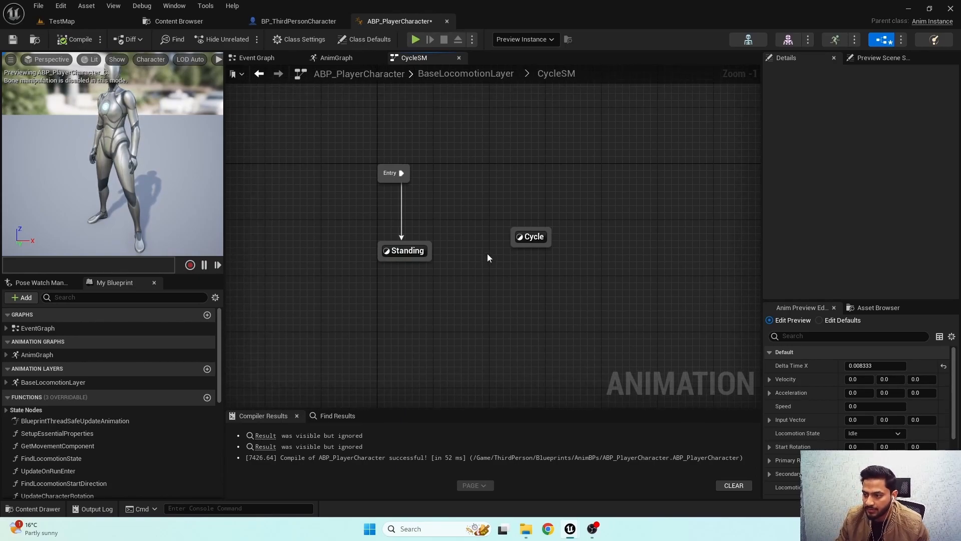
left_click_drag(533, 238, 548, 244)
left_click(534, 223)
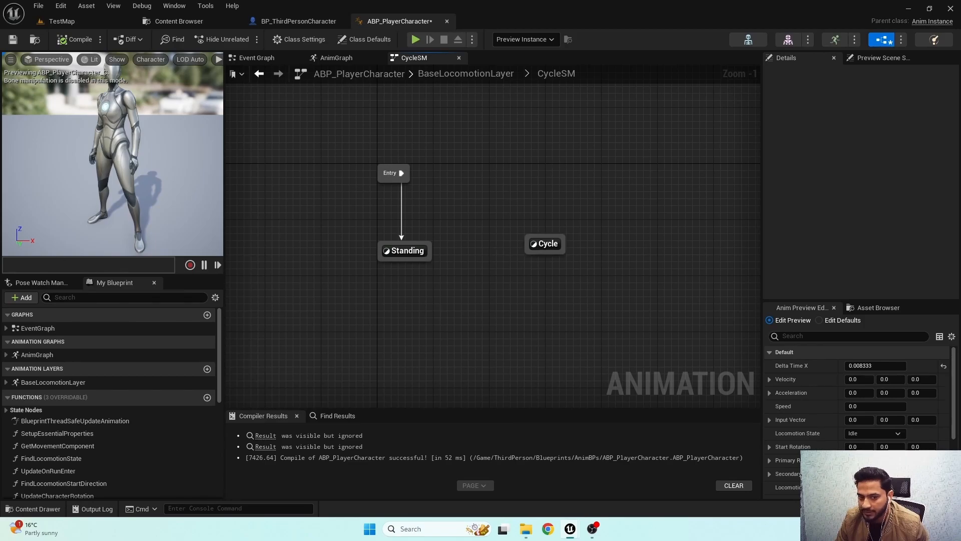
left_click(539, 238)
key("Delete")
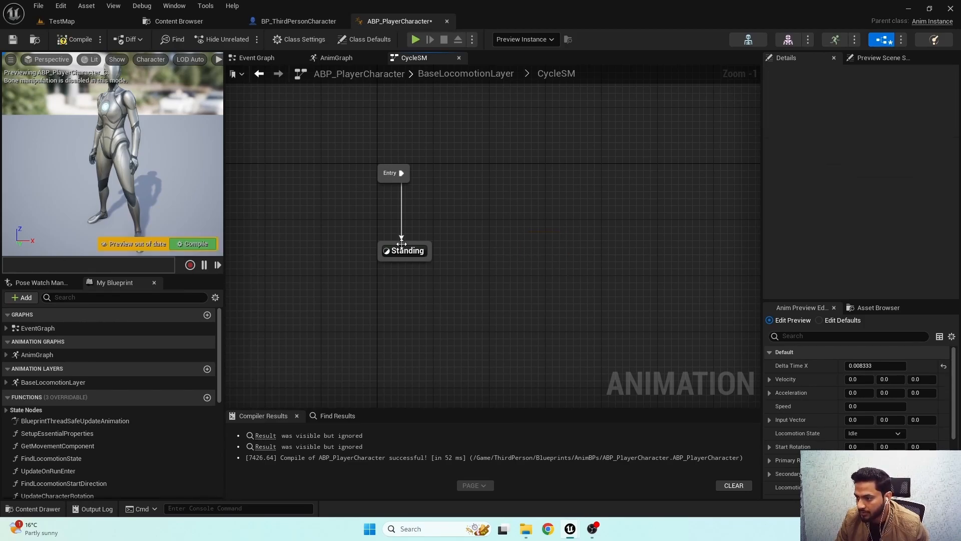
left_click(76, 39)
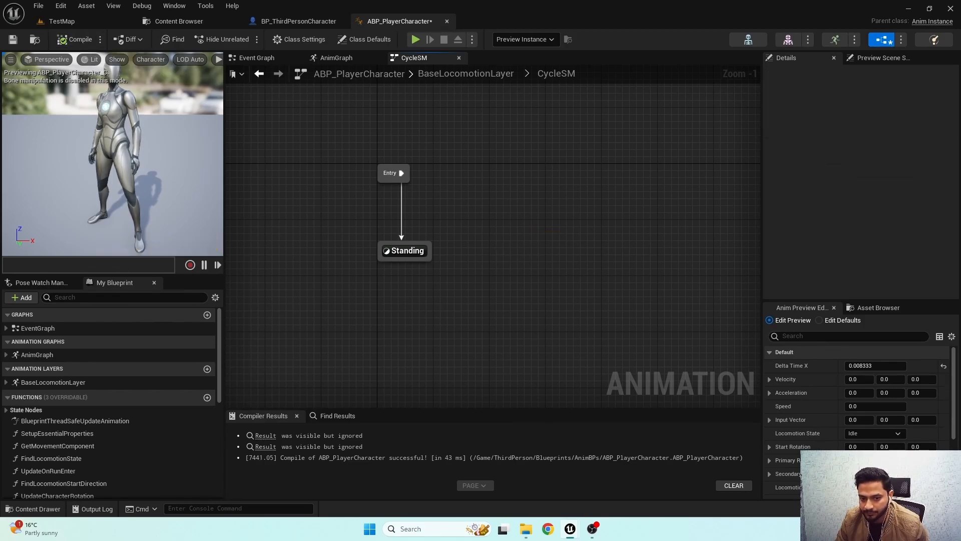
Inside the Standing state, add a state machine named CycleSM connected to the Output Animation Pose.
double_click(409, 251)
left_click_drag(551, 223, 379, 264)
type("statemach")
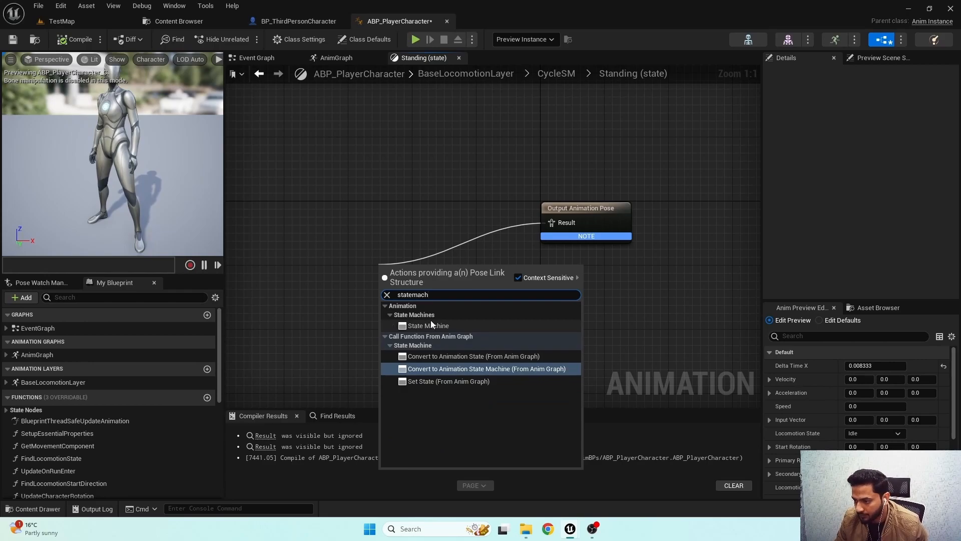
left_click(428, 326)
left_click_drag(410, 271, 375, 207)
key("F2")
type("CycleSM")
key("Return")
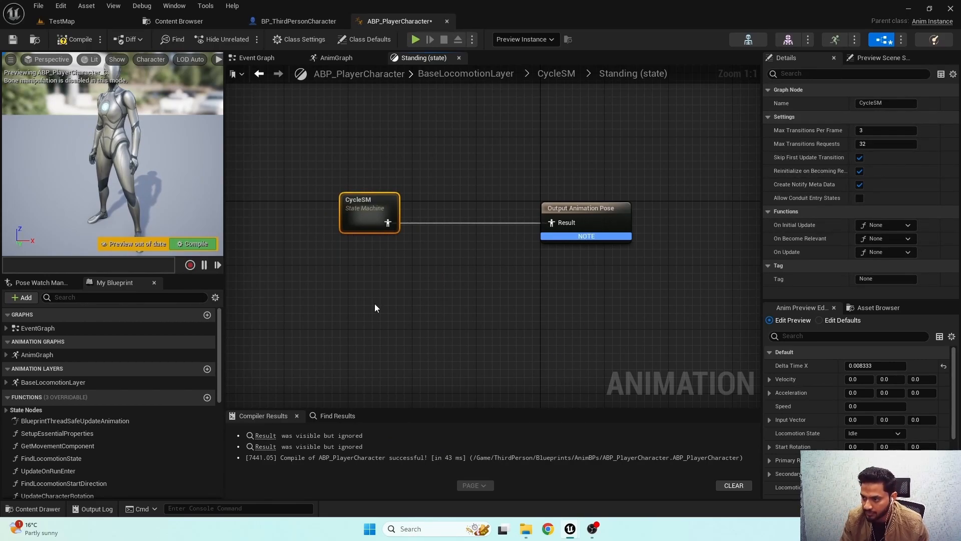
Paste the Cycle state into the nested CycleSM state machine and rename it RunCycle.
double_click(367, 211)
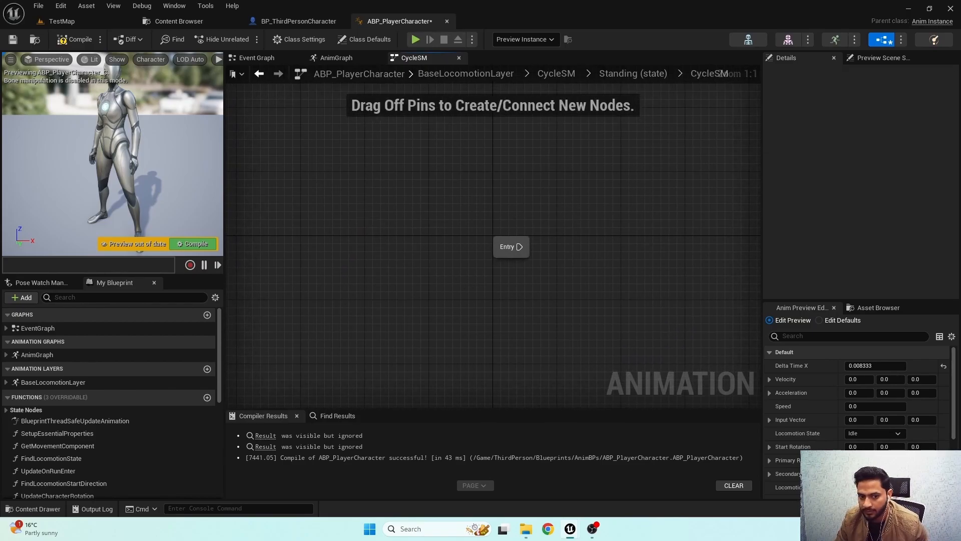
right_click_drag(584, 301, 442, 239)
key("ctrl+v")
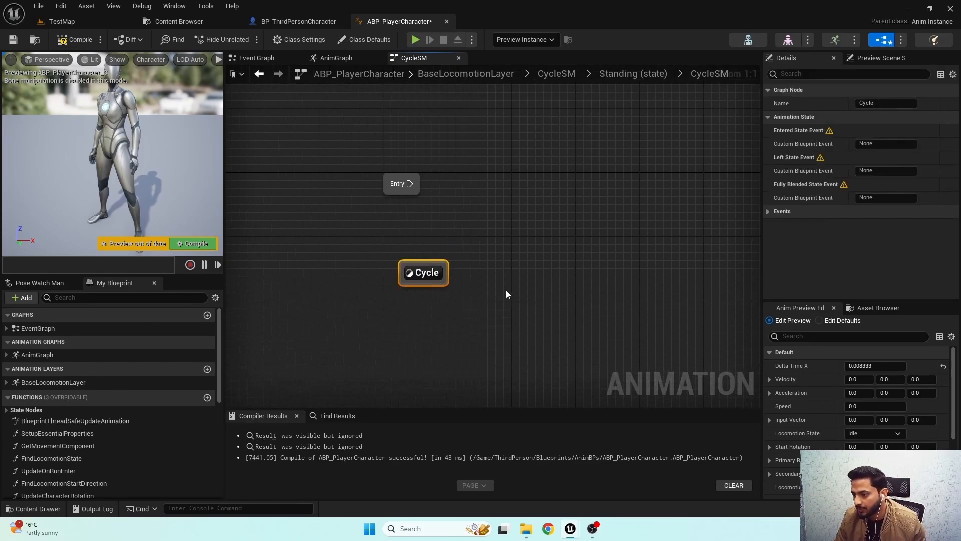
key("F2")
type("RunCycle")
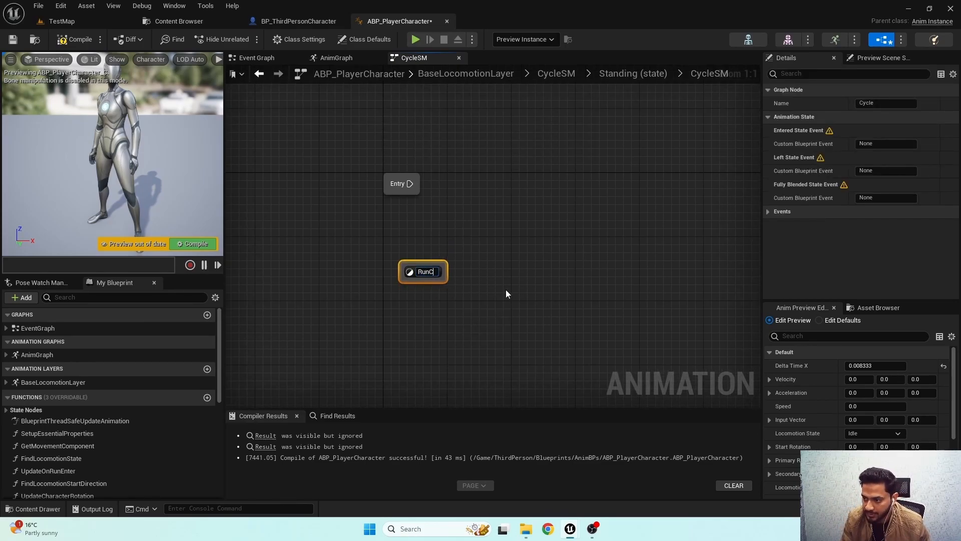
key("Return")
Connect Entry to the RunCycle state, place the state below Entry, and compile and save the animation Blueprint.
left_click_drag(410, 184, 410, 298)
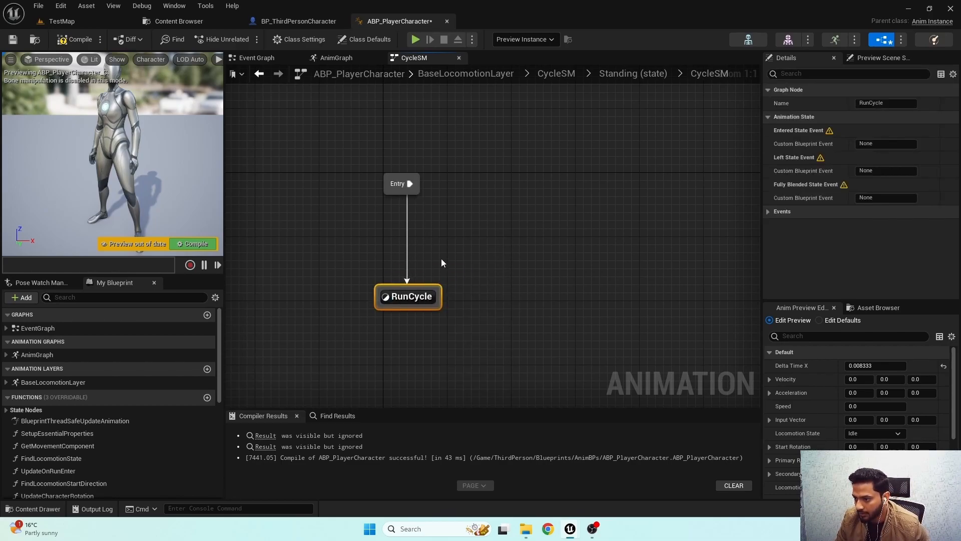
left_click(440, 259)
key("F7")
key("ctrl+s")
Add a state named WalkCycle beside RunCycle in the nested CycleSM and compile the animation Blueprint.
right_click_drag(580, 286, 509, 220)
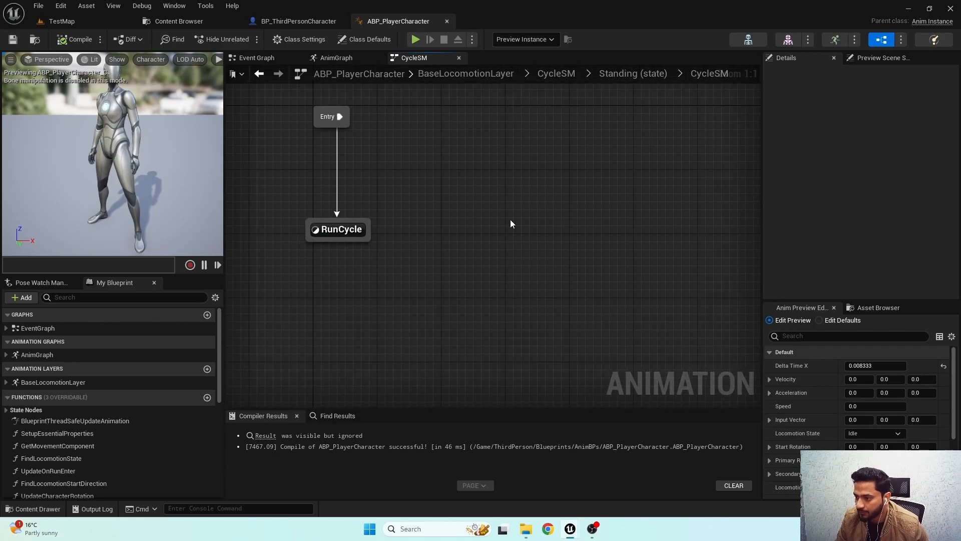
right_click(509, 219)
left_click(543, 258)
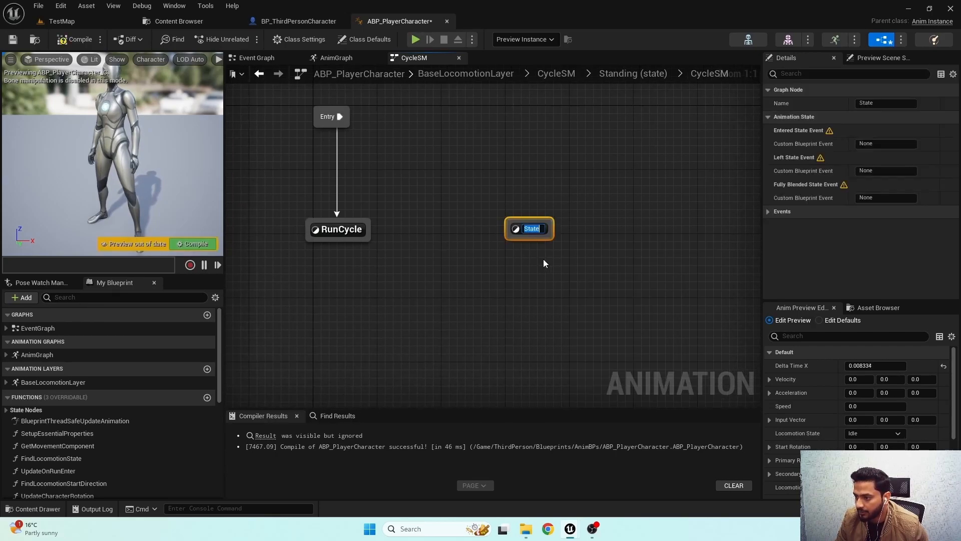
type("WalkCycle")
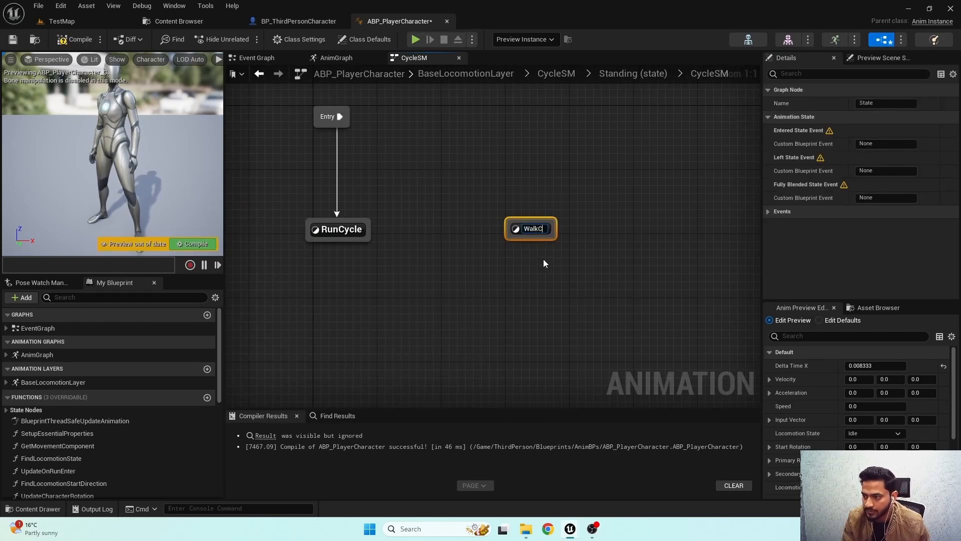
key("Return")
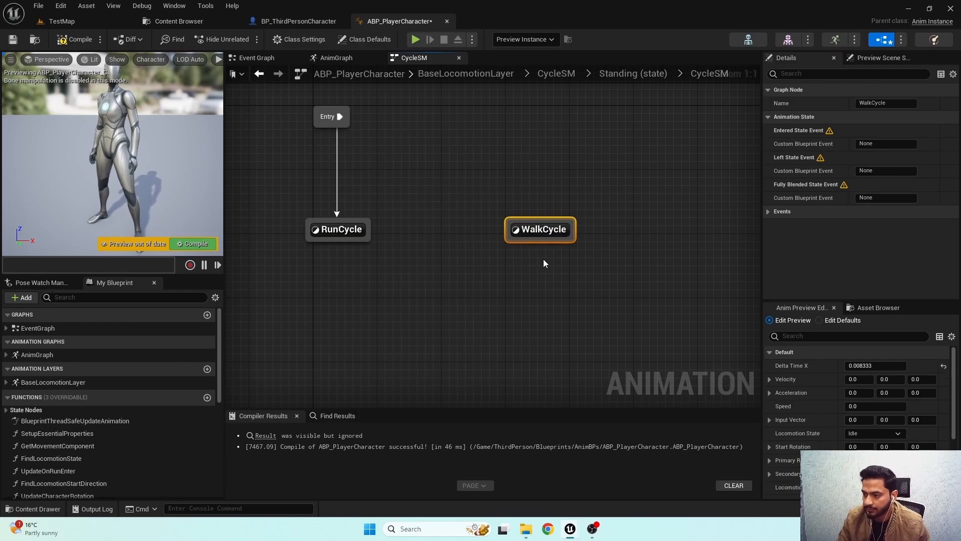
left_click(74, 39)
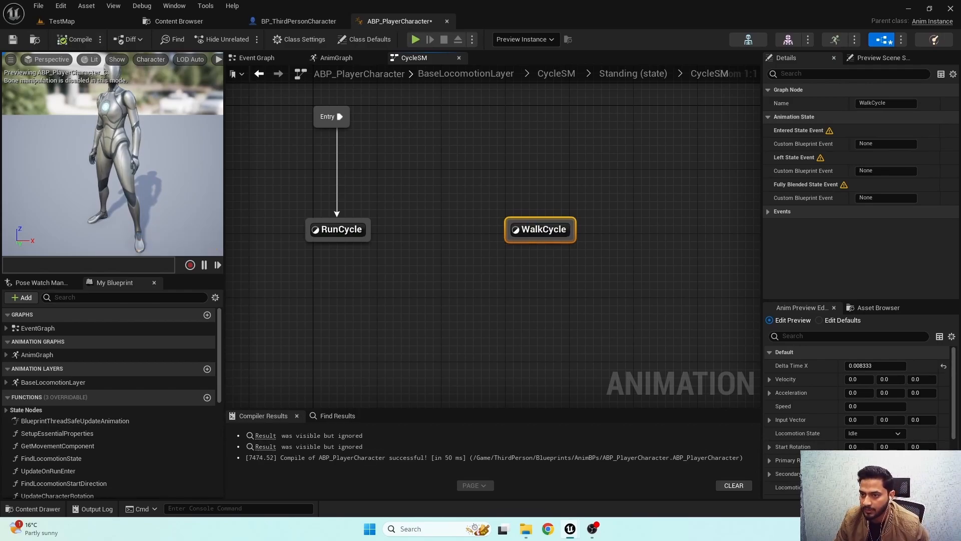
Play-test TestMap by moving the character forward, and return to the ABP_PlayerCharacter animation Blueprint.
left_click(98, 20)
left_click(244, 39)
key("w")
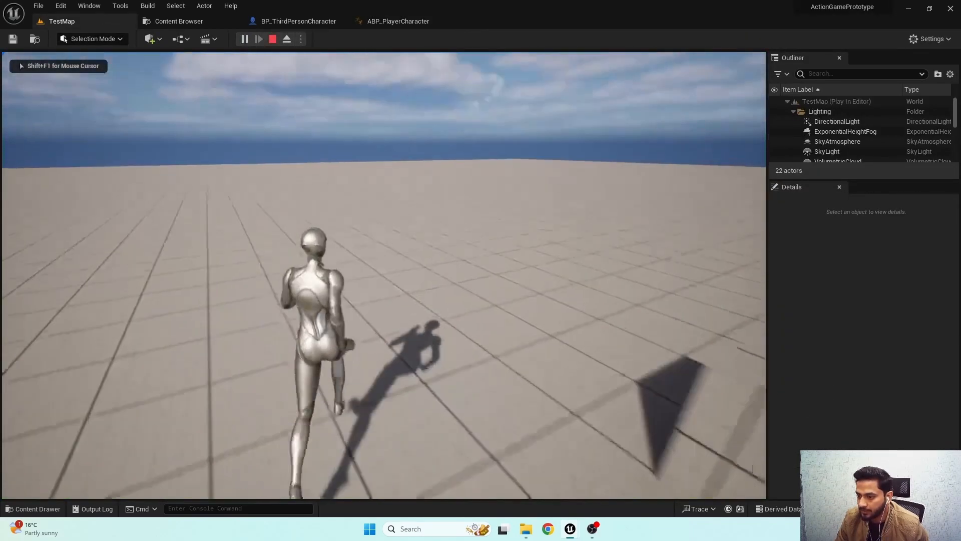
key("Escape")
left_click(408, 22)
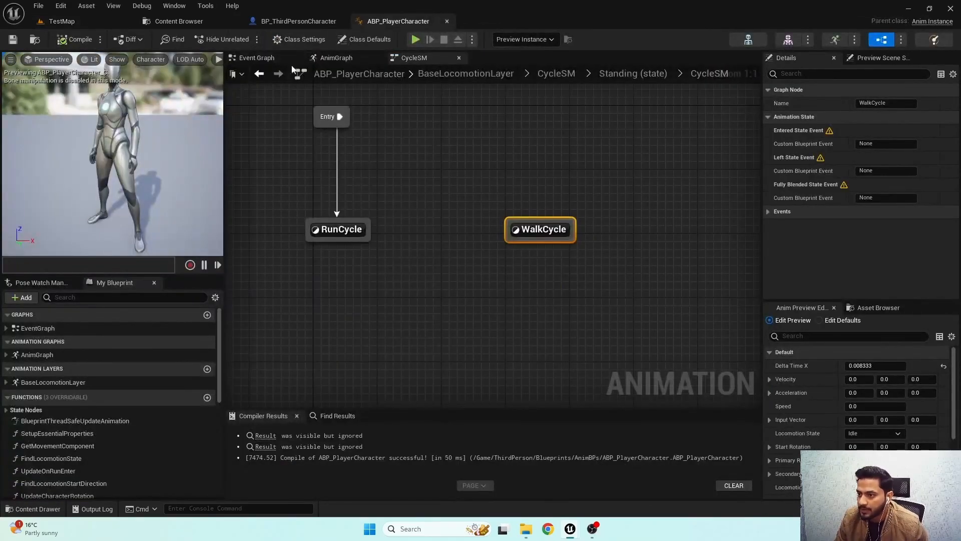
Examine the Find Locomotion State function's branches and how they set the Walk, Run and Idle locomotion states.
left_click(257, 57)
scroll(455, 269, "down", 6)
scroll(395, 222, "up", 3)
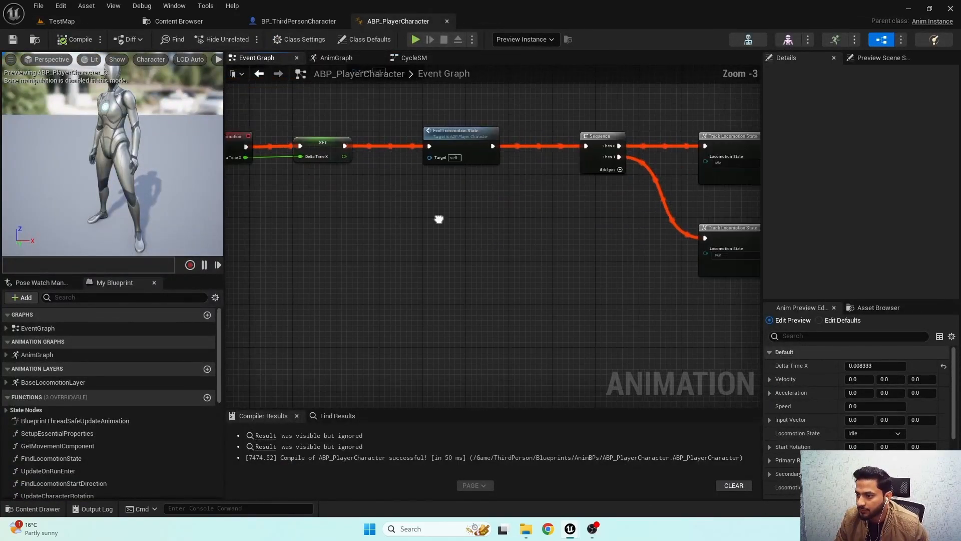
left_click(442, 173)
double_click(442, 173)
right_click_drag(566, 219, 437, 153)
scroll(566, 262, "down", 1)
scroll(573, 257, "up", 2)
right_click_drag(573, 253, 522, 193)
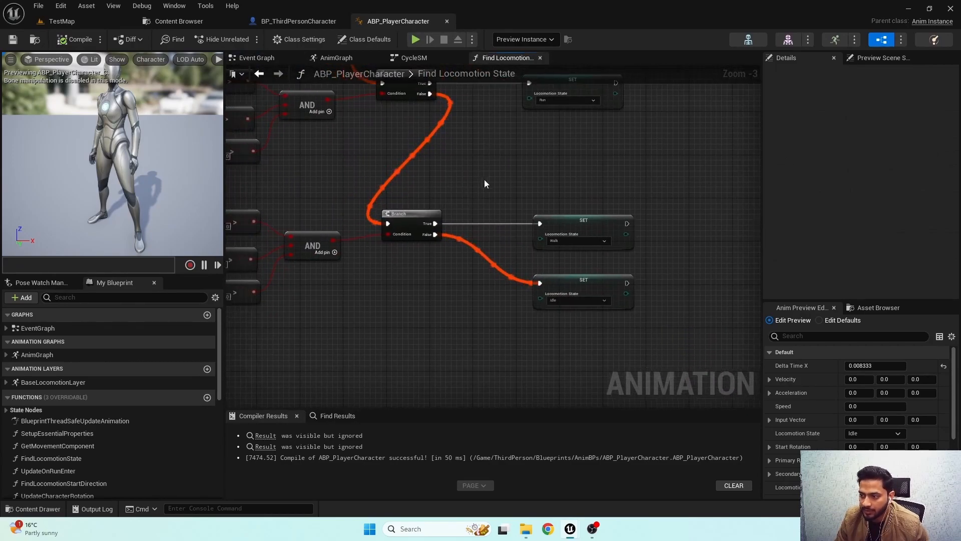
left_click(581, 219)
left_click(540, 57)
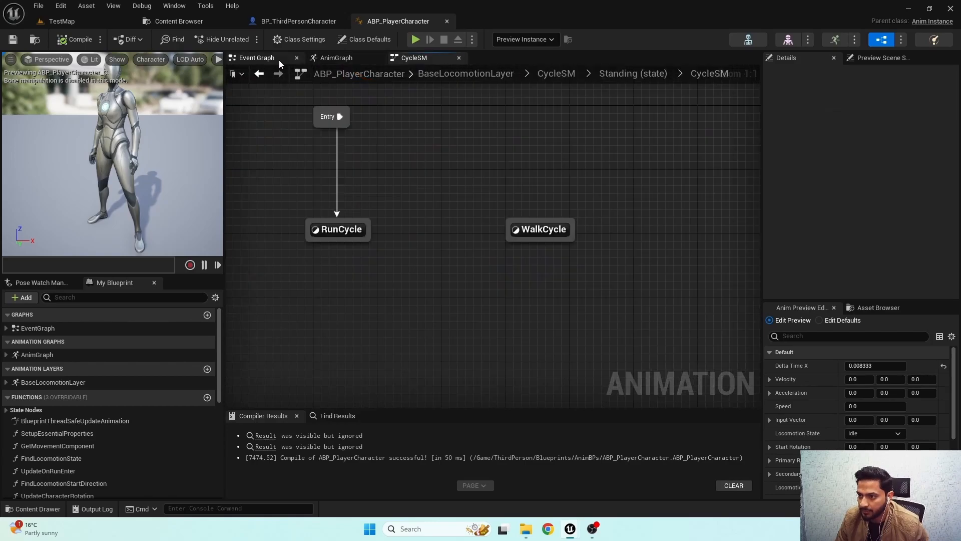
In the Event Graph, add a third output to the Sequence node and connect it to a Print String node.
left_click(278, 59)
scroll(502, 251, "down", 3)
scroll(475, 226, "up", 3)
right_click_drag(476, 226, 369, 211)
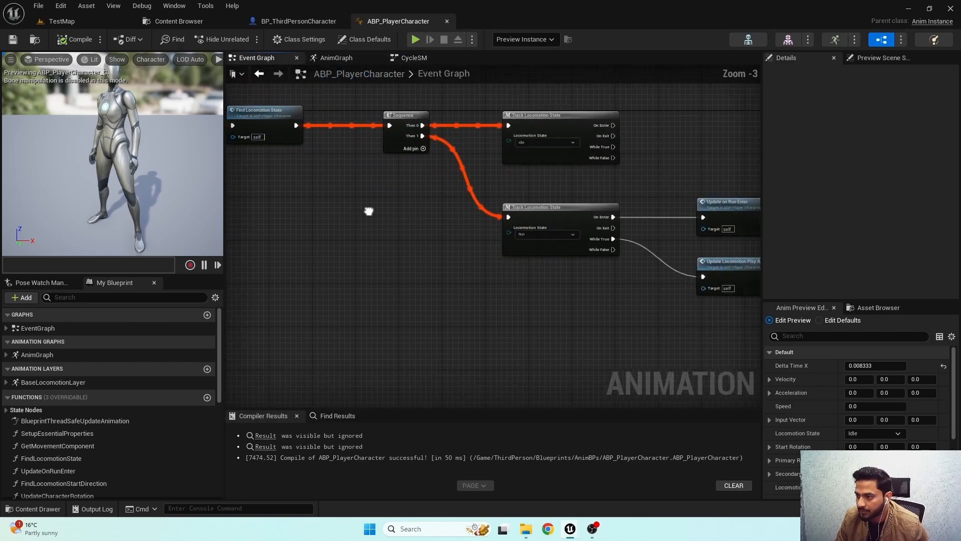
left_click(423, 148)
left_click_drag(423, 146, 412, 321)
type("print")
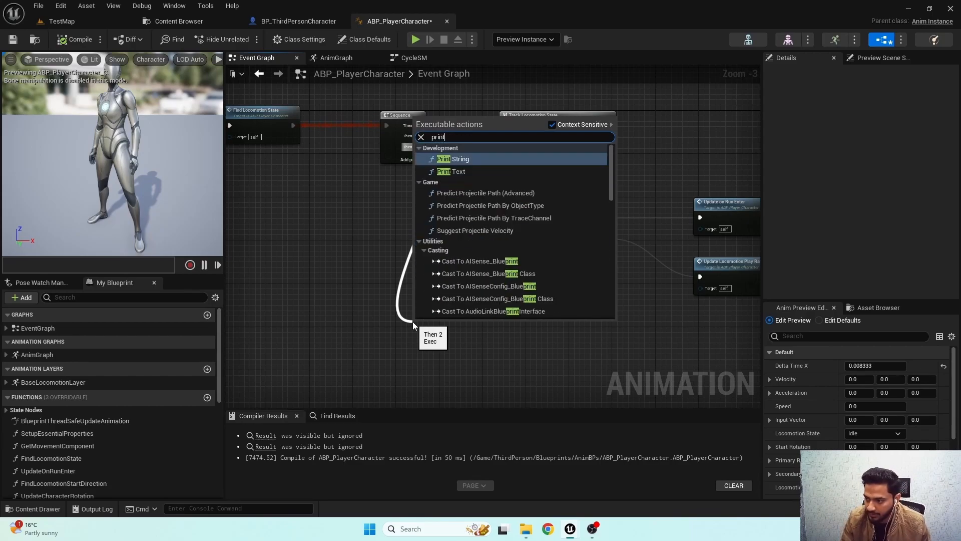
key("Return")
Add a Locomotion State getter beside Print String and feed it into In String through an Enum to String conversion.
right_click_drag(353, 352, 427, 301)
right_click(383, 302)
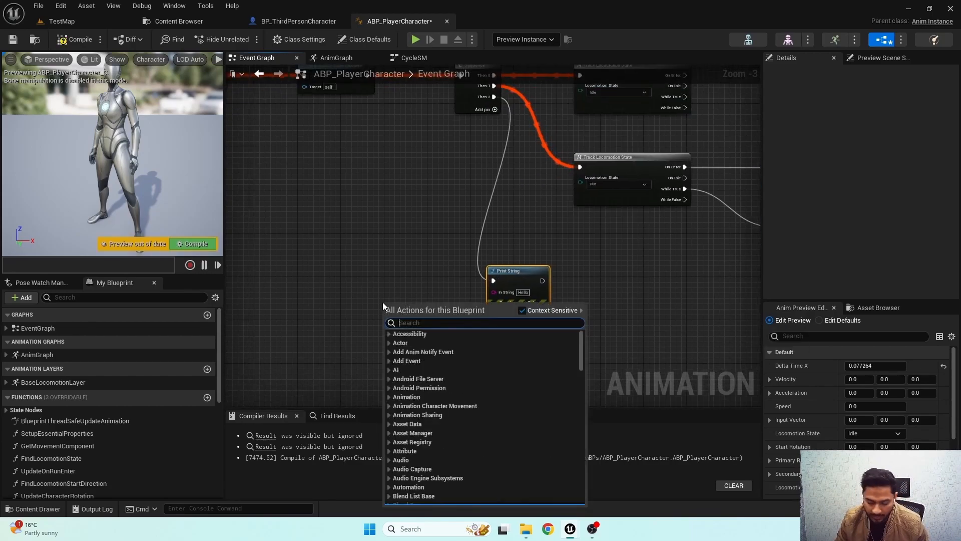
type("get locmo")
key("BackSpace")
key("BackSpace")
type("omo")
key("Return")
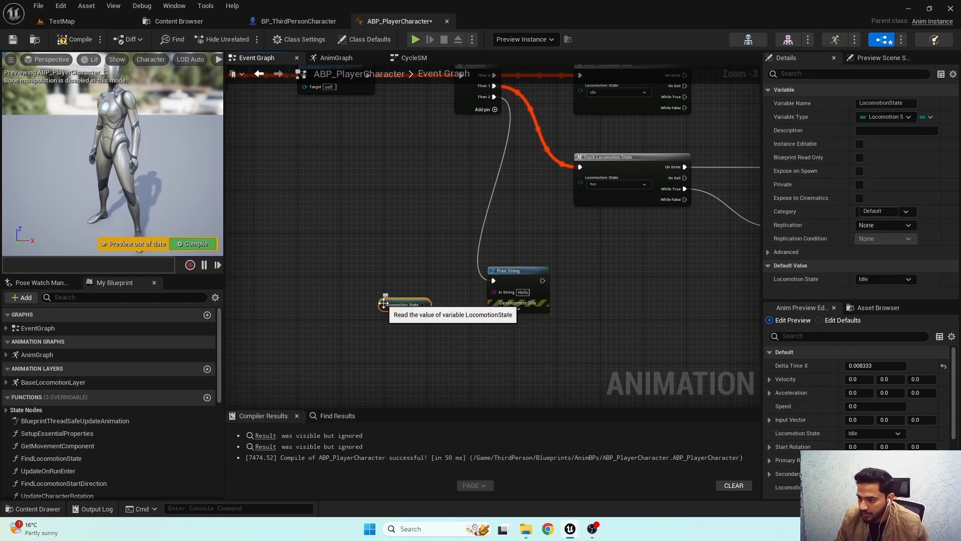
scroll(429, 307, "up", 2)
left_click_drag(421, 302, 515, 285)
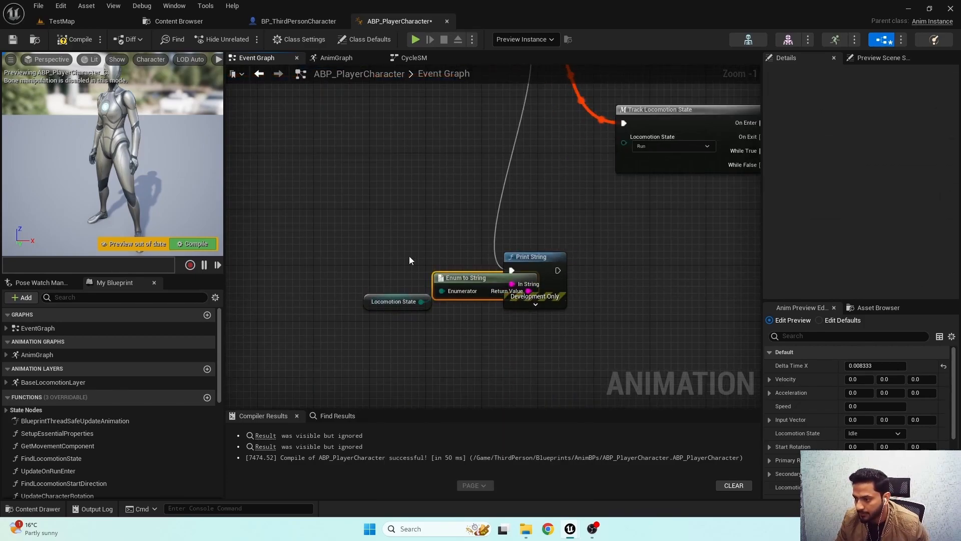
Play-test TestMap to check the printed locomotion state, and compile and save the animation Blueprint.
left_click(80, 26)
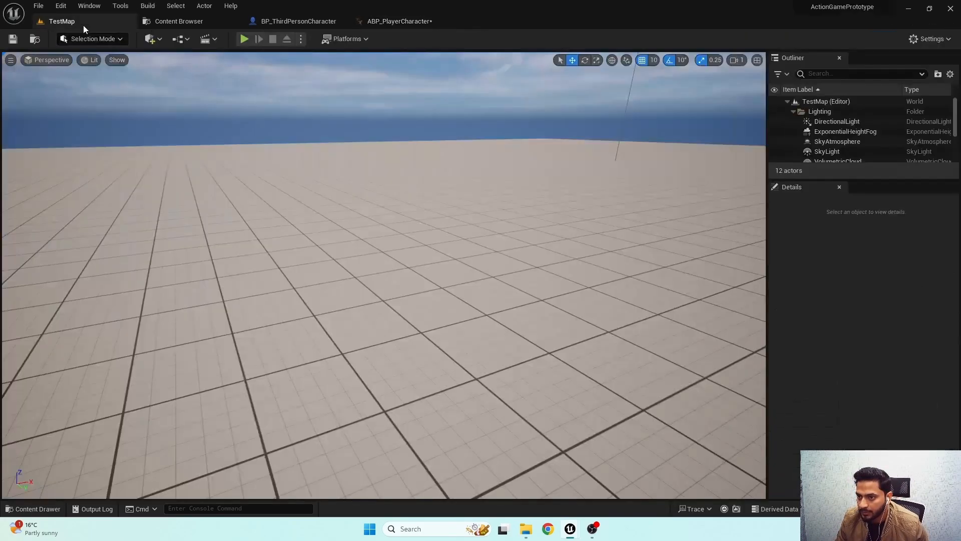
left_click(247, 42)
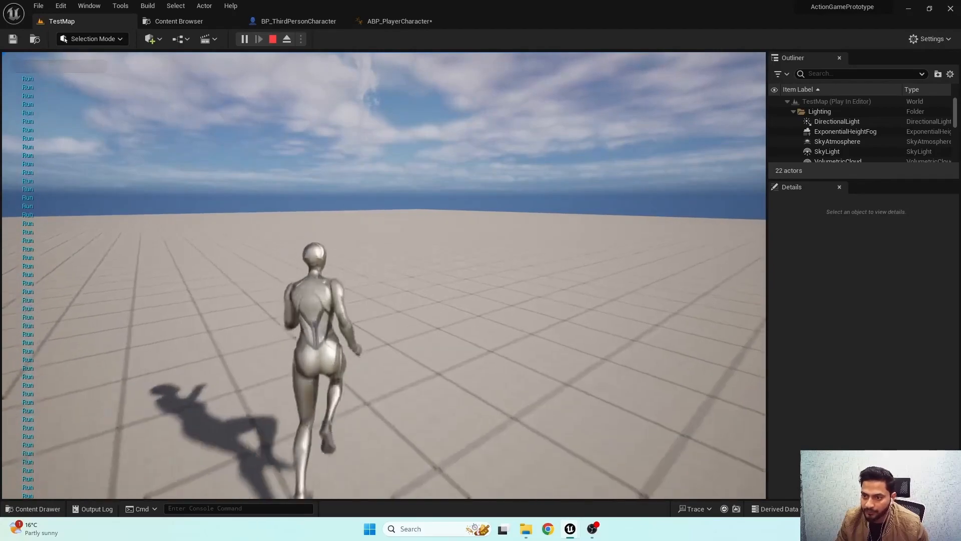
key("Escape")
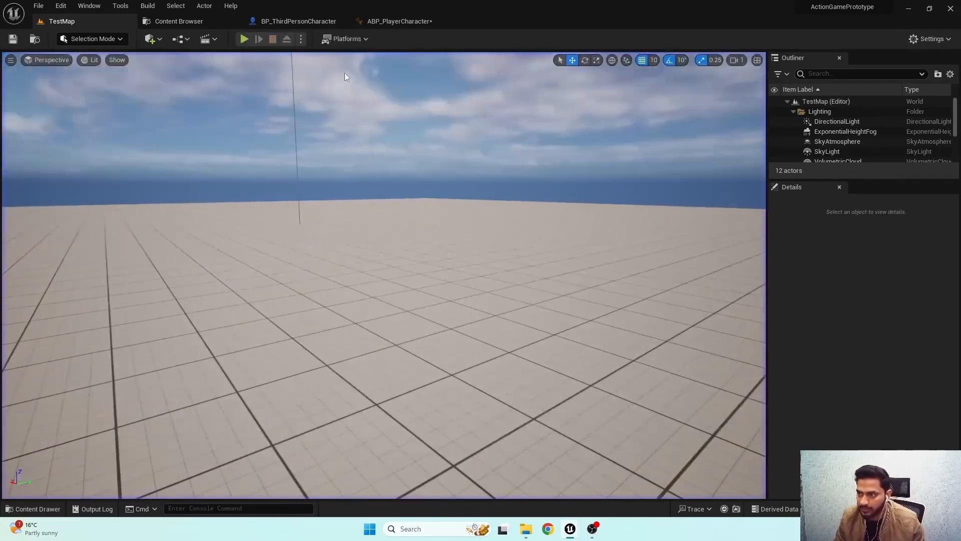
left_click(380, 22)
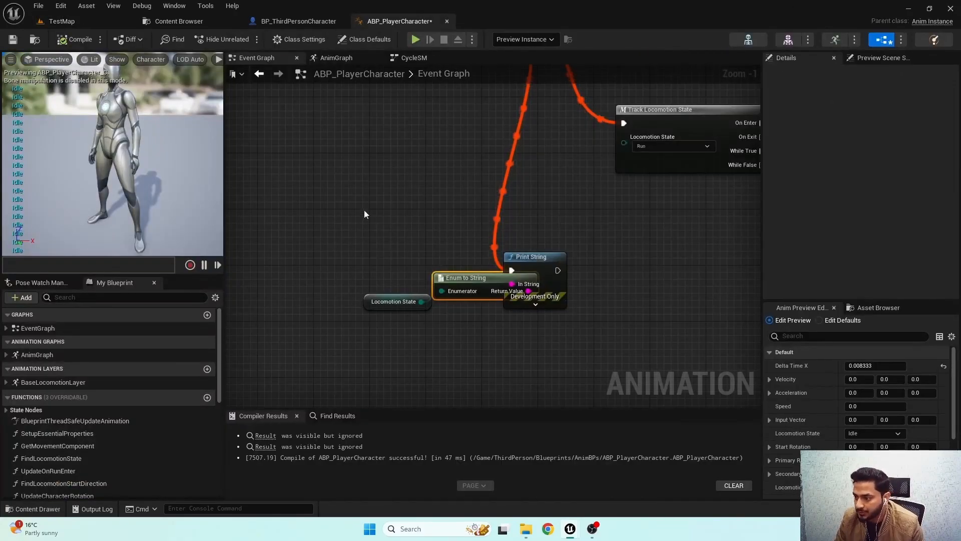
left_click(74, 39)
left_click(14, 40)
In the nested CycleSM, create a transition from RunCycle to WalkCycle.
left_click(416, 58)
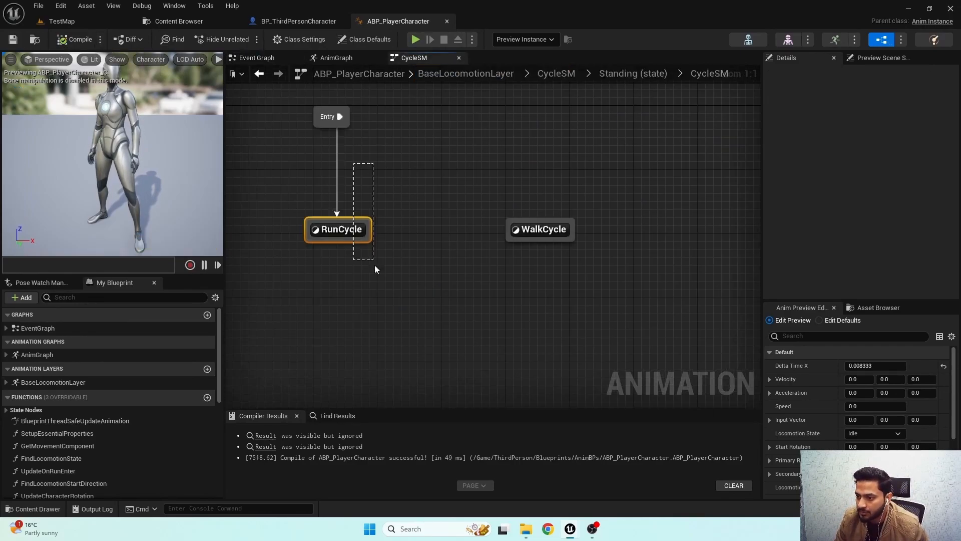
left_click(364, 234)
left_click(395, 225)
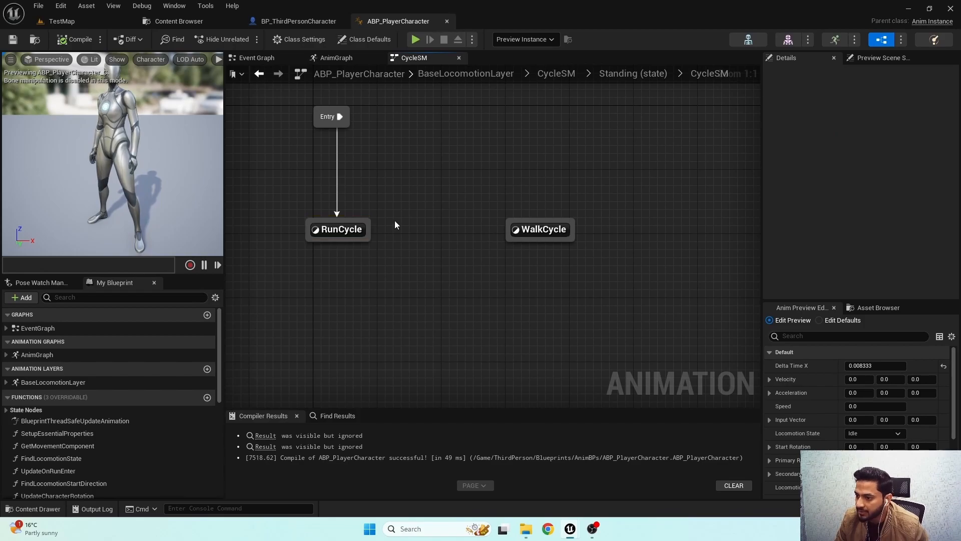
left_click_drag(374, 229, 564, 235)
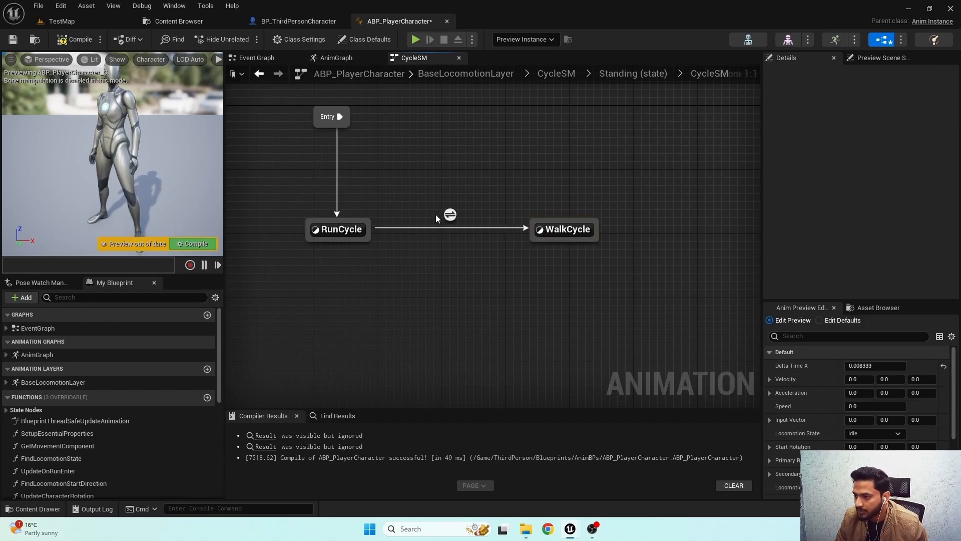
In the RunCycle to WalkCycle transition rule, add a Locomotion State getter feeding an Equal (Enum) comparison.
double_click(450, 214)
right_click(298, 246)
type("GET LOCOM")
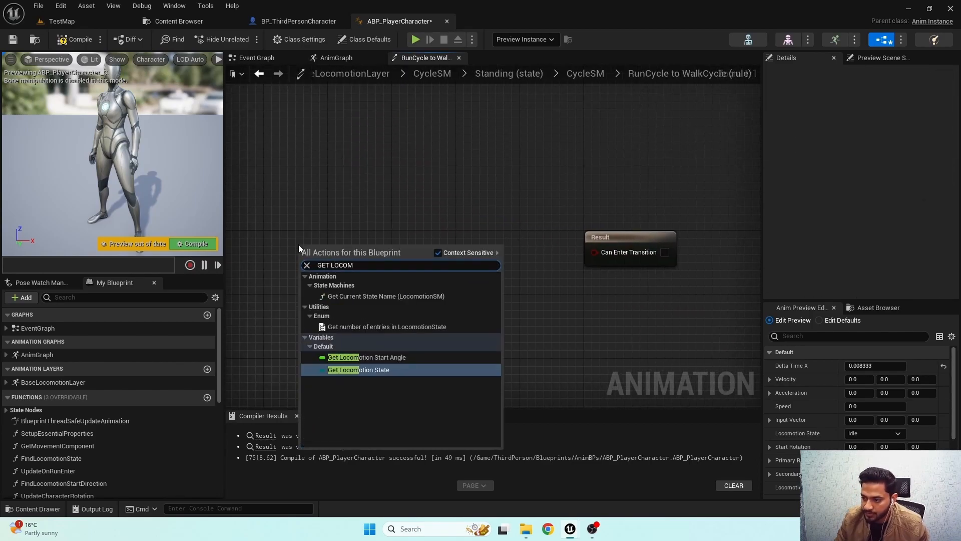
left_click(355, 369)
left_click(346, 248)
left_click_drag(360, 248, 393, 248)
type("==")
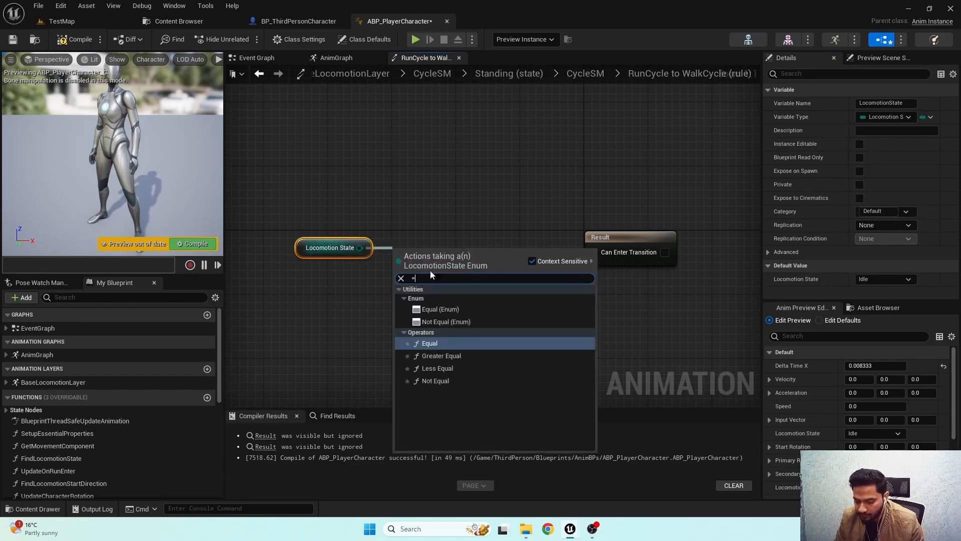
left_click(450, 313)
Compare the locomotion state with Walk, connect the result to Can Enter Transition, and align the rule's nodes.
left_click_drag(461, 264, 460, 256)
left_click(455, 265)
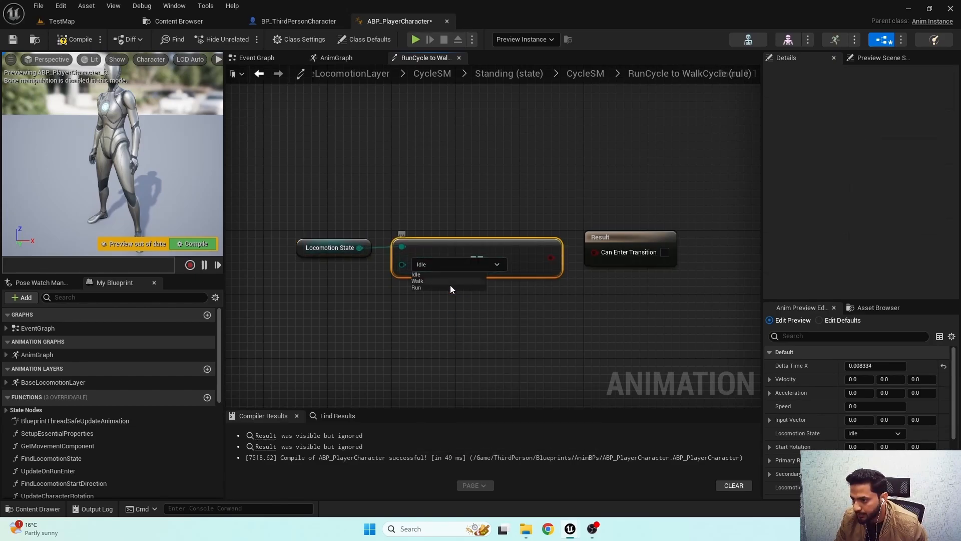
left_click(418, 281)
left_click_drag(550, 257, 594, 251)
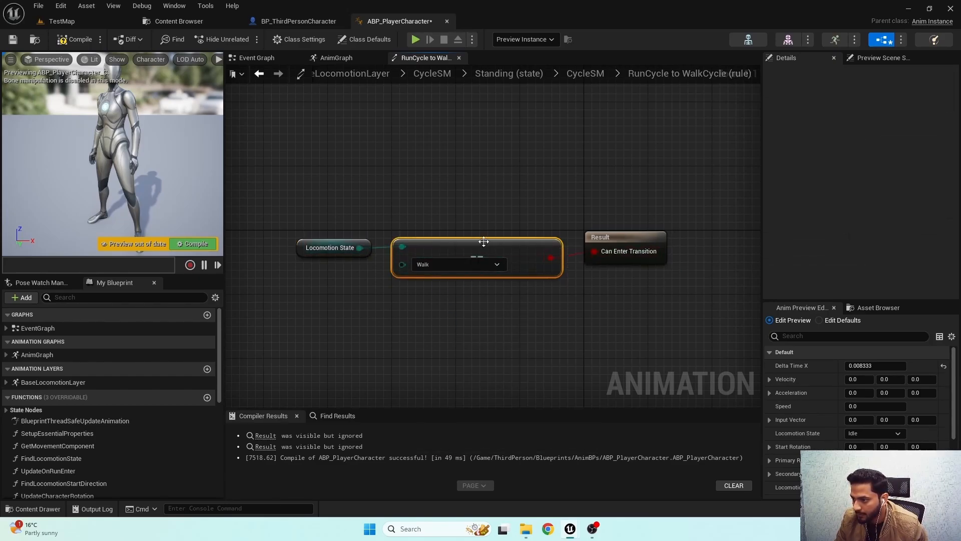
left_click_drag(517, 248, 509, 240)
left_click(533, 208)
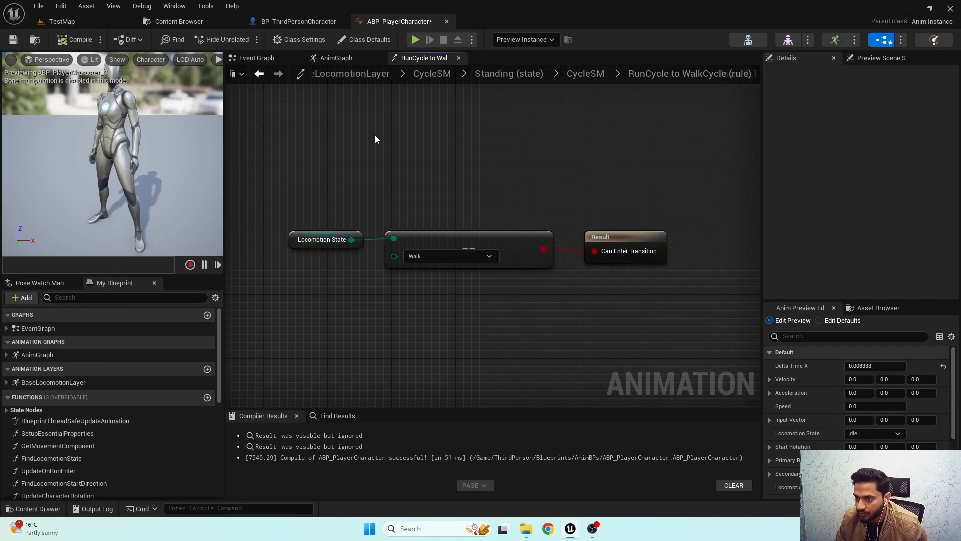
Copy the getter and comparison nodes, and create a return transition from WalkCycle to RunCycle in CycleSM.
left_click_drag(449, 172, 351, 252)
double_click(486, 207)
left_click_drag(535, 238, 350, 234)
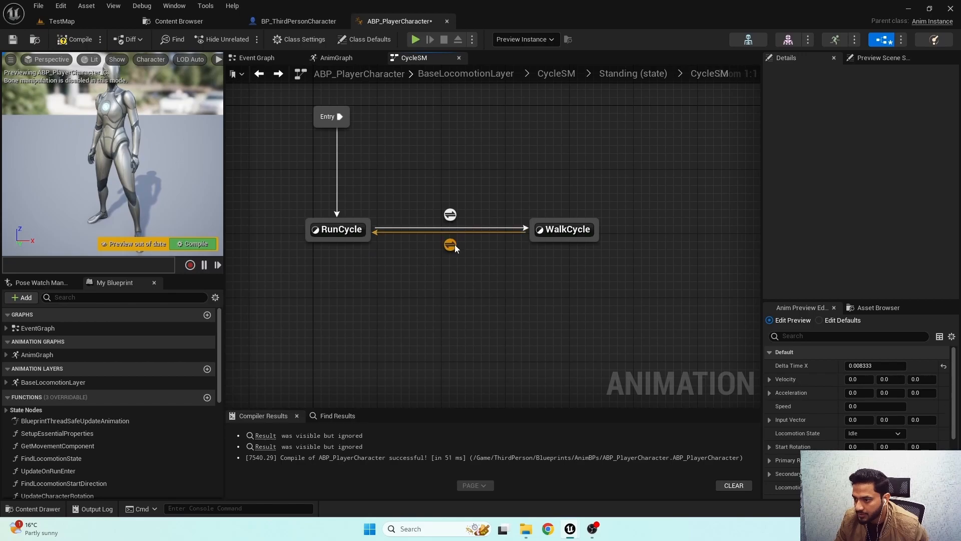
Paste the comparison into the WalkCycle to RunCycle rule, set it to Run, connect it to Can Enter Transition, and compile.
double_click(455, 245)
key("ctrl+v")
left_click(426, 257)
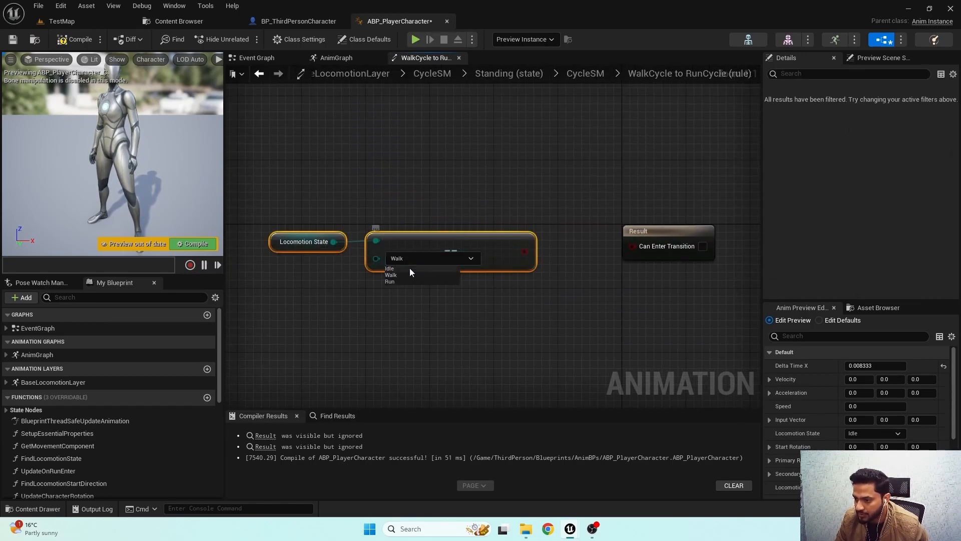
left_click(393, 281)
left_click_drag(525, 251, 632, 245)
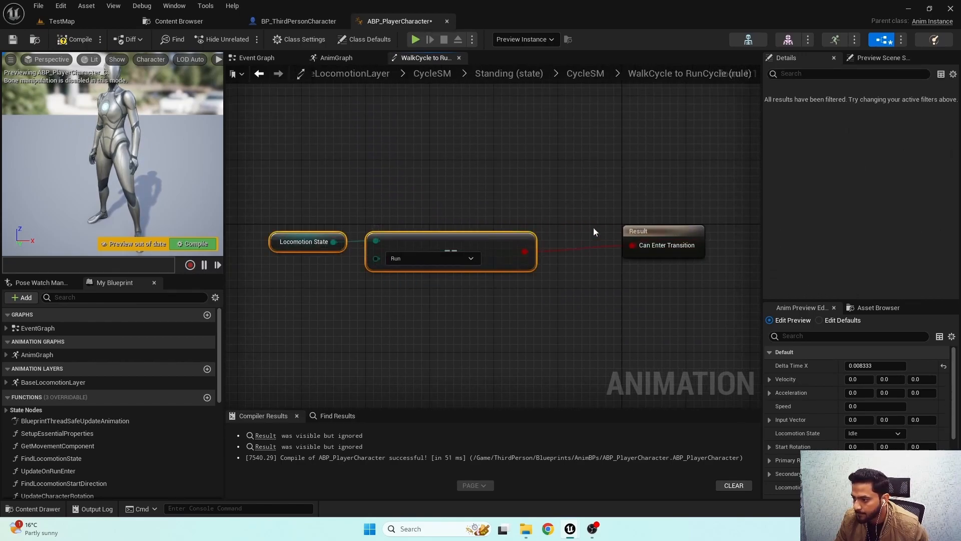
double_click(573, 217)
left_click(75, 39)
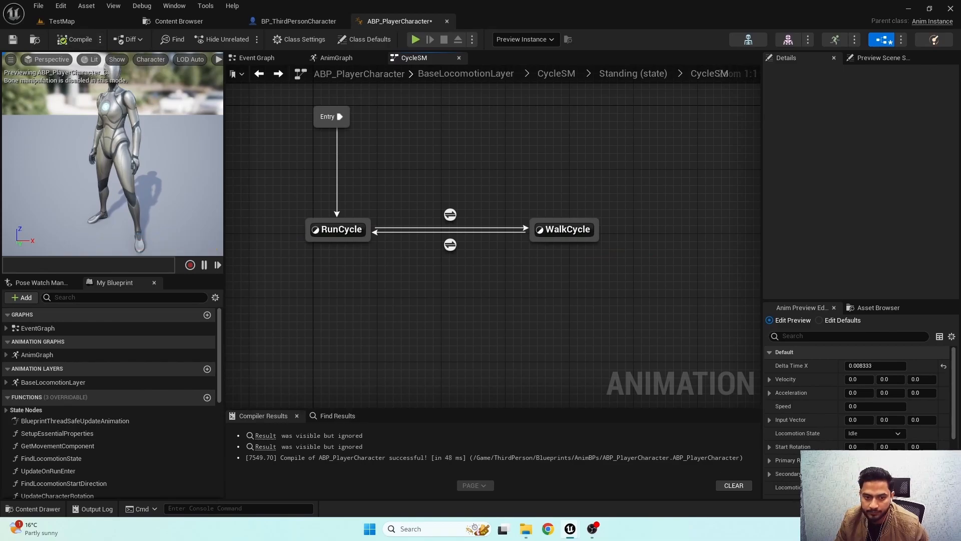
Set the blend duration of both transitions between RunCycle and WalkCycle to 0.3 and compile the animation Blueprint.
left_click_drag(417, 173, 473, 258)
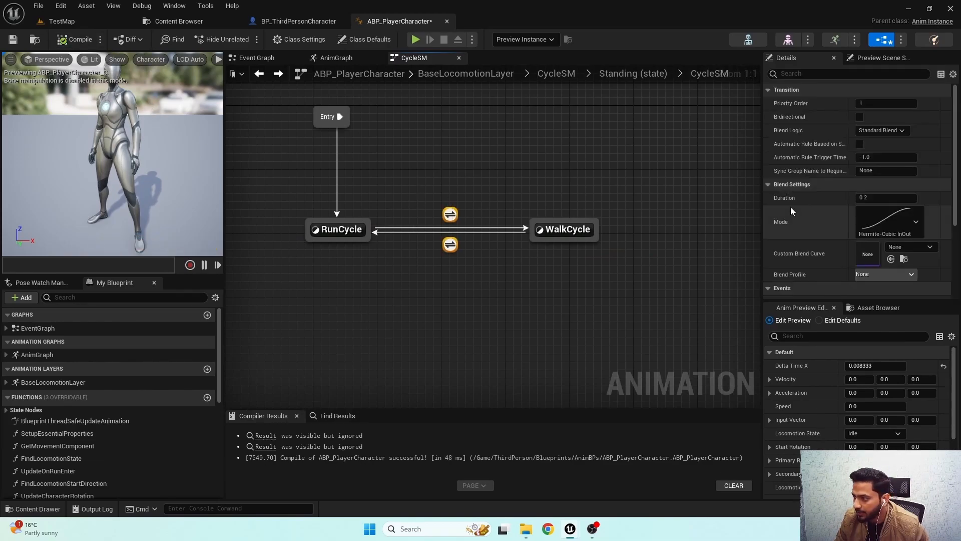
left_click(885, 198)
type(".3")
key("Return")
left_click(74, 39)
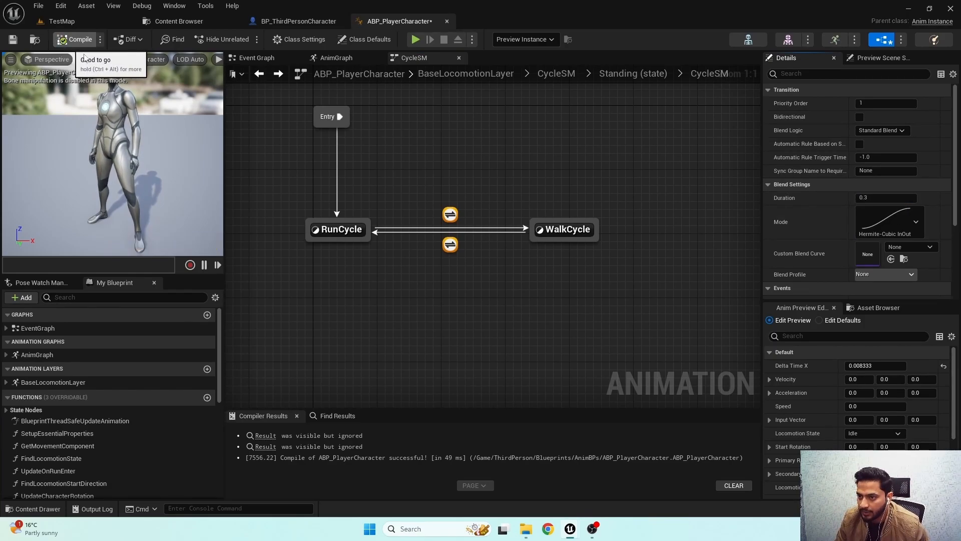
Open the WalkCycle state, and open the Walk_Fwd animation sequence from the EchoAnims folder.
left_click(560, 206)
double_click(558, 229)
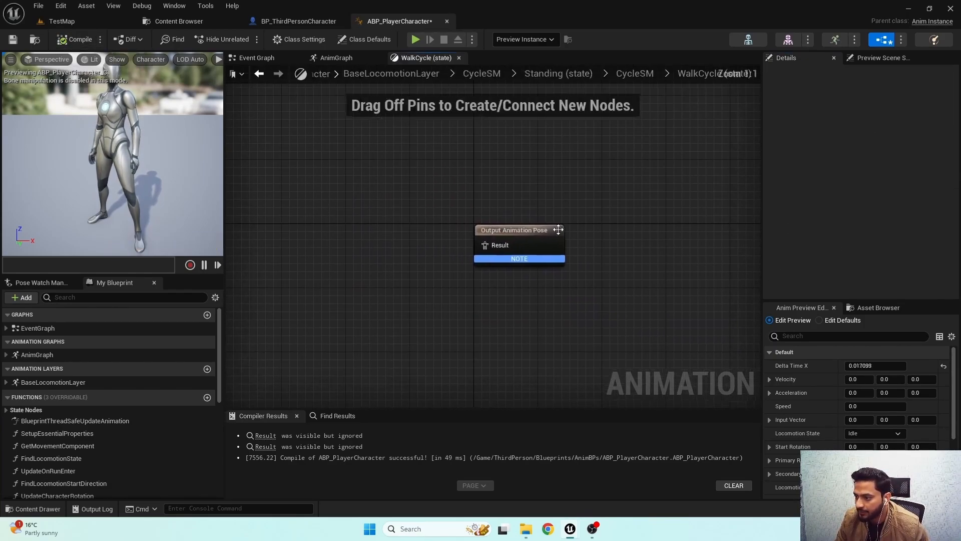
left_click(182, 26)
left_click(67, 118)
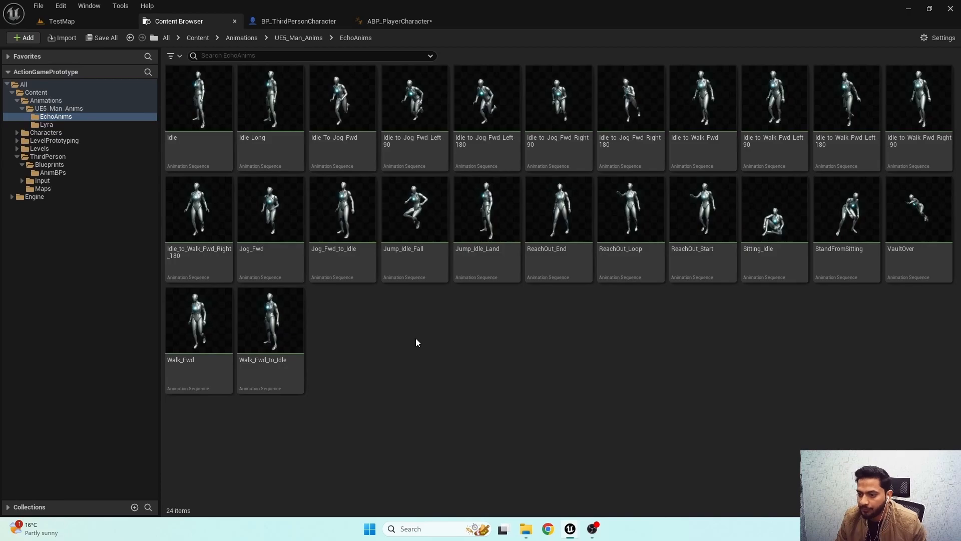
left_click(210, 326)
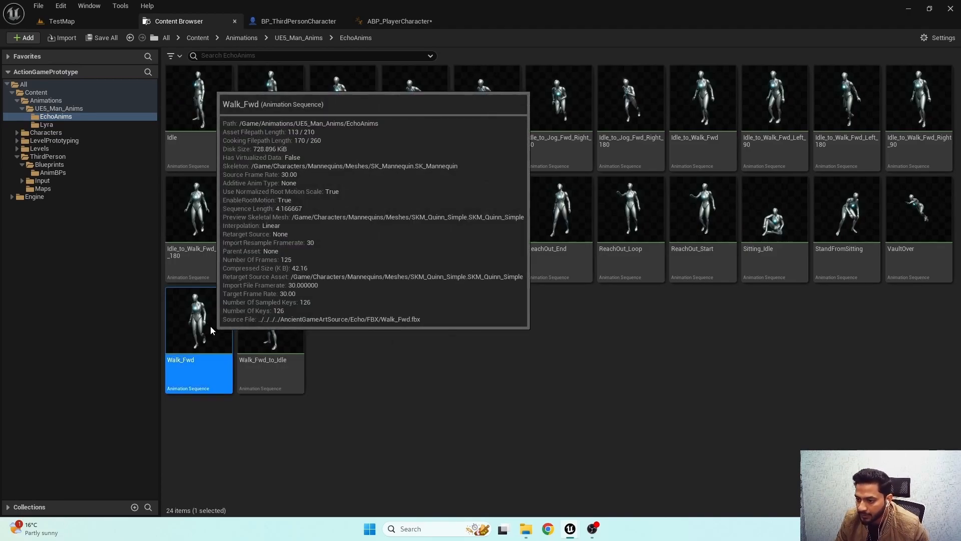
double_click(210, 326)
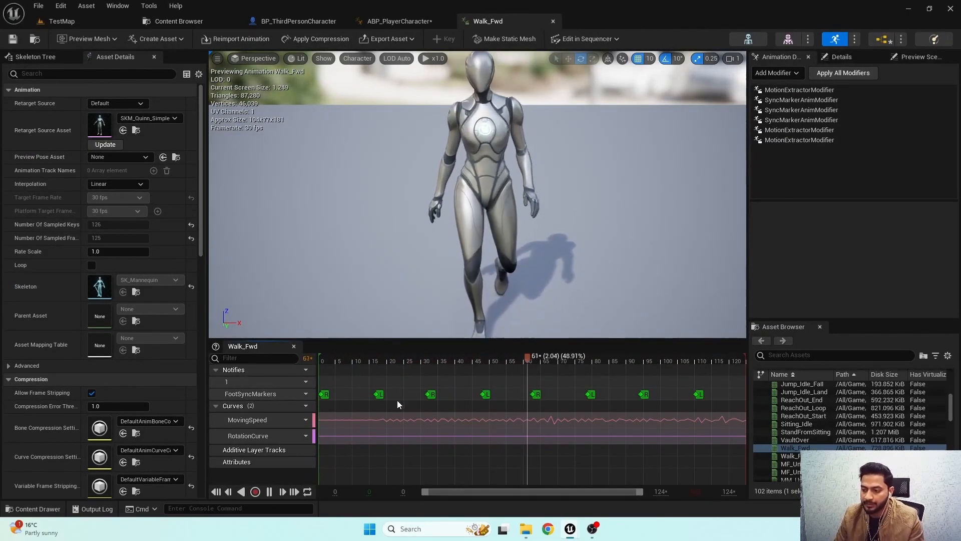
Scrub through the Walk_Fwd animation and remove its RotationCurve.
left_click_drag(341, 356, 468, 374)
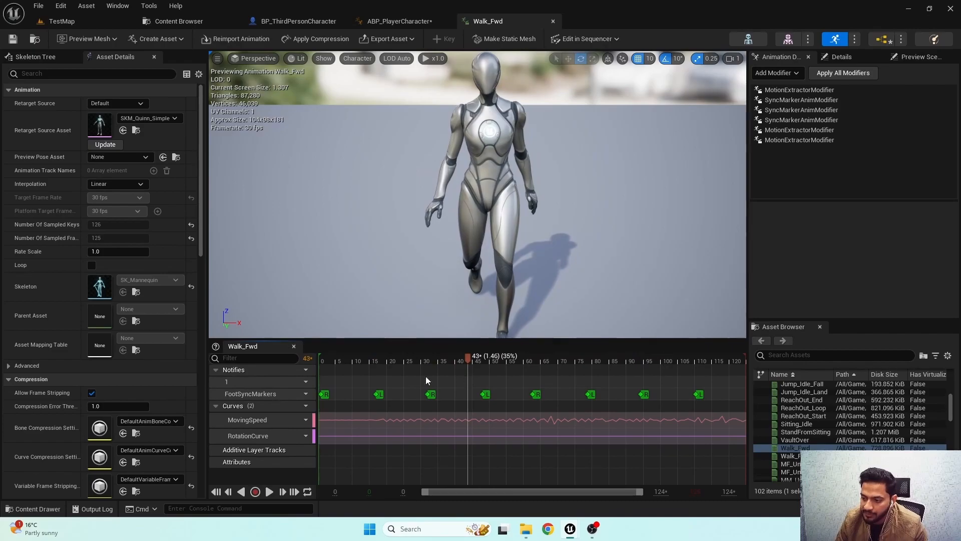
left_click_drag(399, 359, 637, 409)
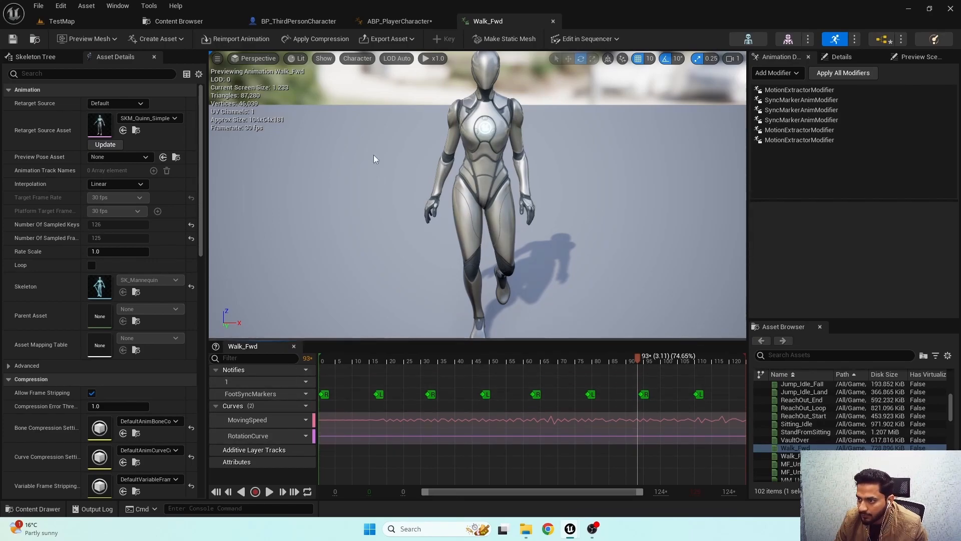
left_click(300, 436)
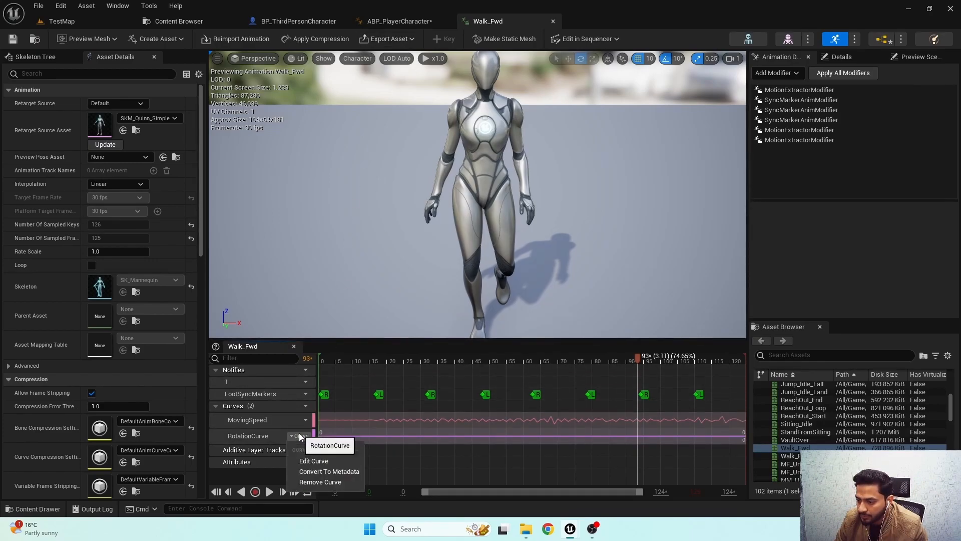
left_click(337, 483)
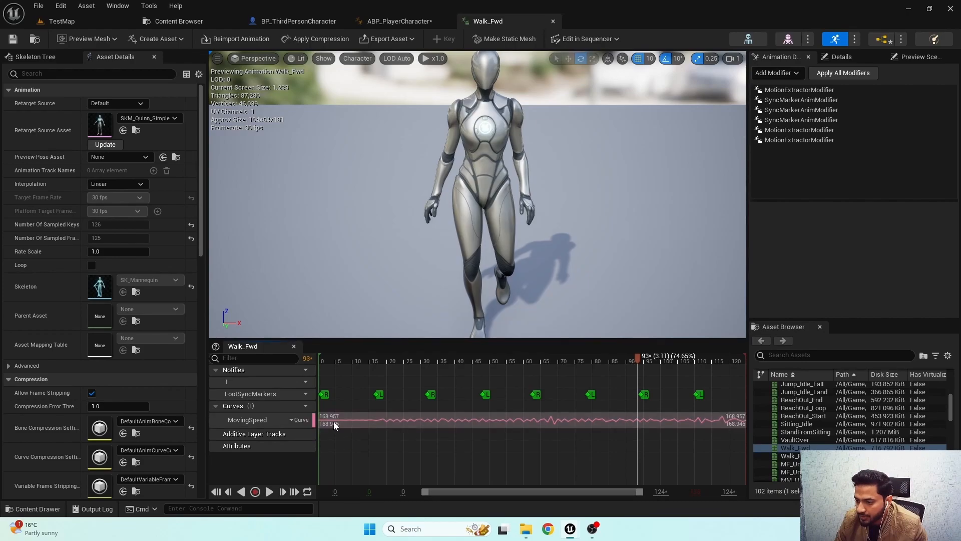
Open Walk_Fwd's MovingSpeed curve for editing and delete all of its keys except one near the start.
double_click(362, 419)
left_click_drag(486, 433, 693, 493)
key("Delete")
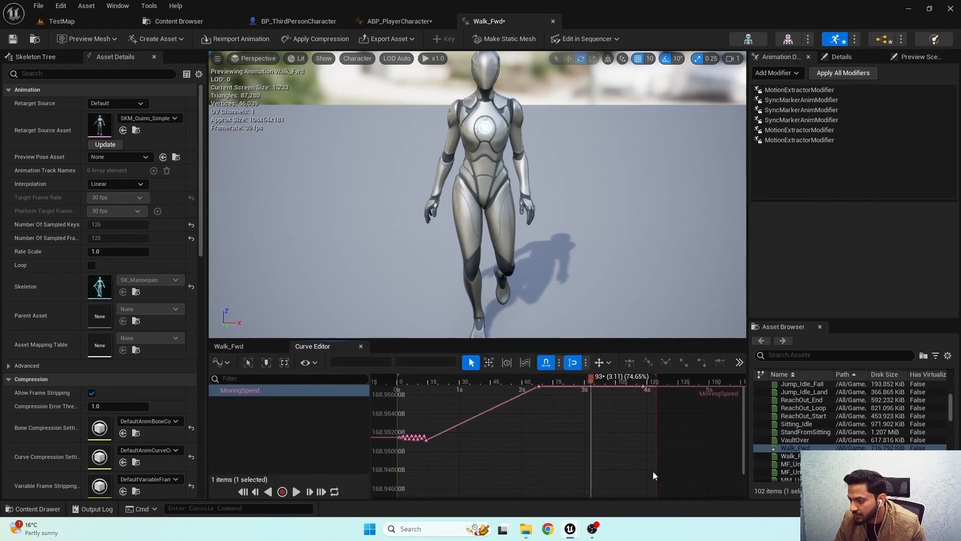
right_click_drag(560, 408, 565, 443)
left_click_drag(525, 407, 723, 450)
key("Delete")
right_click_drag(571, 451, 615, 443)
key("Delete")
left_click_drag(458, 444, 465, 470)
key("Delete")
Set the remaining MovingSpeed key's value to 160, close the curve editor, and save the Walk_Fwd animation.
left_click(449, 460)
left_click(413, 361)
type("160")
key("Return")
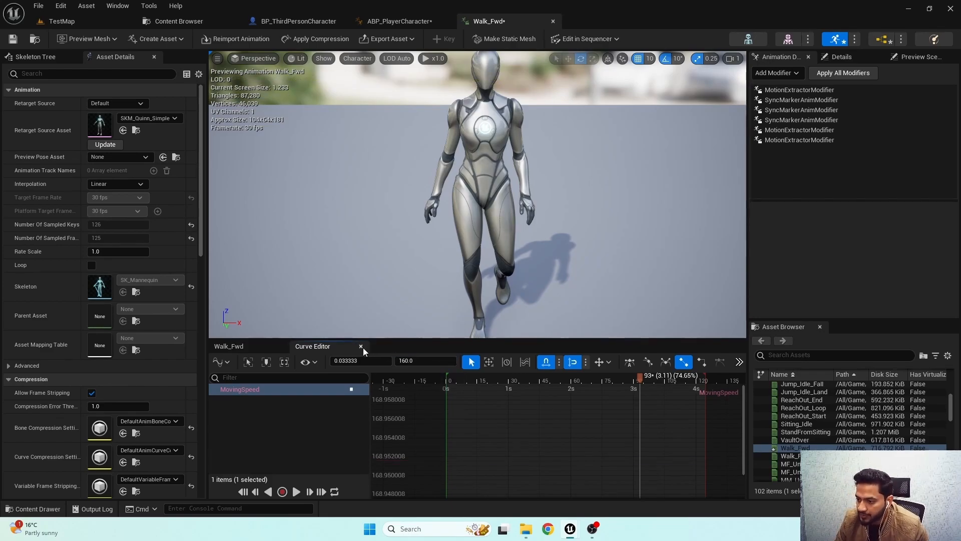
left_click(361, 347)
left_click(13, 38)
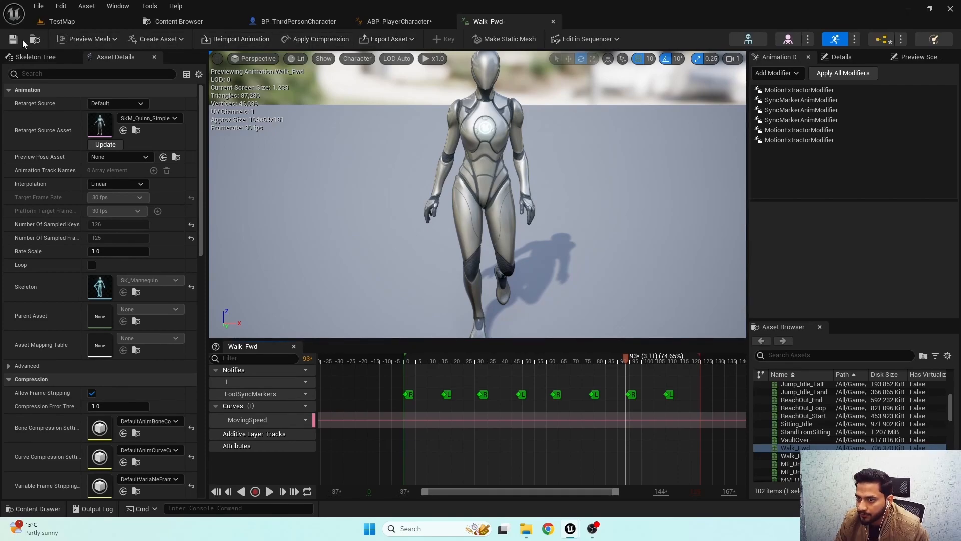
Return to ABP_PlayerCharacter, open the RunCycle state in CycleSM, and copy its Modify Curve node.
left_click(418, 22)
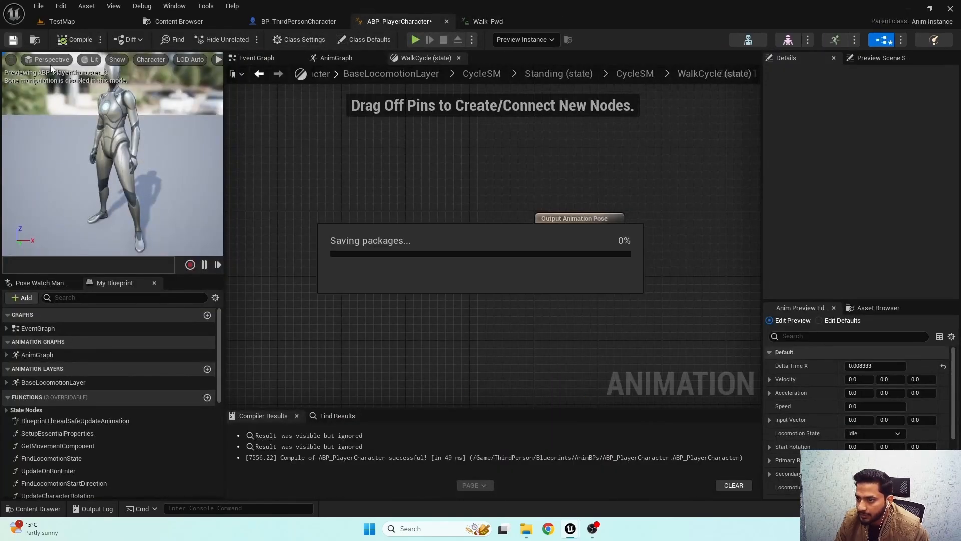
double_click(409, 240)
right_click_drag(384, 283, 500, 276)
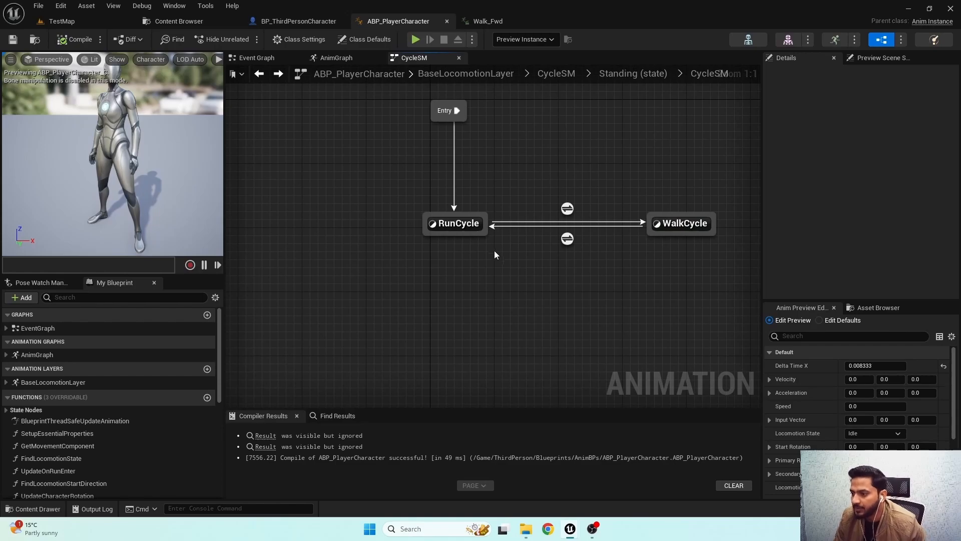
double_click(466, 224)
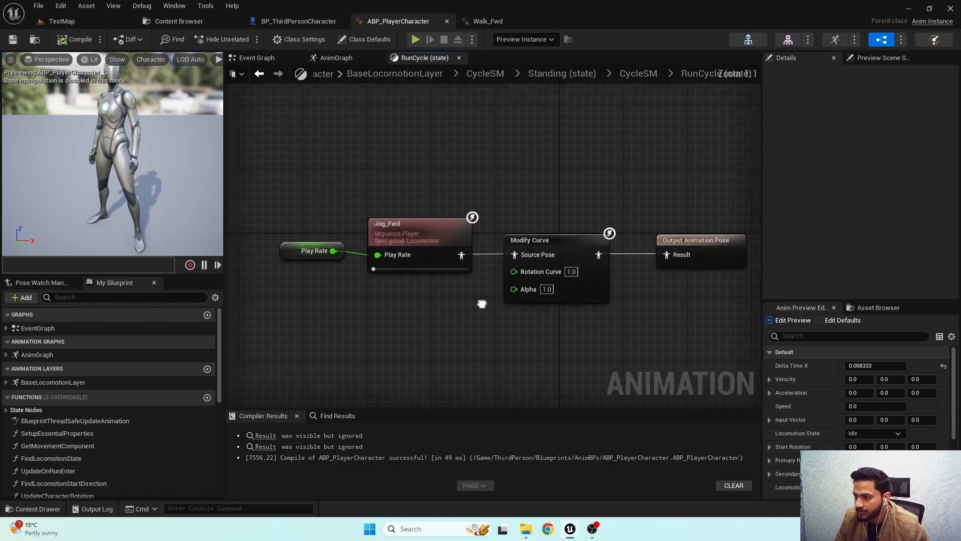
left_click(531, 266)
left_click_drag(533, 345, 520, 300)
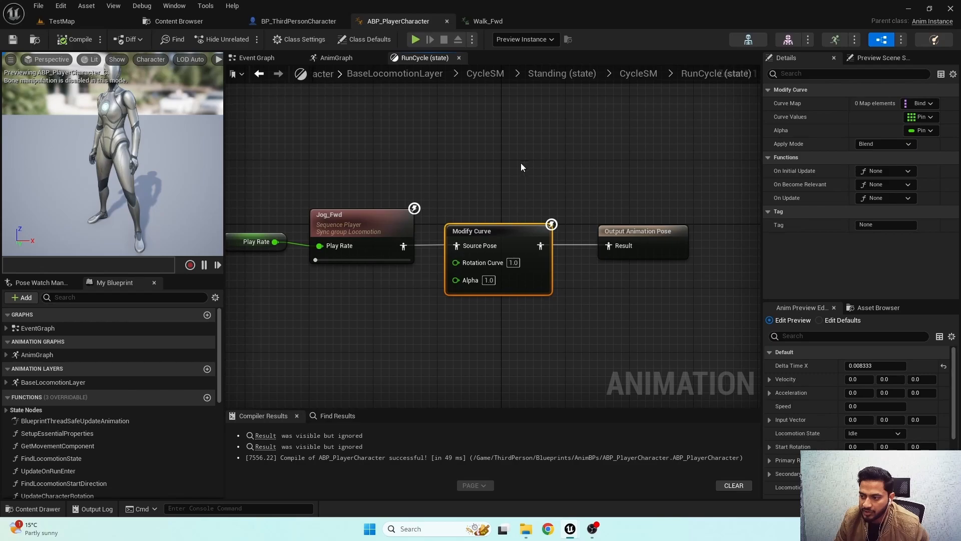
Paste the Modify Curve node into the WalkCycle state and connect it to the Output Animation Pose.
double_click(521, 202)
double_click(693, 222)
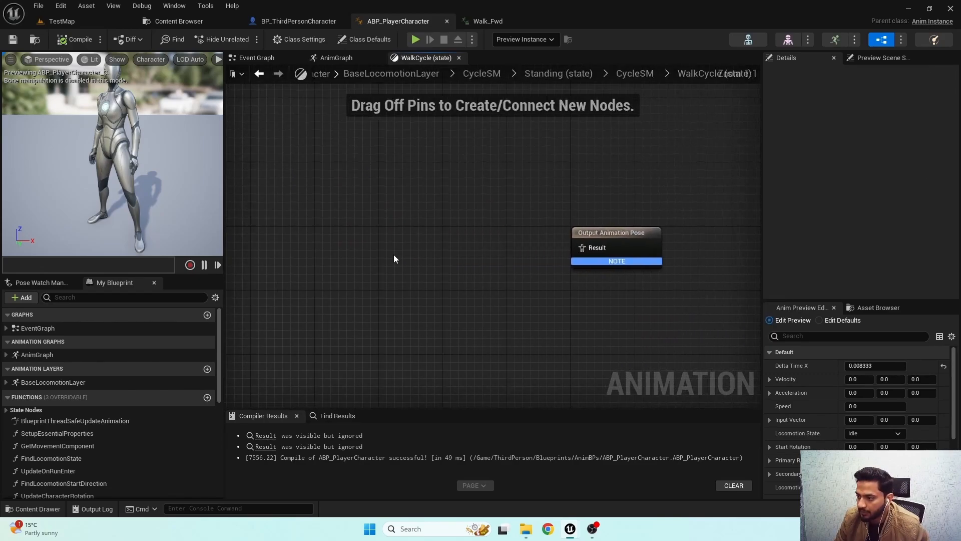
key("ctrl+v")
left_click_drag(536, 264, 581, 247)
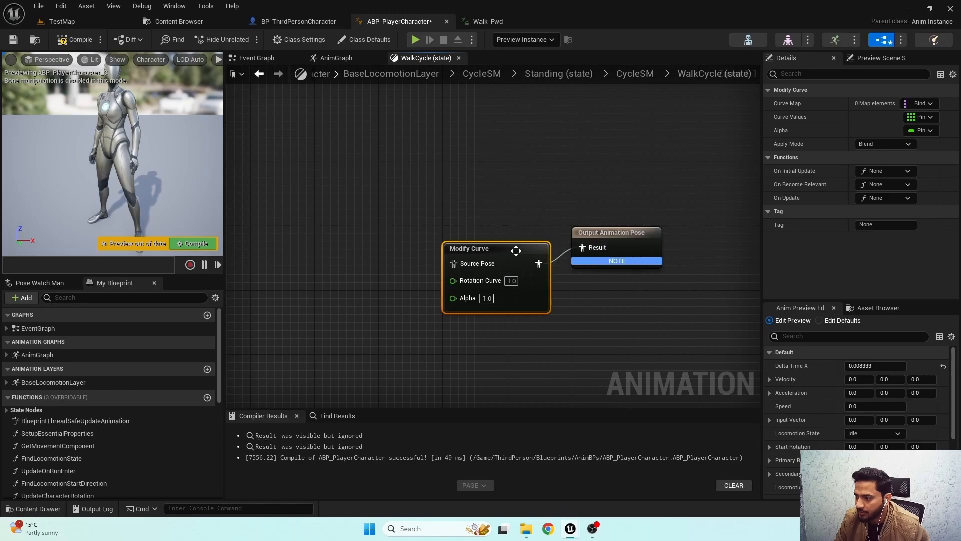
left_click_drag(508, 248, 484, 232)
right_click_drag(483, 232, 542, 233)
left_click(507, 197)
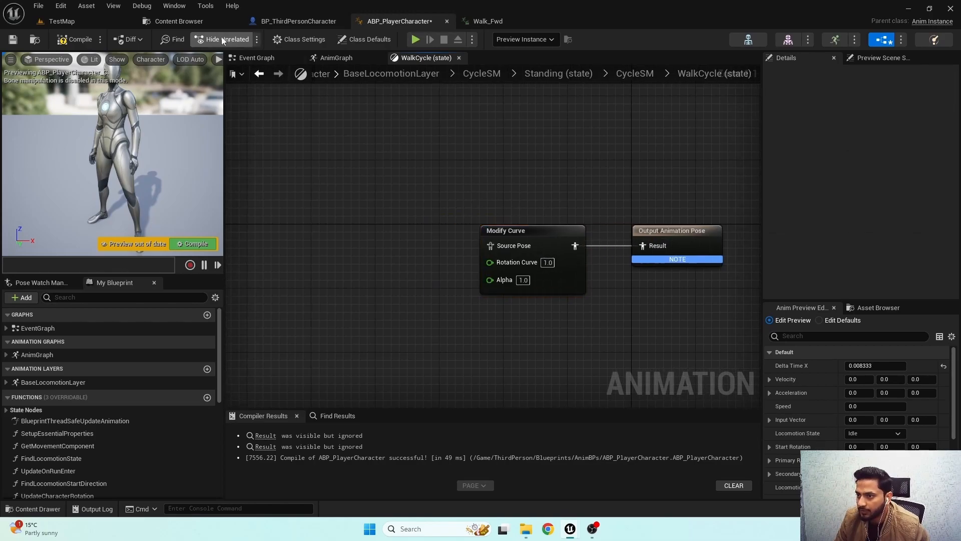
Add the Walk_Fwd animation to the WalkCycle graph and connect it to Modify Curve's Source Pose.
left_click(179, 21)
left_click_drag(224, 284, 316, 220)
left_click_drag(369, 246, 496, 247)
left_click_drag(340, 225, 358, 225)
left_click(355, 200)
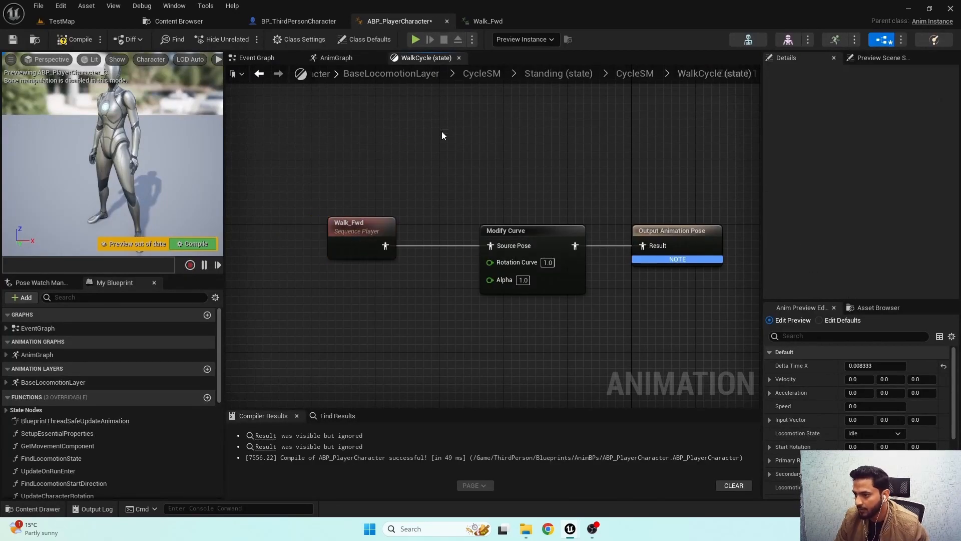
Open the RunCycle state and copy the sync group name from the Jog_Fwd sequence player.
double_click(400, 173)
double_click(457, 225)
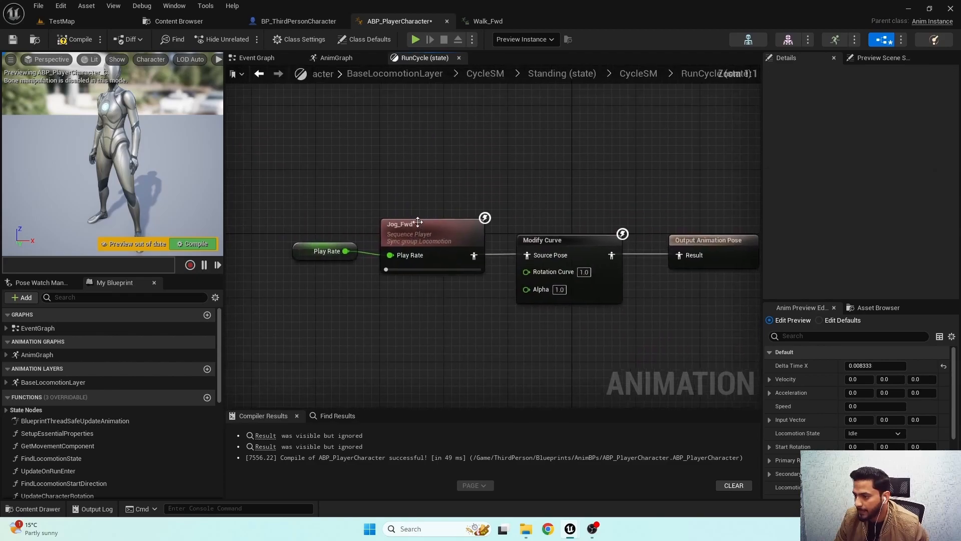
right_click_drag(409, 160, 401, 119)
left_click(401, 186)
left_click(901, 104)
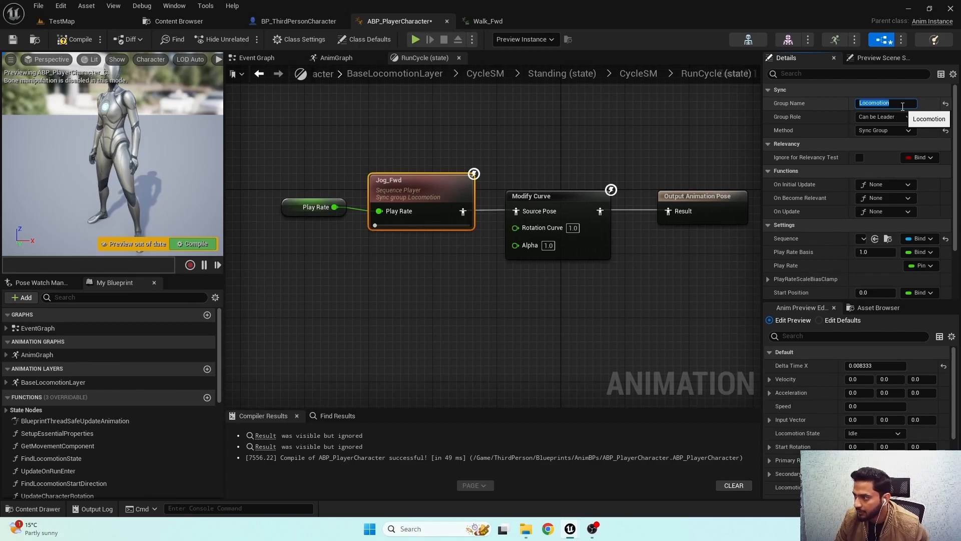
Set the WalkCycle's Walk_Fwd player to group name Locomotion with the Sync Group method, and compile and save the Blueprint.
double_click(567, 136)
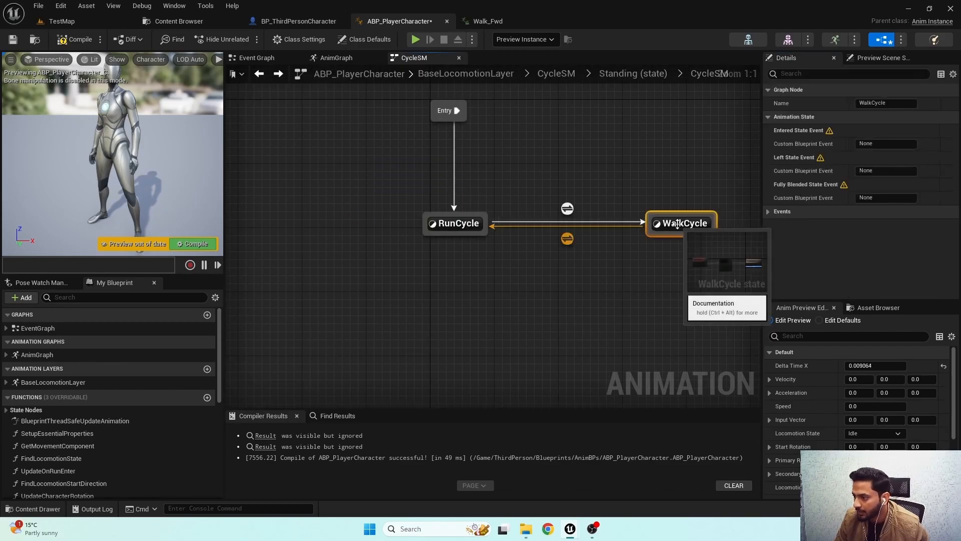
double_click(679, 224)
left_click(369, 249)
type("Locomotion")
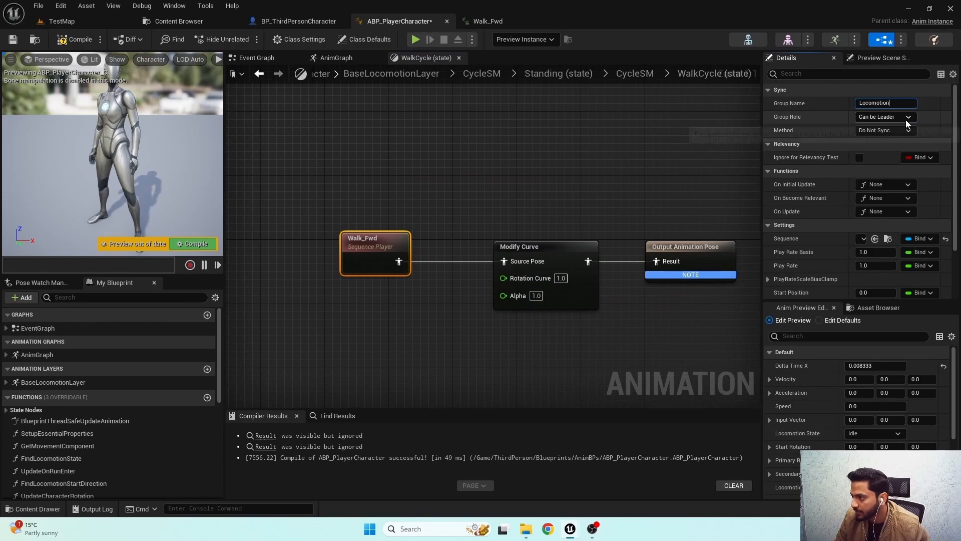
left_click(895, 131)
left_click(885, 151)
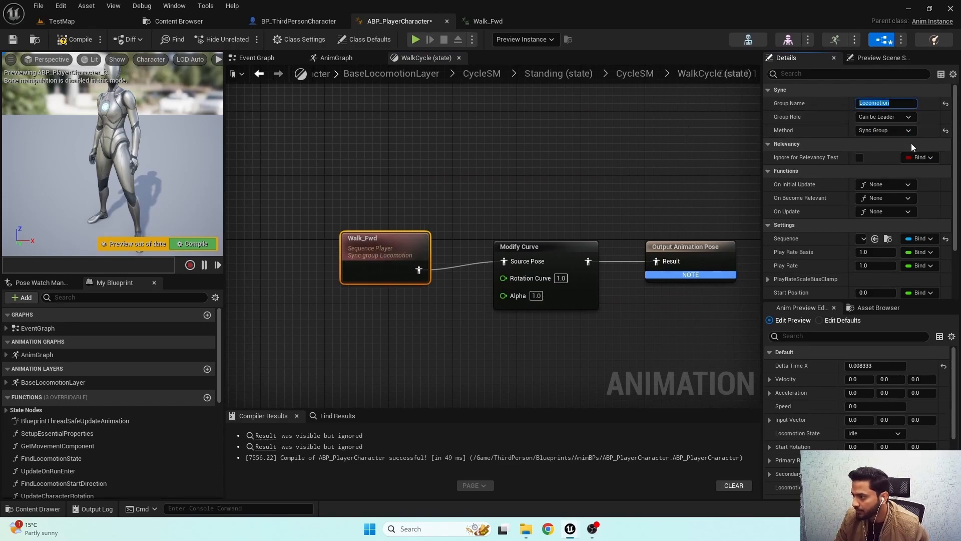
left_click(75, 39)
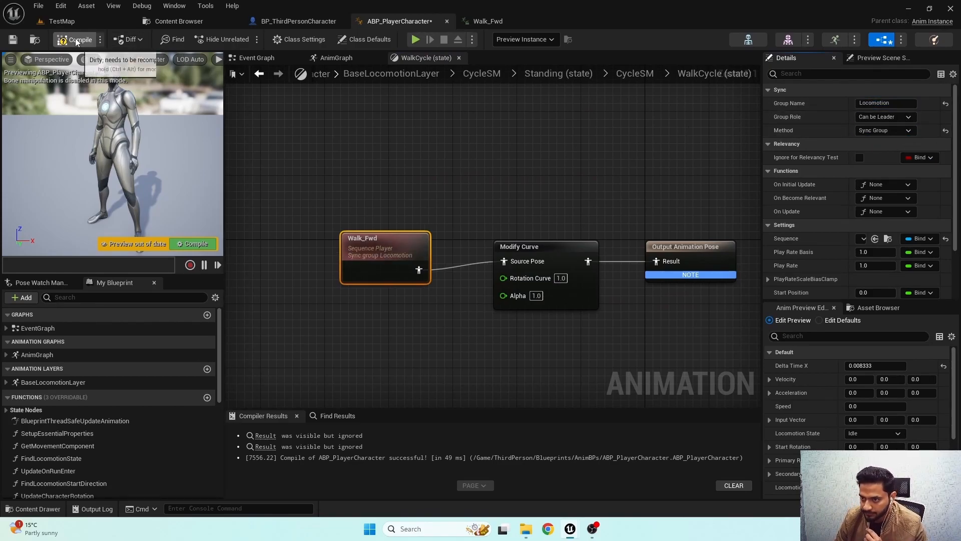
left_click(13, 39)
Expose Play Rate as a pin on the Walk_Fwd player, connect the Play Rate variable to it, and compile.
scroll(866, 214, "down", 3)
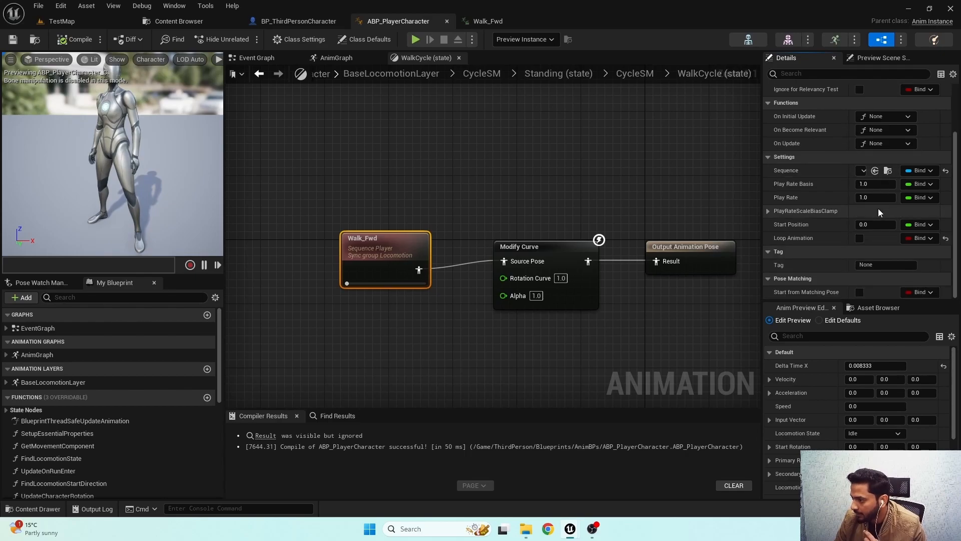
left_click(920, 198)
left_click(829, 234)
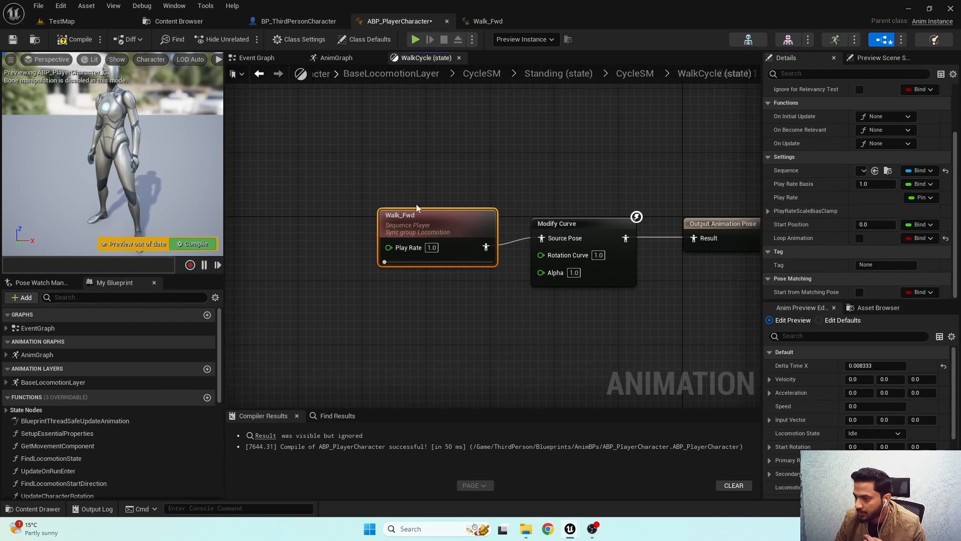
left_click_drag(389, 247, 317, 272)
type("play")
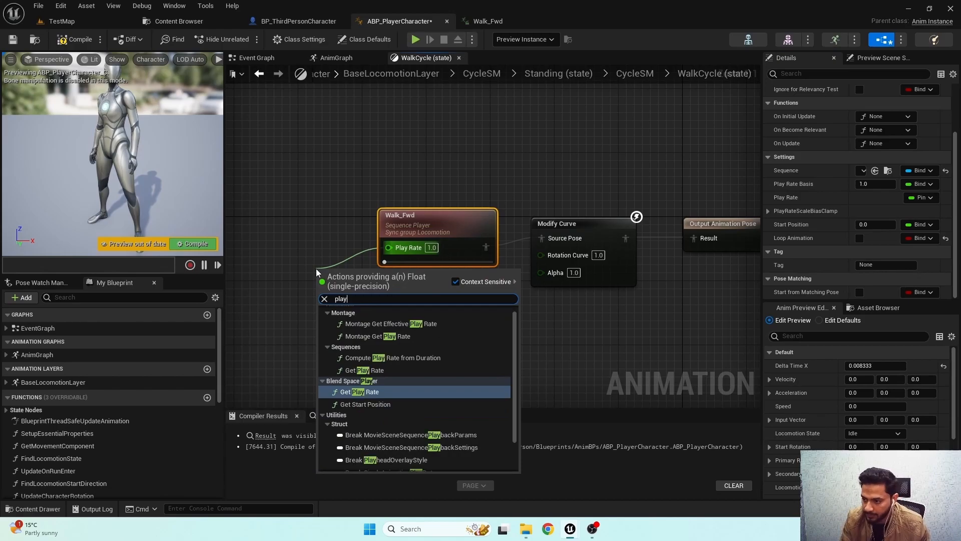
left_click(377, 431)
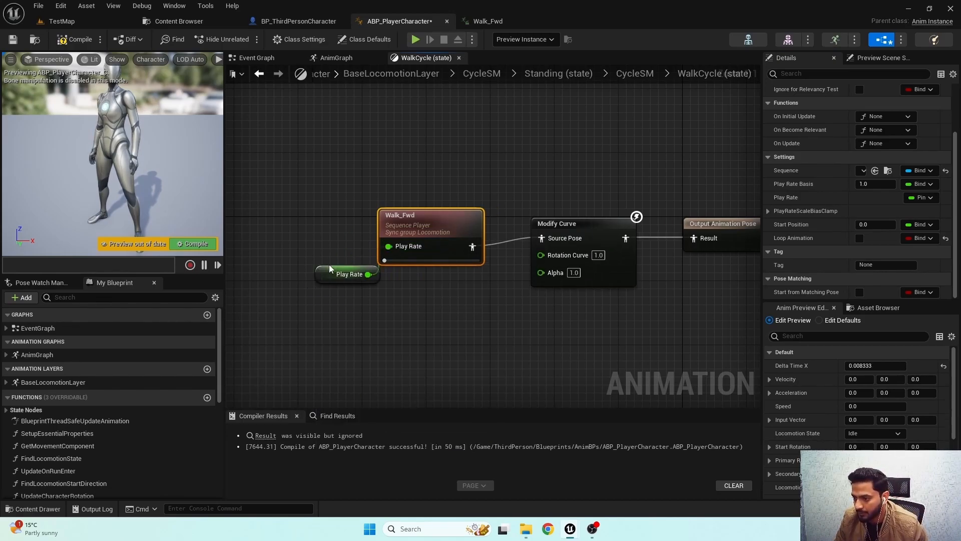
left_click_drag(328, 266, 296, 242)
key("F7")
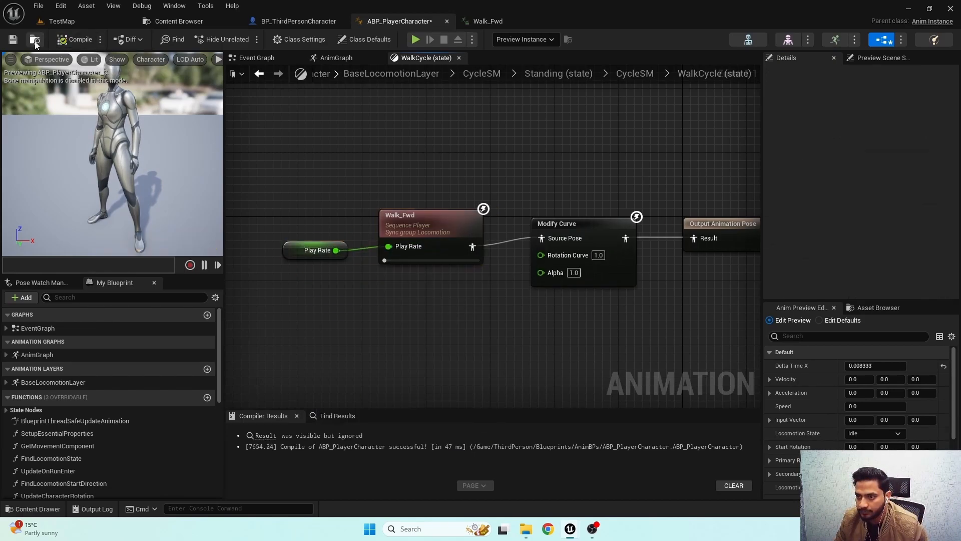
Go back to the CycleSM graph and save the animation Blueprint.
left_click_drag(274, 220, 393, 217)
double_click(562, 168)
scroll(562, 167, "down", 3)
right_click_drag(563, 167, 498, 199)
key("ctrl+s")
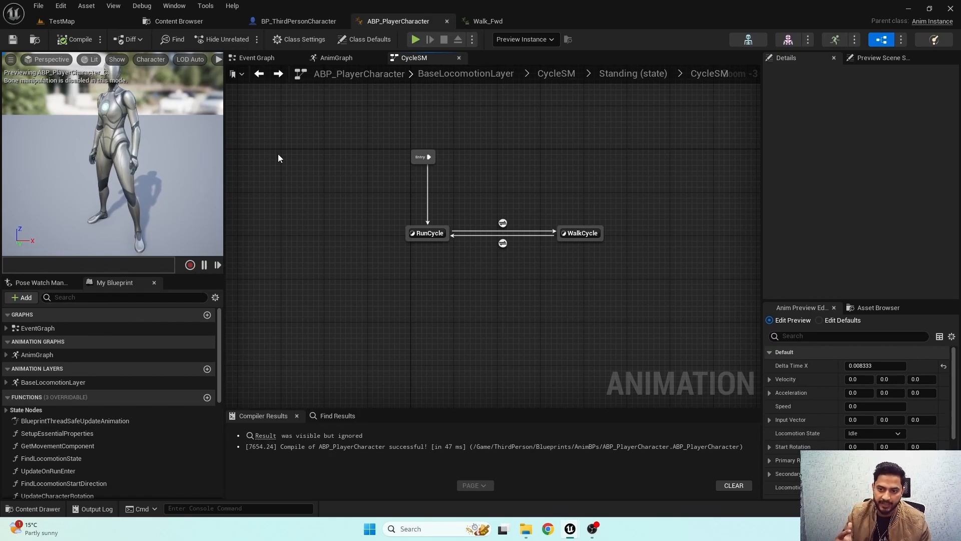
Play TestMap, move the character around while switching between walking and running, and stop the session.
left_click(89, 22)
left_click(245, 40)
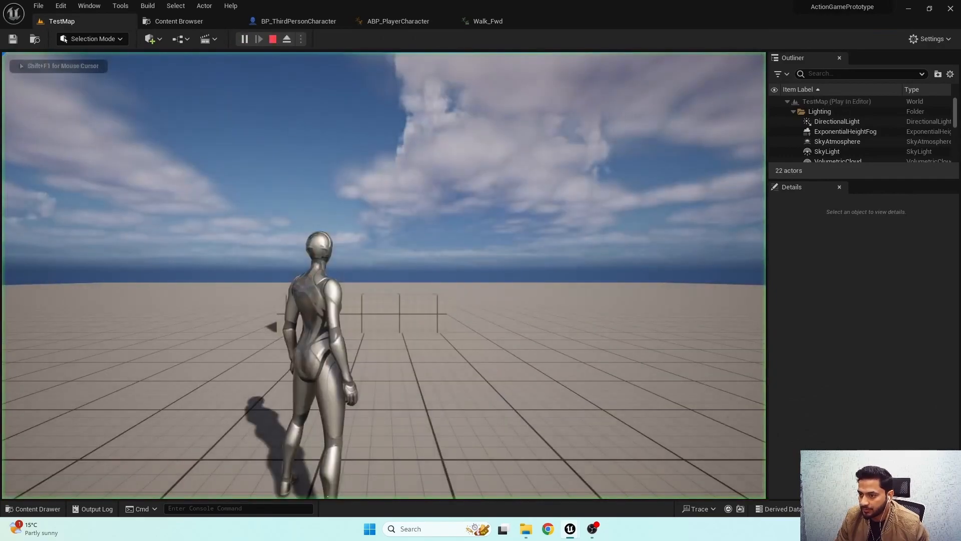
key("w")
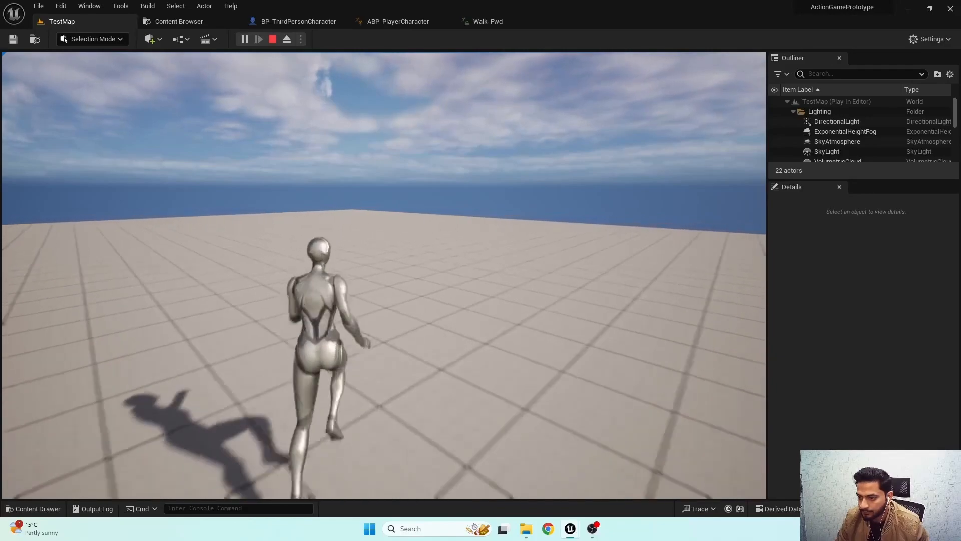
key("d")
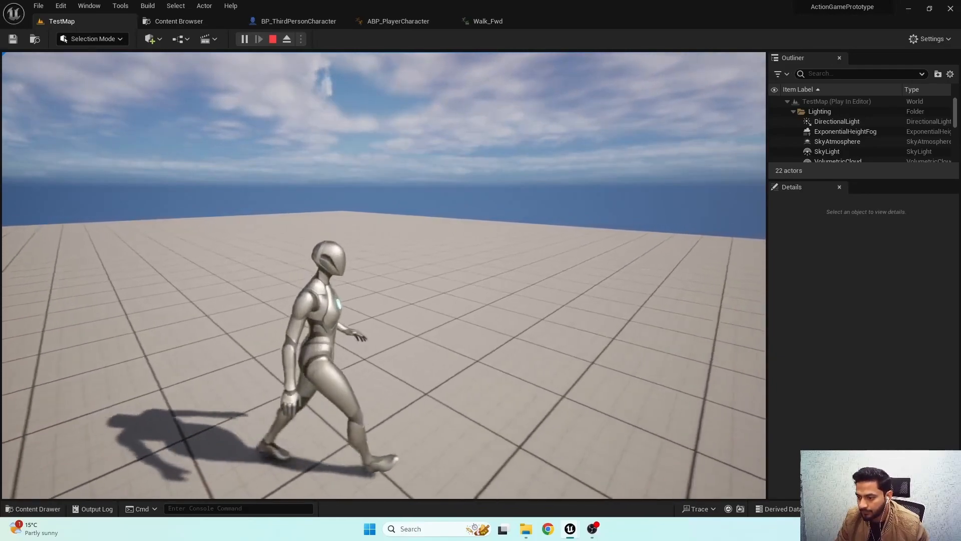
key("shift")
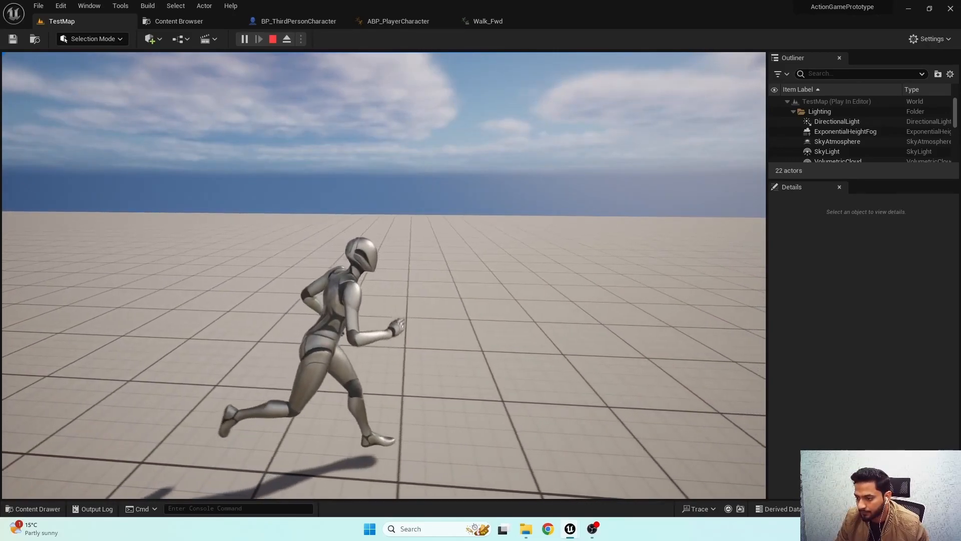
key("Escape")
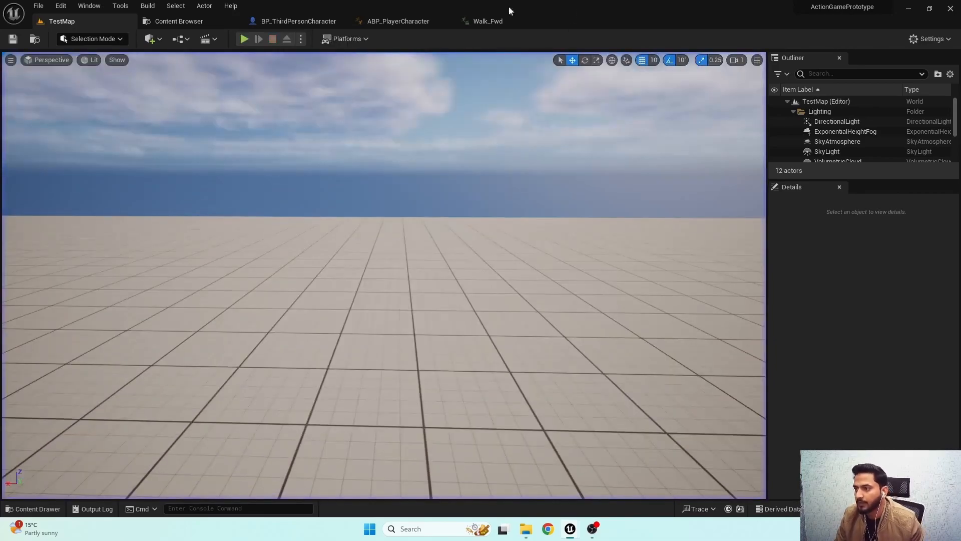
Close the Walk_Fwd editor and review the settings of both transitions between RunCycle and WalkCycle in CycleSM.
left_click(488, 21)
left_click(555, 21)
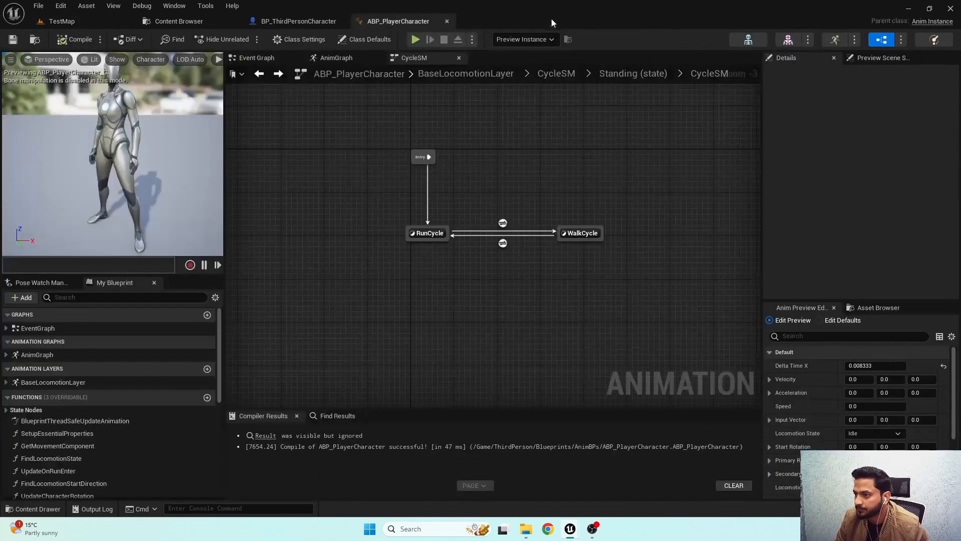
left_click_drag(522, 200, 491, 284)
right_click_drag(554, 181, 502, 165)
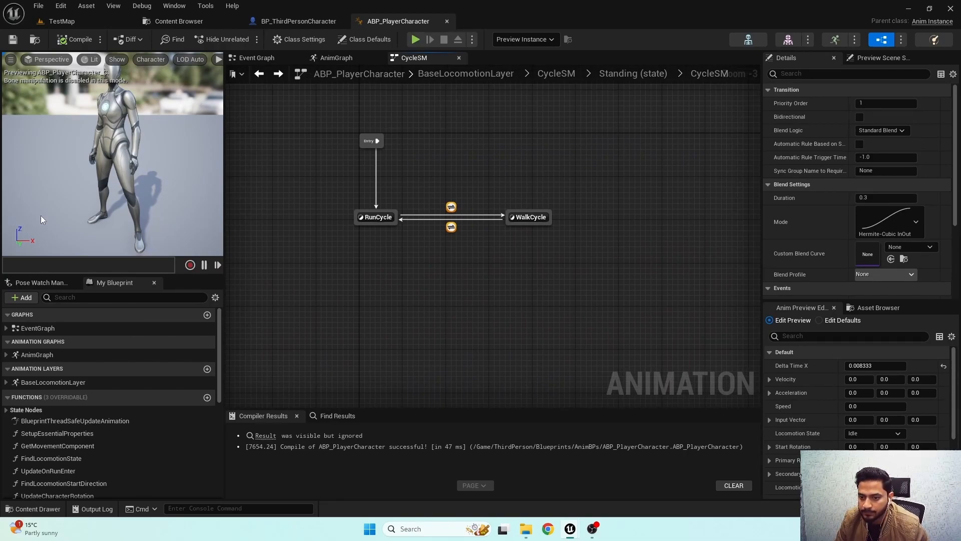
left_click(479, 178)
right_click_drag(501, 182, 522, 180)
scroll(506, 243, "up", 3)
left_click(546, 234)
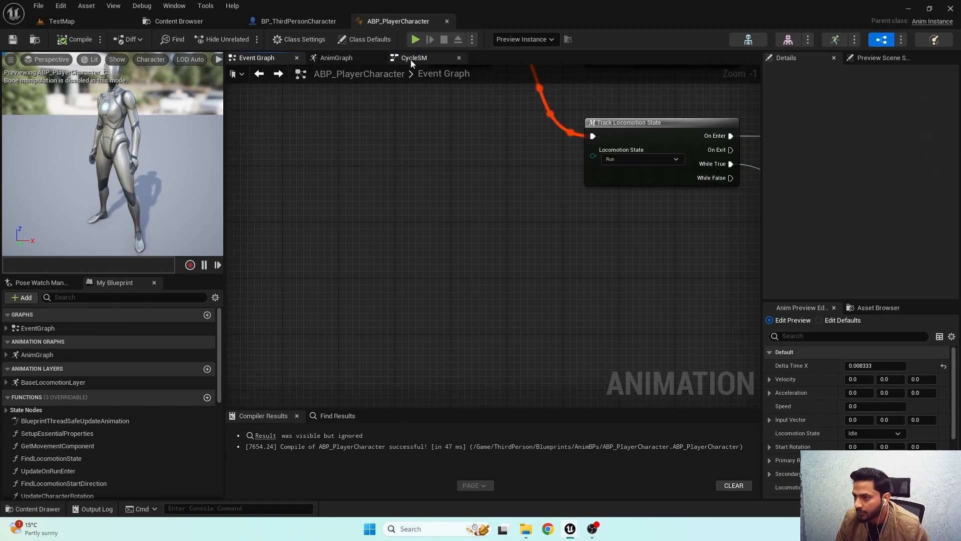
Enable Loop Animation on the Walk_Fwd player inside the WalkCycle state, and compile and save the animation Blueprint.
left_click(414, 57)
double_click(535, 228)
left_click(462, 244)
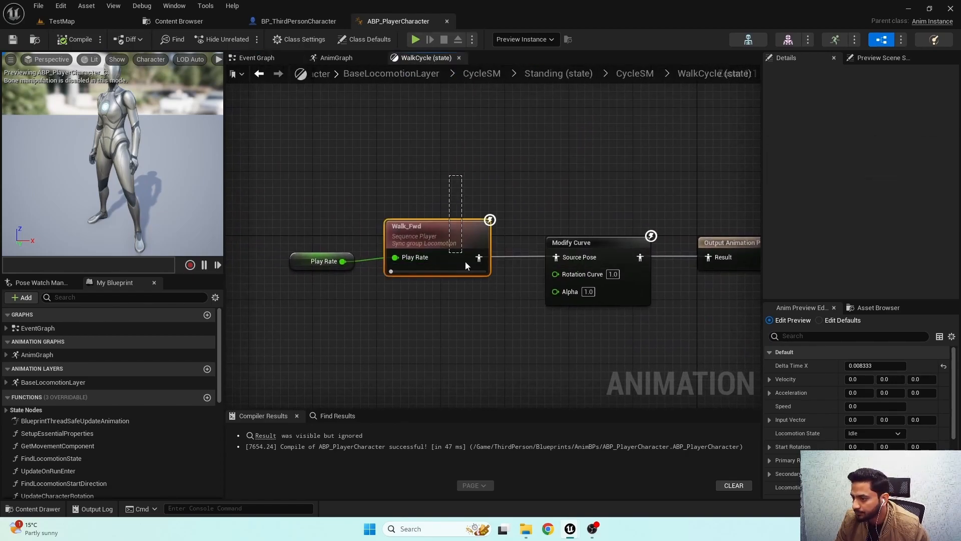
right_click_drag(540, 200, 410, 164)
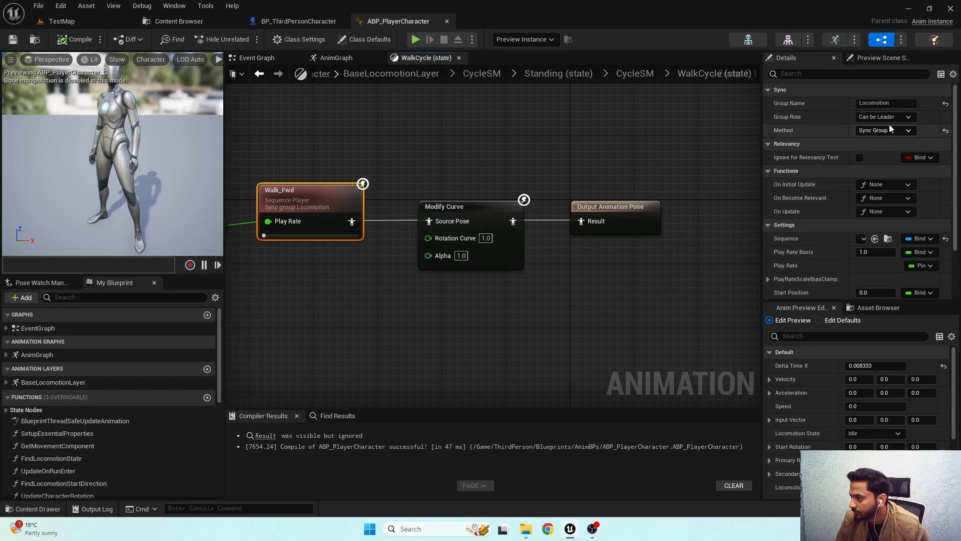
scroll(877, 213, "down", 4)
right_click_drag(374, 164, 441, 155)
left_click(569, 158)
left_click(393, 200)
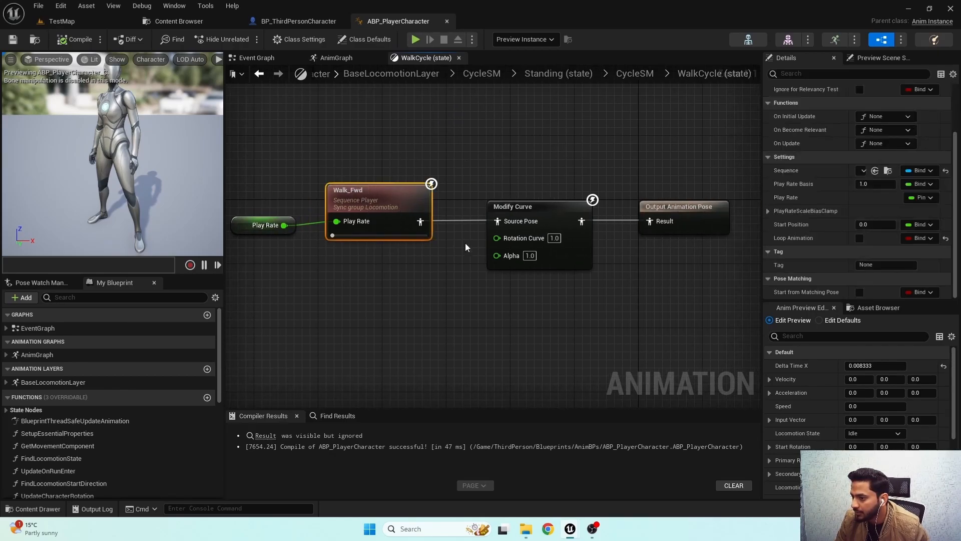
left_click(860, 238)
left_click(75, 39)
left_click(13, 39)
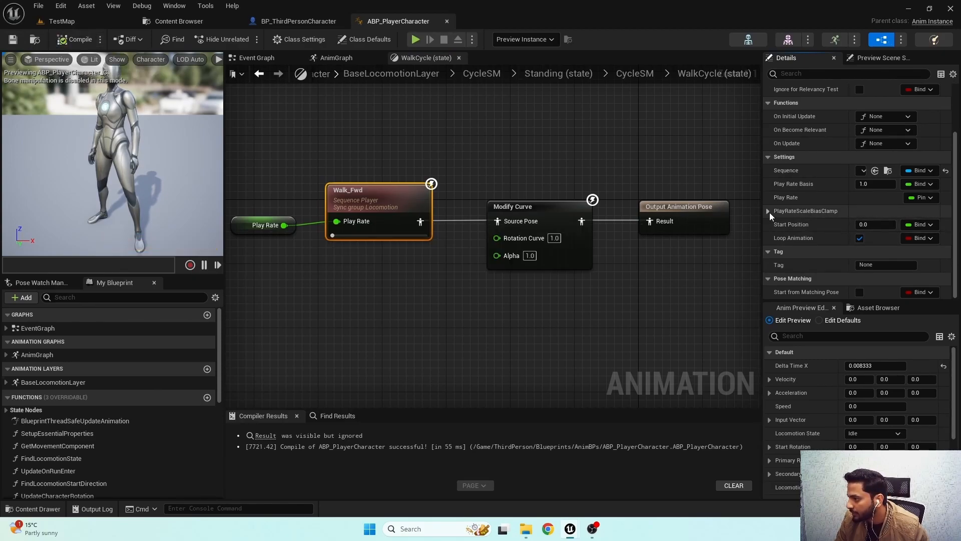
Play TestMap, move the character forward while switching between walking and running, and stop the session.
left_click(62, 22)
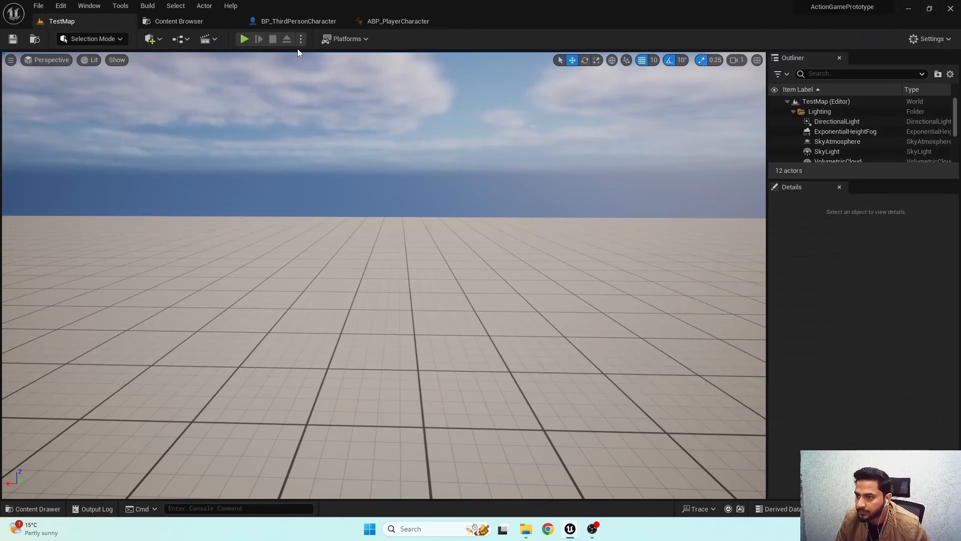
left_click(244, 39)
key("w")
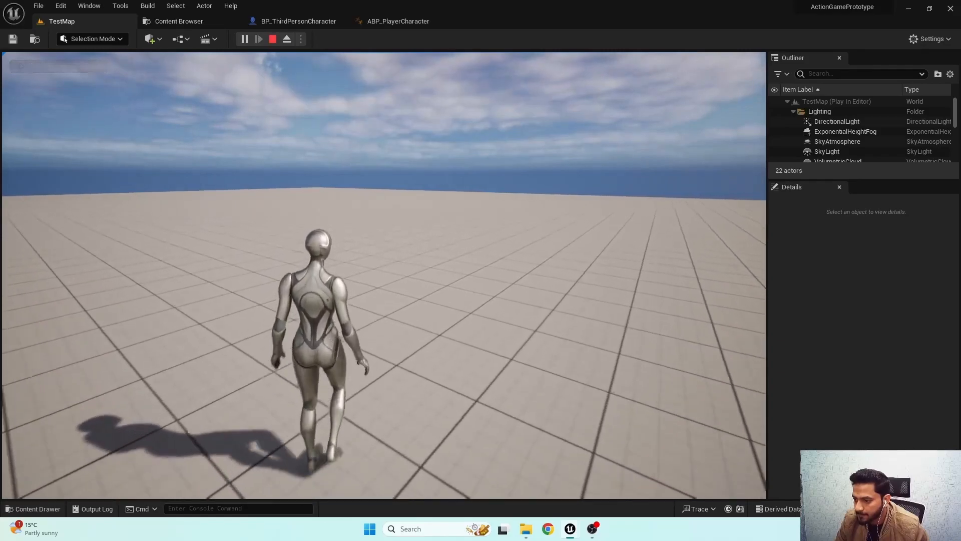
key("w")
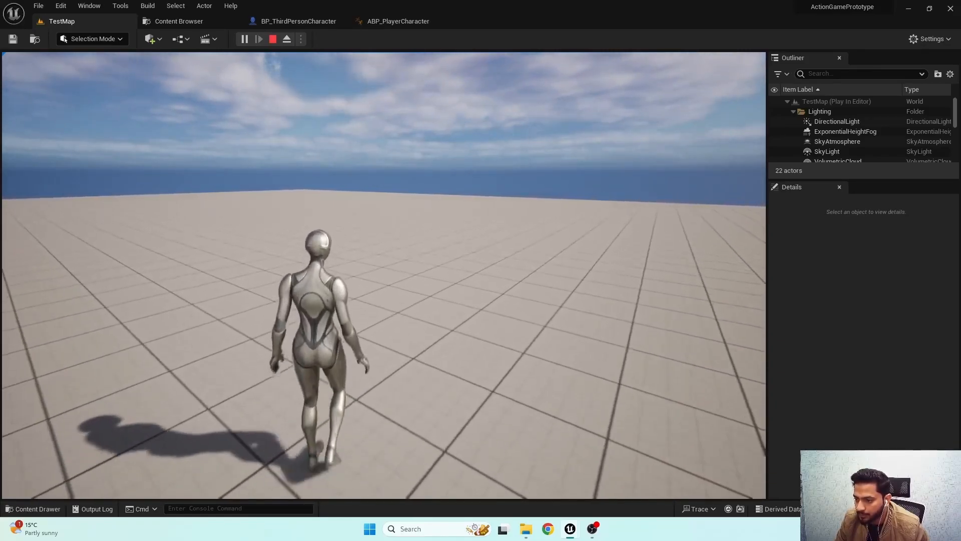
key("w")
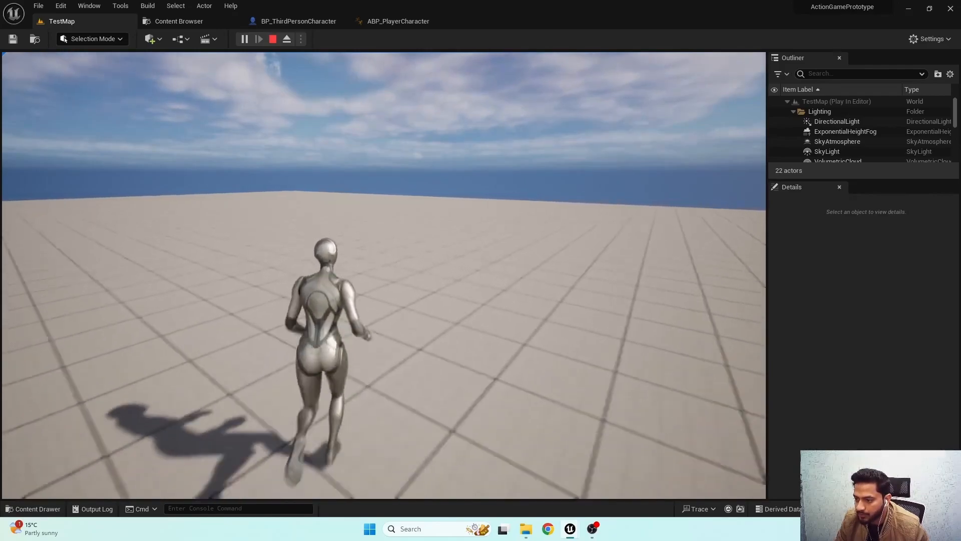
key("w")
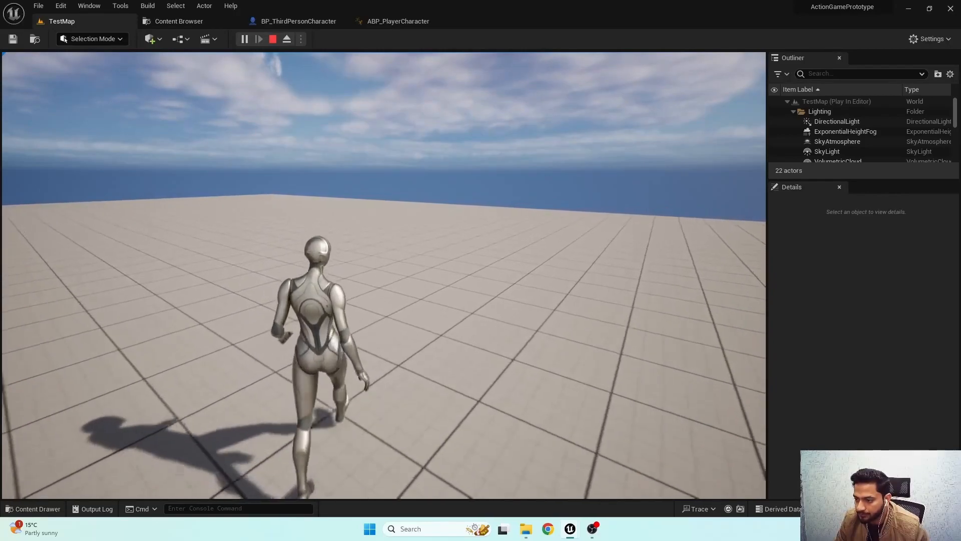
key("Escape")
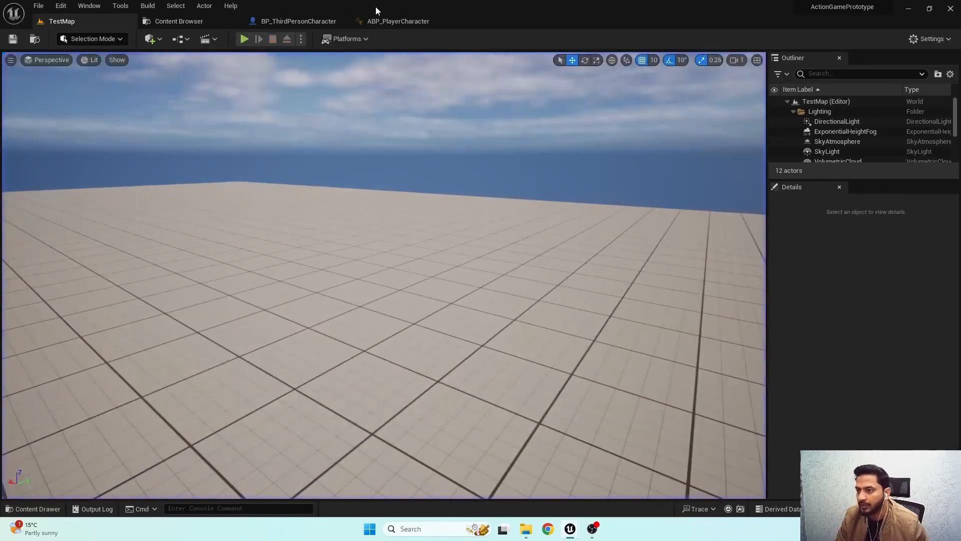
Return to the BaseLocomotionLayer graph of ABP_PlayerCharacter and open the StartSM state machine.
left_click(398, 21)
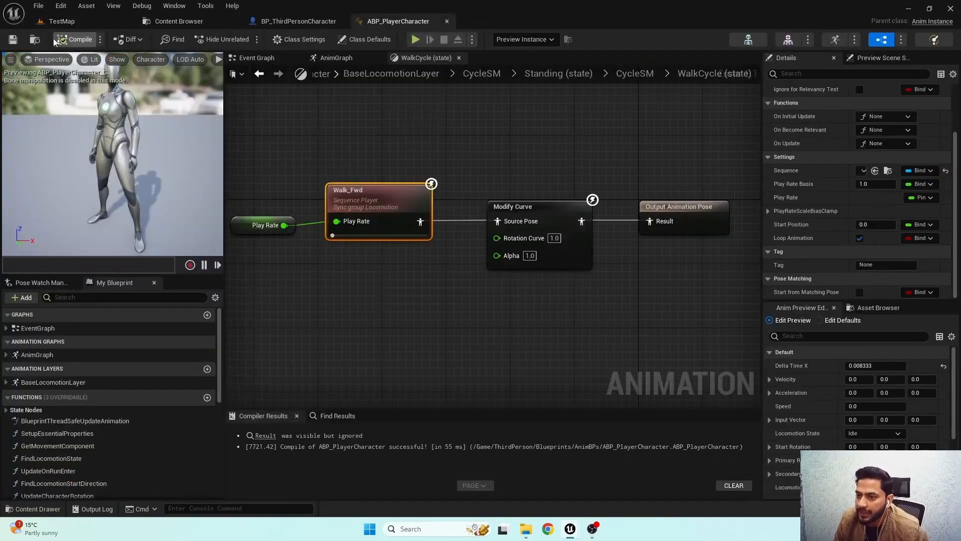
double_click(416, 158)
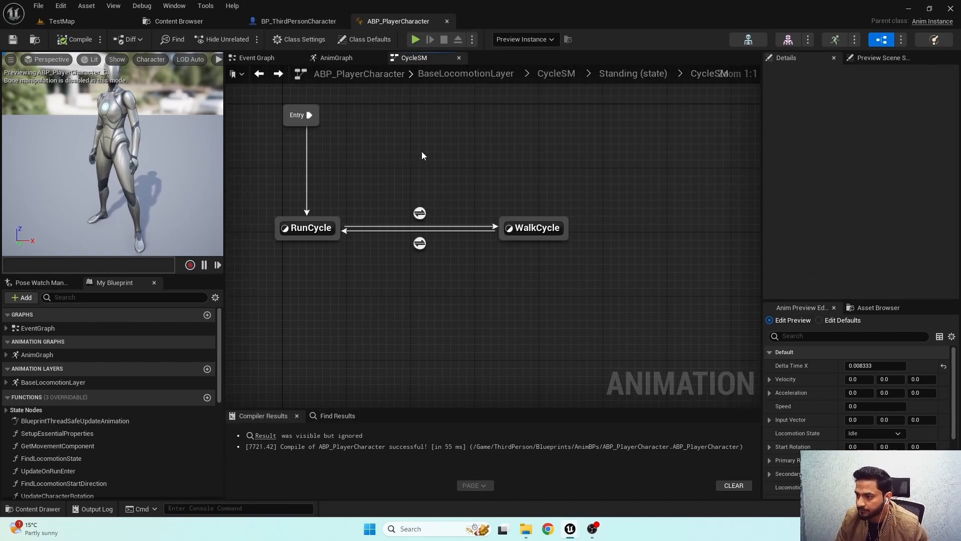
key("ctrl+Tab")
scroll(422, 151, "down", 4)
right_click_drag(433, 157, 444, 228)
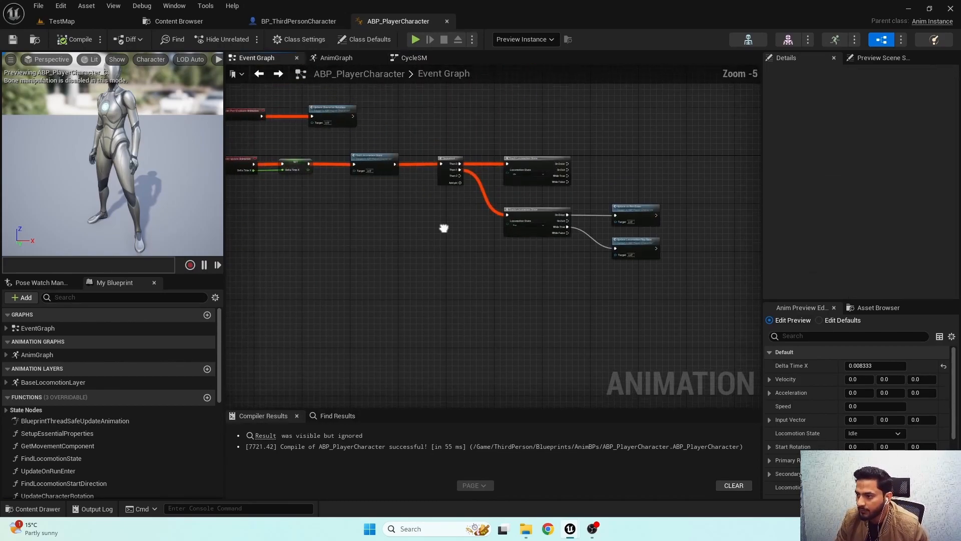
left_click(449, 62)
left_click(449, 74)
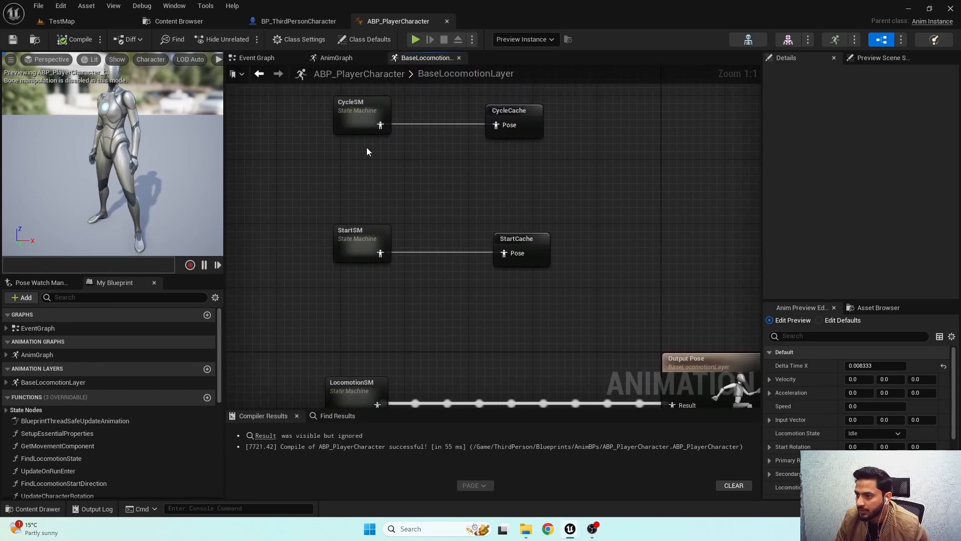
right_click_drag(293, 107, 294, 154)
left_click_drag(293, 152, 506, 226)
right_click_drag(506, 226, 531, 171)
left_click(487, 196)
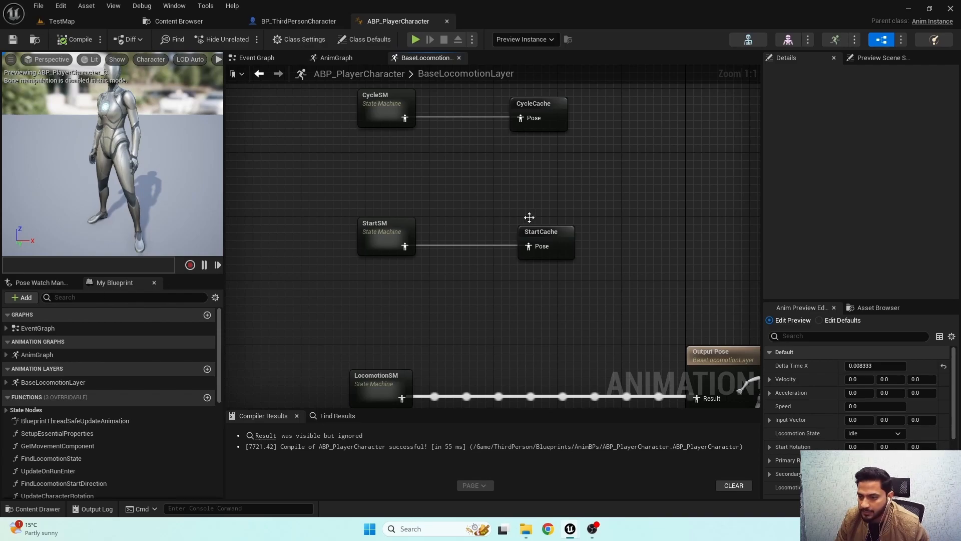
right_click_drag(420, 262, 438, 215)
right_click_drag(431, 159, 410, 202)
double_click(386, 249)
Move the Start and CycleState states together away from the Entry node in StartSM to free space below it.
left_click_drag(323, 229, 551, 281)
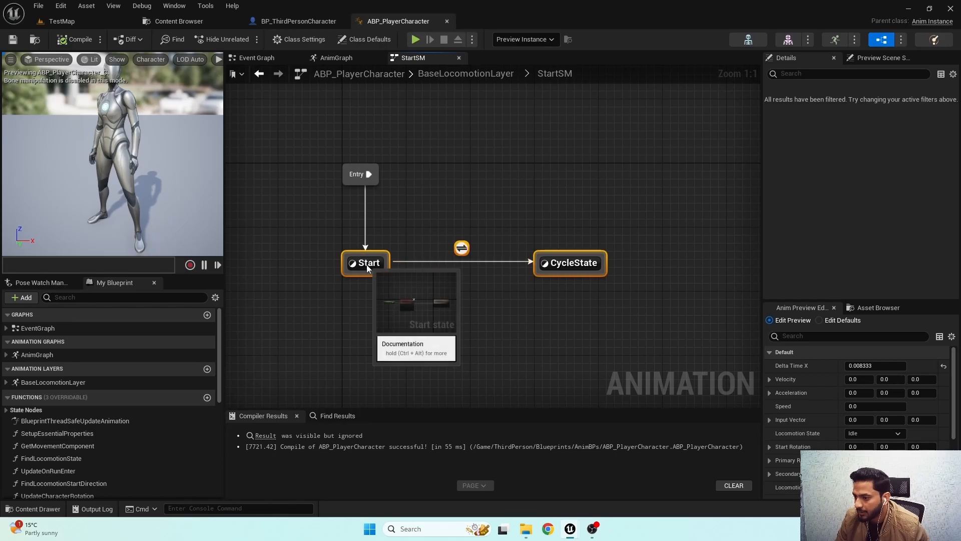
left_click_drag(366, 264, 537, 278)
right_click_drag(366, 207, 386, 209)
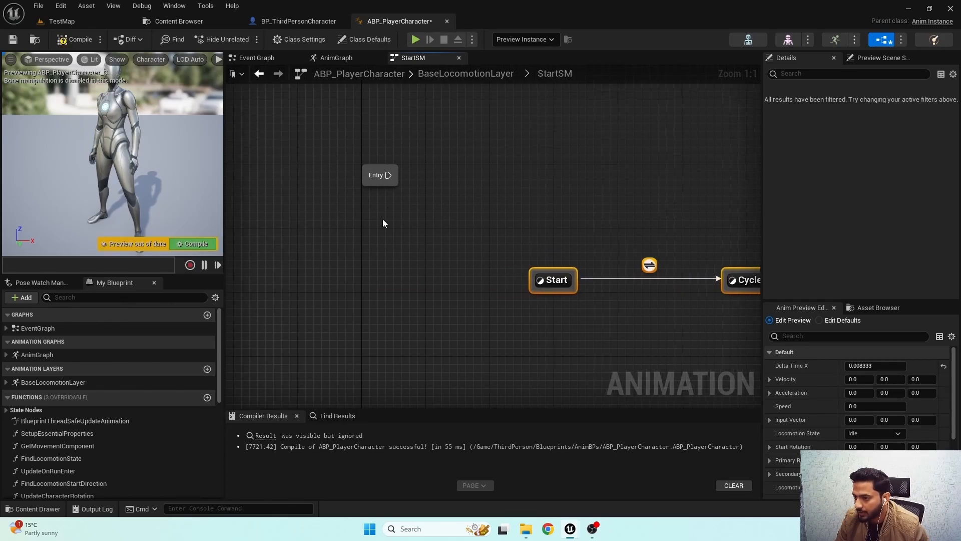
Add a state named Standing below Entry in StartSM, connect Entry to it, and compile and save.
right_click(370, 269)
left_click(392, 294)
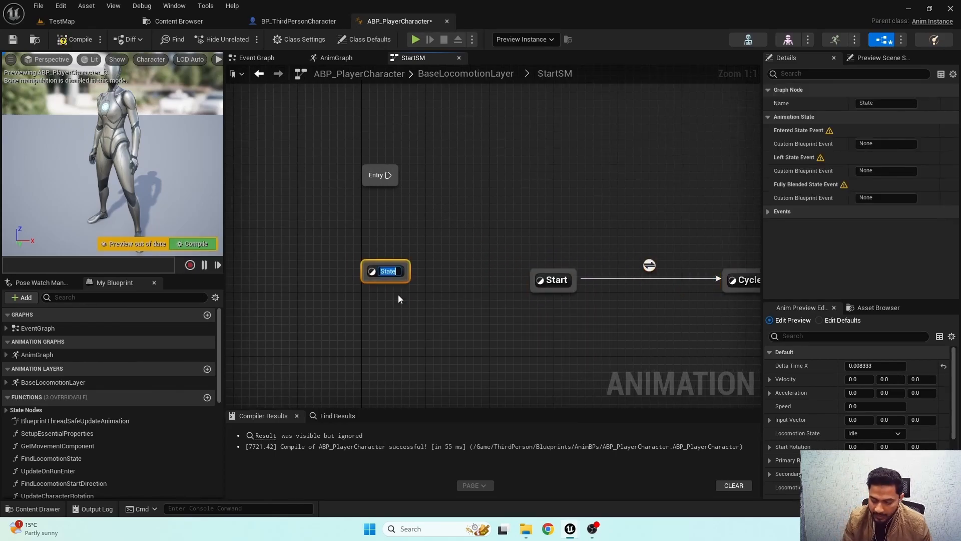
key("BackSpace")
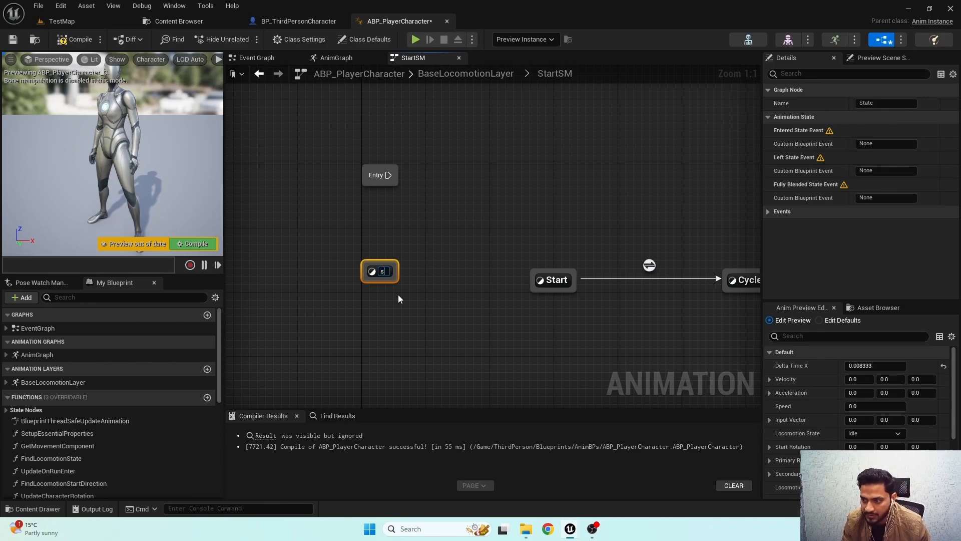
type("Standing")
key("Return")
left_click(398, 299)
left_click_drag(389, 175, 396, 271)
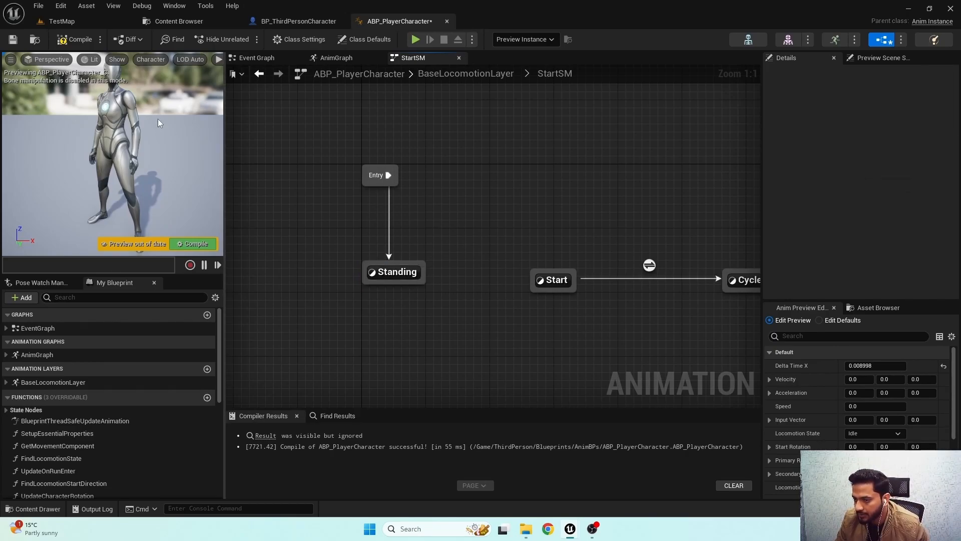
left_click(70, 40)
left_click(13, 40)
Remove the Start and CycleState states along with their transition from StartSM.
right_click_drag(470, 182, 355, 152)
left_click_drag(429, 165, 704, 350)
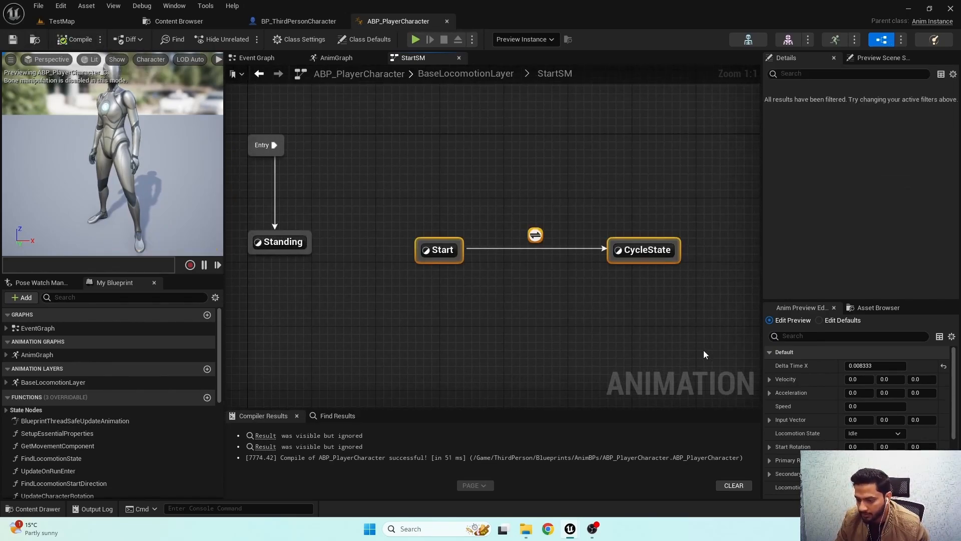
key("Delete")
right_click_drag(650, 326, 718, 324)
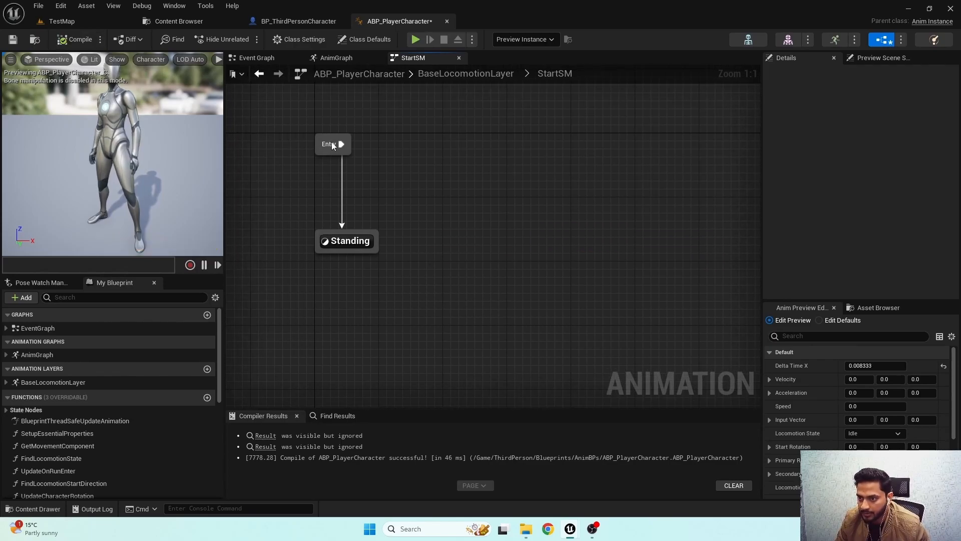
right_click_drag(265, 125, 328, 125)
Open the Standing state and add a state machine feeding the Output Animation Pose result.
left_click(408, 241)
double_click(408, 241)
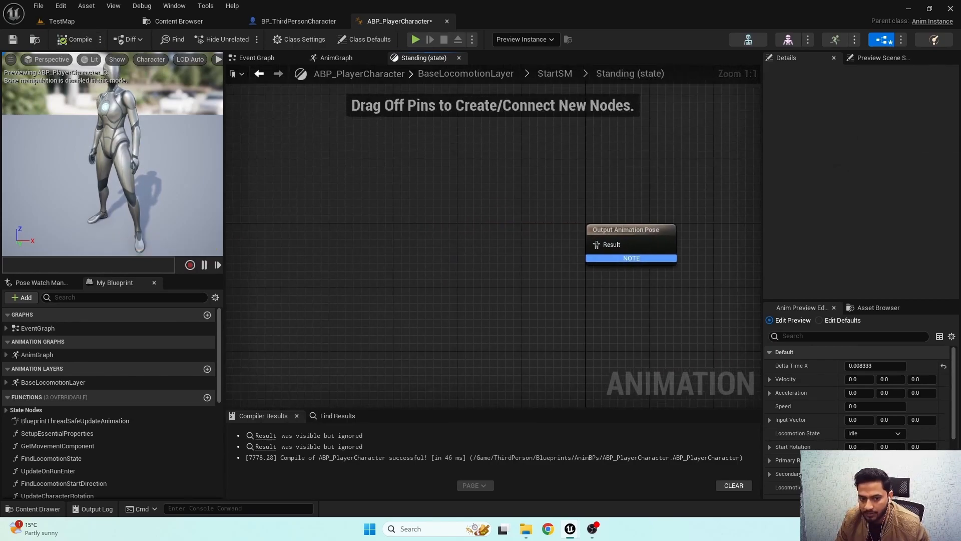
left_click_drag(596, 245, 437, 283)
type("state")
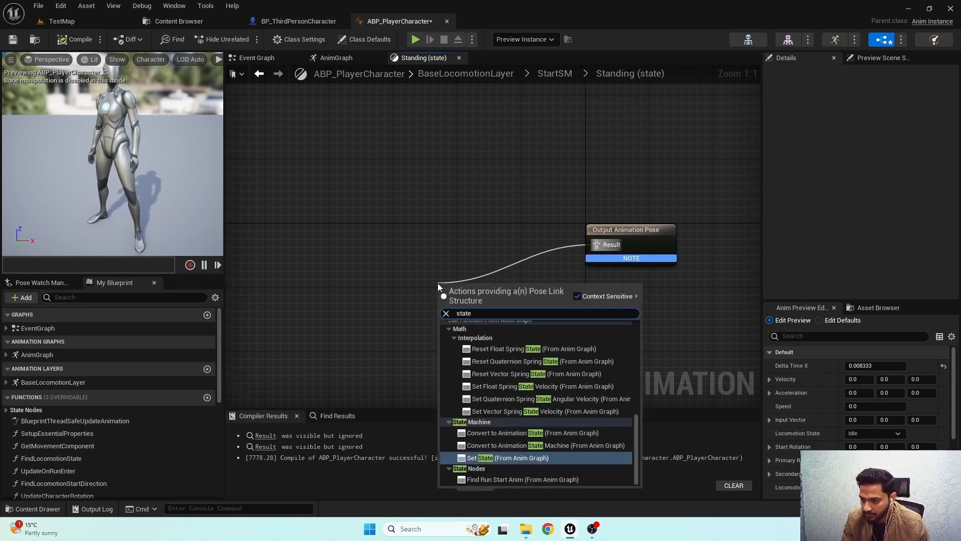
type("mac")
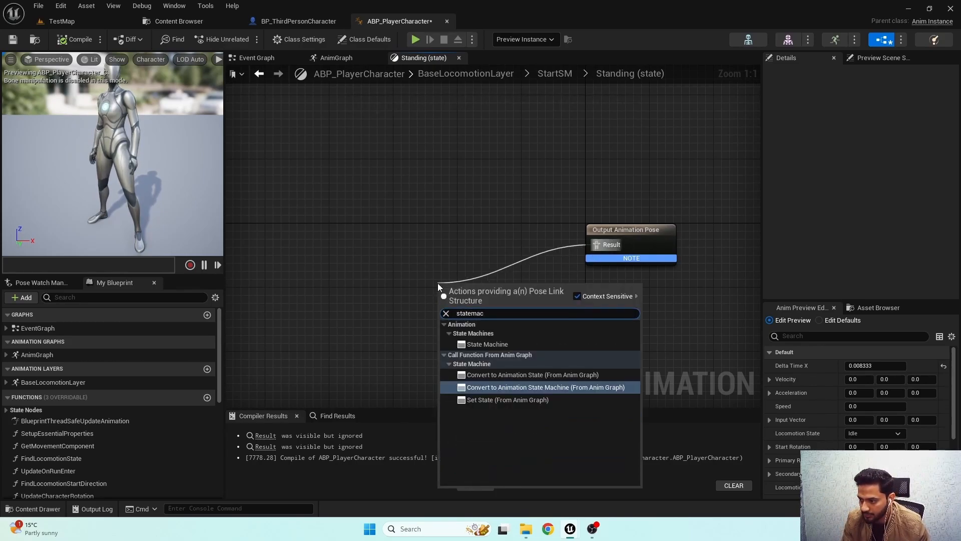
left_click(478, 345)
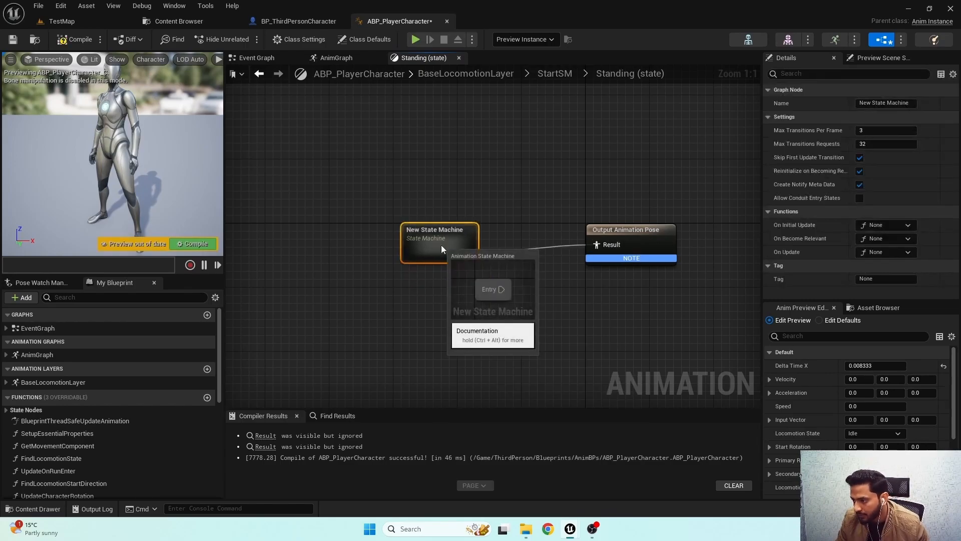
Rename the new state machine in the Standing state as StandingStartSM.
key("F2")
type("Start")
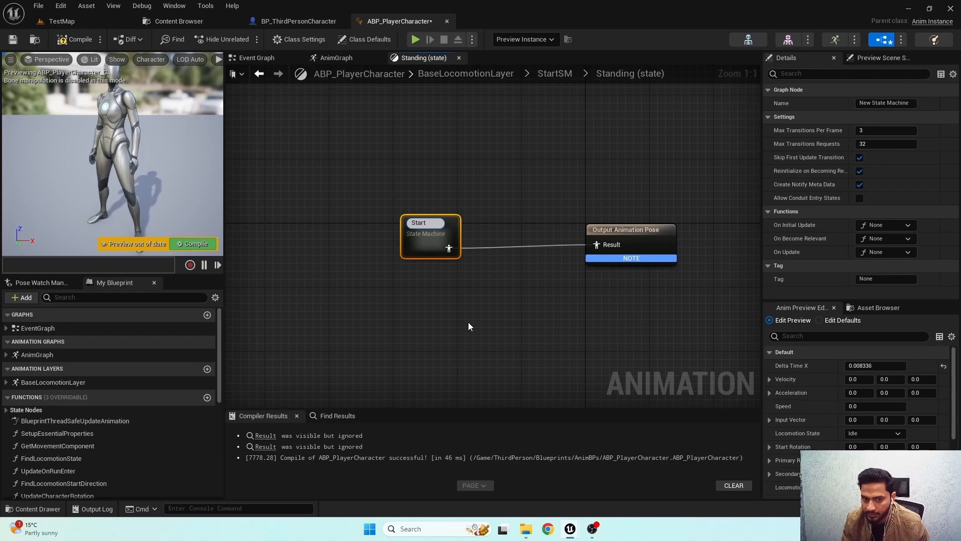
key("BackSpace")
type("ndingStartSM")
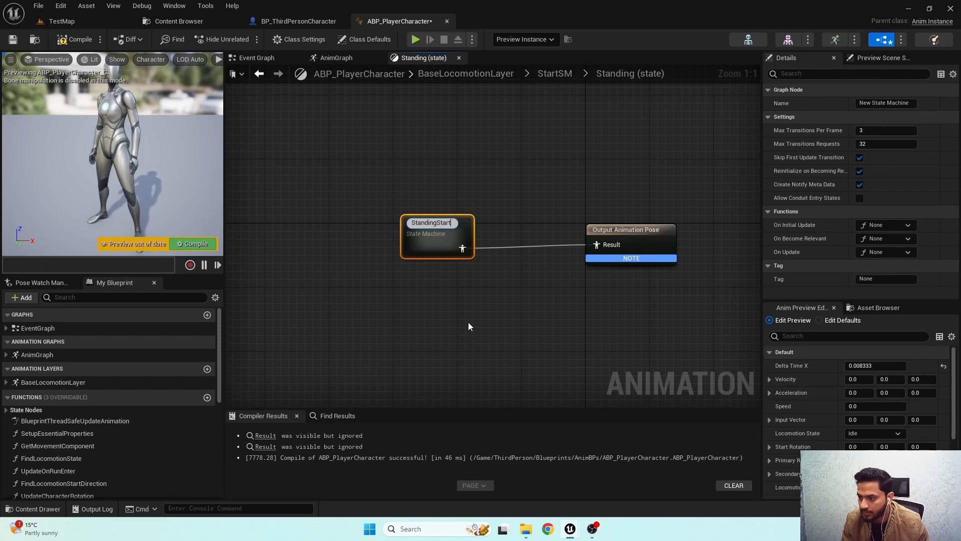
key("Return")
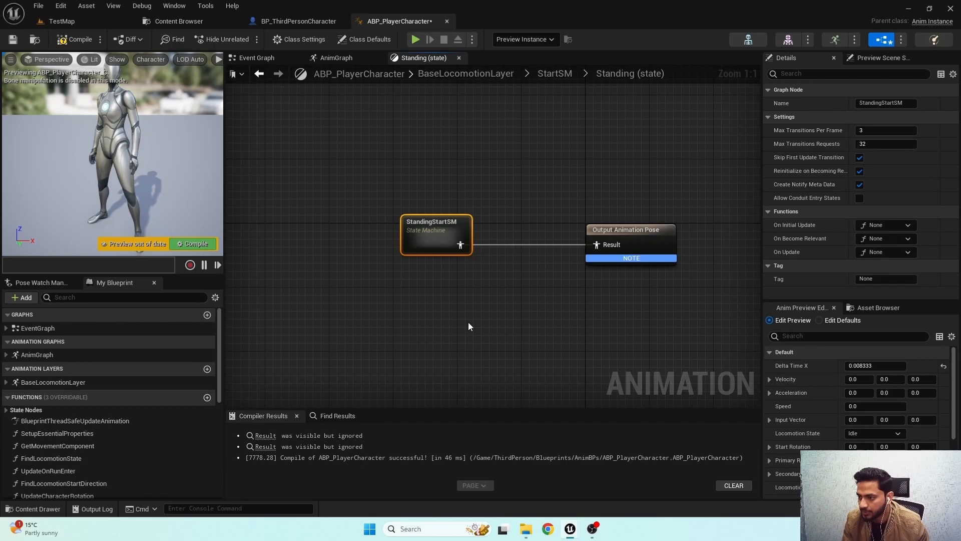
Open StandingStartSM and add two states named Run and Walk below the Entry node.
double_click(445, 230)
right_click_drag(394, 316, 446, 238)
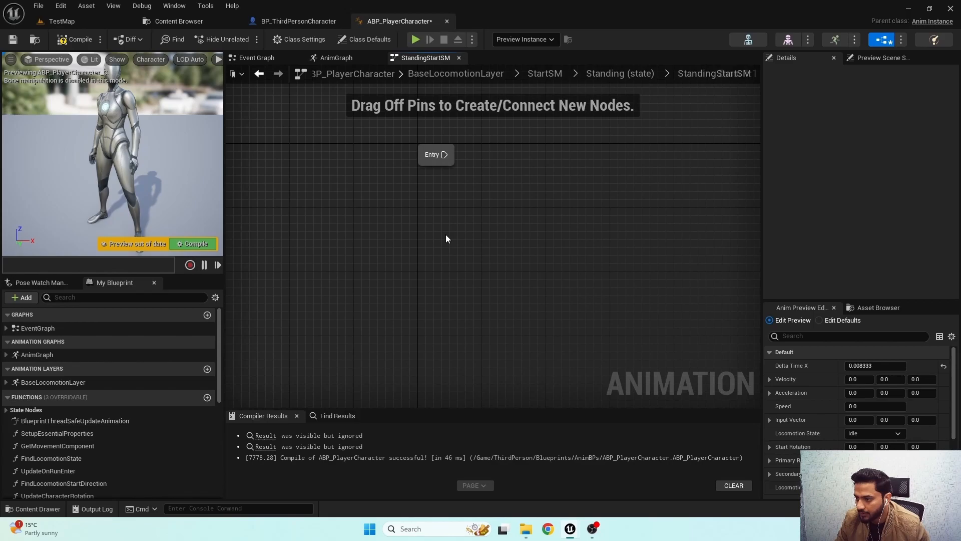
right_click(446, 235)
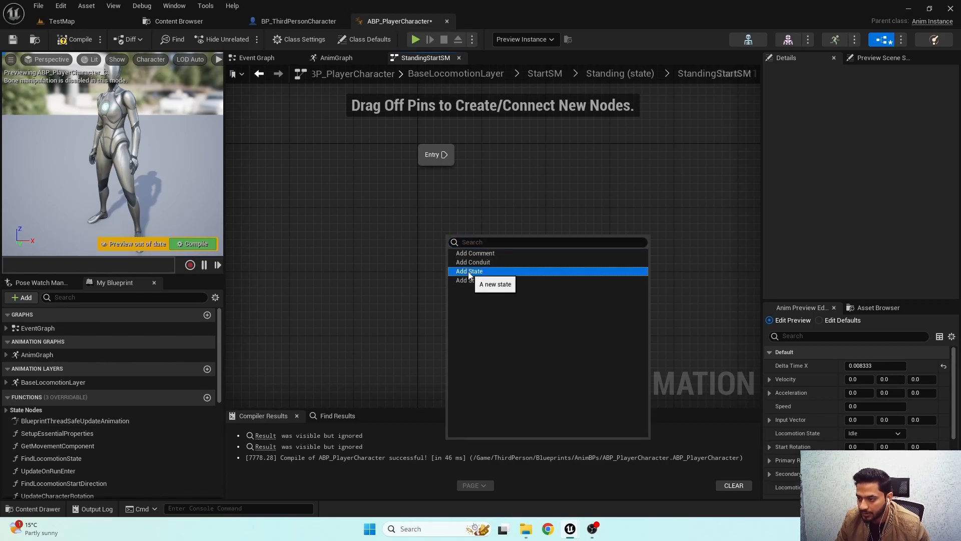
left_click(469, 272)
type("Run")
key("Return")
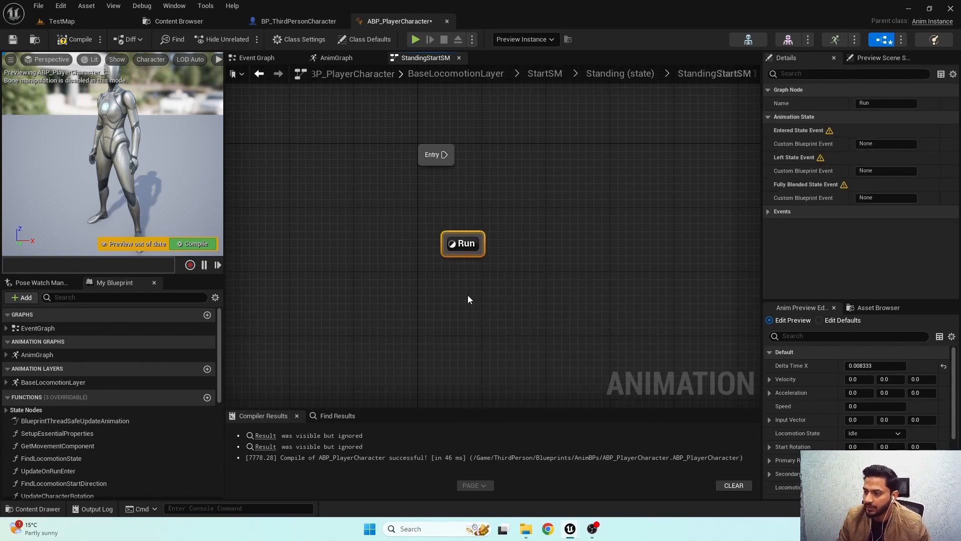
right_click(620, 234)
left_click(651, 257)
type("Walk")
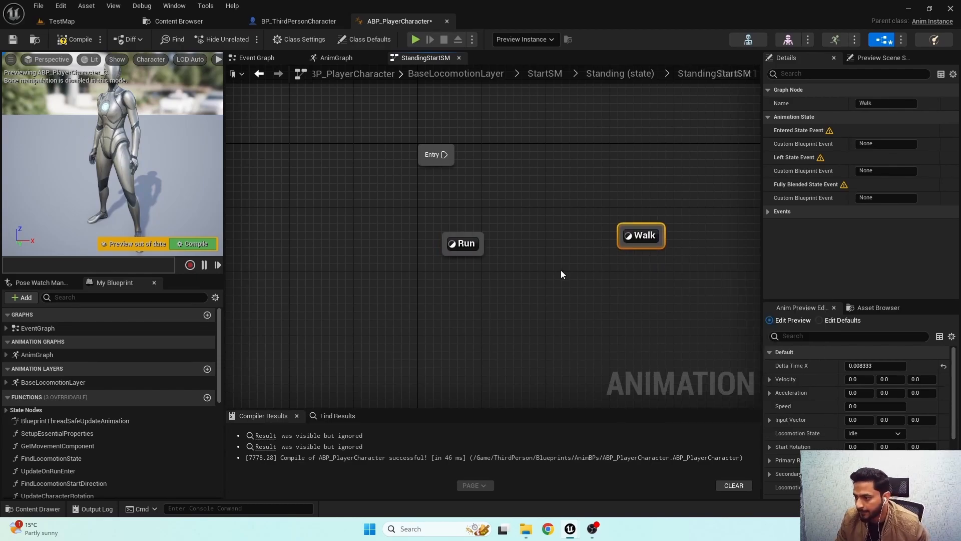
Align the Run and Walk states in one row and connect Entry to Run.
left_click_drag(474, 248, 458, 248)
left_click_drag(643, 237, 634, 237)
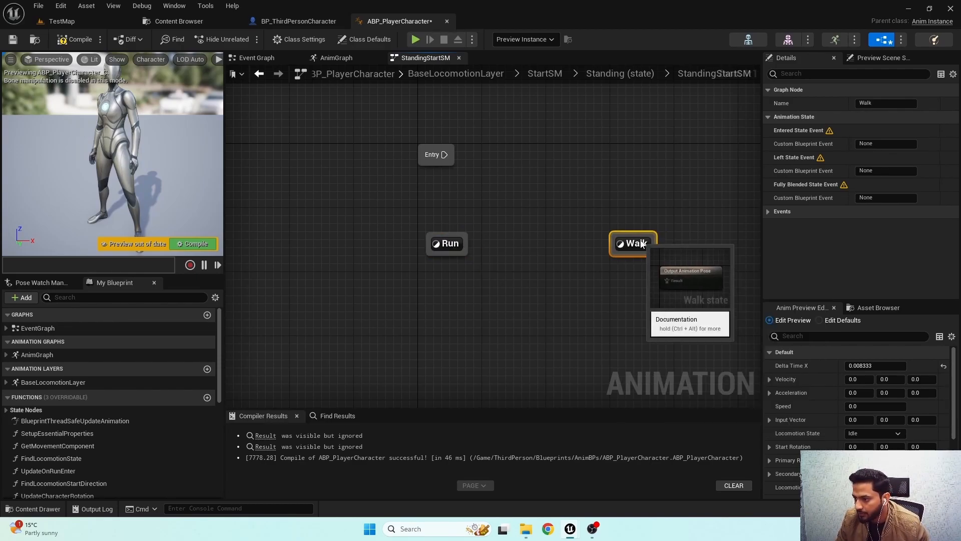
left_click(467, 185)
left_click_drag(445, 155, 448, 244)
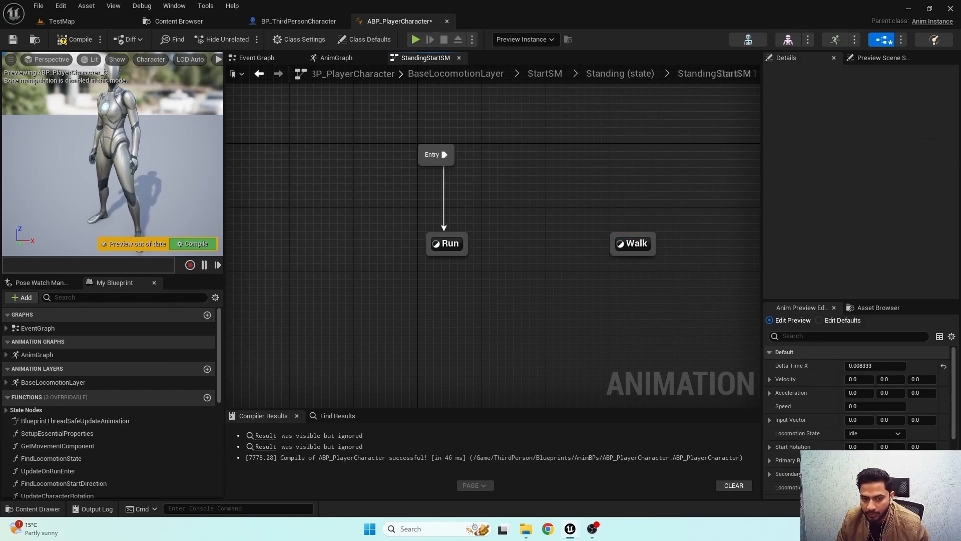
Open the Run state and add a state machine named RunSM feeding the Output Animation Pose result.
double_click(442, 246)
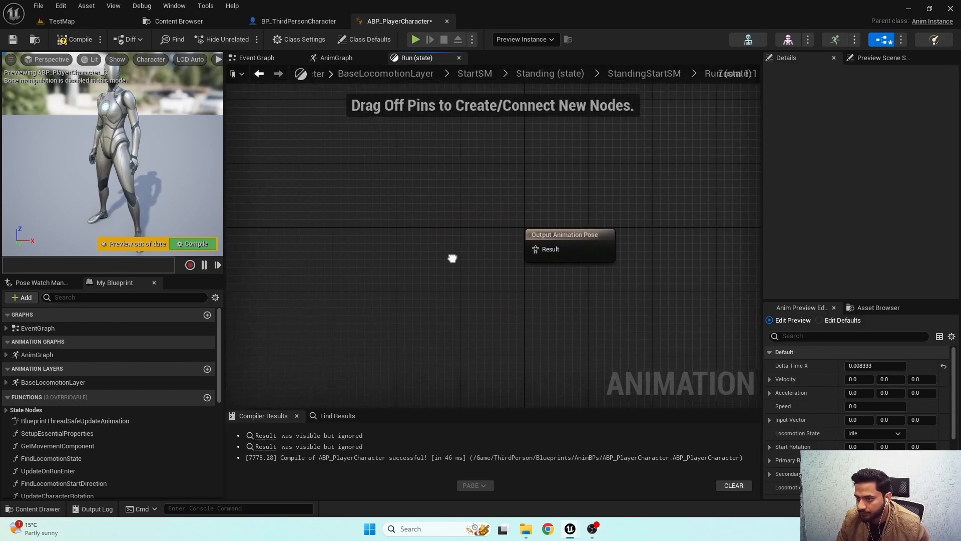
left_click(62, 44)
right_click_drag(426, 234, 473, 201)
left_click_drag(652, 216, 450, 258)
type("statemach")
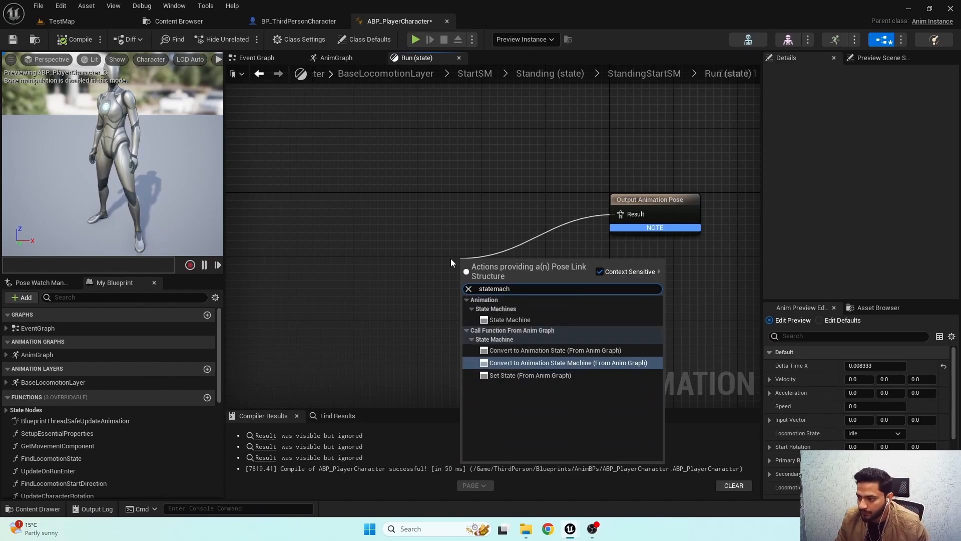
left_click(516, 319)
left_click_drag(504, 281, 440, 208)
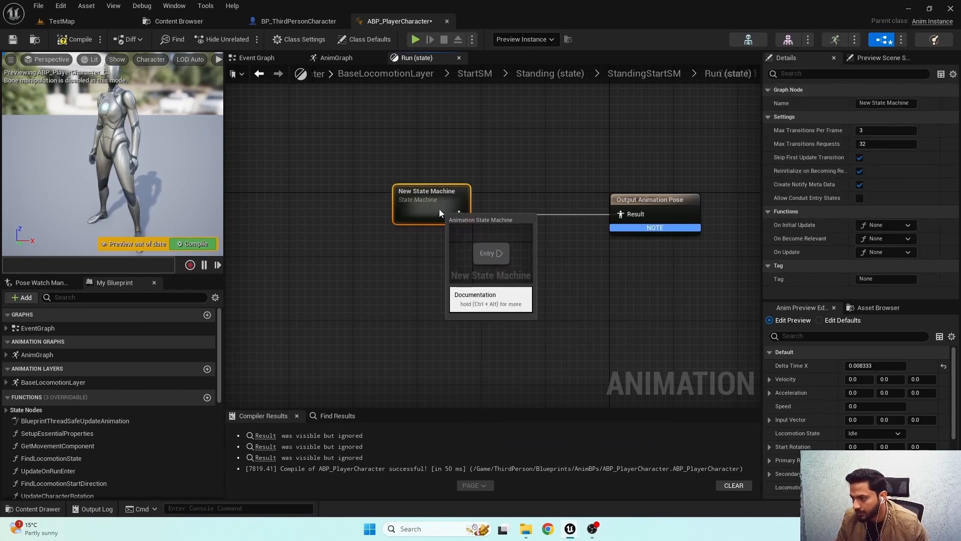
type("RunSM")
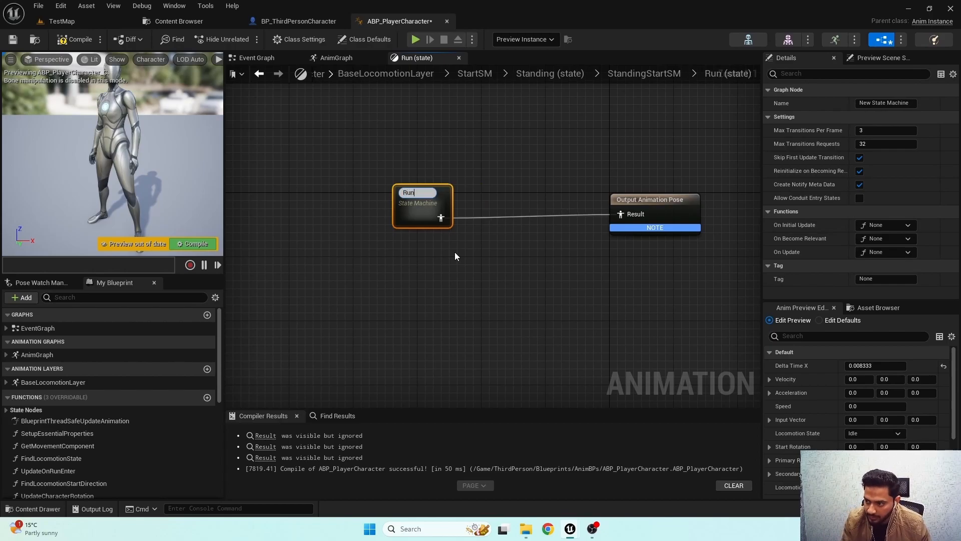
key("Return")
Open RunSM, paste the copied Start and CycleState states and position them below the Entry node.
double_click(413, 210)
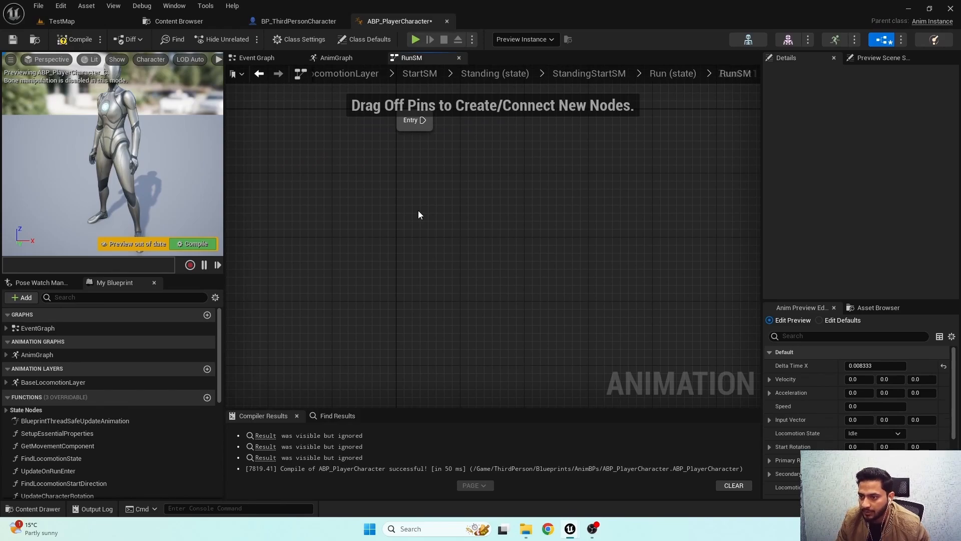
key("ctrl+v")
right_click_drag(443, 158, 430, 203)
left_click(268, 260)
left_click_drag(329, 276, 399, 278)
left_click(532, 272)
left_click_drag(532, 272, 571, 280)
left_click(409, 270)
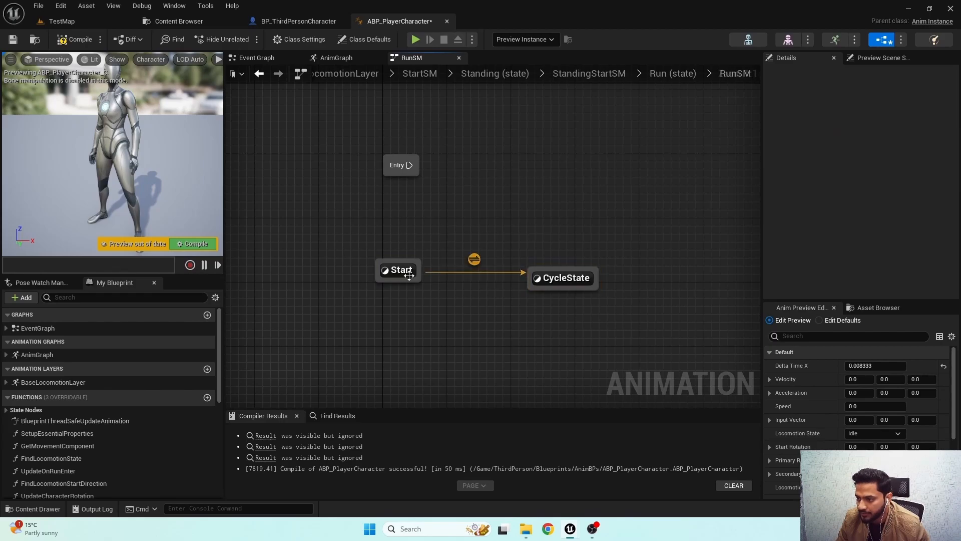
Connect Entry to Start in RunSM with both states aligned in one row, and compile and save the animation blueprint.
left_click_drag(411, 193, 400, 267)
left_click(551, 247)
left_click_drag(412, 179, 401, 293)
left_click(562, 281)
left_click_drag(562, 280, 579, 297)
left_click(491, 321)
left_click(75, 39)
left_click(14, 39)
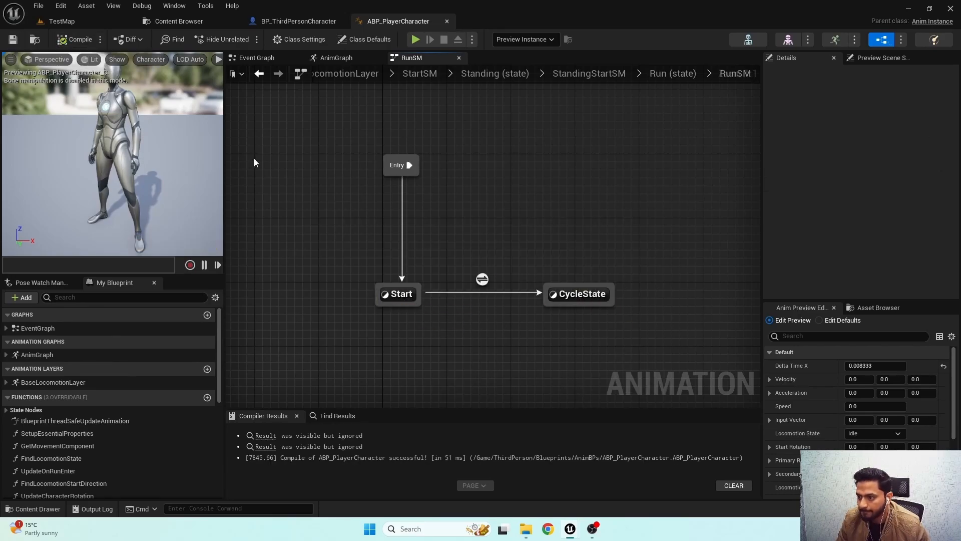
Examine the node graphs inside RunSM's Start and CycleState states.
left_click(400, 295)
double_click(400, 294)
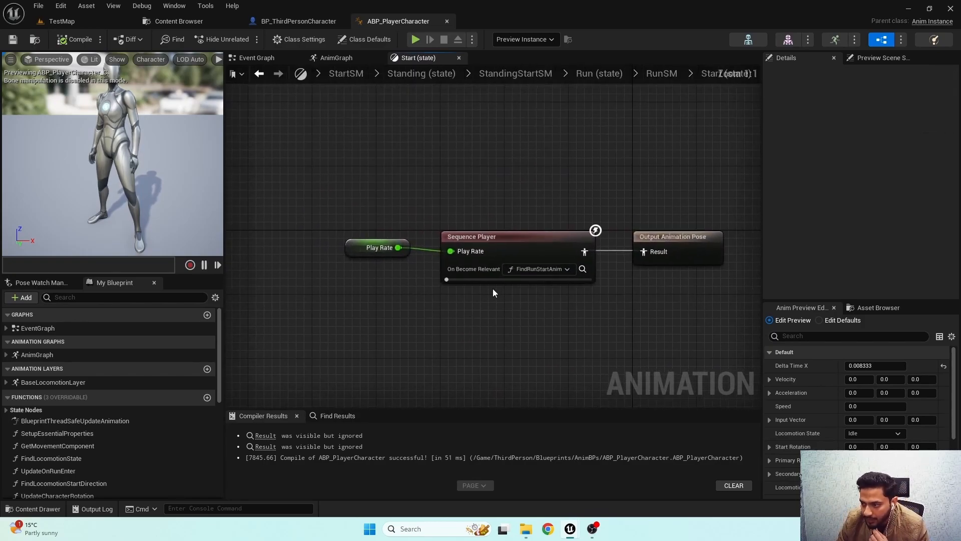
left_click_drag(364, 185, 466, 308)
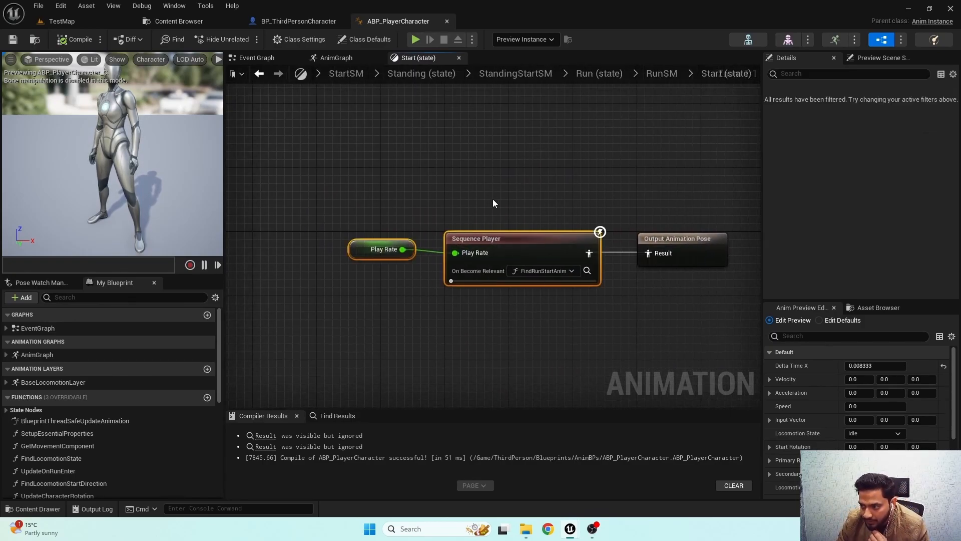
double_click(484, 196)
double_click(581, 295)
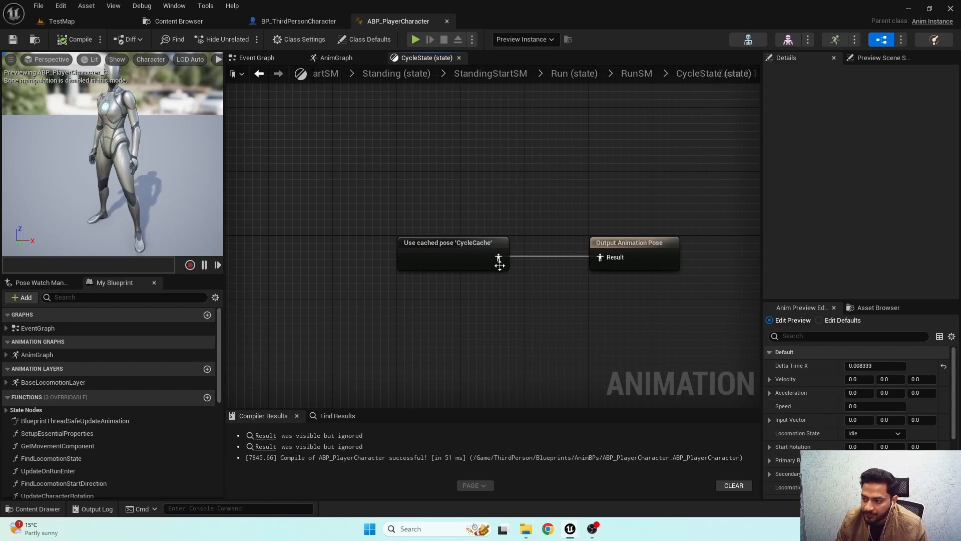
double_click(495, 230)
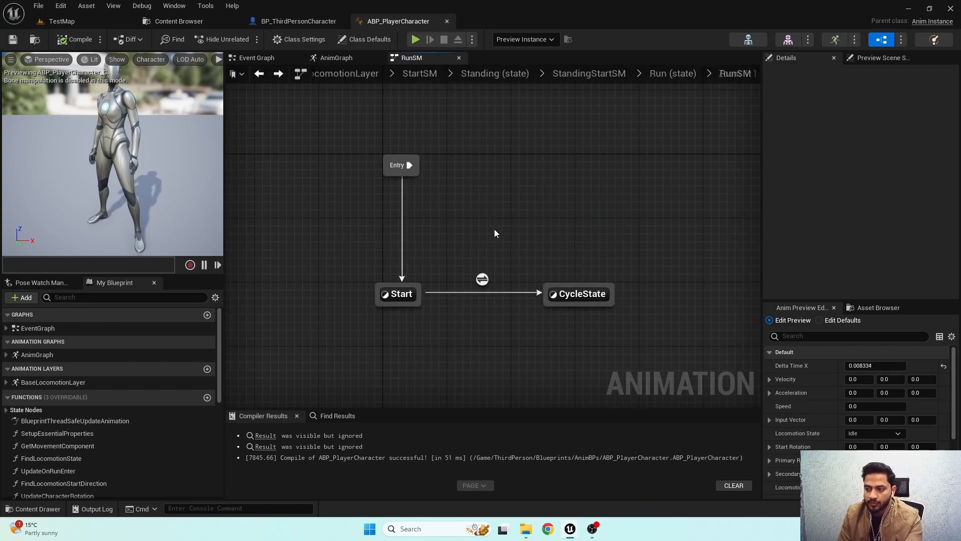
Copy the Start and CycleState states from RunSM and open the Walk state in StandingStartSM.
left_click_drag(369, 254, 618, 330)
double_click(550, 228)
double_click(548, 225)
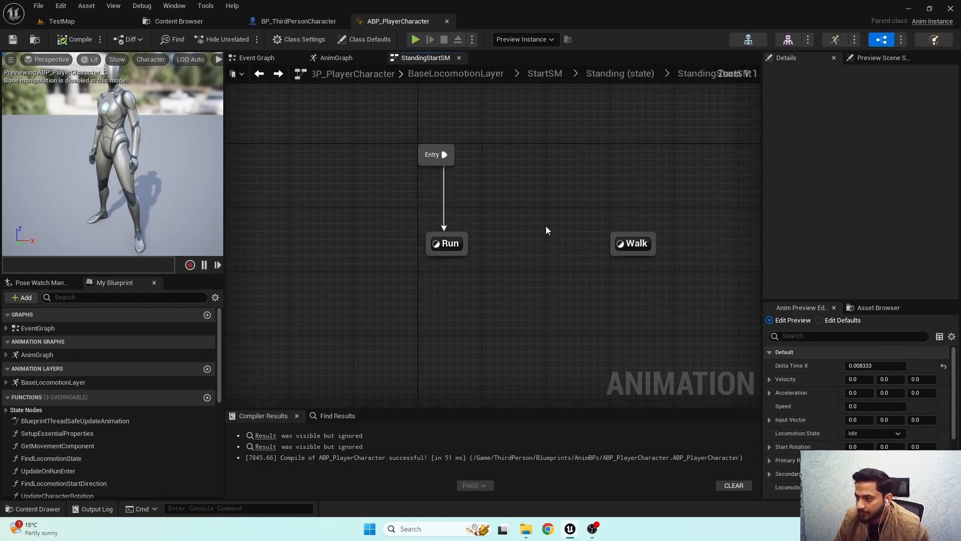
double_click(566, 233)
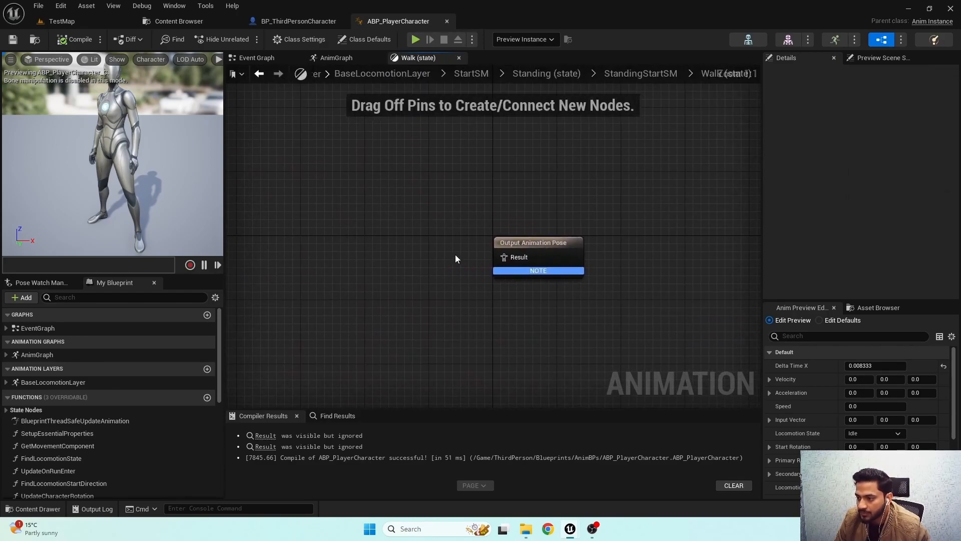
double_click(455, 256)
double_click(572, 235)
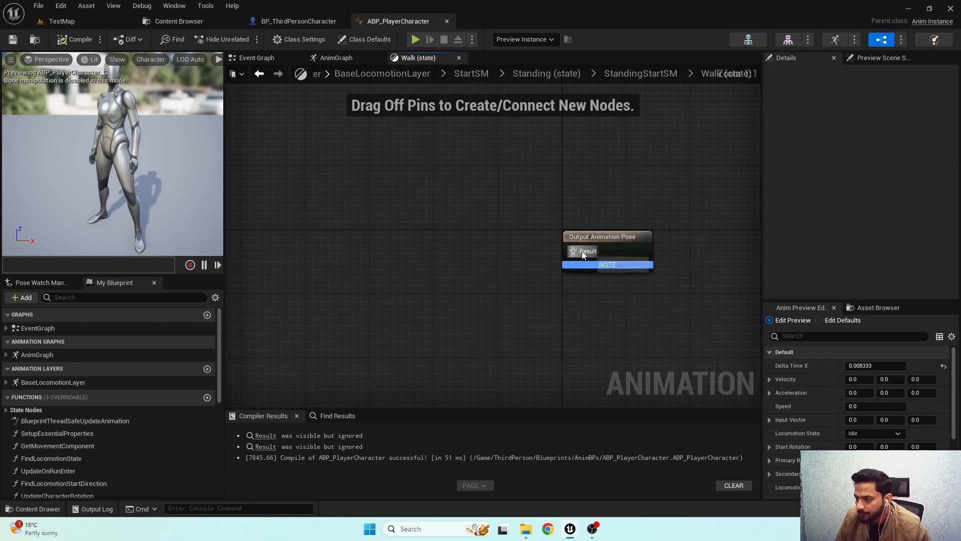
Add a state machine named WalkSM feeding the Output Animation Pose result of the Walk state.
left_click_drag(573, 250, 446, 292)
type("statemach")
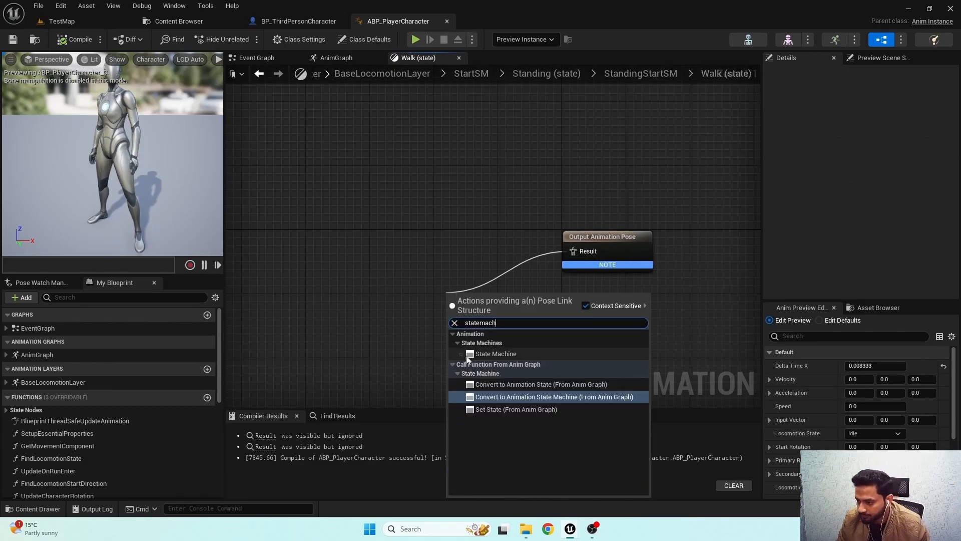
left_click(495, 354)
left_click_drag(470, 315, 418, 248)
key("F2")
type("Wa")
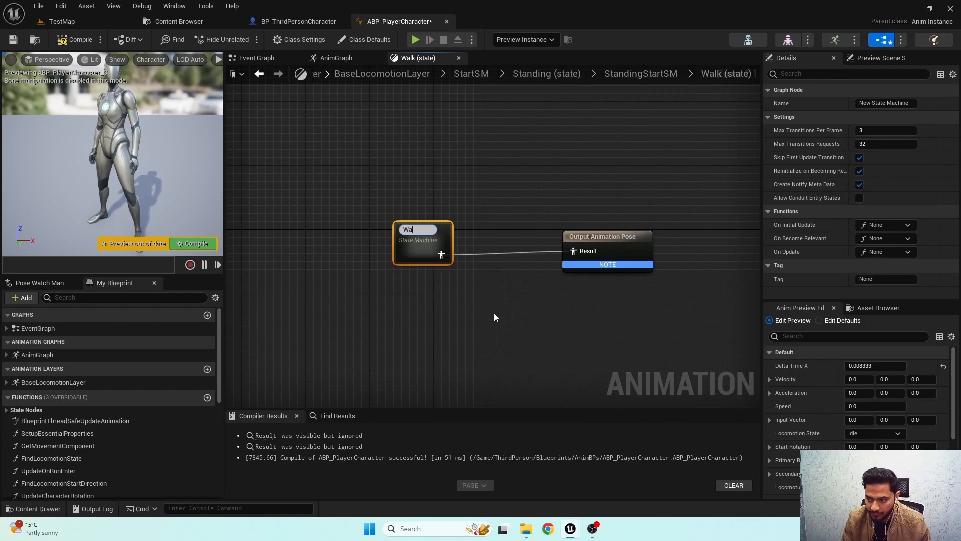
type("lkSM")
key("Return")
Open WalkSM and paste the copied Start and CycleState states below the Entry node.
double_click(415, 248)
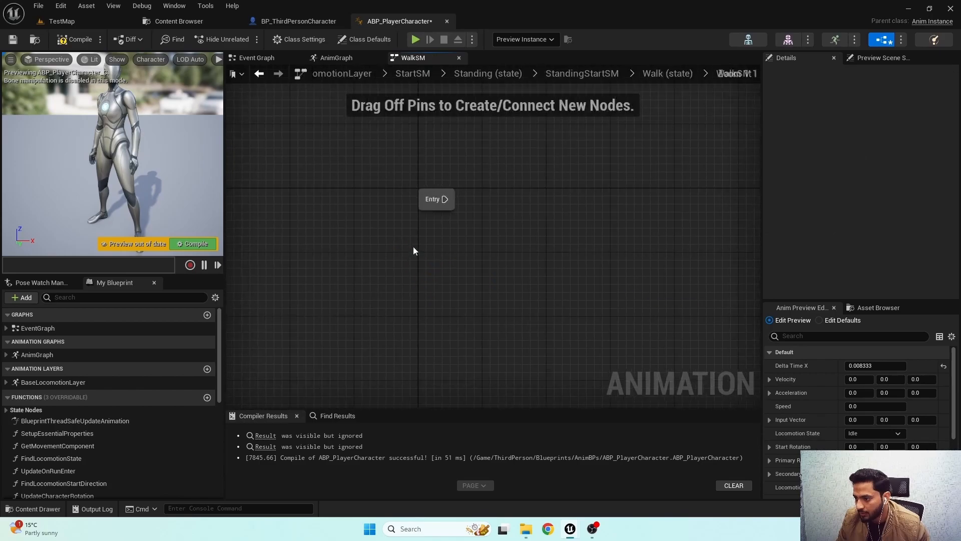
right_click_drag(414, 249, 459, 237)
key("ctrl+v")
left_click_drag(402, 245, 474, 300)
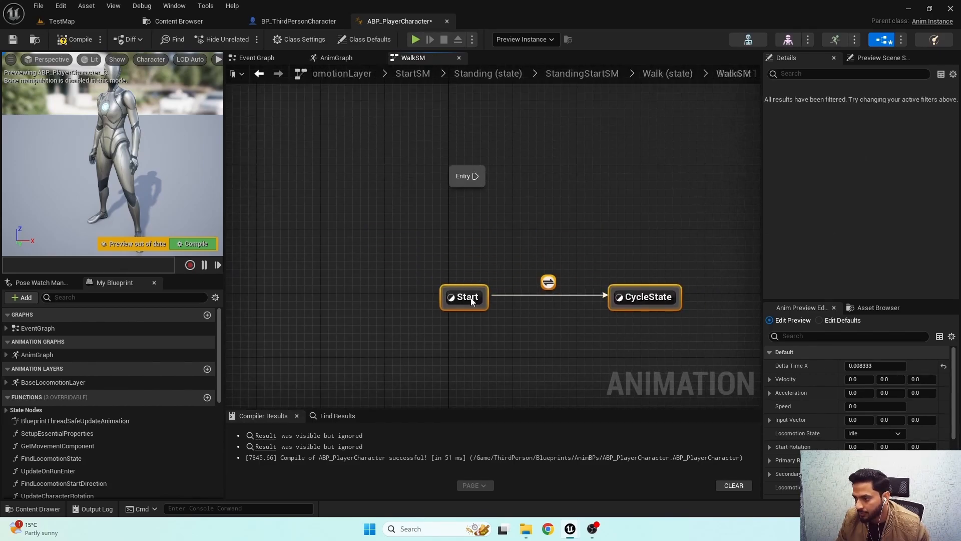
Connect Entry to Start in WalkSM, adjust the position of both states and compile the animation blueprint.
left_click(484, 243)
left_click_drag(472, 180, 473, 294)
left_click_drag(414, 269, 655, 284)
left_click(629, 215)
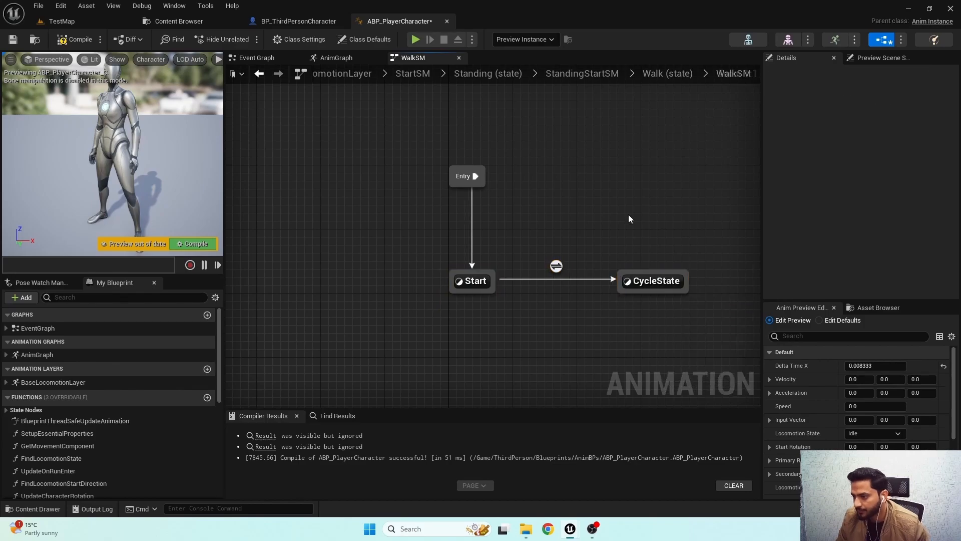
left_click(62, 40)
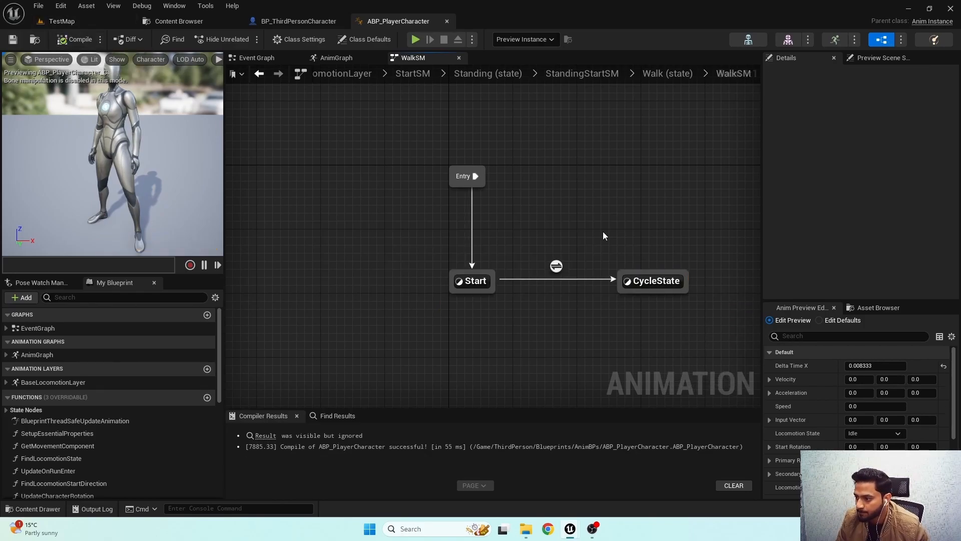
Open WalkSM's Start state and move the Play Rate and Sequence Player nodes farther from the Output Animation Pose.
right_click_drag(601, 232, 494, 191)
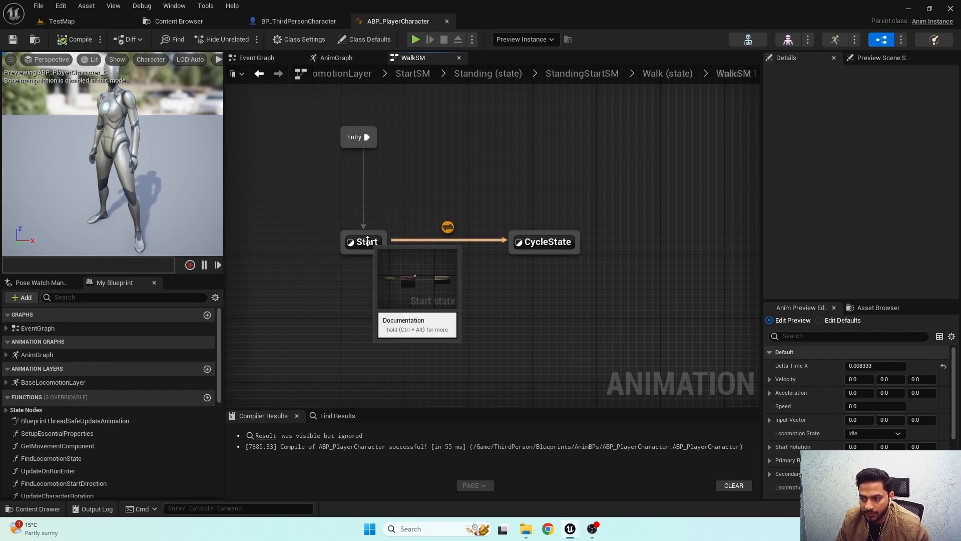
left_click(555, 245)
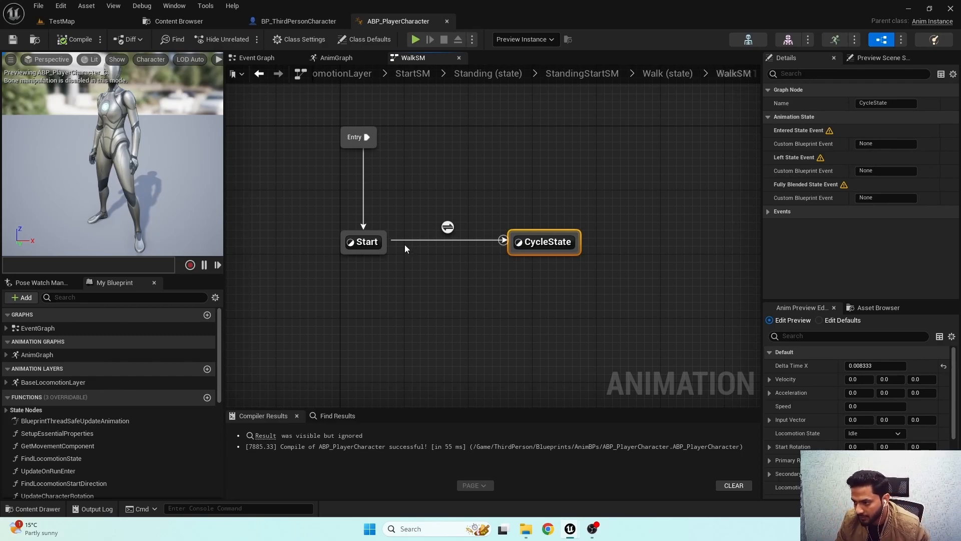
double_click(364, 243)
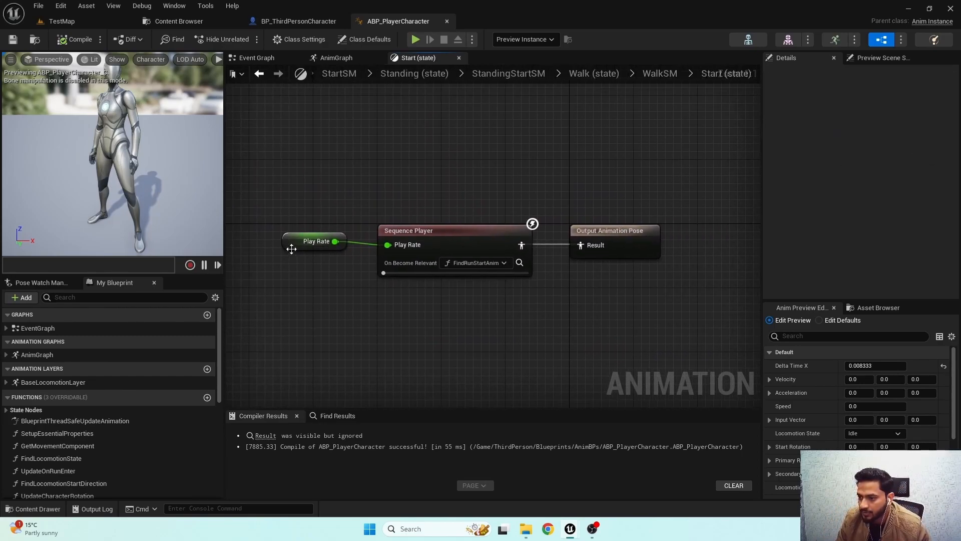
left_click(296, 241)
left_click(492, 239, "ctrl")
left_click_drag(491, 238, 459, 239)
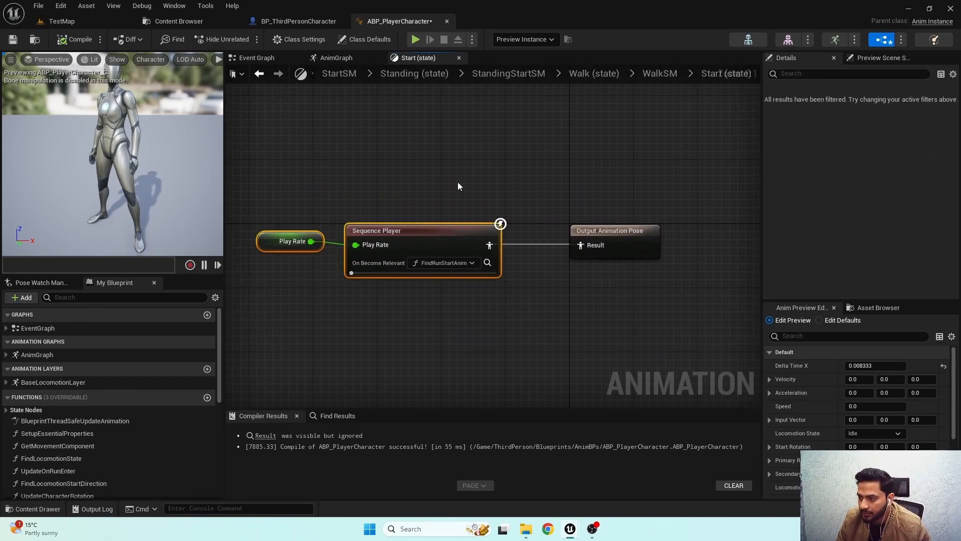
left_click(714, 242)
Open the FindRunStartAnim function bound to the Sequence Player's On Become Relevant and examine its graph.
left_click_drag(521, 188, 495, 263)
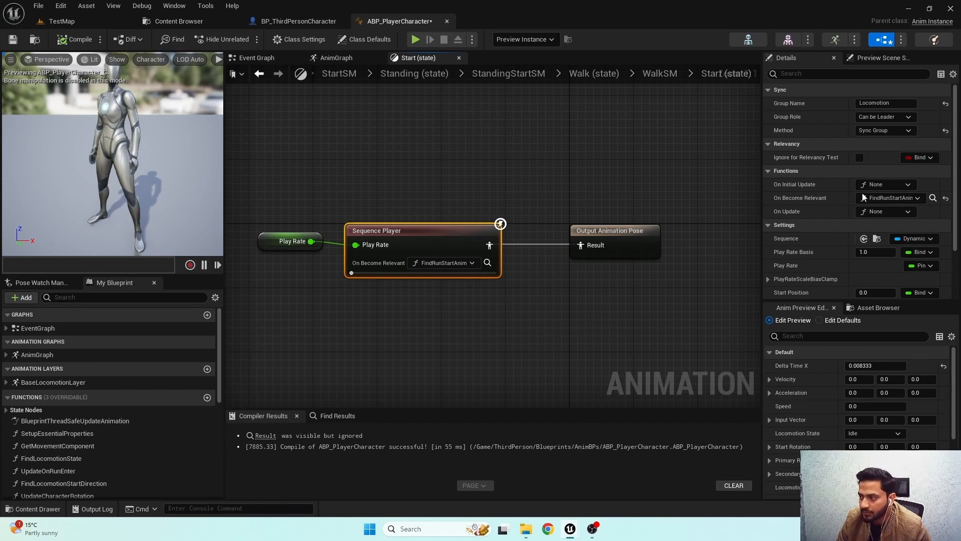
left_click(933, 198)
scroll(617, 259, "down", 2)
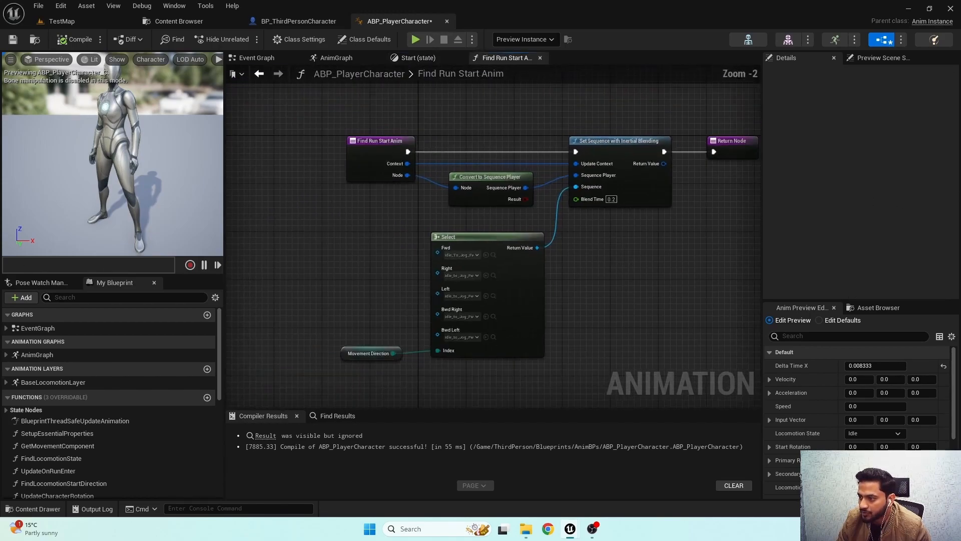
right_click_drag(576, 259, 503, 189)
scroll(504, 193, "down", 2)
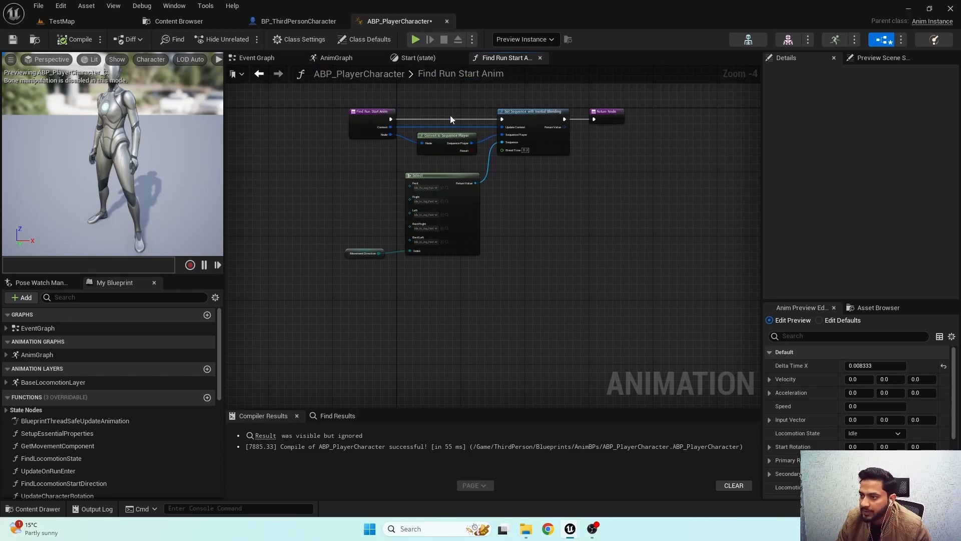
scroll(398, 179, "up", 2)
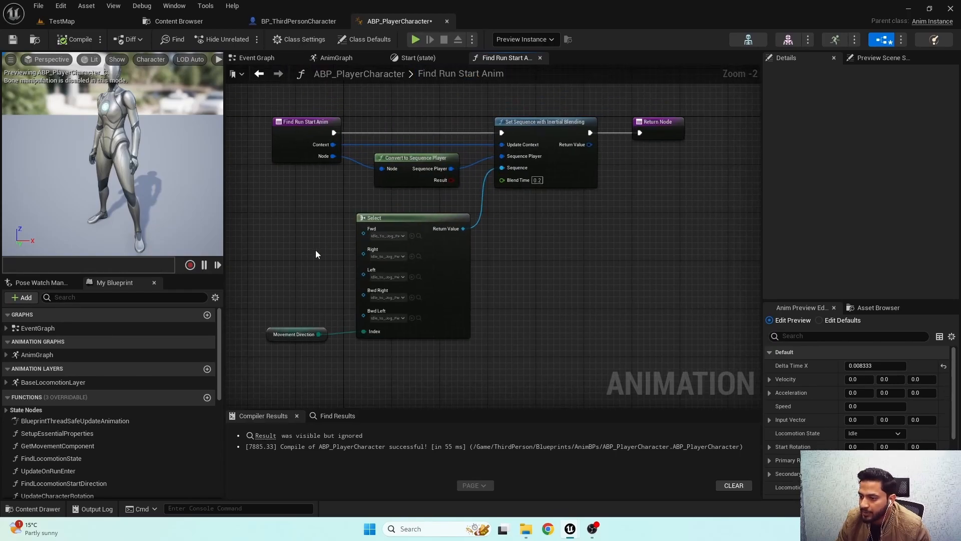
mouse_move(269, 122)
left_mouse_down()
mouse_move(470, 272)
mouse_move(662, 338)
mouse_move(345, 280)
mouse_move(274, 120)
left_mouse_up()
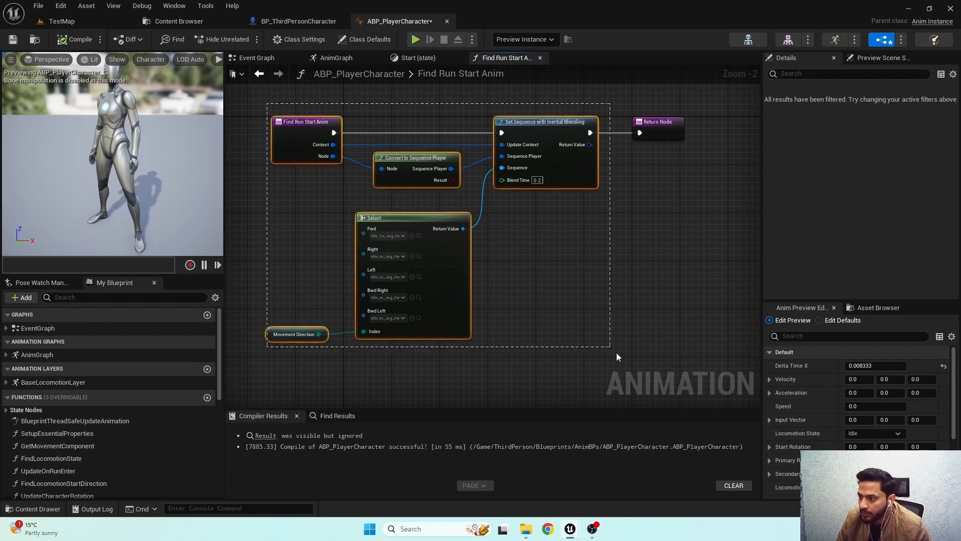
left_click(415, 58)
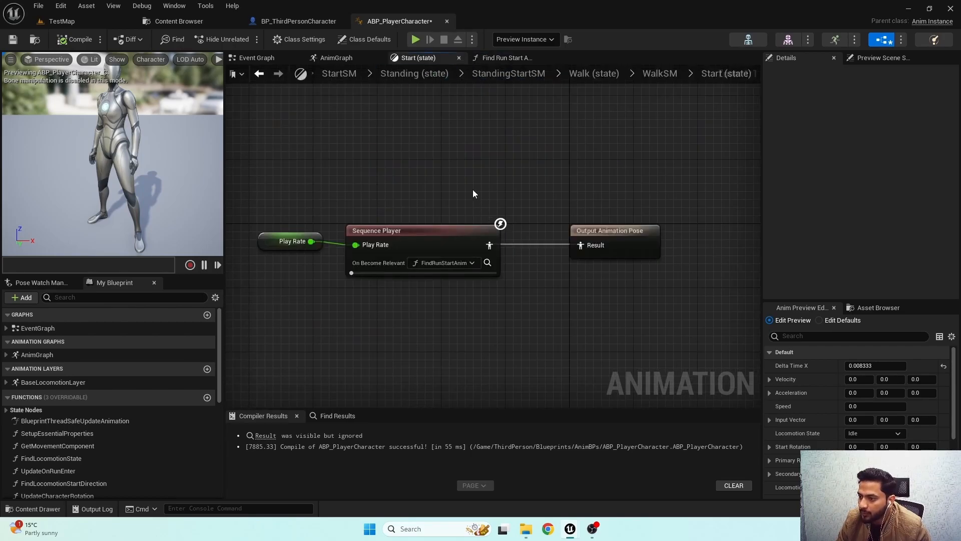
Duplicate the FindRunStartAnim function in the State Nodes category.
left_click(471, 234)
scroll(122, 415, "down", 4)
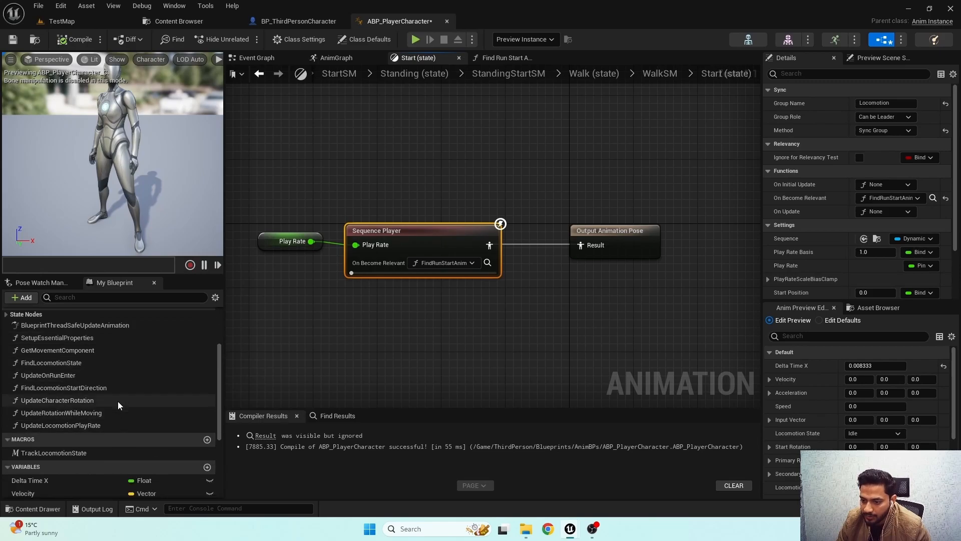
scroll(117, 401, "up", 1)
left_click(7, 330)
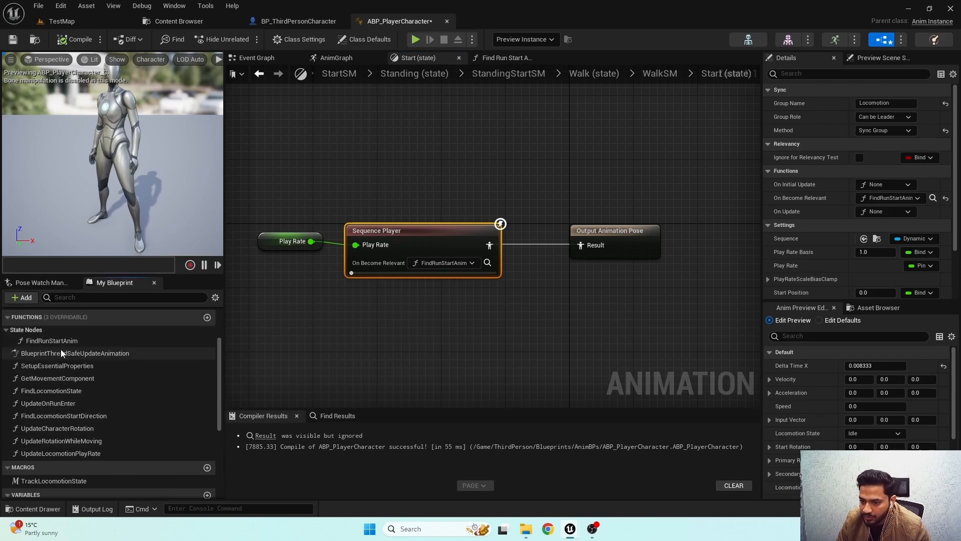
left_click(60, 343)
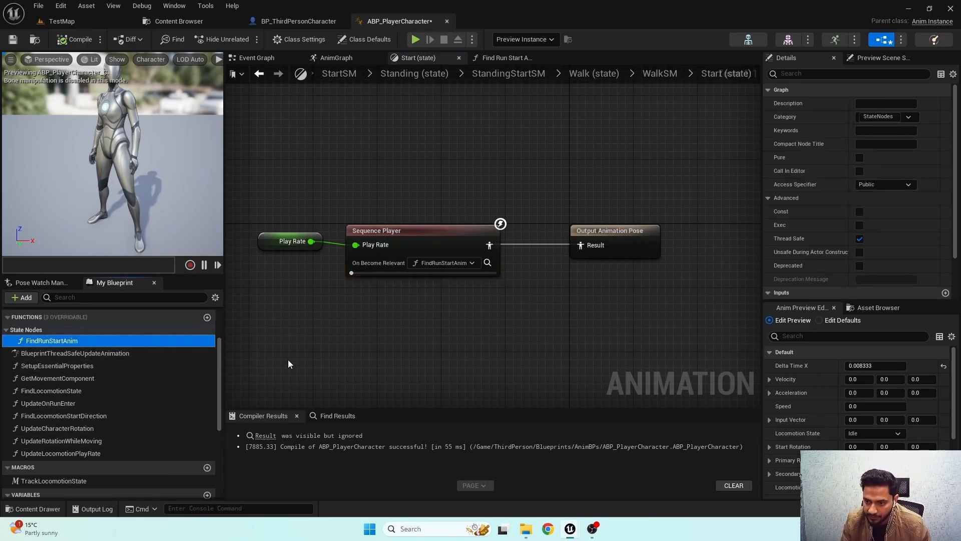
key("ctrl+d")
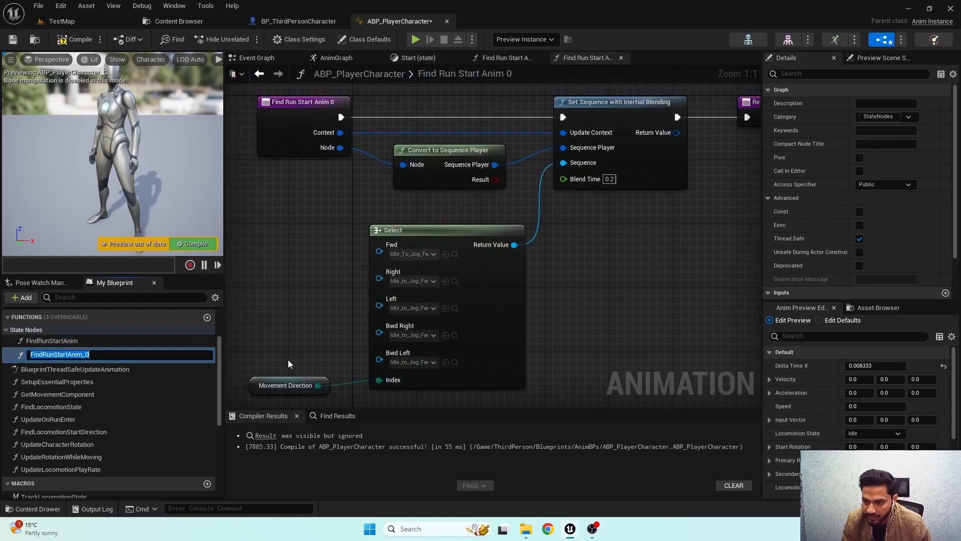
Rename the duplicated function to FindWalkStartAnim, then compile and save the animation blueprint.
key("End")
key("BackSpace")
key("BackSpace")
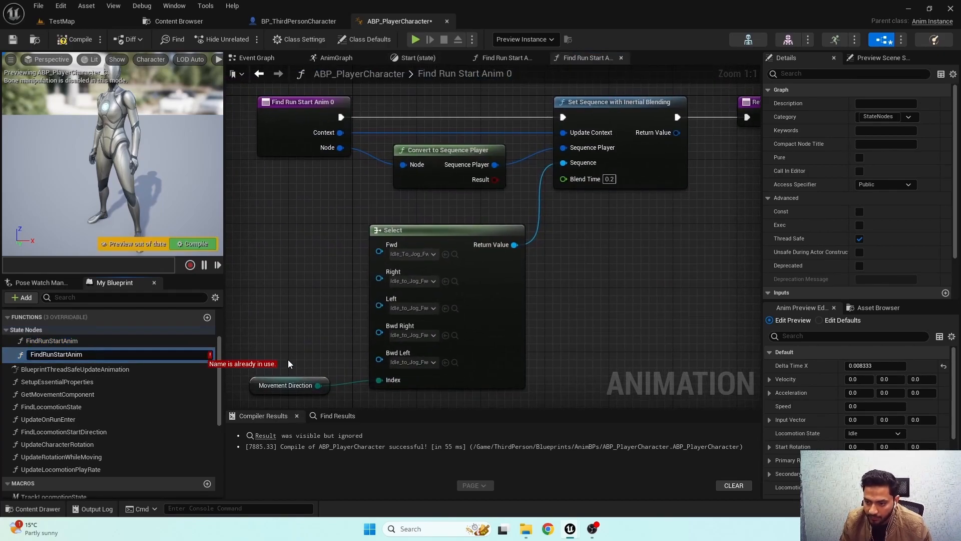
key("Left")
key("Left")
key("Left")
key("Left")
key("Left")
key("Left")
key("Left")
key("Left")
key("Left")
key("BackSpace")
key("BackSpace")
key("BackSpace")
type("Walk")
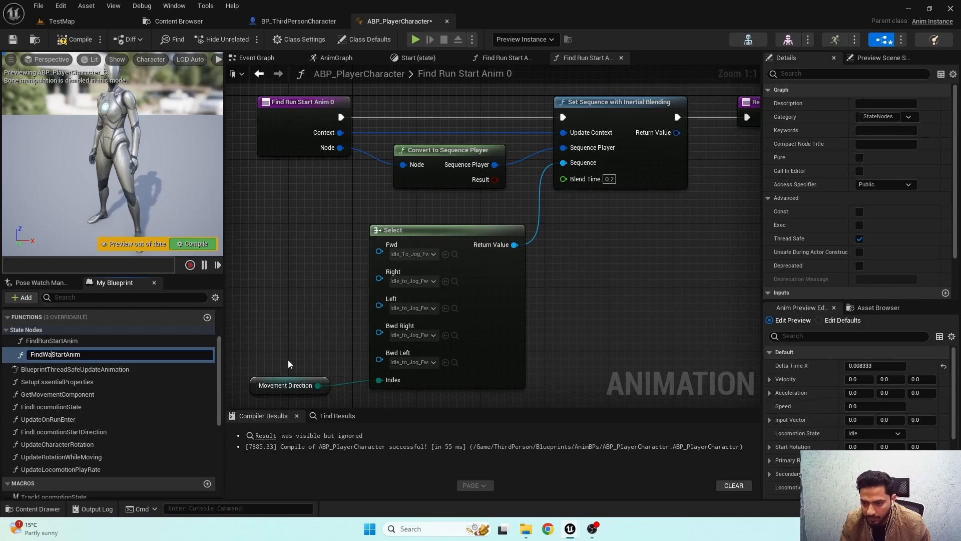
key("Return")
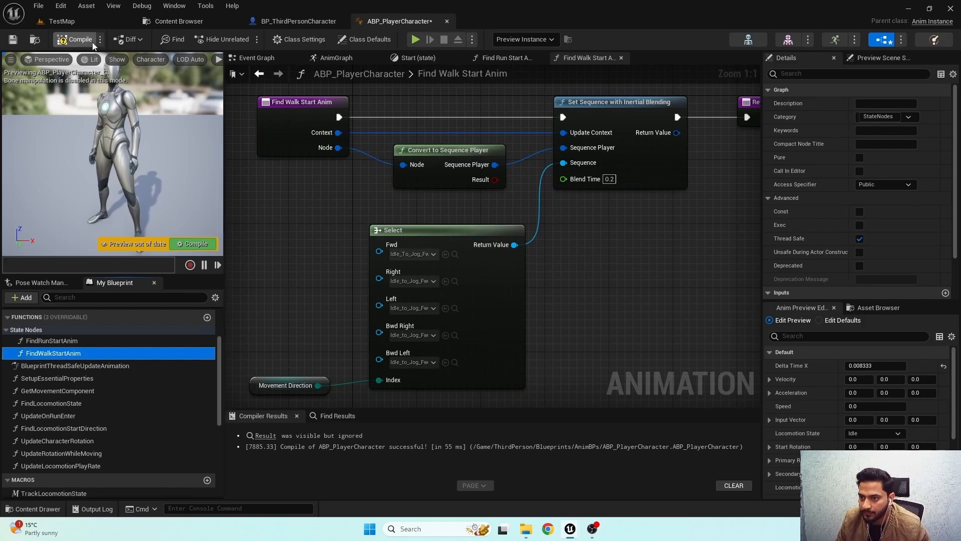
left_click(78, 40)
left_click(12, 40)
Assign the Idle_to_Walk_Fwd animation from the EchoAnims folder to the Fwd option of FindWalkStartAnim's Select node.
scroll(453, 219, "down", 2)
right_click_drag(405, 215, 487, 203)
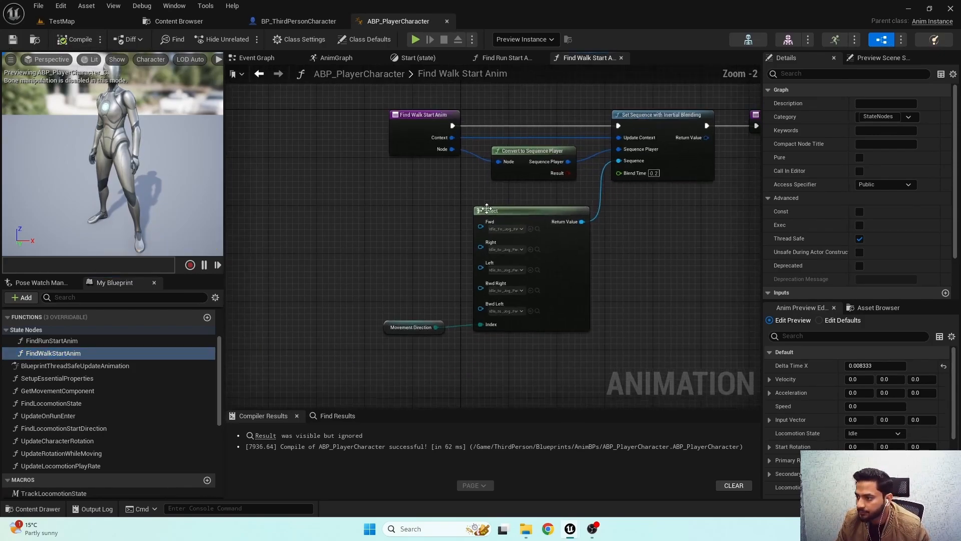
scroll(487, 203, "up", 1)
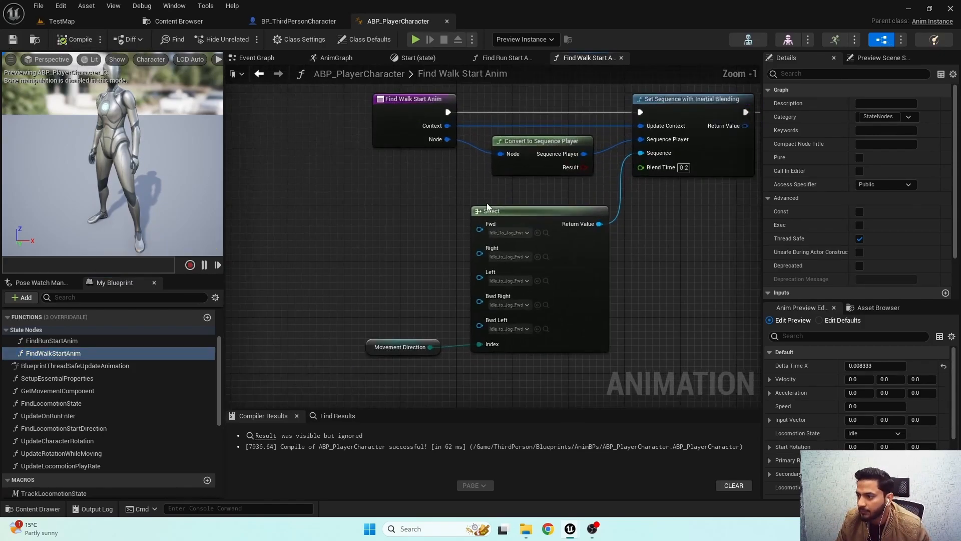
left_click(196, 25)
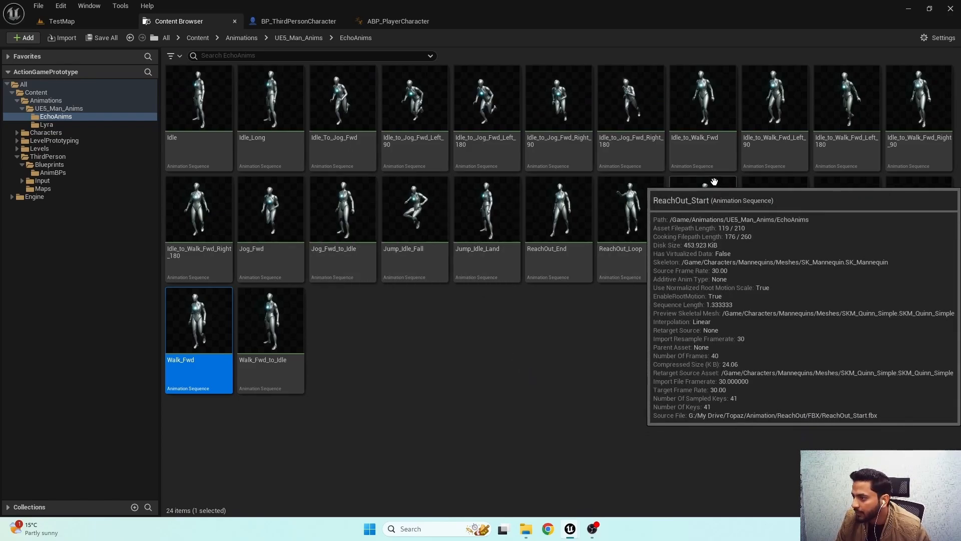
left_click(709, 150)
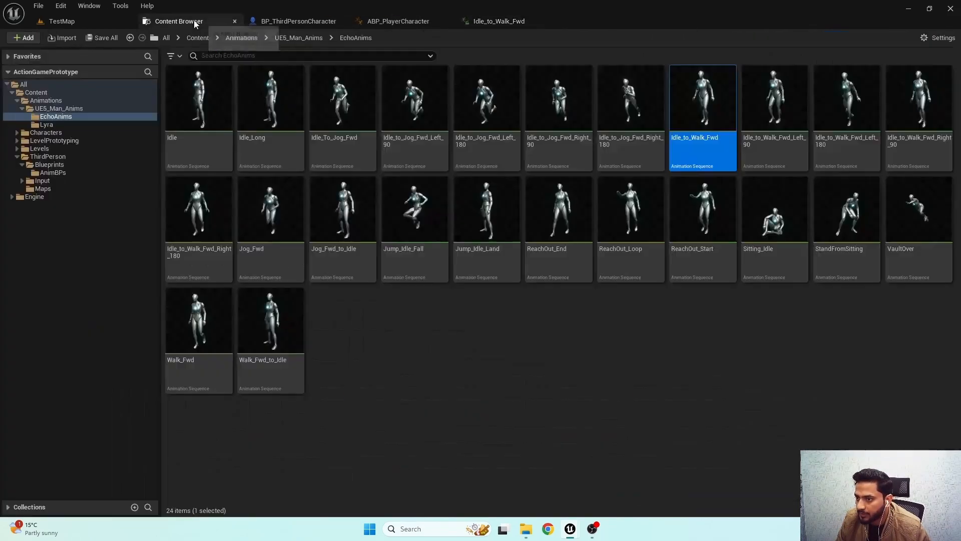
left_click(179, 21)
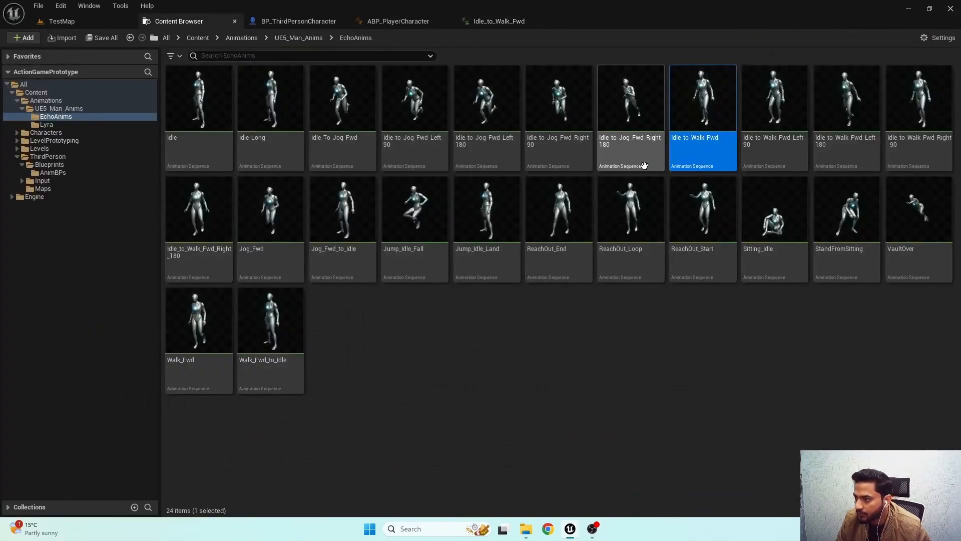
left_click(410, 21)
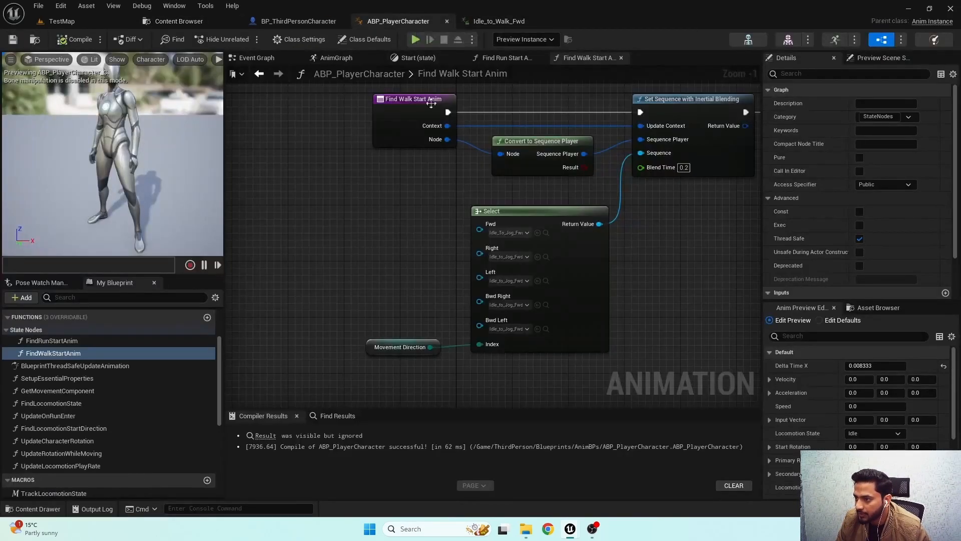
left_click(537, 233)
Assign Idle_to_Walk_Fwd_Left_90 to the Select node's Left option and Idle_to_Walk_Fwd_Left_180 to its Bwd Left option.
left_click(203, 21)
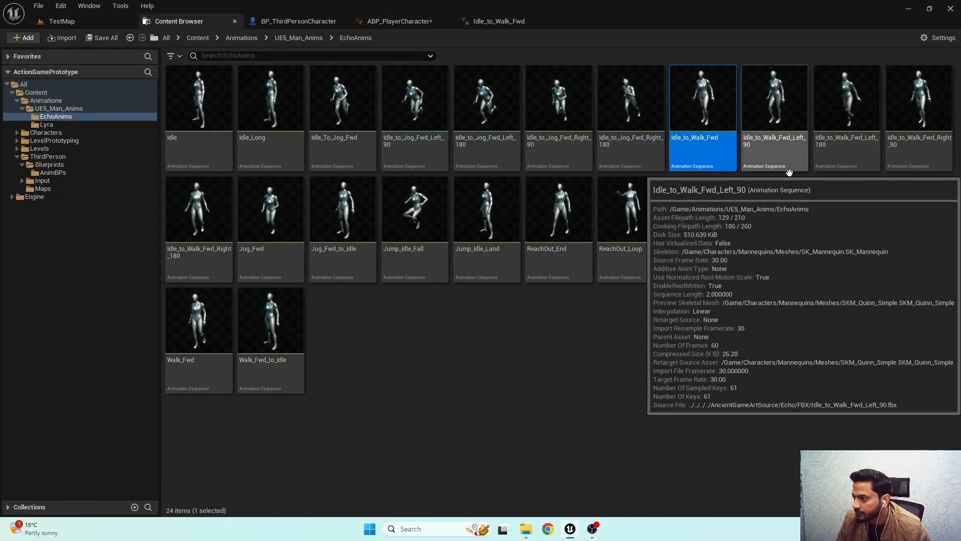
left_click(411, 21)
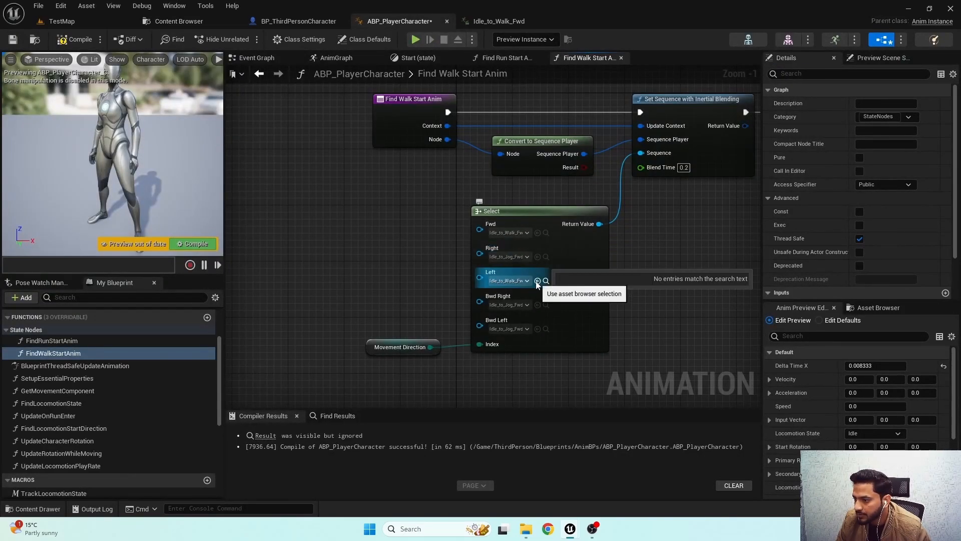
left_click(178, 21)
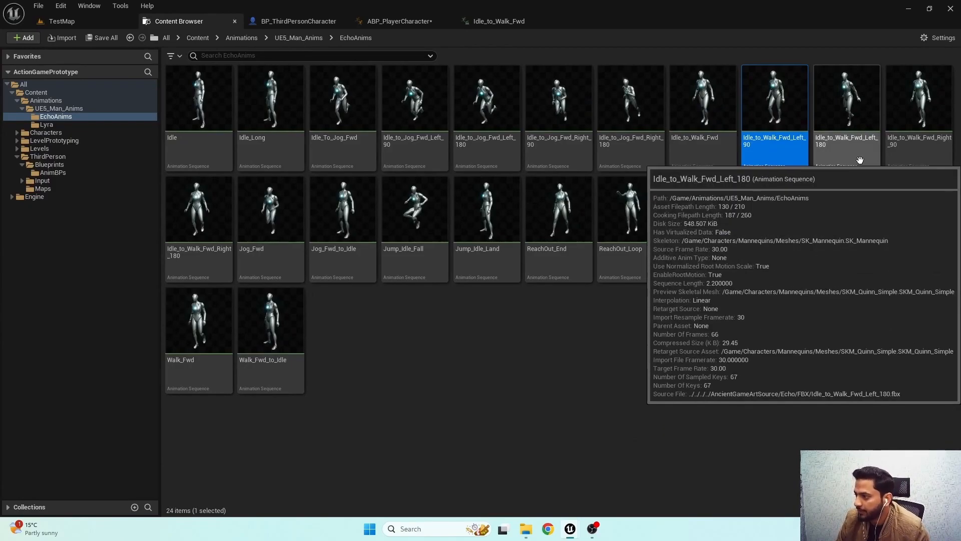
left_click(410, 23)
left_click(537, 329)
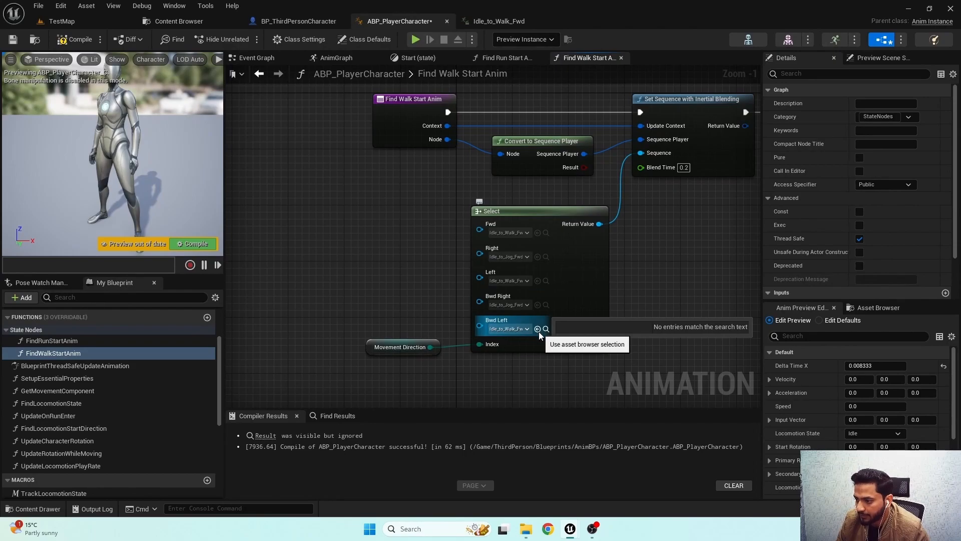
Assign the Idle_to_Walk_Fwd_Right_90 animation to the Select node's Right option.
left_click(181, 22)
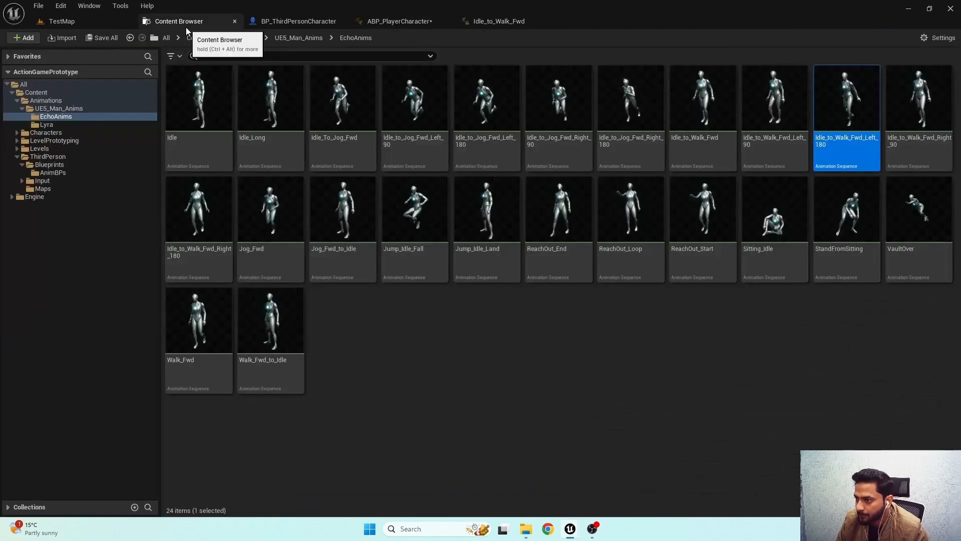
left_click(922, 164)
left_click(412, 23)
left_click(503, 305)
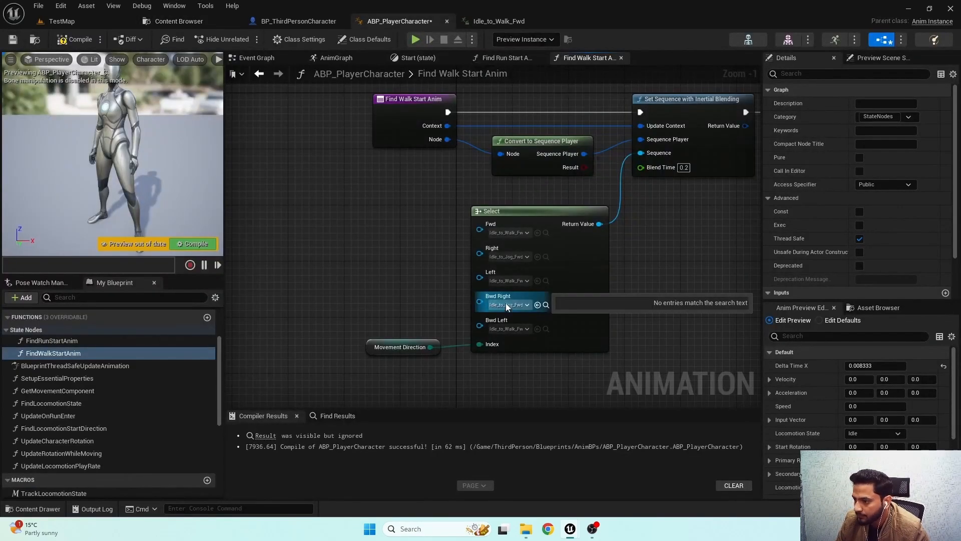
left_click(537, 256)
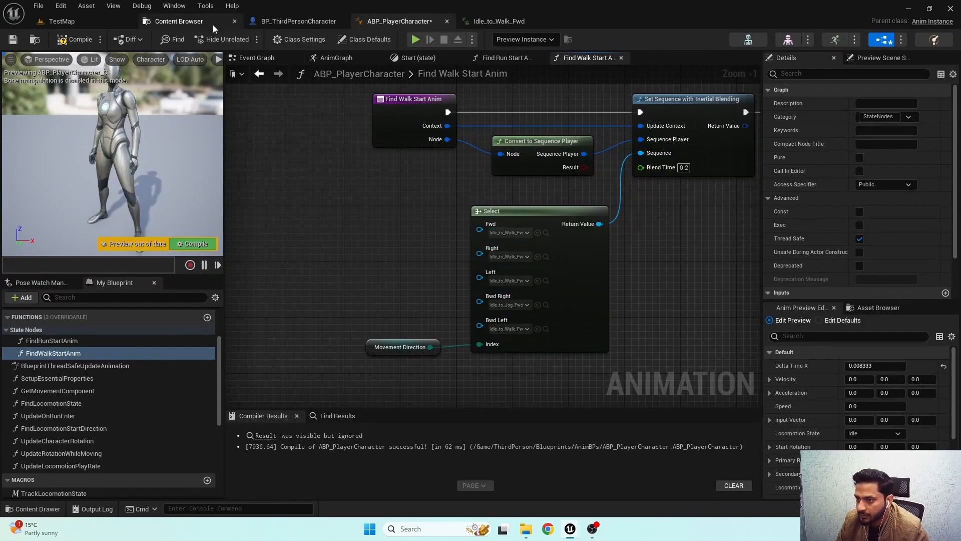
Assign Idle_to_Walk_Fwd_Right_180 to the Select node's Bwd Right option and save all modified assets.
left_click(215, 25)
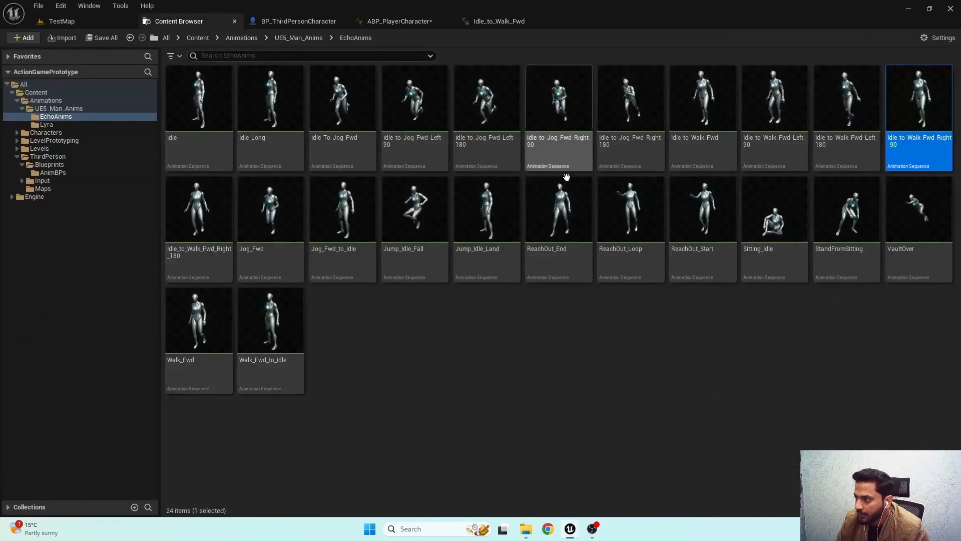
left_click(200, 270)
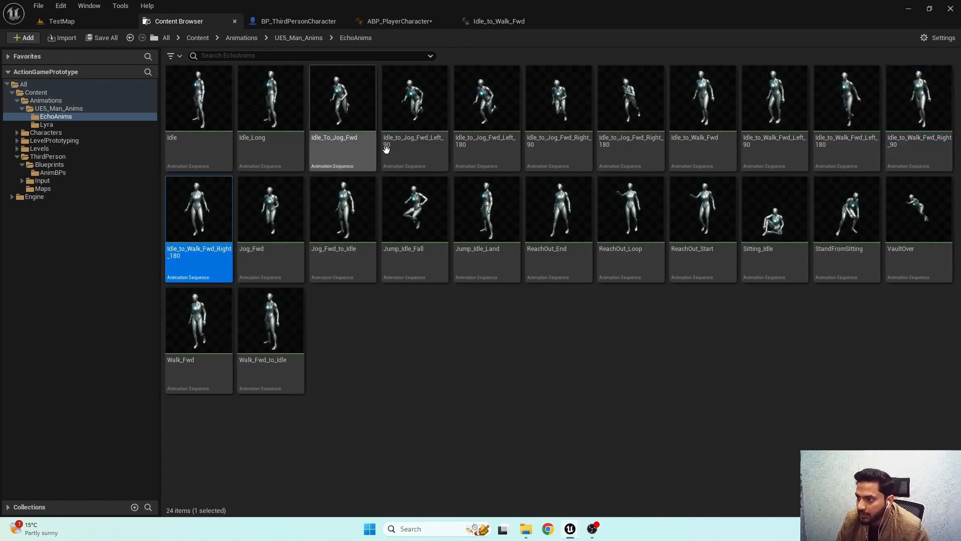
left_click(401, 22)
left_click(513, 328)
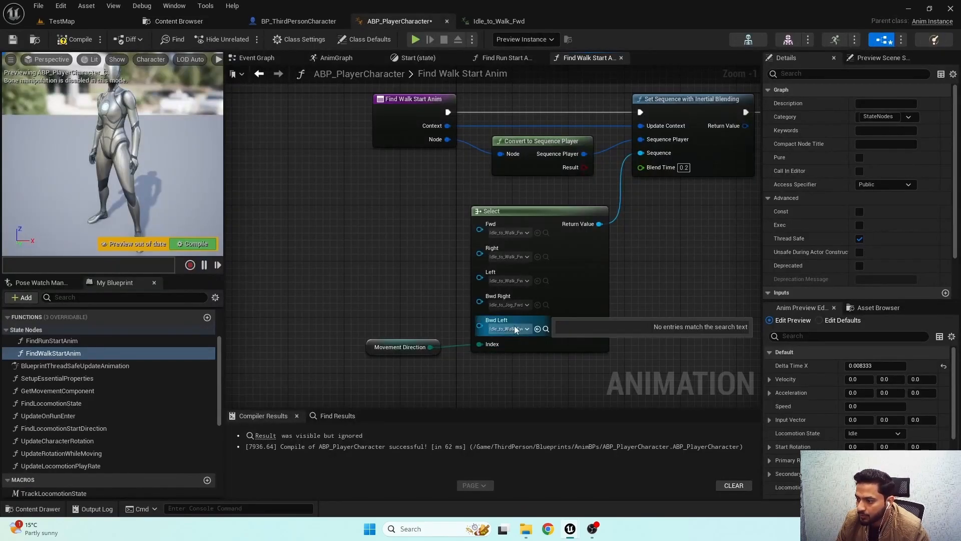
left_click(509, 305)
left_click(538, 305)
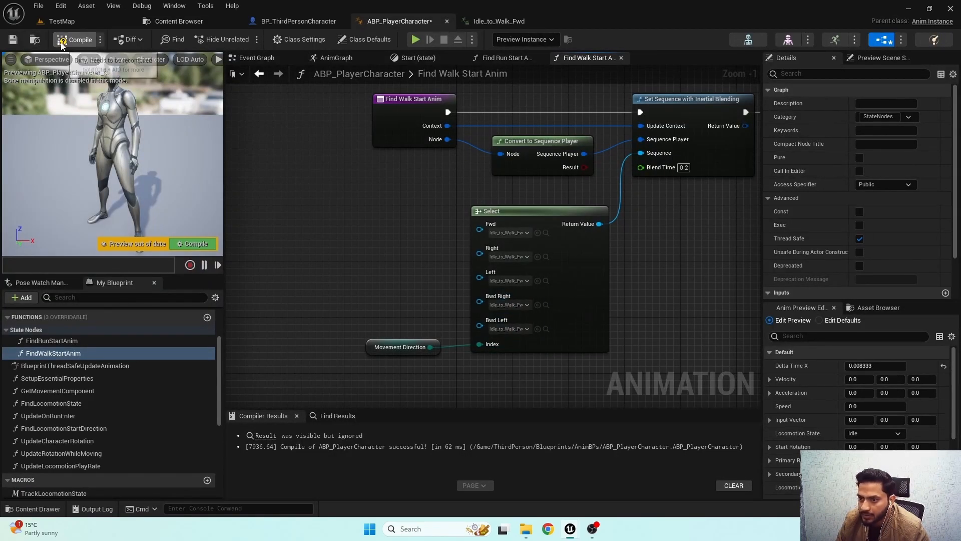
left_click(177, 21)
left_click(106, 40)
left_click(562, 376)
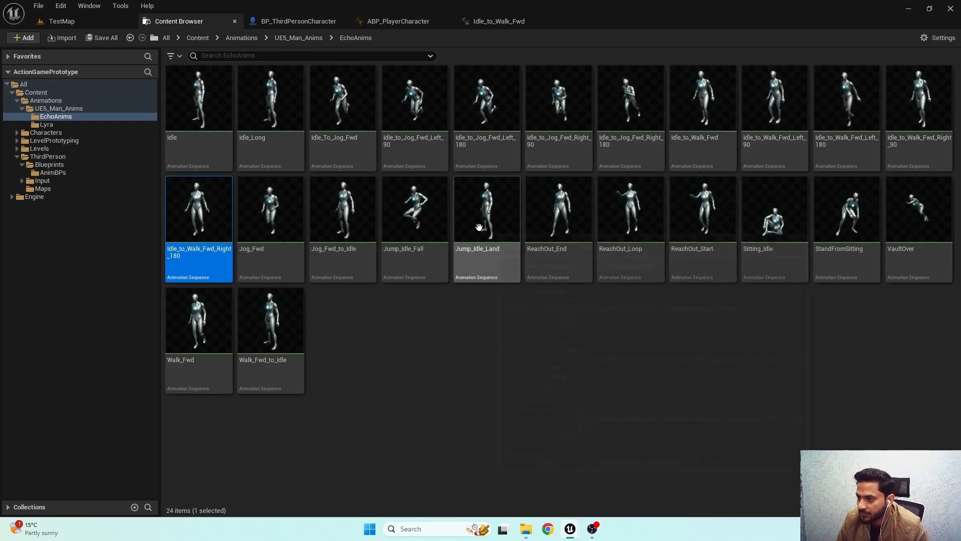
Open the Idle_to_Walk_Fwd animation, scrub through it and delete every RotationCurve key except the first at 0 s.
double_click(703, 110)
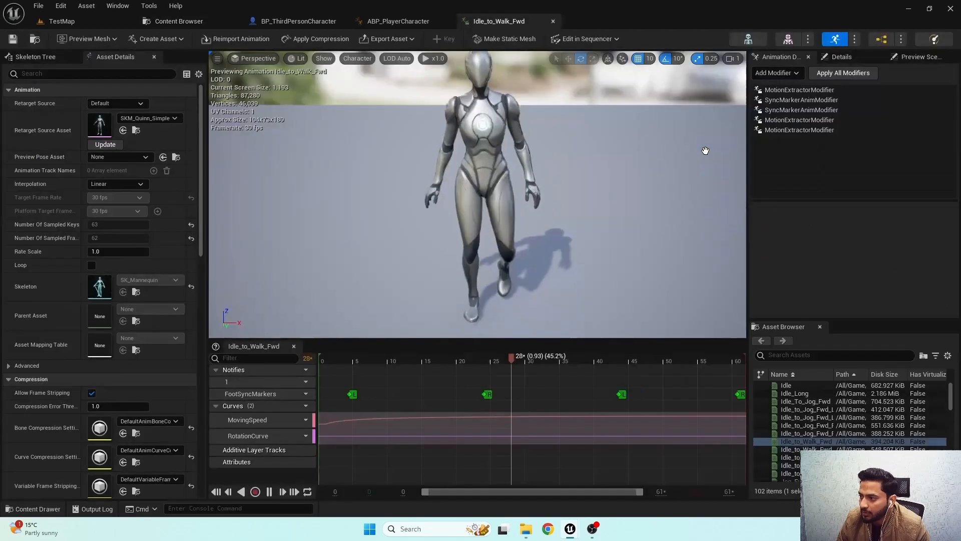
left_click_drag(450, 363, 496, 400)
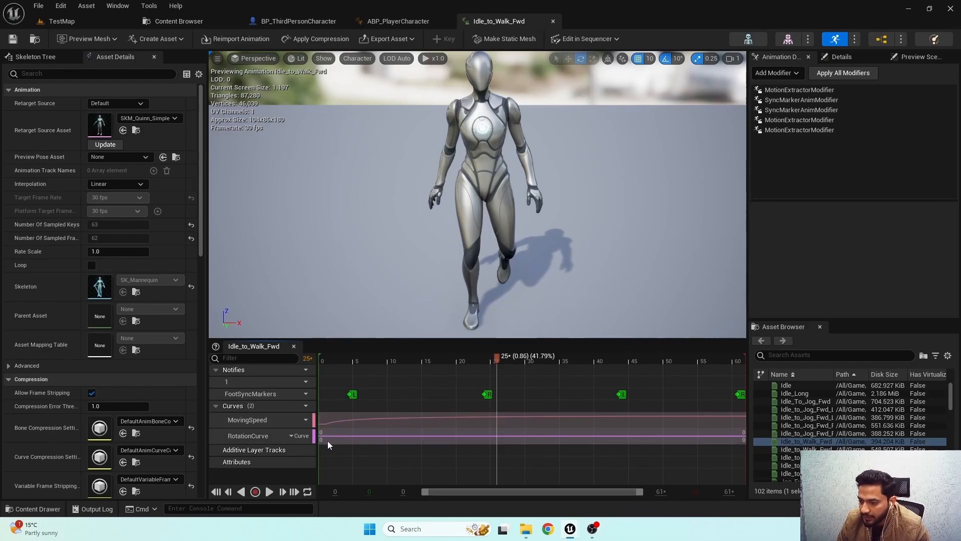
left_click_drag(378, 357, 465, 416)
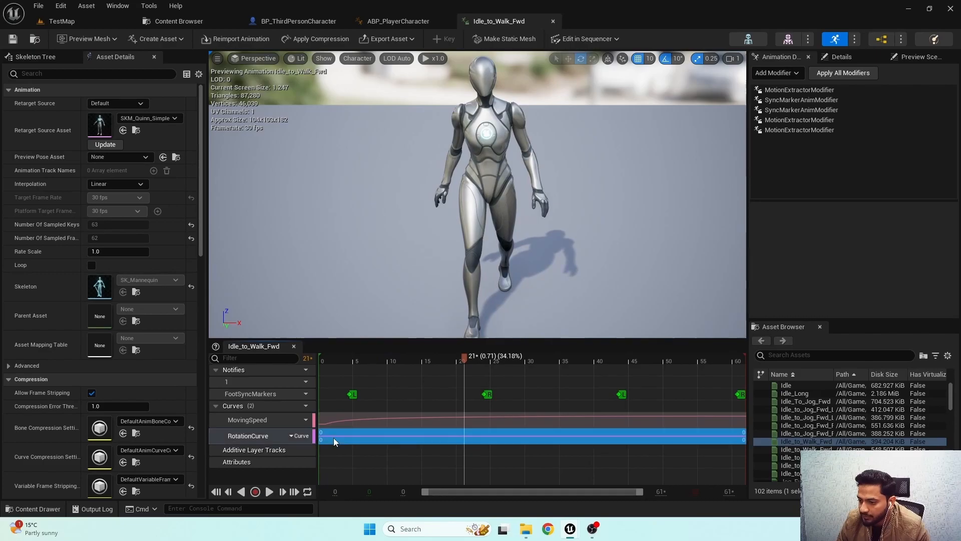
double_click(334, 438)
left_click_drag(398, 432, 683, 488)
key("Delete")
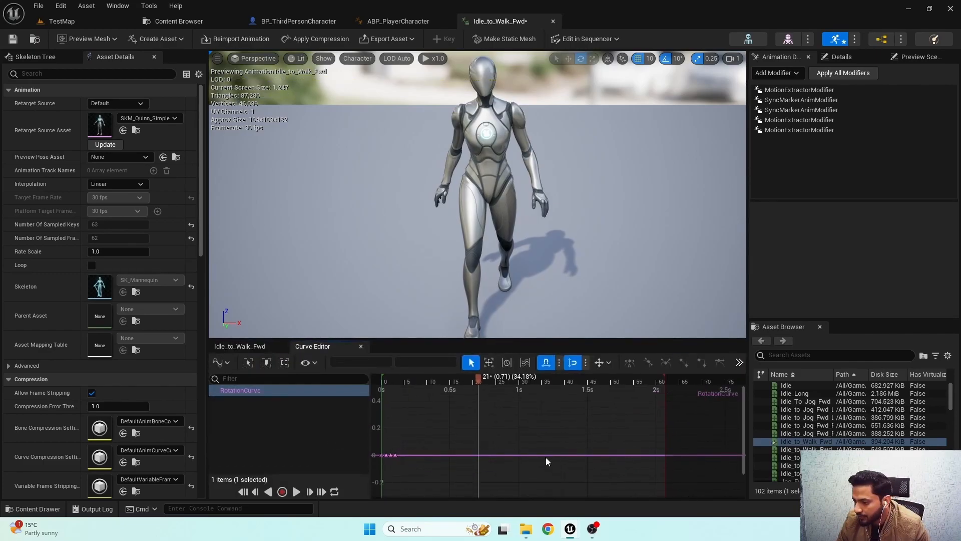
right_click_drag(403, 440, 458, 430)
left_click_drag(445, 433, 485, 458)
key("Delete")
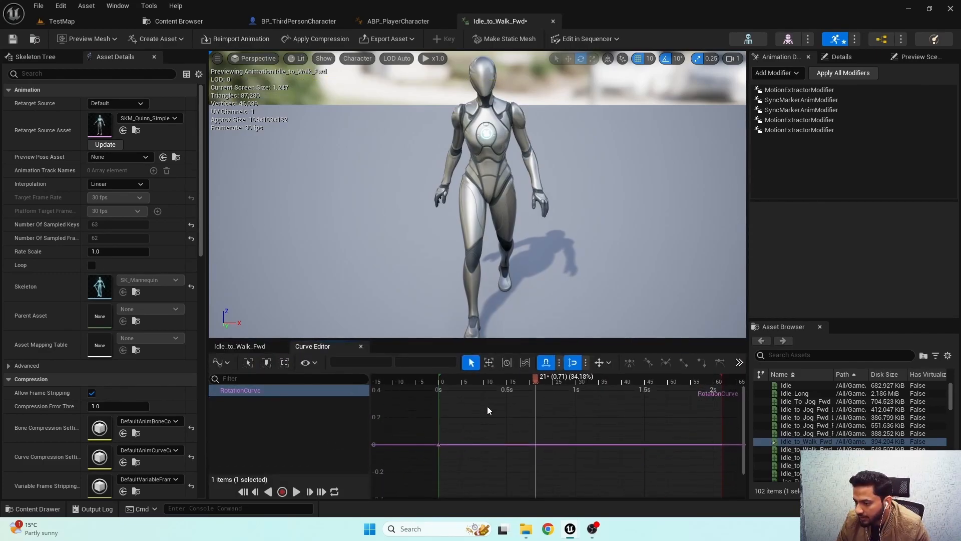
Add a second key to the RotationCurve and set its time to 0.35 s.
right_click(541, 413)
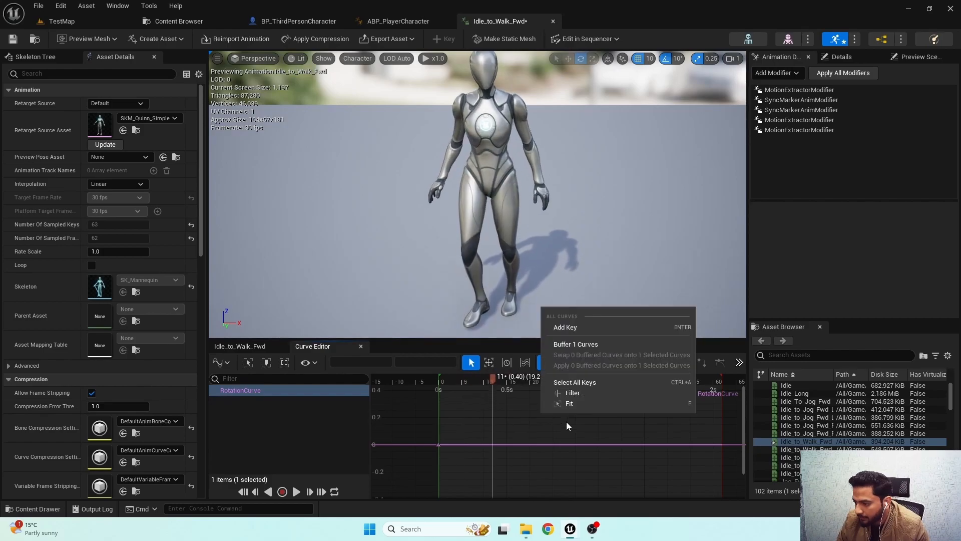
left_click(579, 328)
left_click(364, 360)
type(".35")
key("Tab")
Apply cubic interpolation to both RotationCurve keys, set the 0.35 s key's value to 1.0 and save the animation.
left_click_drag(422, 426, 503, 467)
left_click(633, 363)
left_click(487, 444)
left_click(431, 362)
type("1")
key("Return")
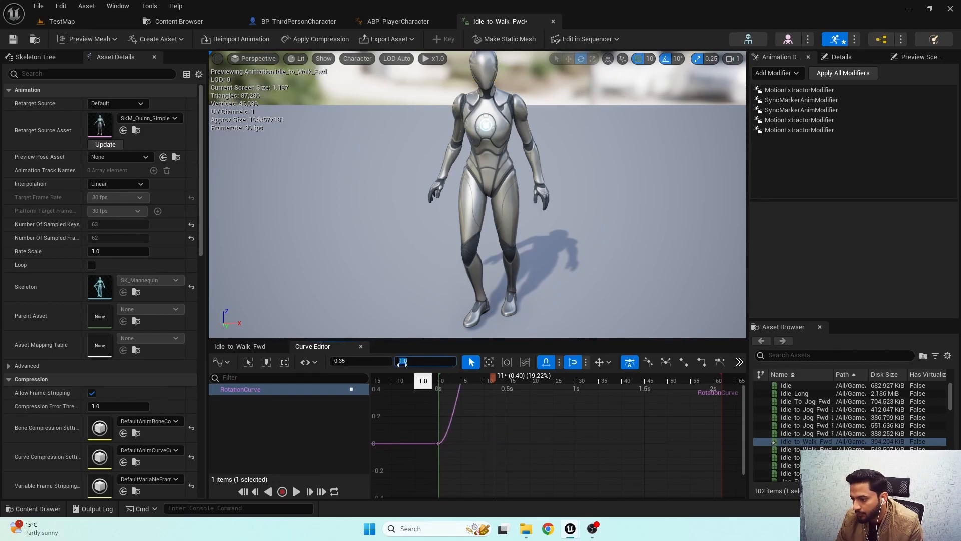
left_click(361, 348)
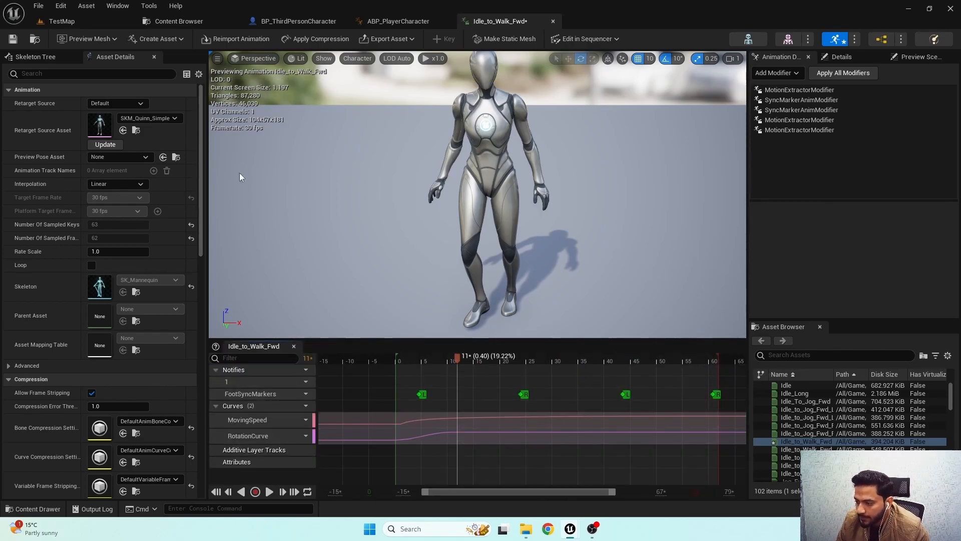
left_click(12, 39)
Open the Idle_To_Jog_Fwd animation from the EchoAnims folder.
left_click(170, 22)
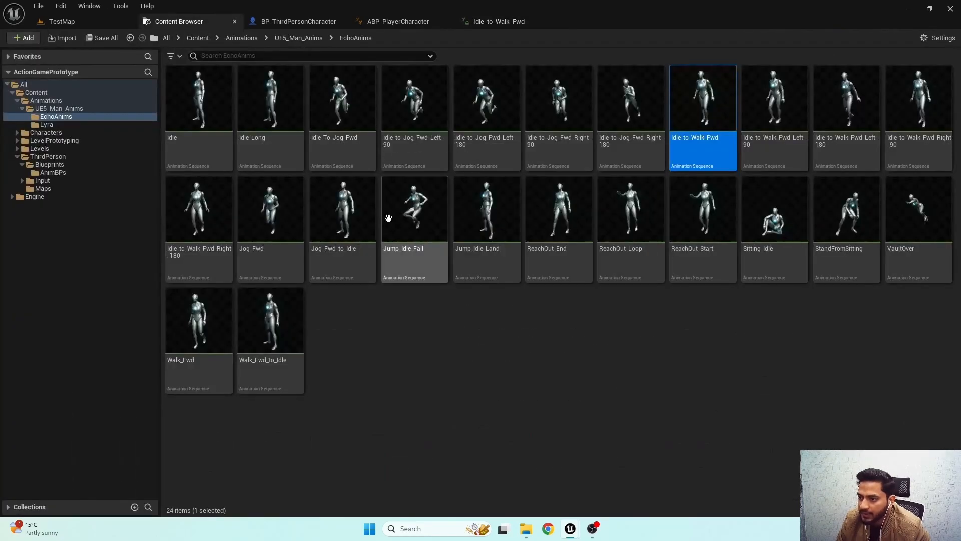
left_click(351, 148)
double_click(352, 149)
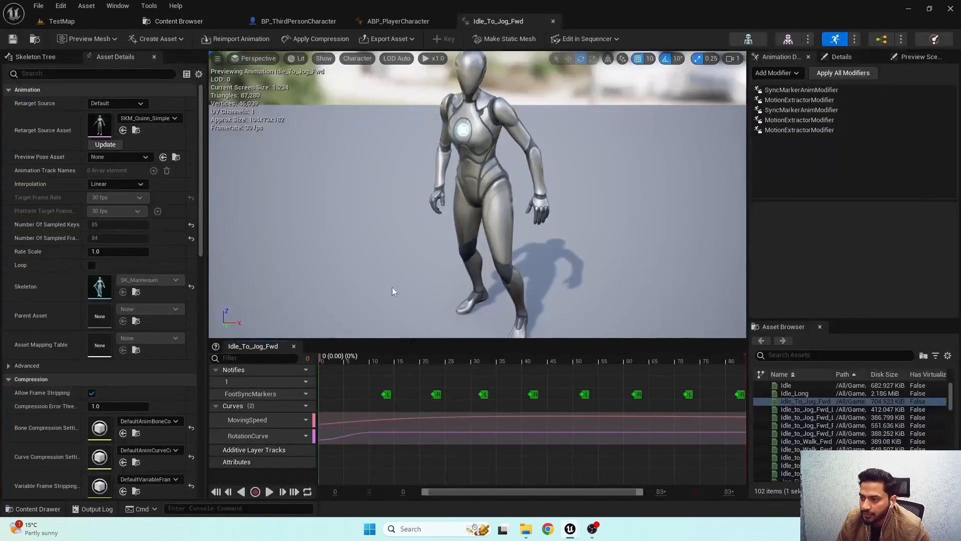
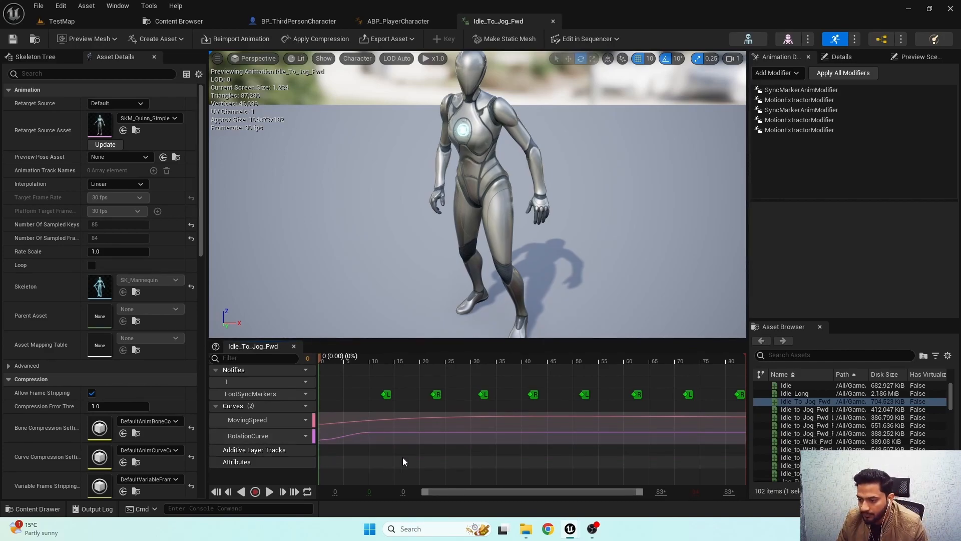
Examine the RotationCurve of Idle_to_Walk_Fwd and Idle_to_Walk_Fwd_Left_90, scrubbing the latter with the root bone selected.
left_click(173, 21)
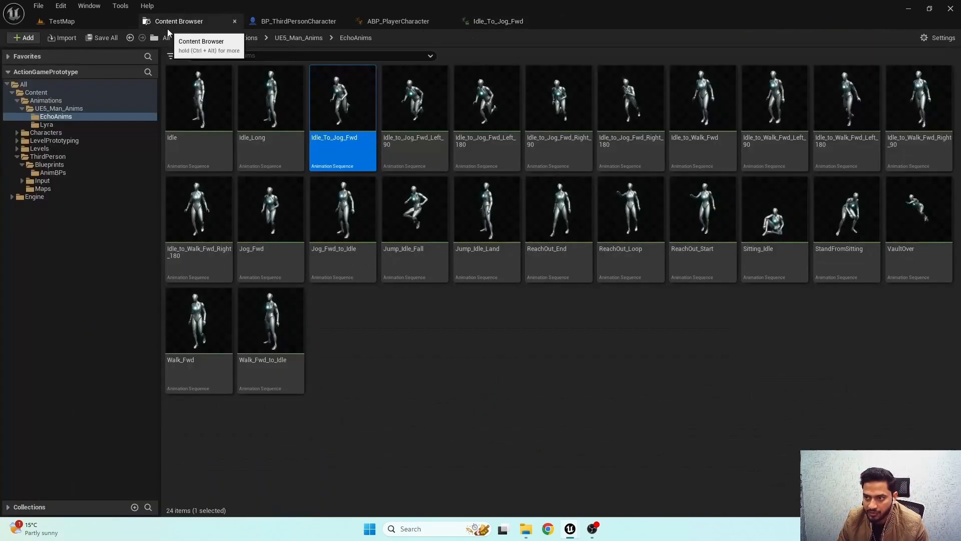
double_click(699, 125)
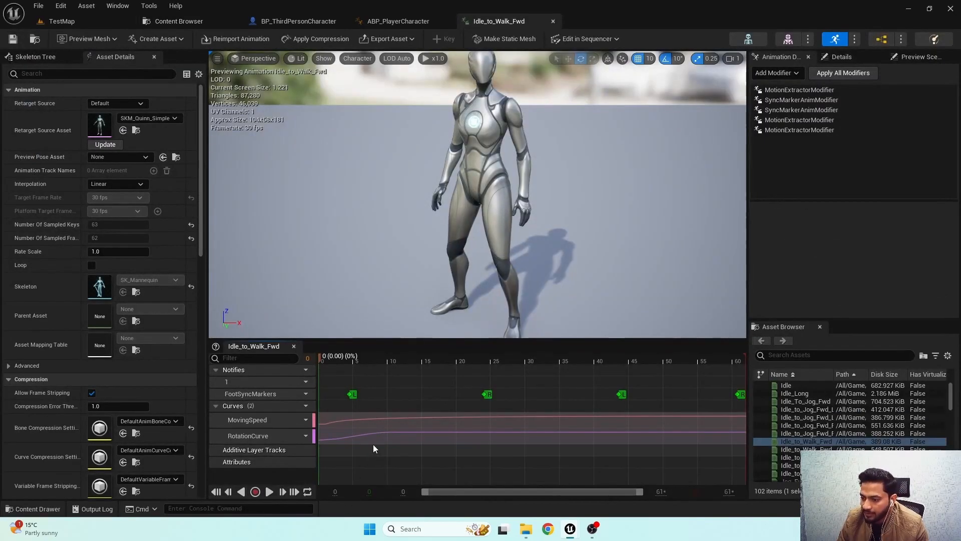
left_click(181, 21)
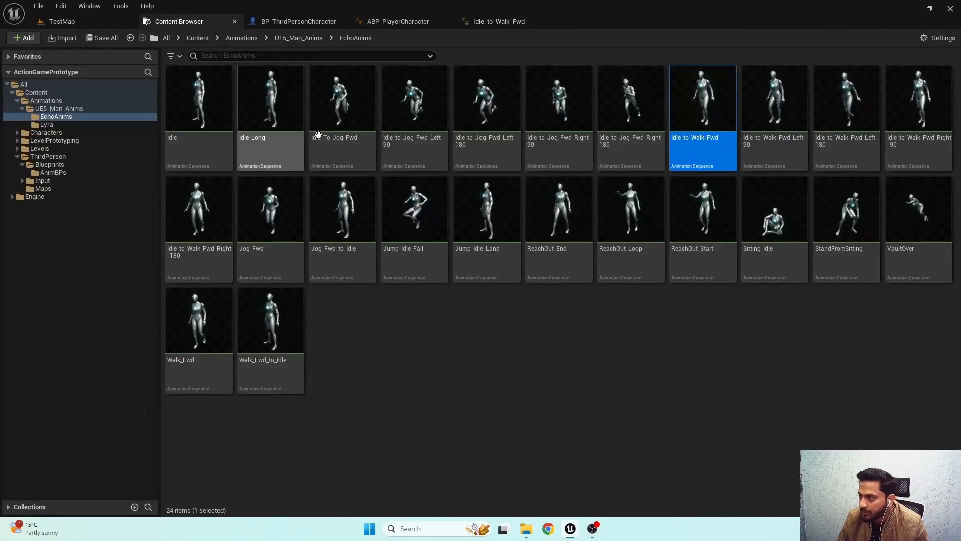
double_click(784, 156)
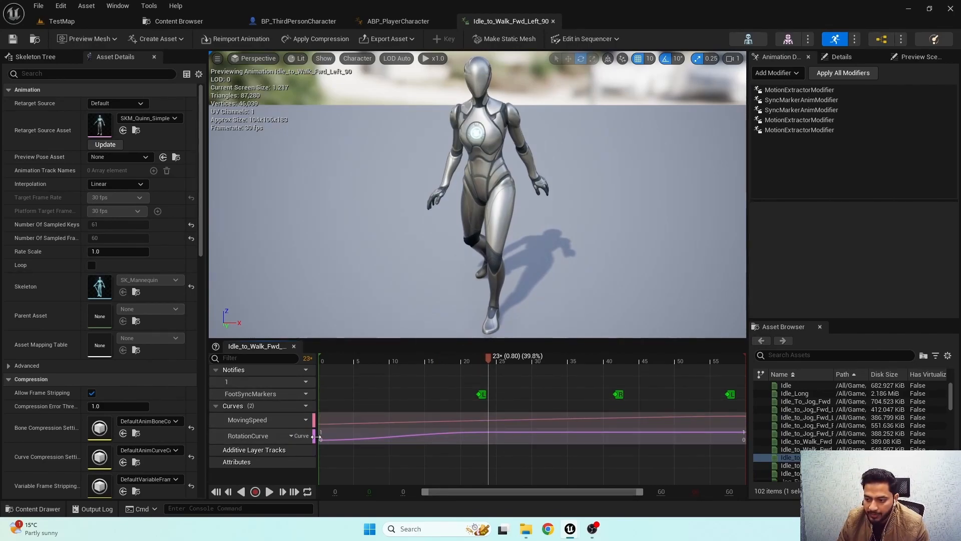
left_click(50, 58)
left_click(37, 99)
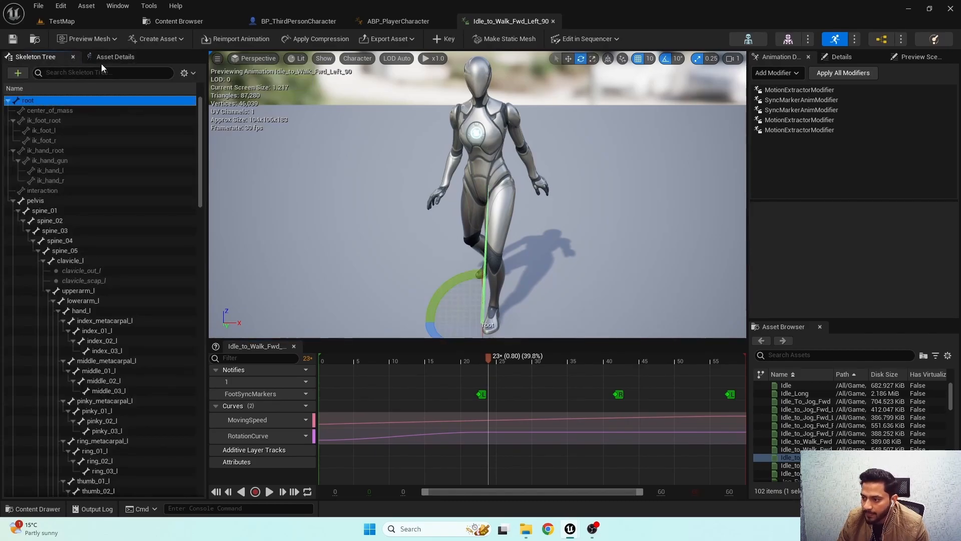
left_click(103, 61)
left_click_drag(395, 363, 332, 360)
scroll(518, 293, "down", 3)
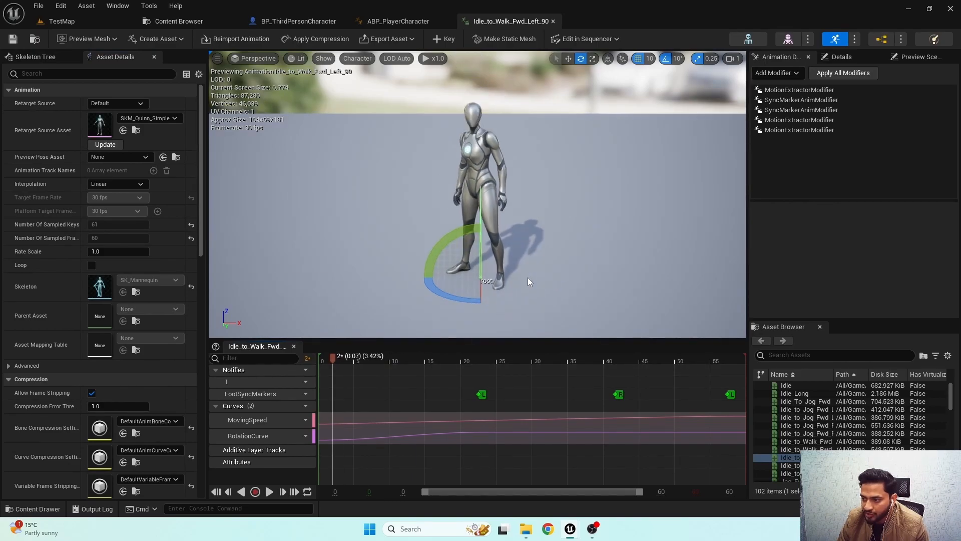
Check the RotationCurve in the Idle_to_Walk_Fwd_Left_180, Idle_to_Walk_Fwd_Right_90 and Idle_to_Walk_Fwd_Right_180 animations.
left_click(176, 22)
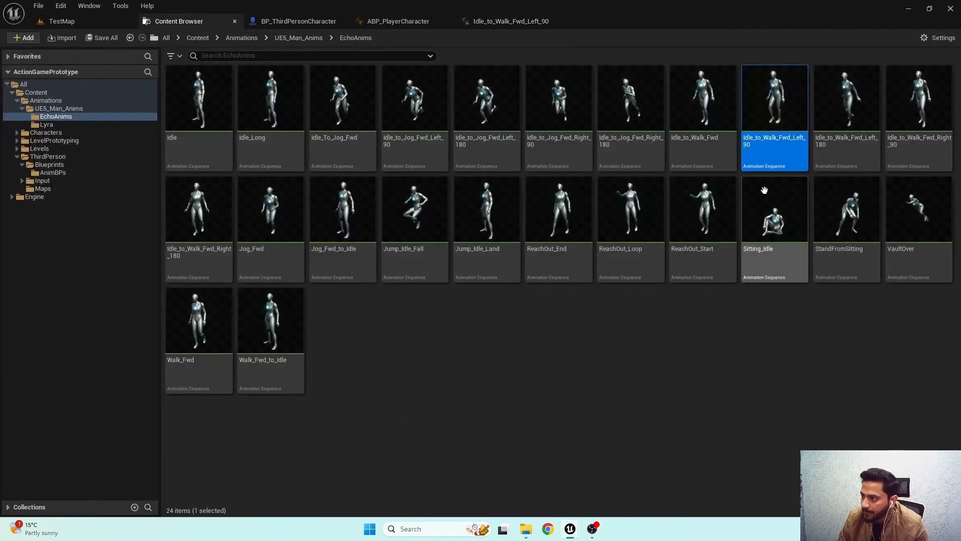
double_click(832, 129)
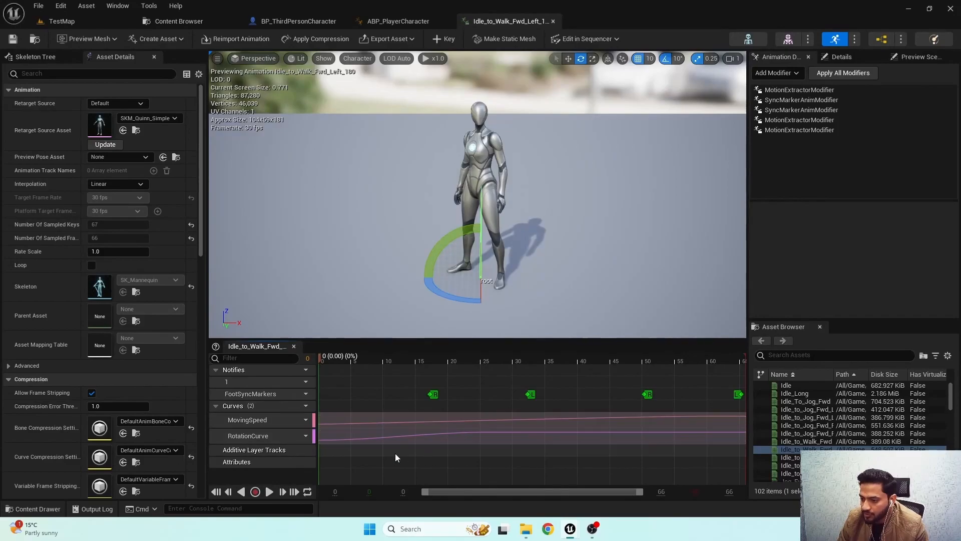
left_click(211, 21)
double_click(919, 100)
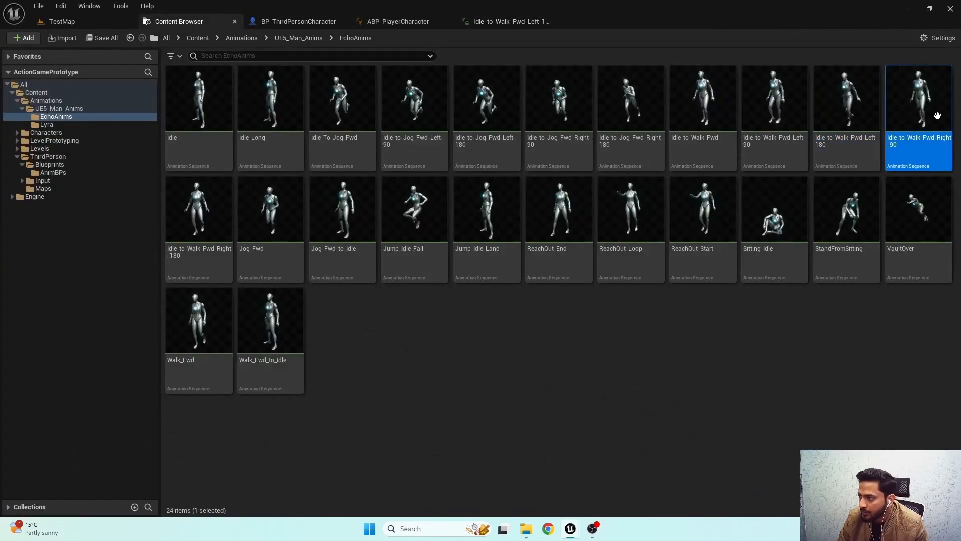
left_click(178, 21)
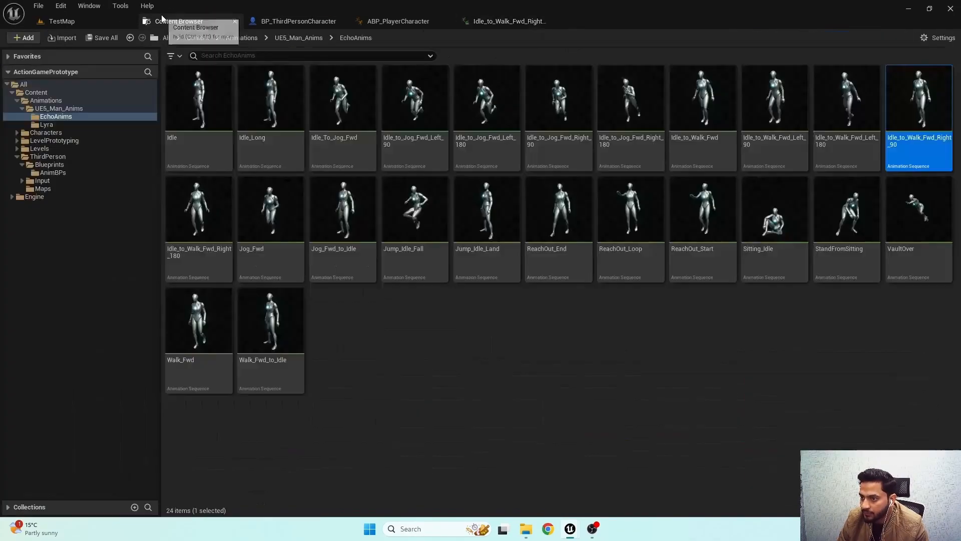
double_click(204, 228)
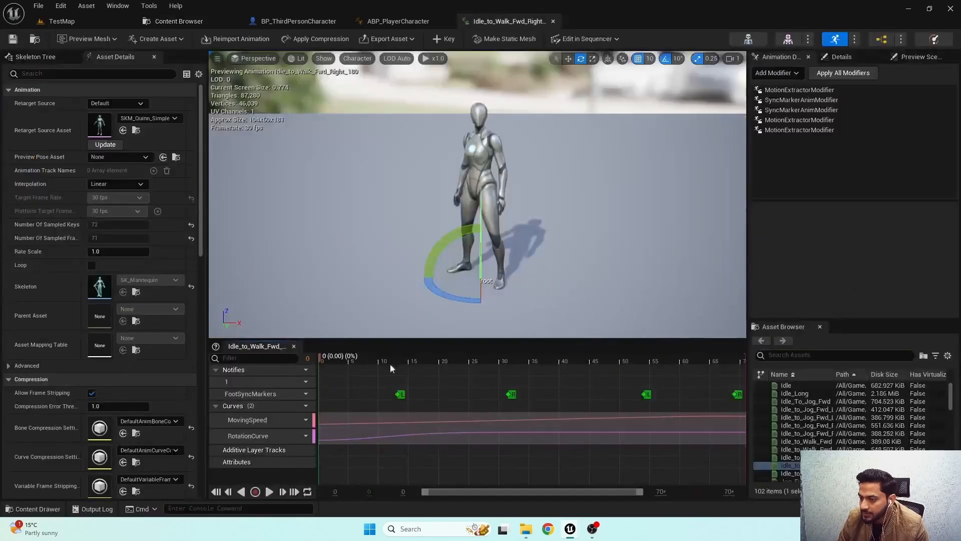
left_click(179, 21)
Return to ABP_PlayerCharacter, close the two start-animation function graphs, go up to WalkSM and compile the blueprint.
left_click(399, 21)
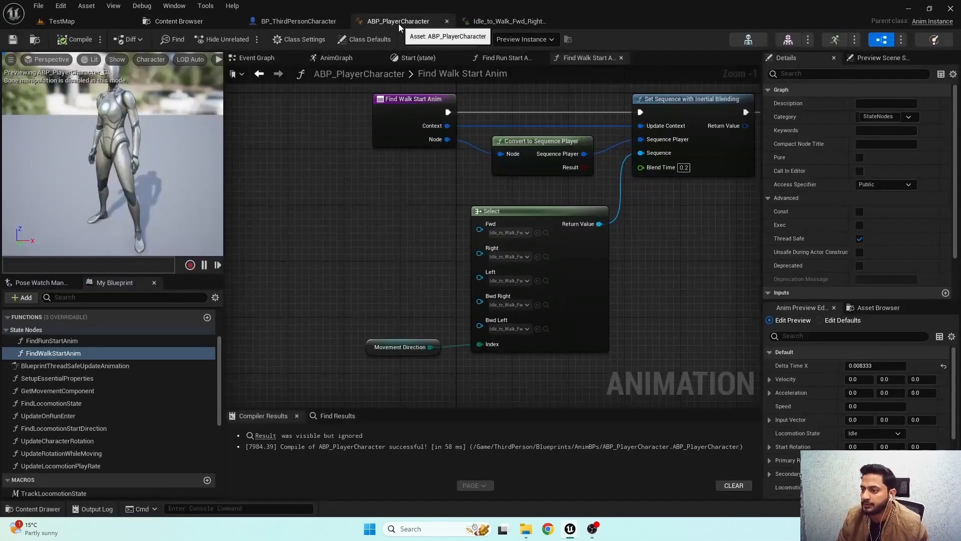
left_click(622, 57)
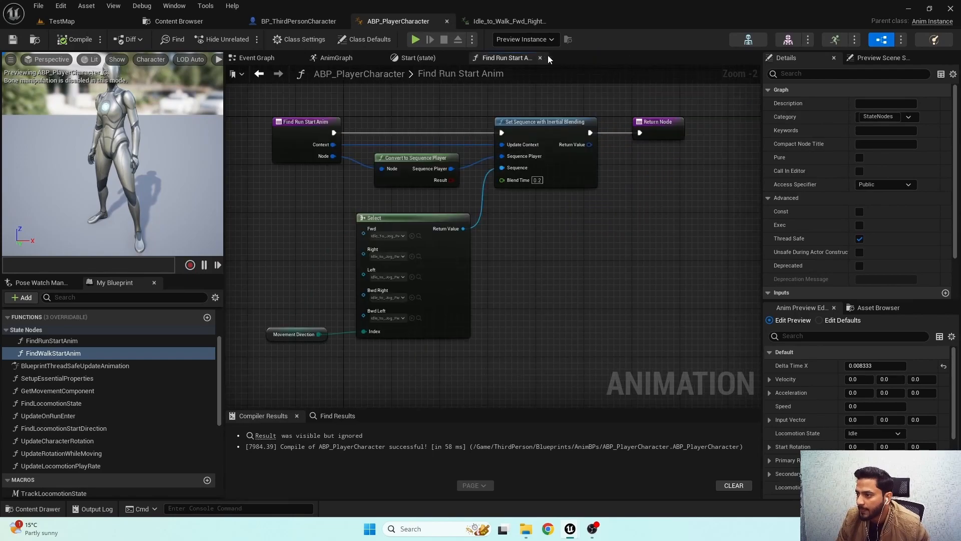
left_click(540, 57)
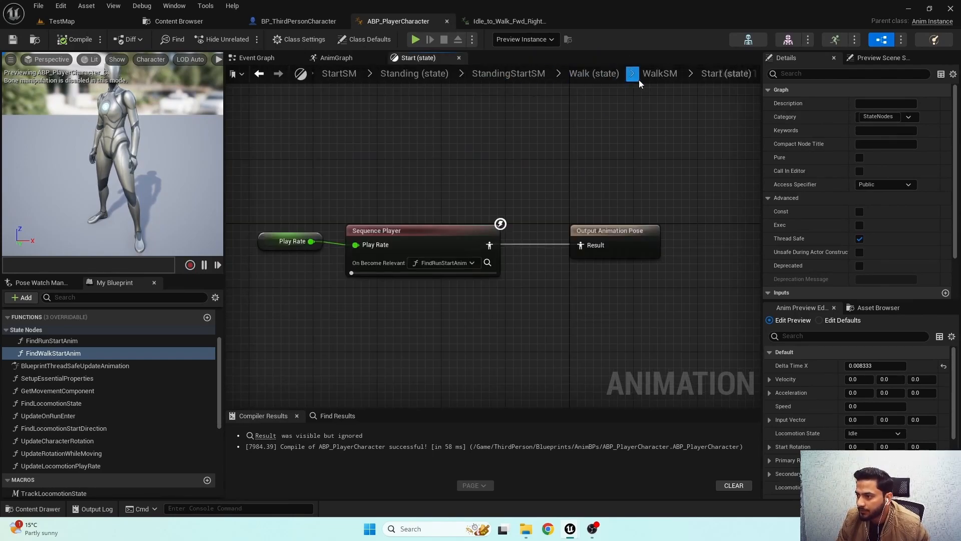
left_click(650, 75)
left_click(57, 42)
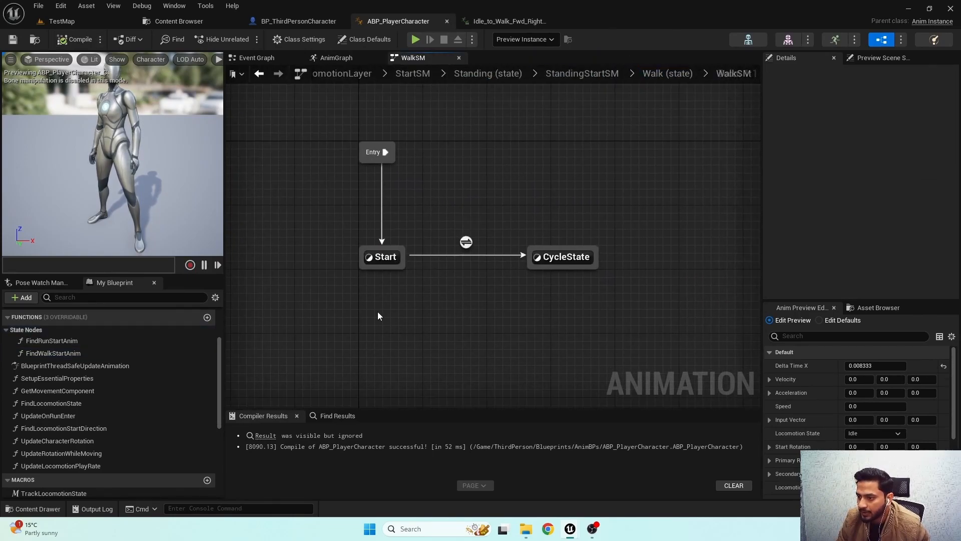
In WalkSM's Start state, set the Sequence Player's On Become Relevant function to FindWalkStartAnim, compile and save.
left_click(398, 265)
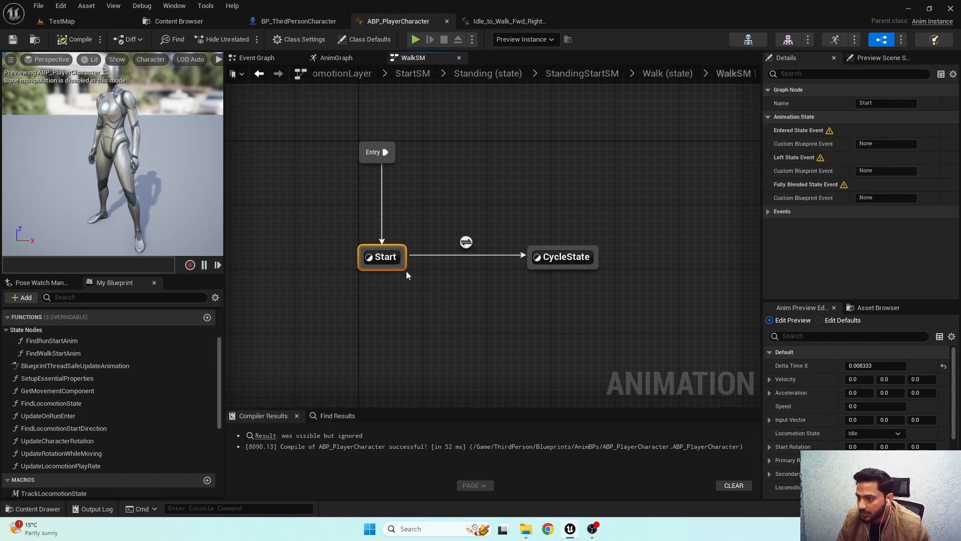
double_click(385, 257)
left_click(451, 223)
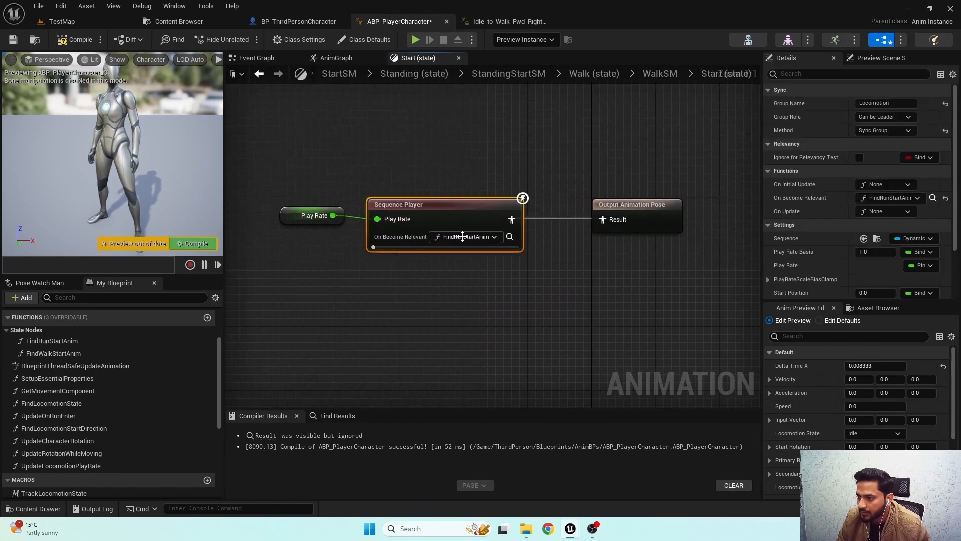
left_click(946, 198)
left_click(894, 197)
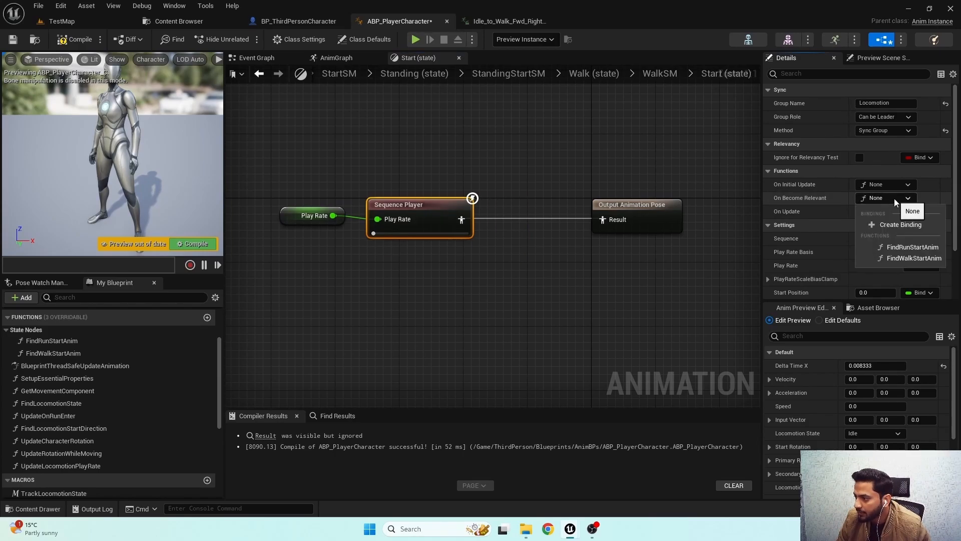
left_click(906, 258)
left_click(74, 40)
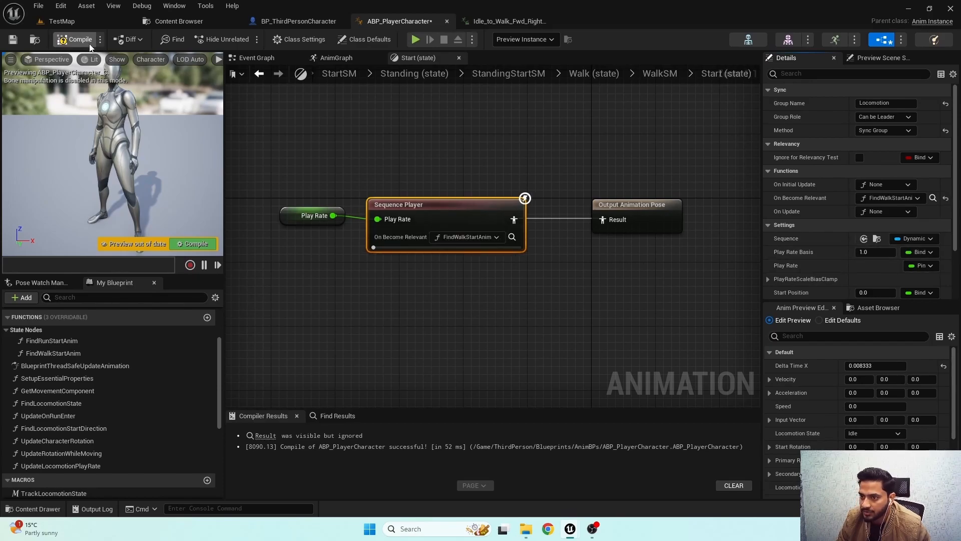
left_click(16, 38)
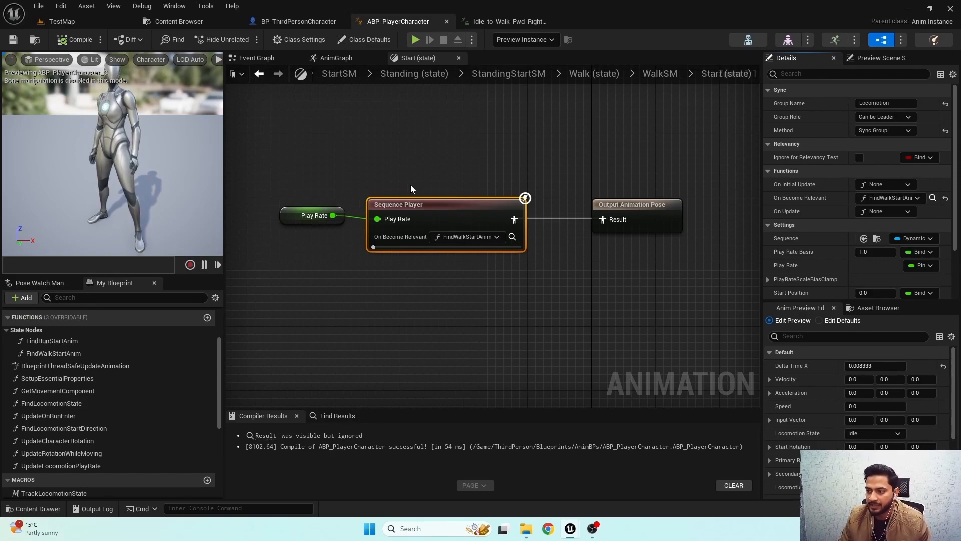
Review the Start state's nodes, the Start-to-CycleState transition settings and the CycleState in WalkSM.
left_click_drag(297, 146, 268, 137)
left_click_drag(269, 137, 490, 224)
double_click(467, 170)
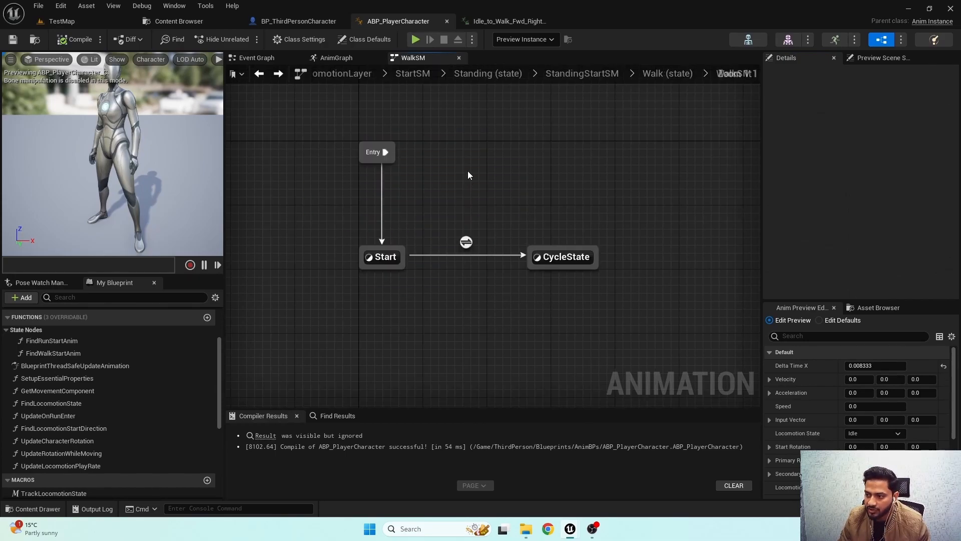
right_click_drag(474, 197, 460, 190)
left_click(453, 234)
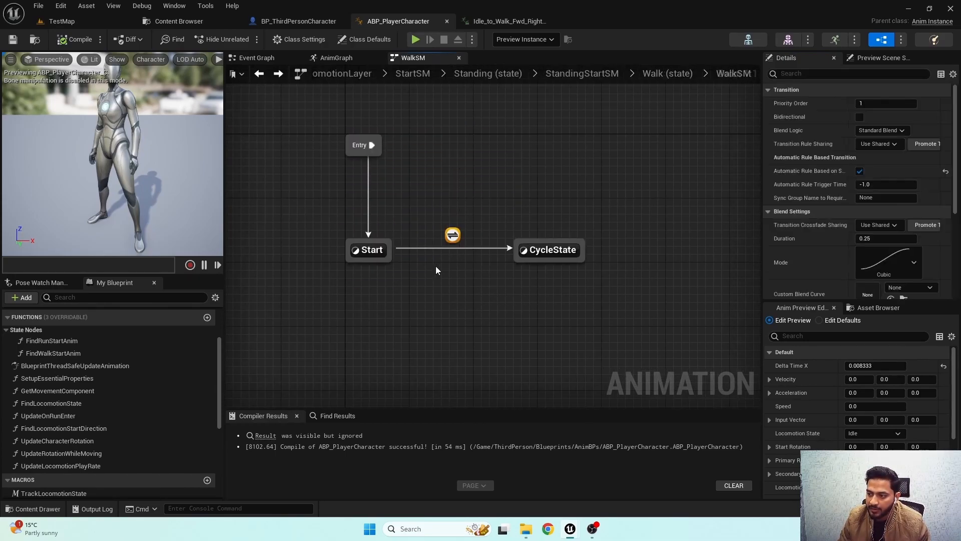
left_click(549, 253)
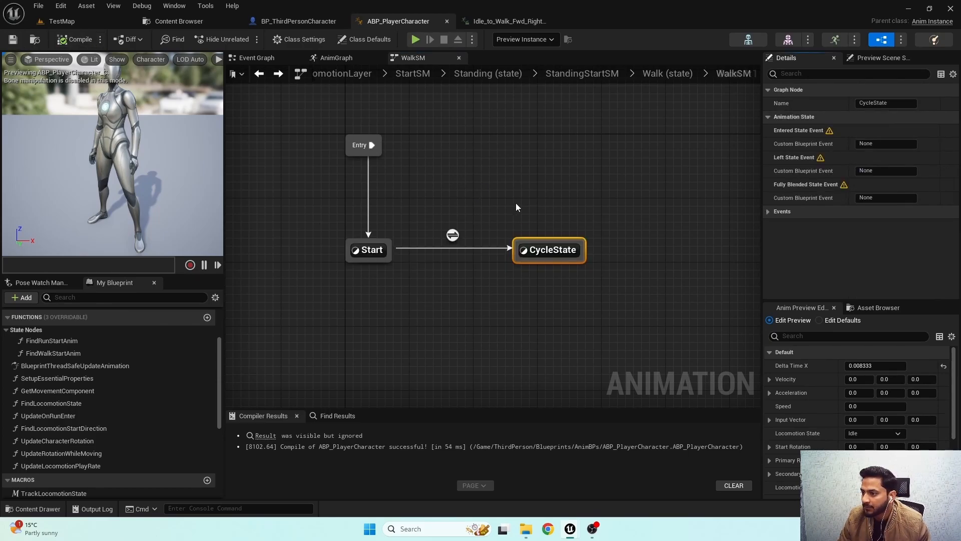
key("alt+Left")
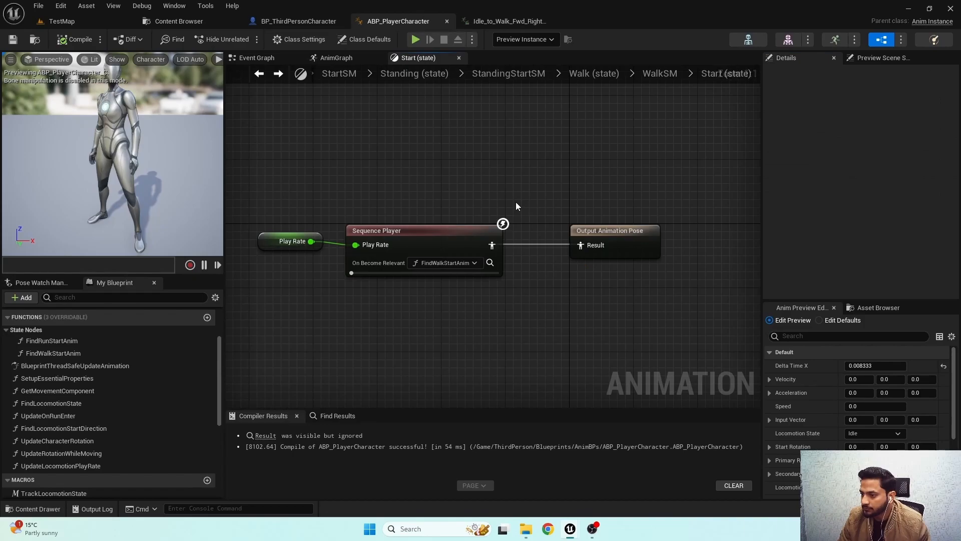
Go to StandingStartSM inside the Standing state, create a transition from Run to Walk and compile.
left_click(535, 74)
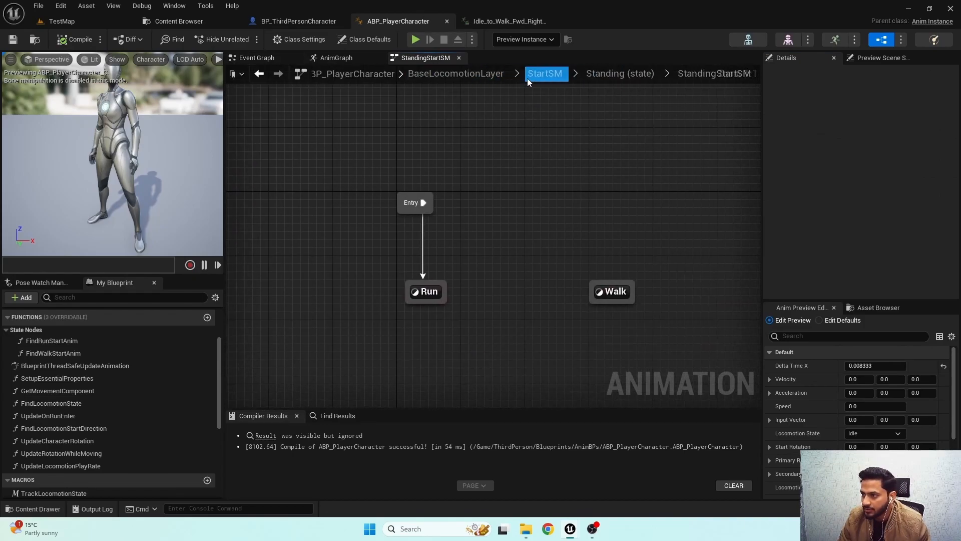
left_click(541, 74)
double_click(525, 298)
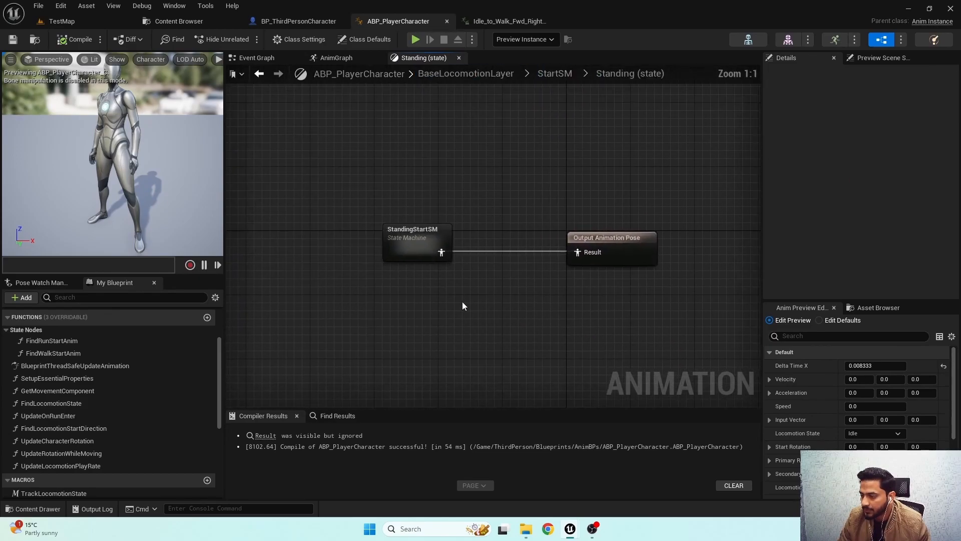
double_click(425, 253)
left_click_drag(561, 242, 553, 242)
left_click(476, 205)
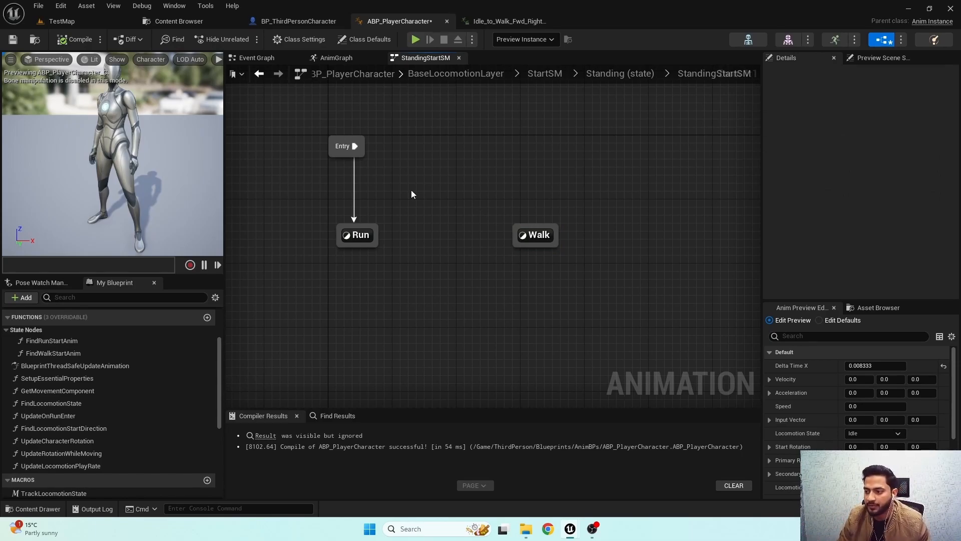
left_click_drag(378, 235, 533, 235)
left_click_drag(535, 236, 550, 236)
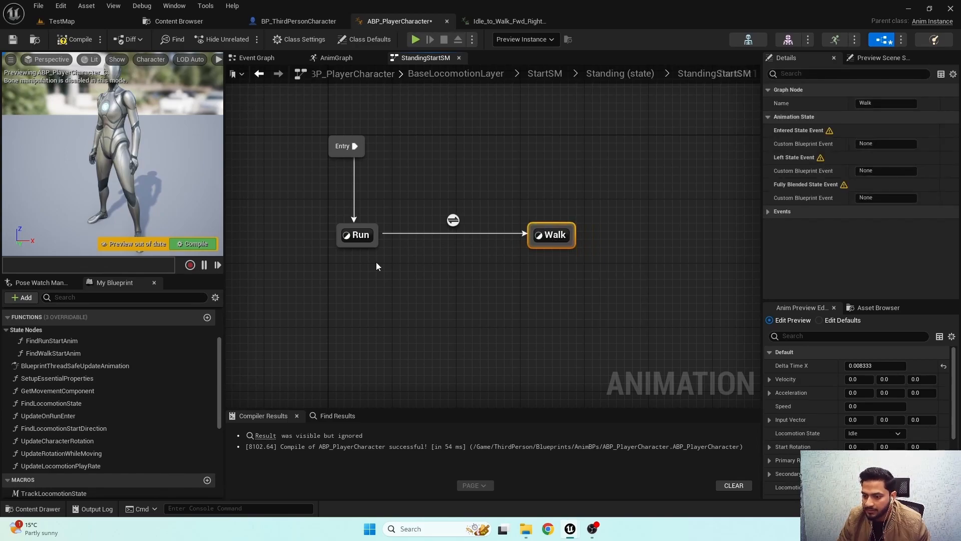
left_click(74, 39)
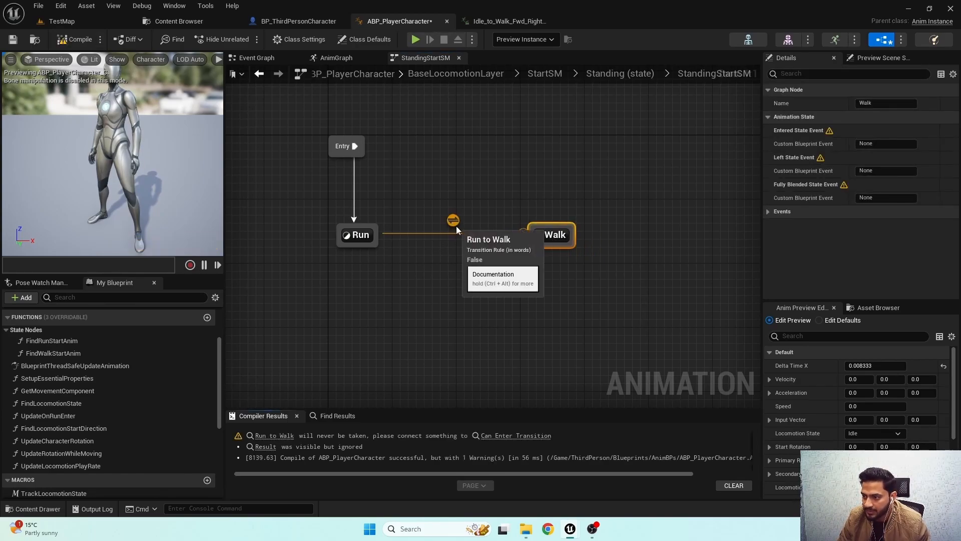
In the Run to Walk rule, compare Locomotion State for equality with Walk and feed the result into Can Enter Transition.
double_click(454, 221)
right_click_drag(281, 252, 349, 245)
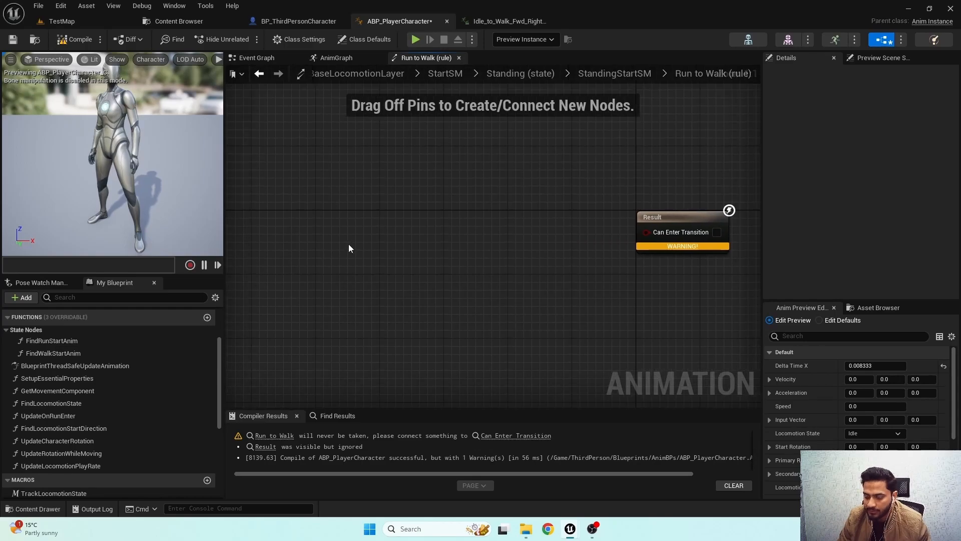
right_click(349, 245)
type("get locomoti")
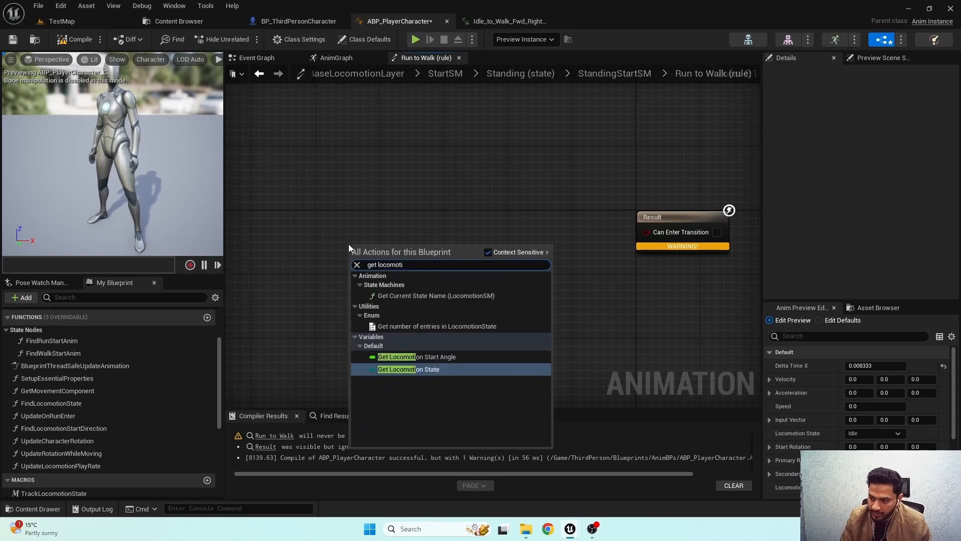
key("Return")
mouse_move(369, 251)
left_mouse_down()
mouse_move(257, 244)
mouse_move(375, 263)
mouse_move(374, 250)
left_mouse_up()
type("==")
left_click(434, 322)
left_click(385, 262)
left_click(373, 276)
left_click_drag(496, 254, 646, 232)
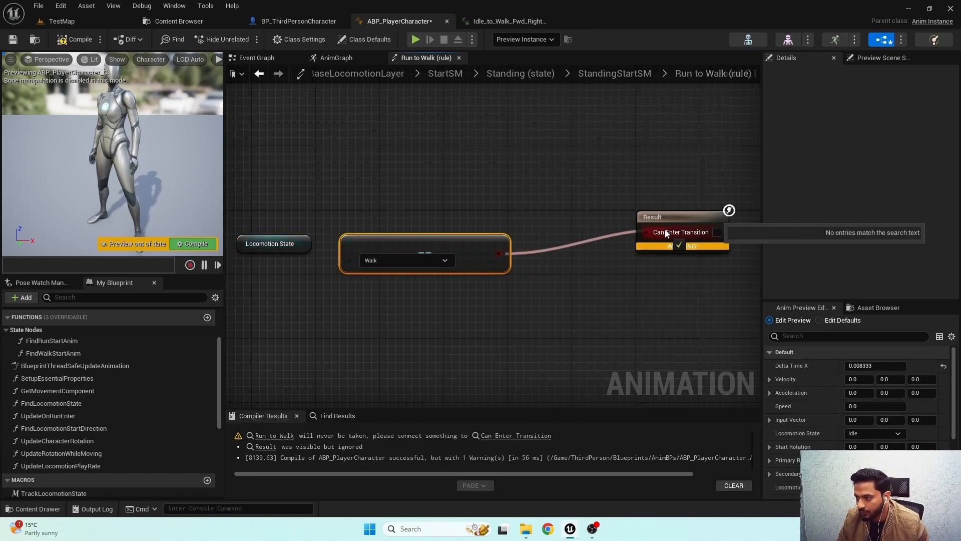
Copy the Locomotion State comparison from the Run to Walk rule, create a Walk to Run transition and paste it into that rule.
left_click_drag(239, 211, 485, 242)
double_click(480, 208)
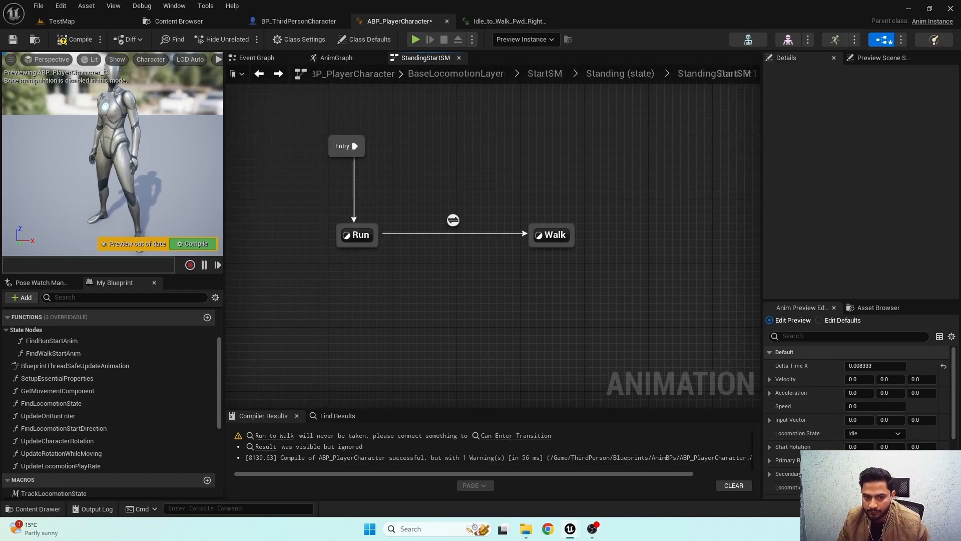
left_click_drag(540, 246, 373, 239)
double_click(453, 254)
key("ctrl+v")
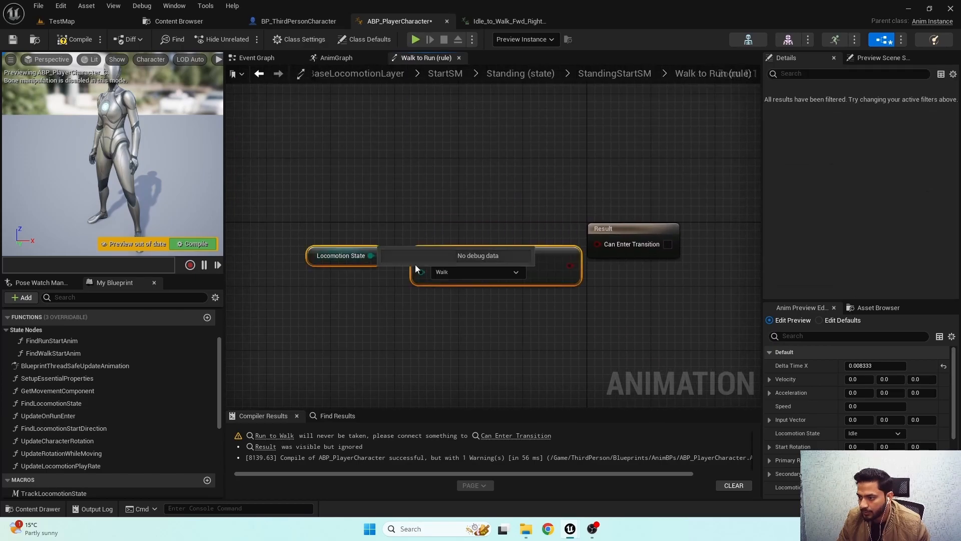
In the Walk to Run rule, compare Locomotion State with Run, feed the result into Can Enter Transition and return to StandingStartSM.
left_click_drag(501, 254, 461, 246)
left_click(431, 265)
left_click(408, 286)
left_click_drag(530, 258, 601, 243)
key("alt+Left")
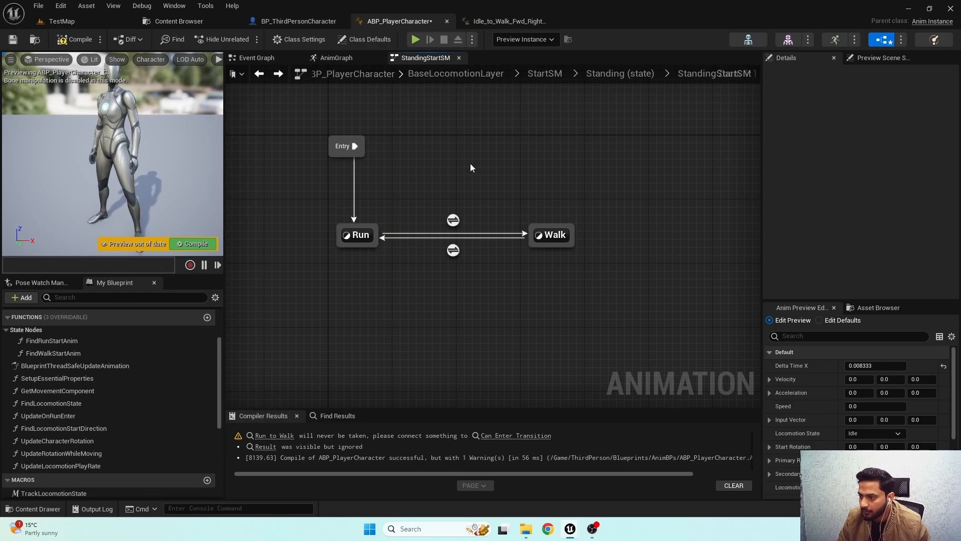
Set the blend duration of both Run and Walk transitions to 0.35, then compile and save.
left_click_drag(445, 275, 445, 274)
left_click(882, 198)
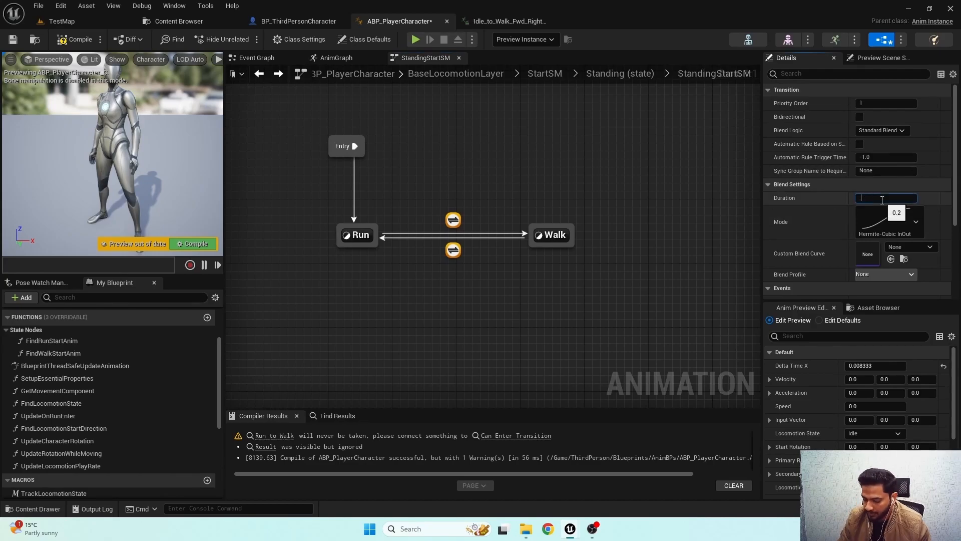
left_click(75, 39)
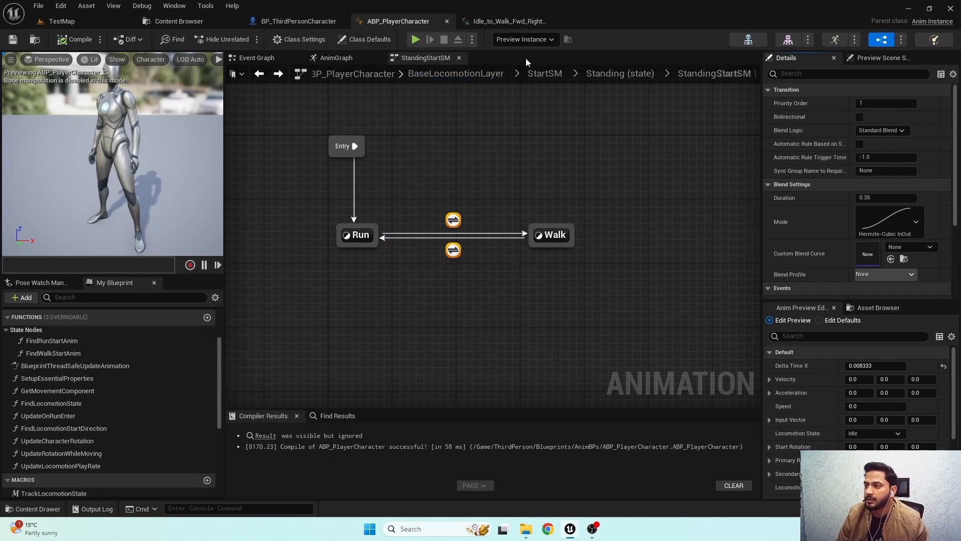
Close the open walk start animation and playtest TestMap, moving the character forward, sideways and backward before ending the session.
left_click(554, 21)
left_click(192, 21)
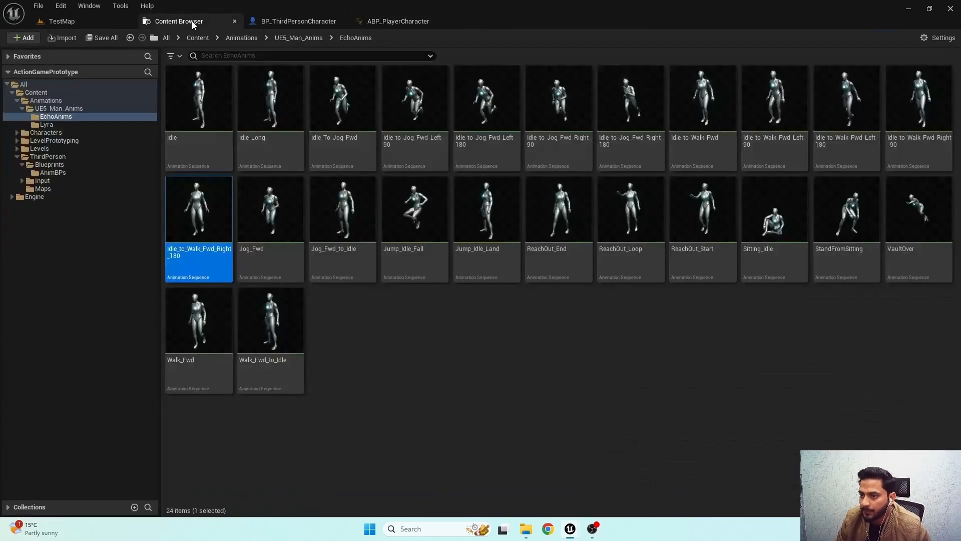
left_click(89, 21)
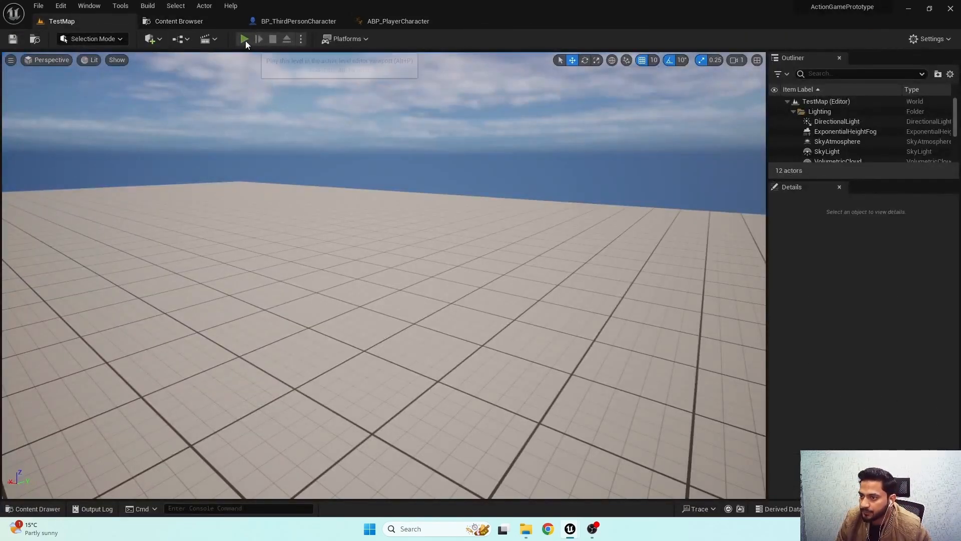
left_click(244, 39)
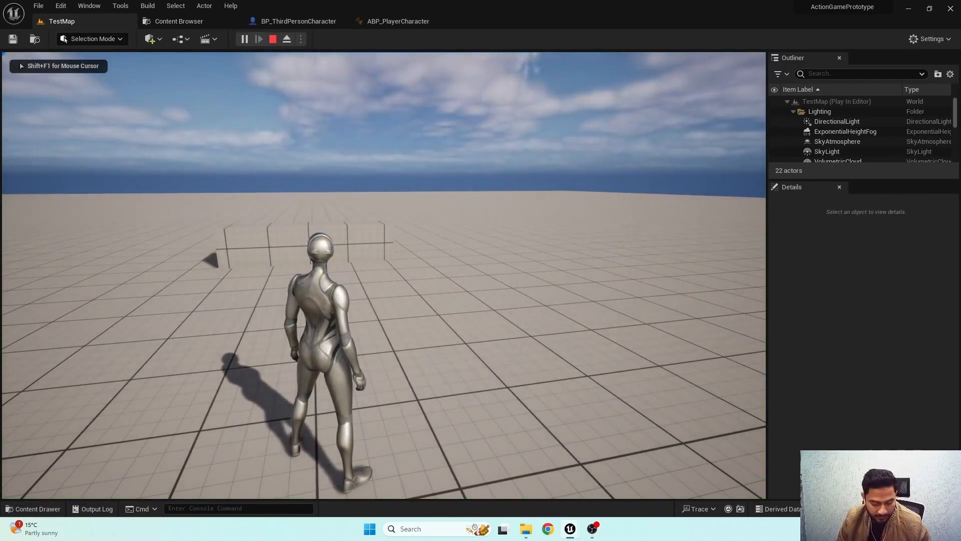
key("w")
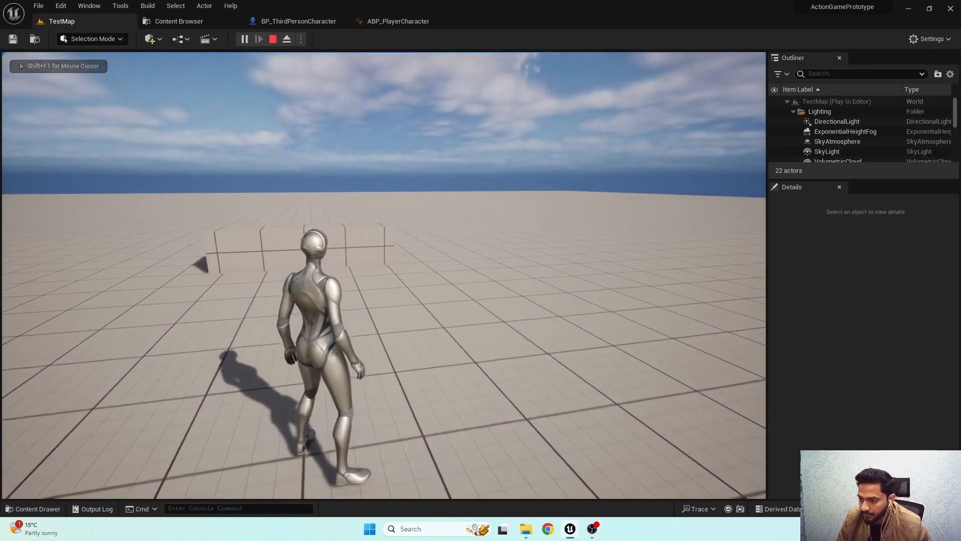
key("a")
key("d")
key("a")
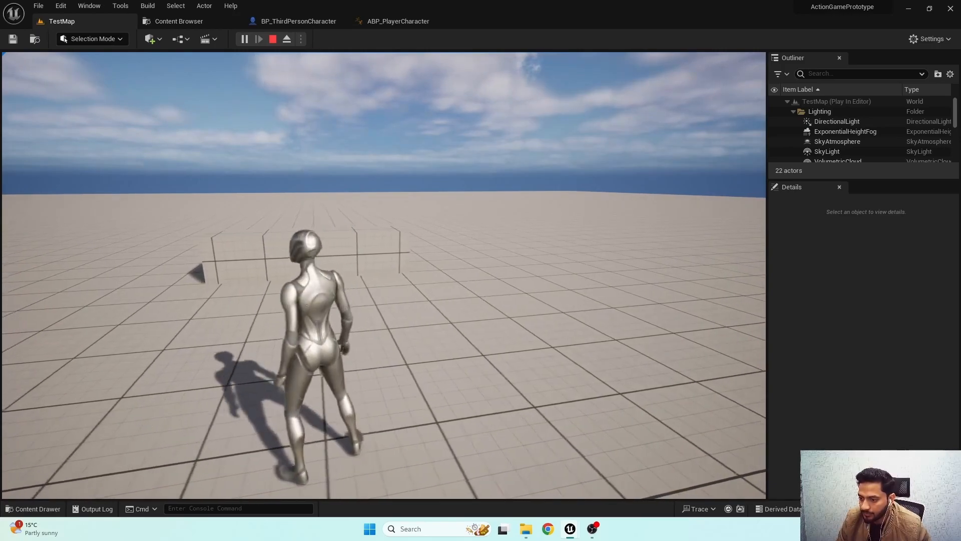
key("d")
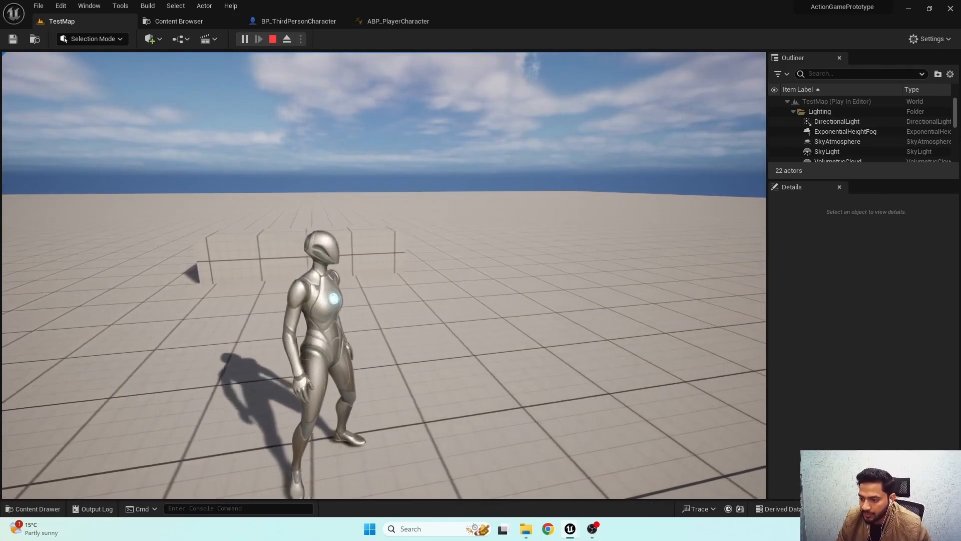
key("w")
key("s")
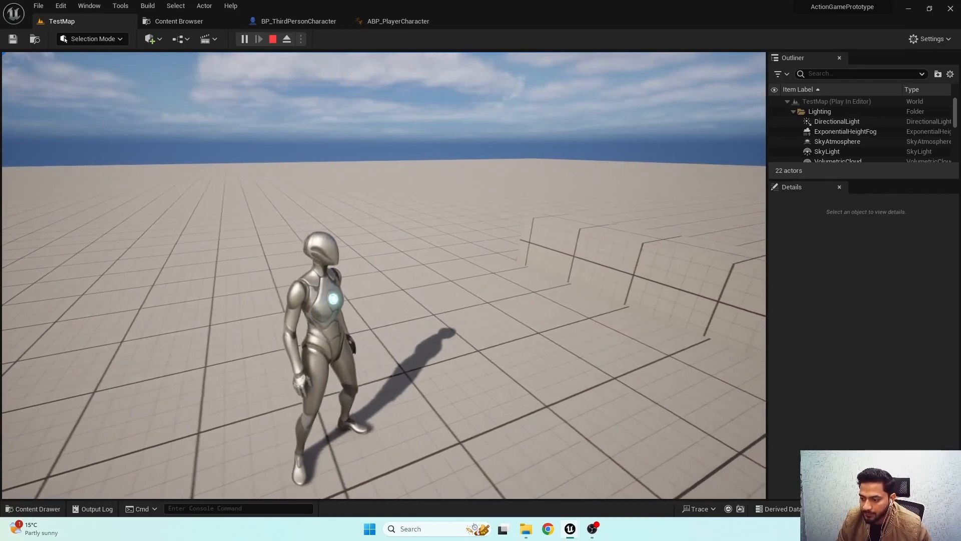
key("Escape")
Return to ABP_PlayerCharacter's Event Graph and examine the Track Locomotion State nodes and the calls on the Run branch.
left_click(383, 22)
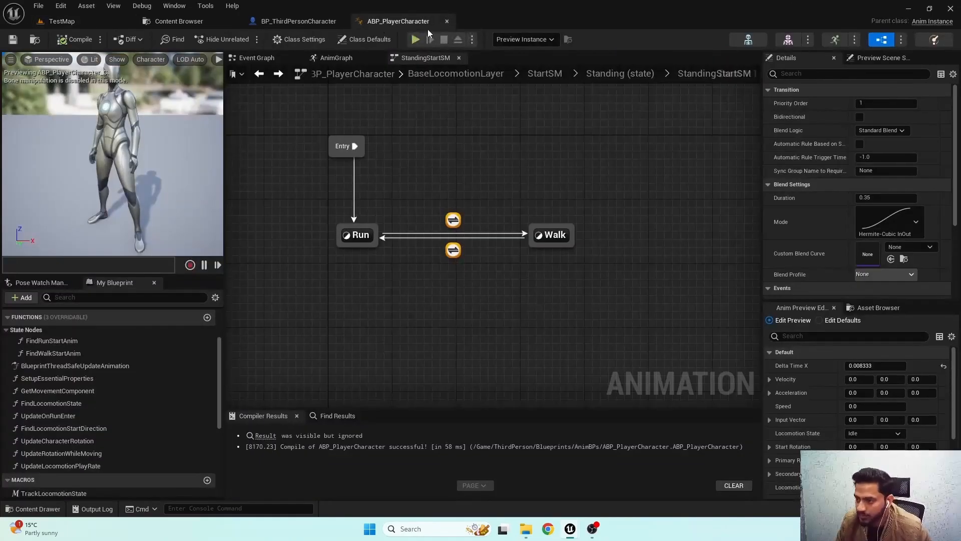
left_click(256, 58)
right_click_drag(481, 215, 334, 222)
scroll(371, 199, "up", 3)
scroll(371, 203, "down", 2)
left_click_drag(354, 109, 575, 289)
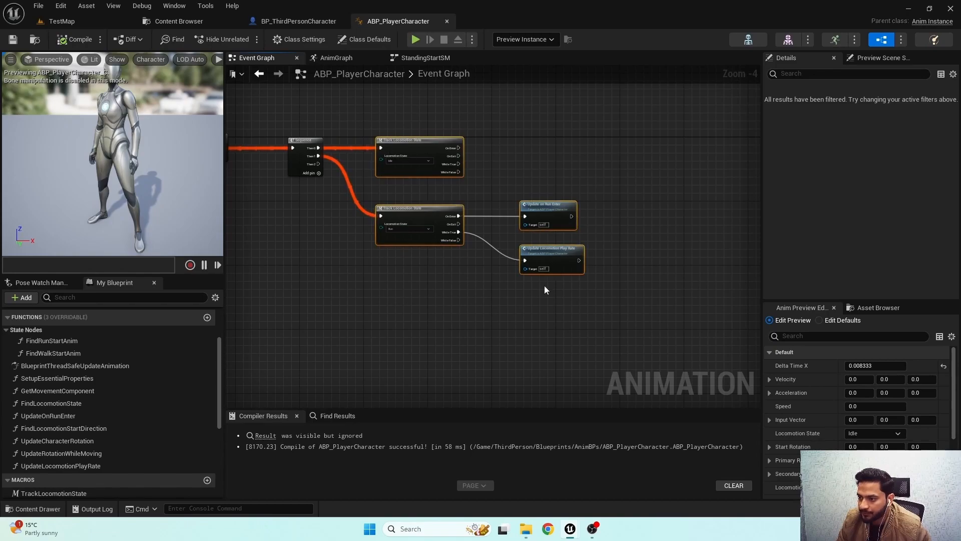
scroll(376, 298, "up", 1)
mouse_move(375, 298)
right_mouse_down()
mouse_move(395, 353)
mouse_move(381, 284)
right_mouse_up()
left_click(380, 285)
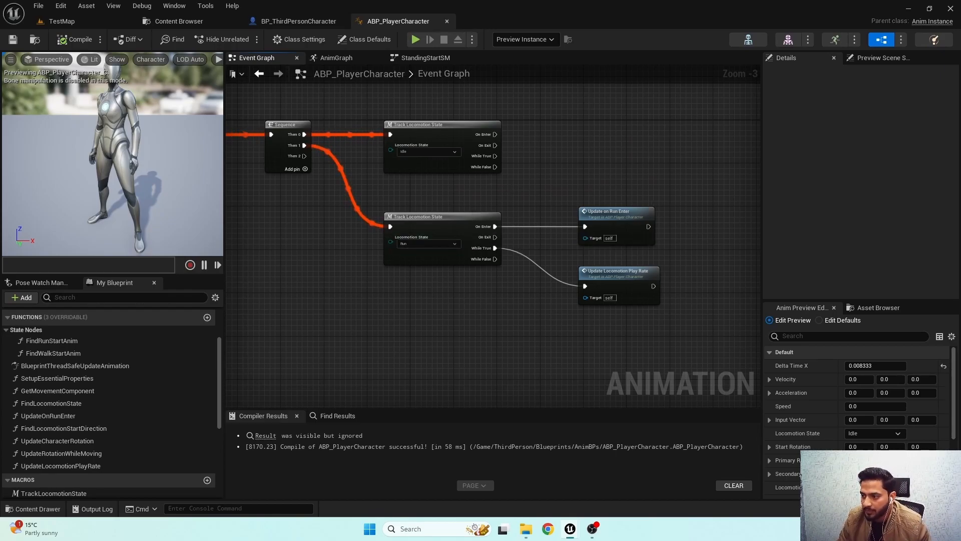
Duplicate the Run Track Locomotion State node with its two update calls, connect the copy to the Sequence's Then 2, compile and save.
right_click_drag(508, 189, 512, 171)
left_click_drag(434, 149, 665, 278)
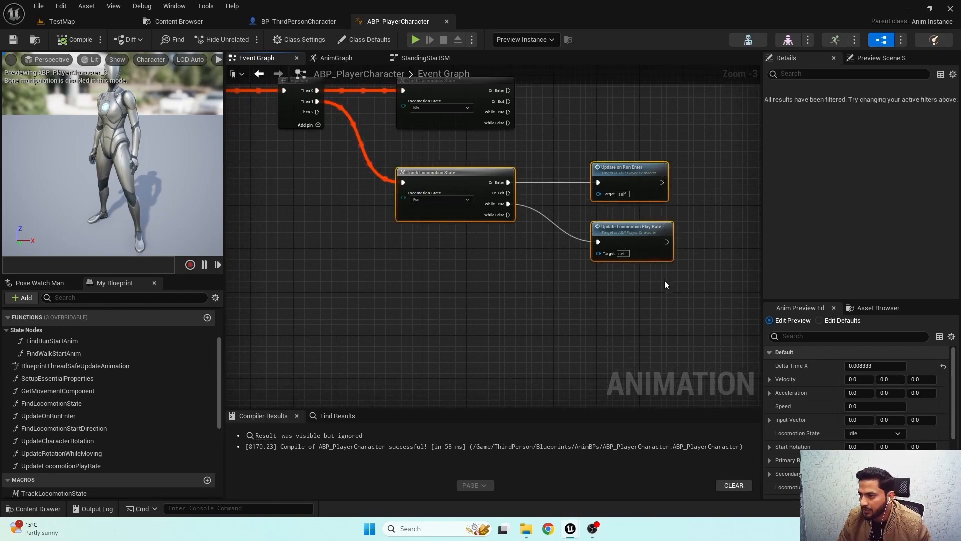
key("ctrl+c")
key("ctrl+v")
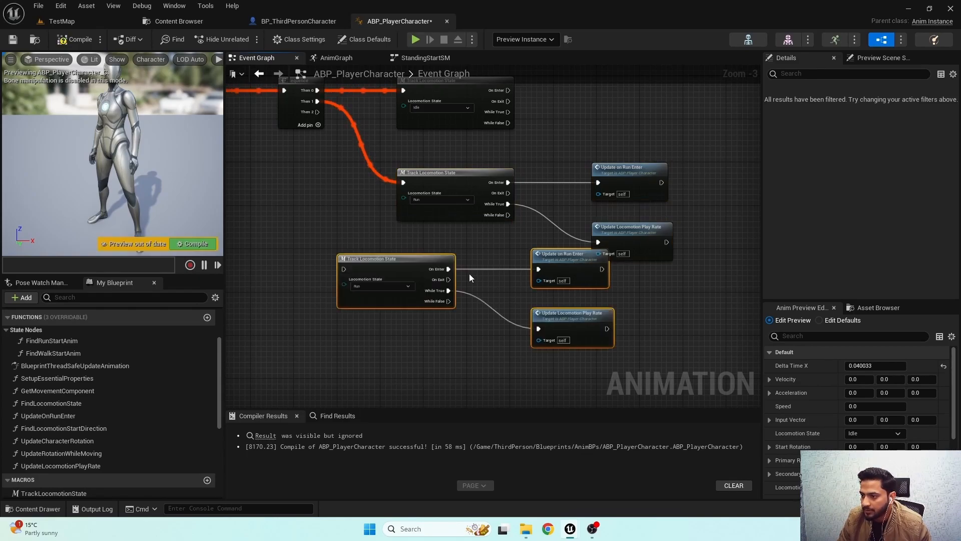
left_click_drag(425, 260, 484, 292)
right_click_drag(313, 153, 375, 189)
left_click_drag(378, 147, 464, 336)
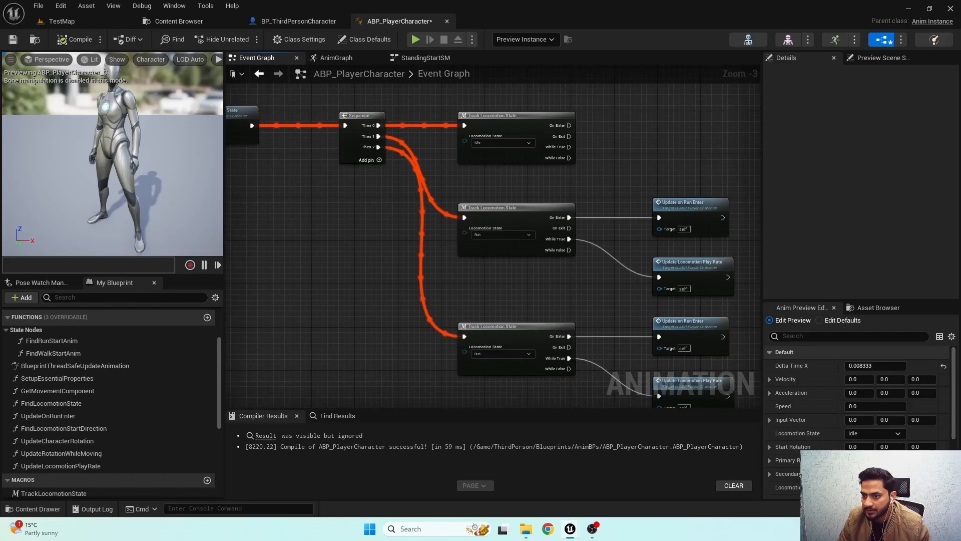
left_click(13, 39)
Set the duplicated Track Locomotion State node's Locomotion State to Walk, then compile and save.
right_click_drag(413, 300, 353, 183)
scroll(393, 243, "up", 3)
right_click_drag(478, 157, 463, 224)
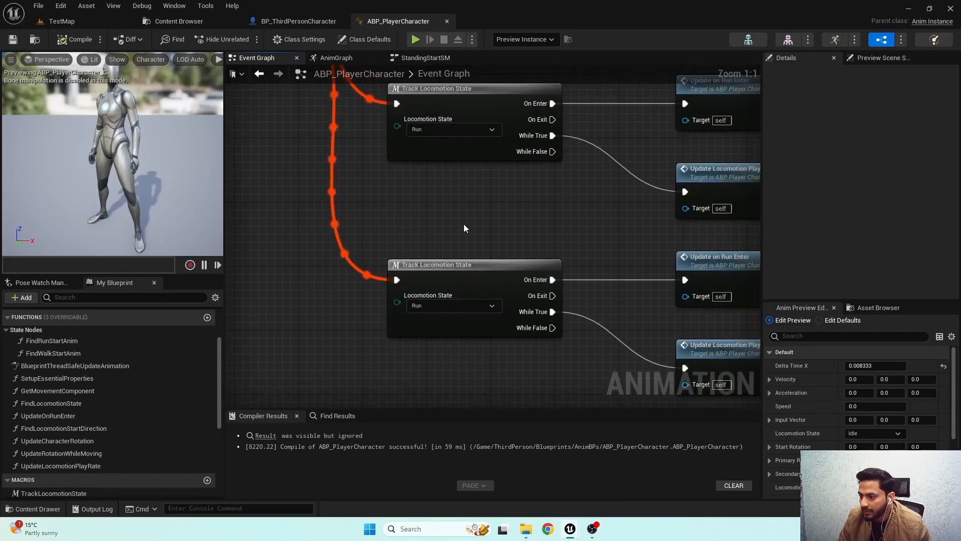
scroll(464, 223, "down", 2)
right_click_drag(464, 256, 461, 215)
left_click(451, 278)
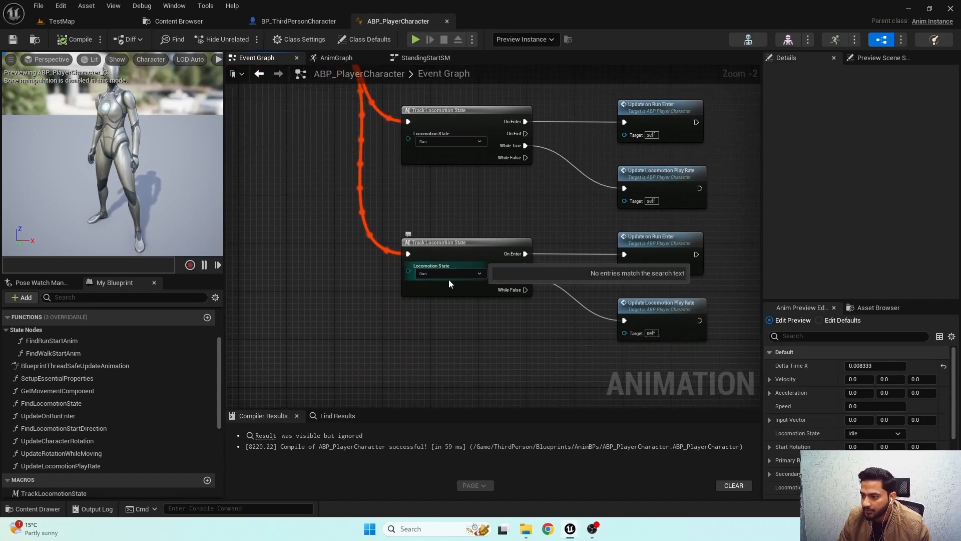
scroll(451, 278, "up", 2)
left_click(433, 271)
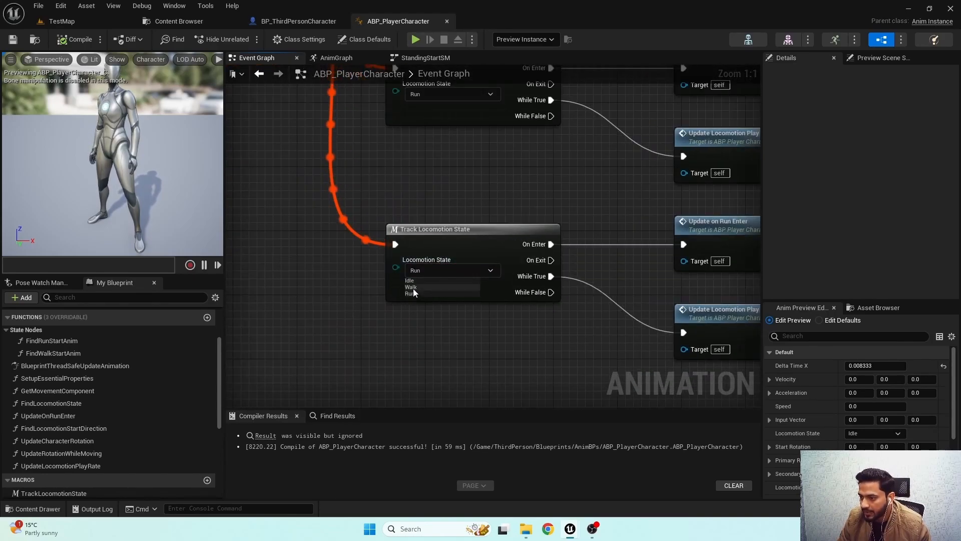
left_click(413, 288)
left_click(13, 39)
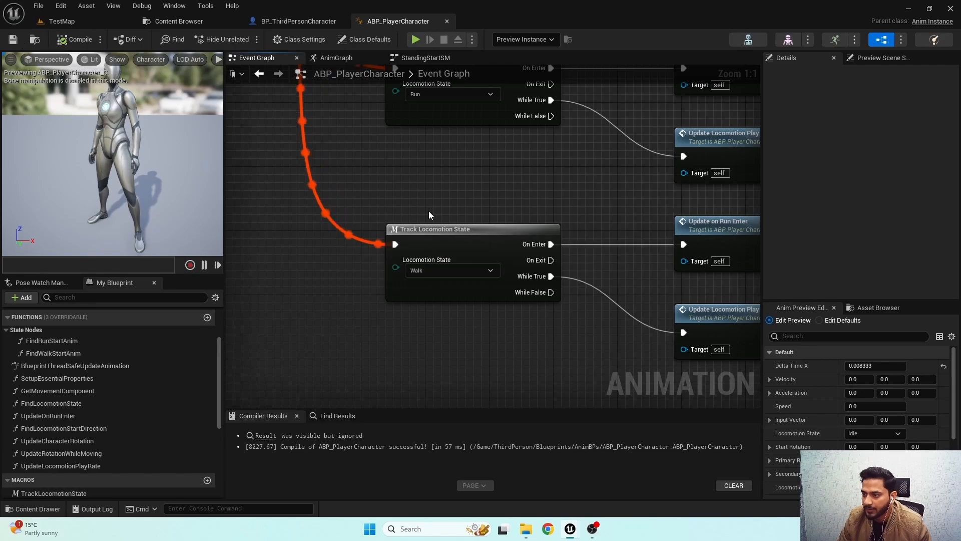
Examine the Walk branch's Update on Run Enter and Update Locomotion Play Rate calls alongside the Run branch.
scroll(428, 212, "down", 3)
right_click_drag(472, 214, 394, 218)
scroll(394, 218, "up", 2)
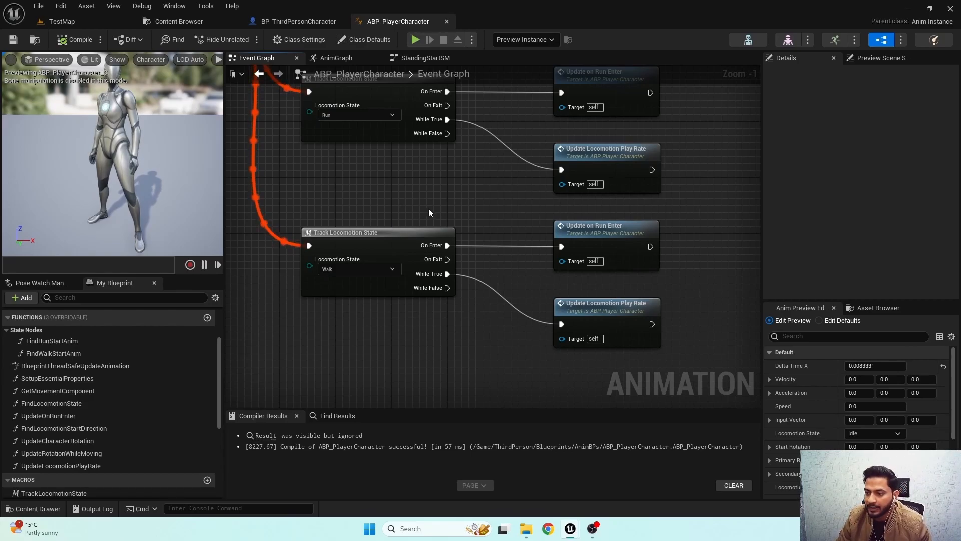
right_click_drag(470, 209, 424, 218)
left_click_drag(258, 203, 649, 284)
left_click(651, 285)
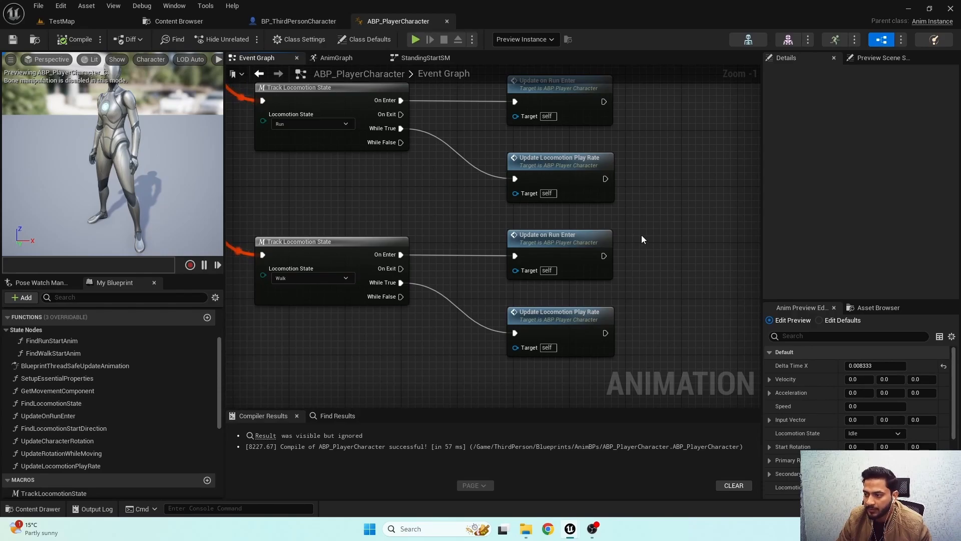
right_click_drag(666, 219, 593, 259)
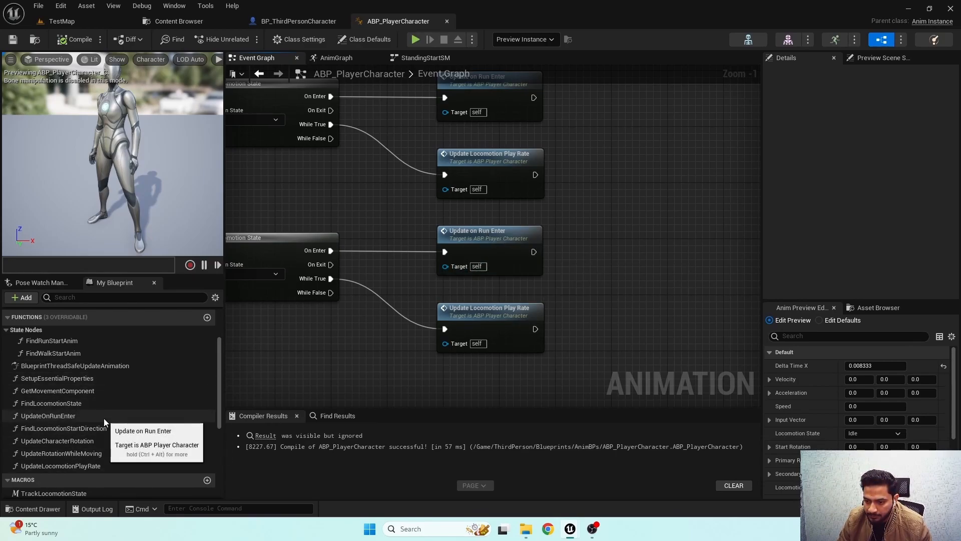
Duplicate the UpdateOnRunEnter function, name the copy UpdateOnWalkEnter, then compile and save.
scroll(87, 412, "down", 4)
scroll(86, 412, "up", 2)
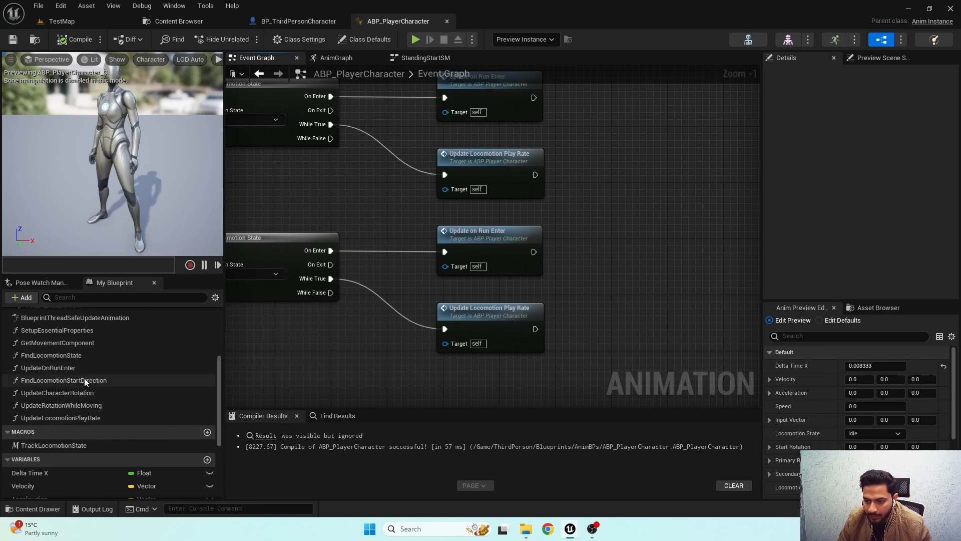
left_click(58, 367)
key("ctrl+d")
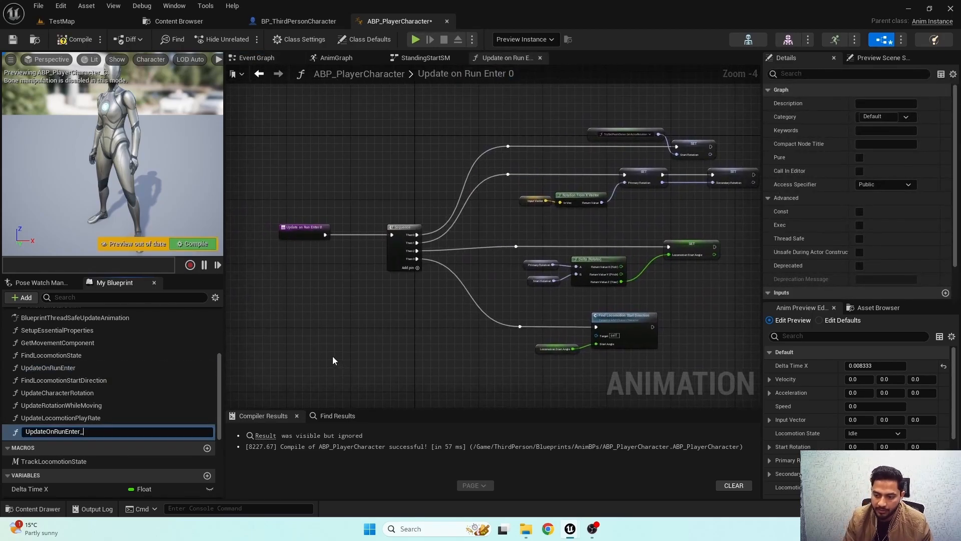
key("Left")
key("Left")
key("Left")
key("Left")
key("Left")
key("BackSpace")
key("BackSpace")
type("wALK")
key("BackSpace")
key("BackSpace")
key("BackSpace")
type("Walk")
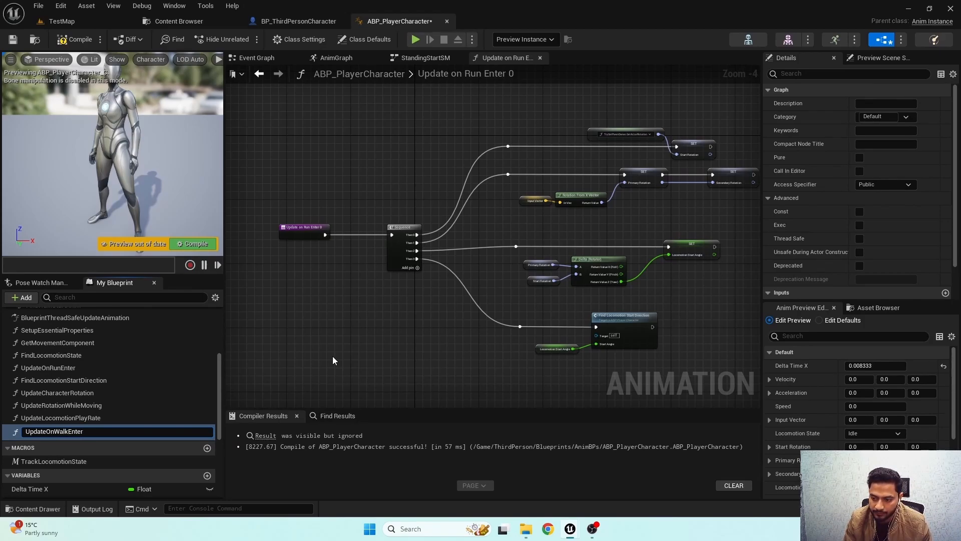
key("Return")
left_click(75, 39)
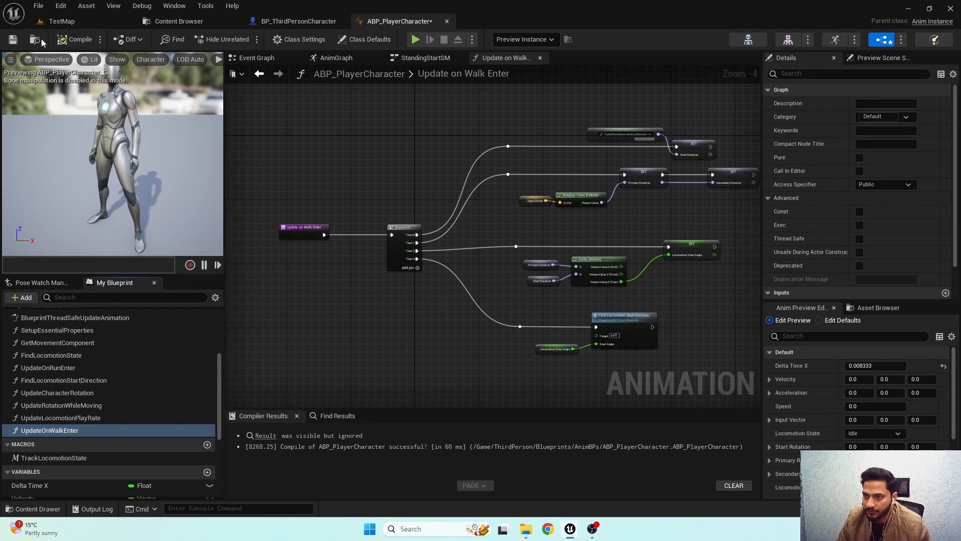
left_click(13, 39)
Look over the UpdateOnWalkEnter function's rotation and start direction nodes and close its graph.
scroll(533, 249, "up", 3)
scroll(451, 210, "down", 3)
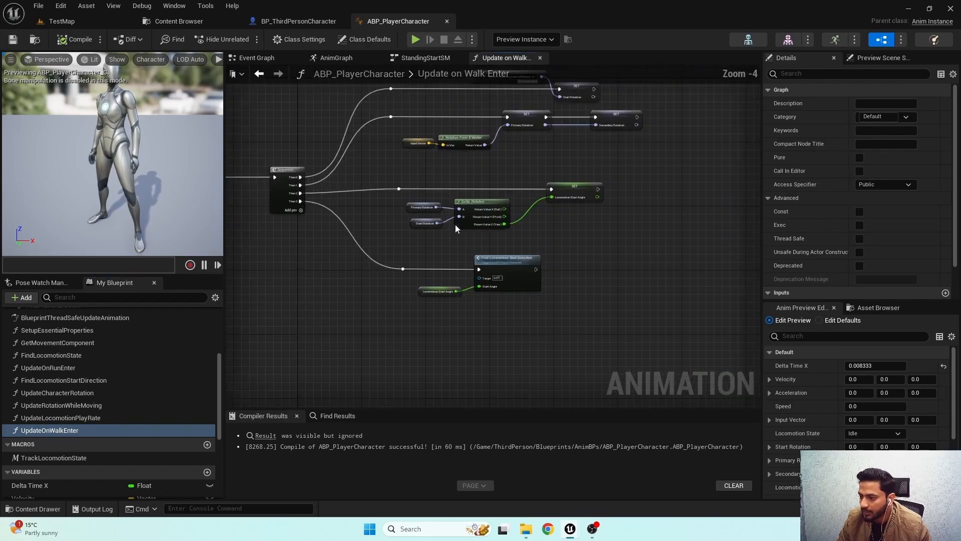
scroll(501, 205, "up", 2)
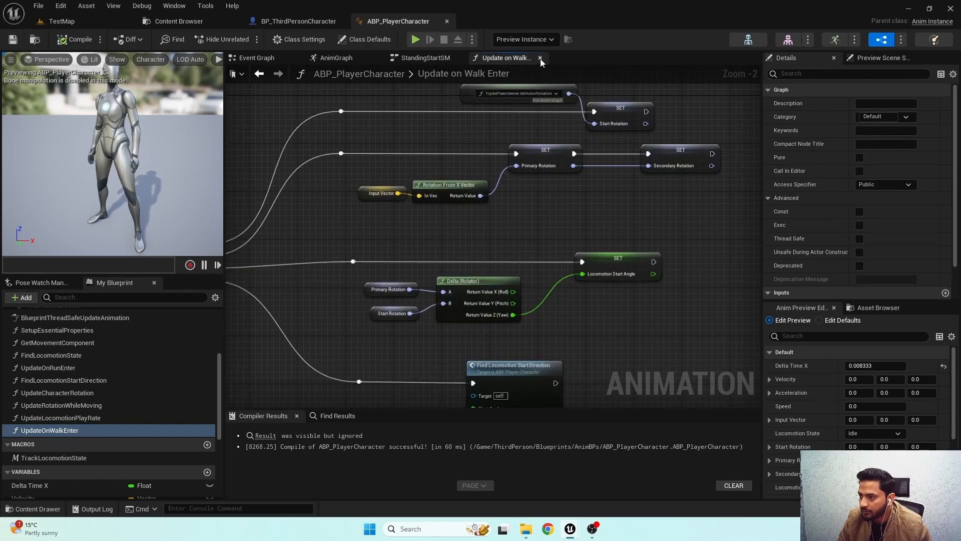
scroll(500, 170, "down", 2)
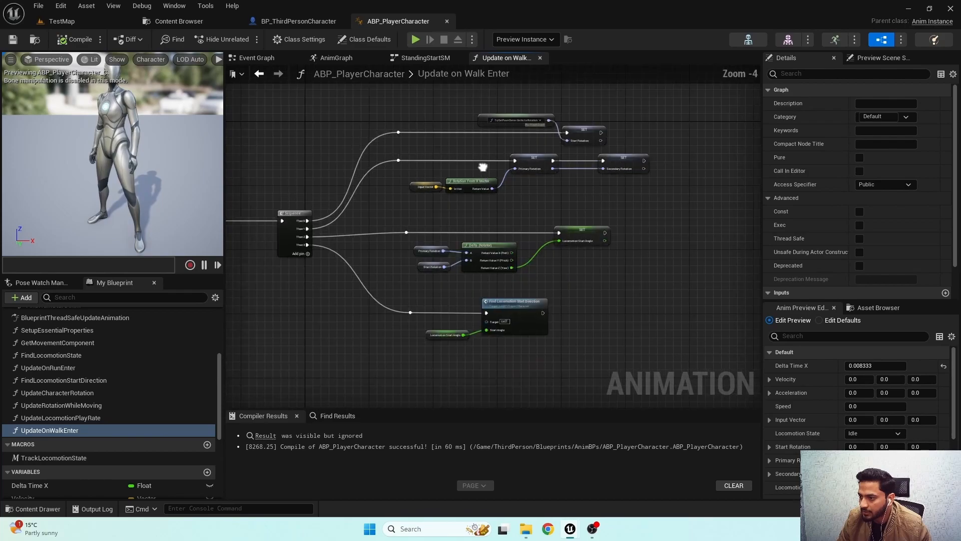
left_click(540, 57)
Replace the Walk branch's Update on Run Enter call with Update on Walk Enter, connect it to On Enter, compile and save.
left_click(256, 58)
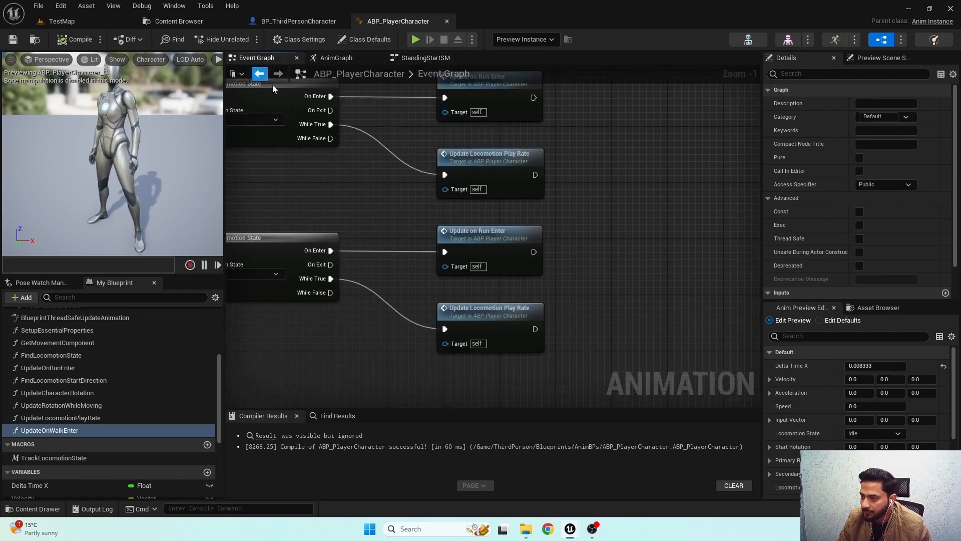
left_click(506, 230)
key("Delete")
left_click_drag(60, 431, 451, 236)
left_click_drag(331, 250, 486, 241)
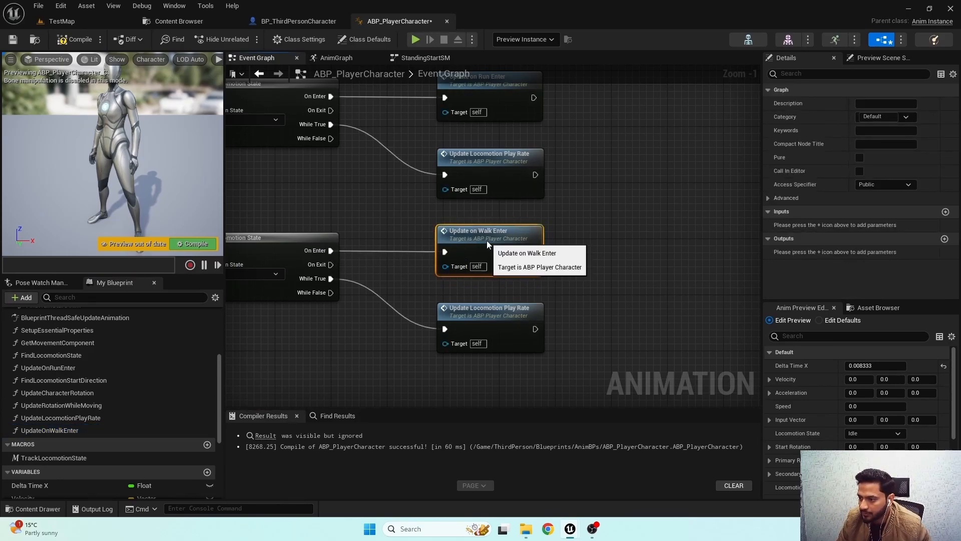
left_click(70, 39)
scroll(386, 213, "down", 3)
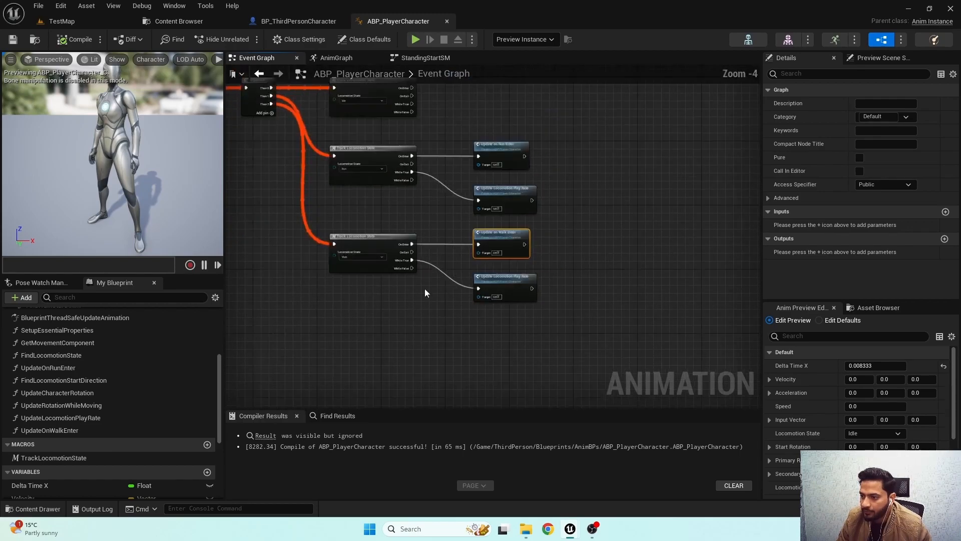
Examine the Update Locomotion Play Rate function called in the Walk branch, from its speed division to the play rate setter.
scroll(424, 289, "up", 2)
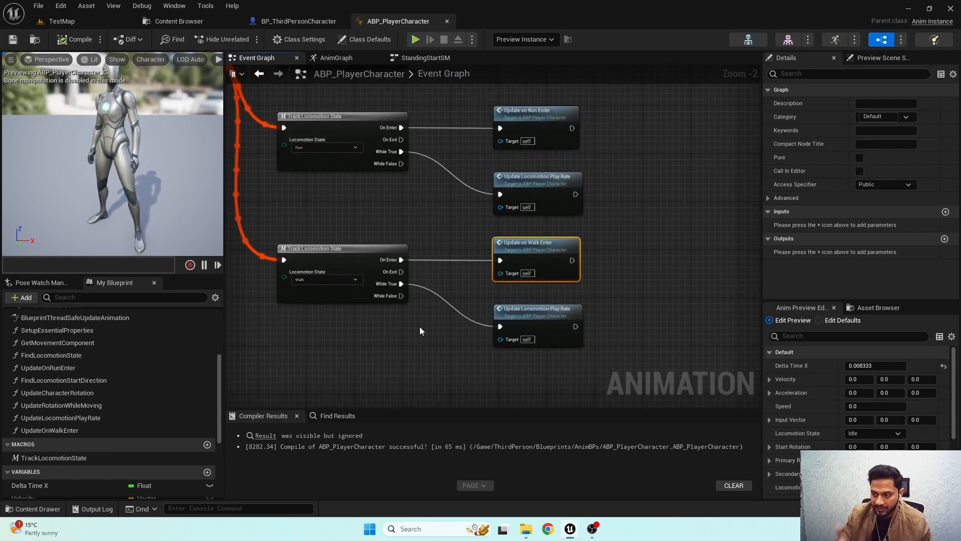
left_click(543, 328)
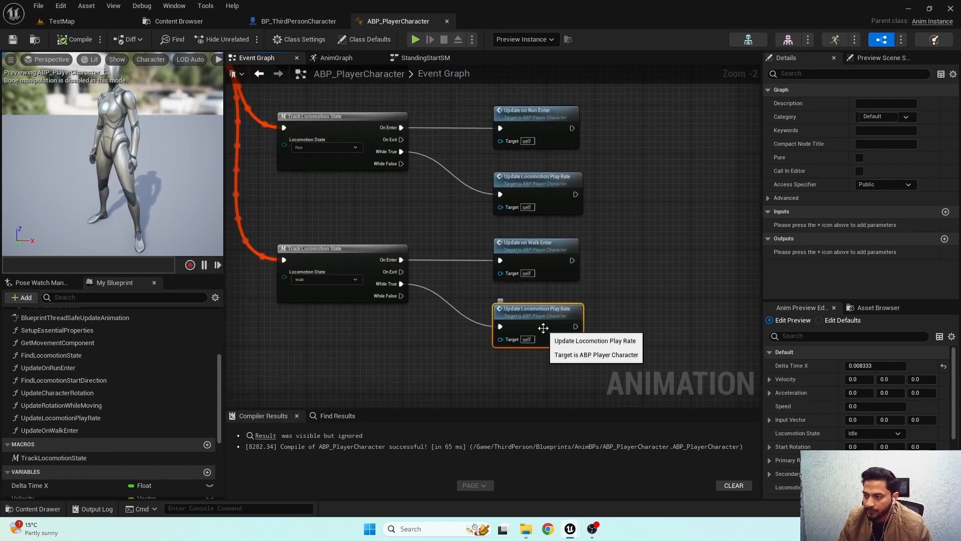
double_click(543, 328)
scroll(544, 315, "down", 1)
right_click_drag(476, 329, 505, 324)
left_click_drag(335, 262, 480, 329)
left_click_drag(455, 269, 510, 269)
left_click(529, 331)
right_click_drag(529, 332, 456, 356)
scroll(422, 278, "down", 3)
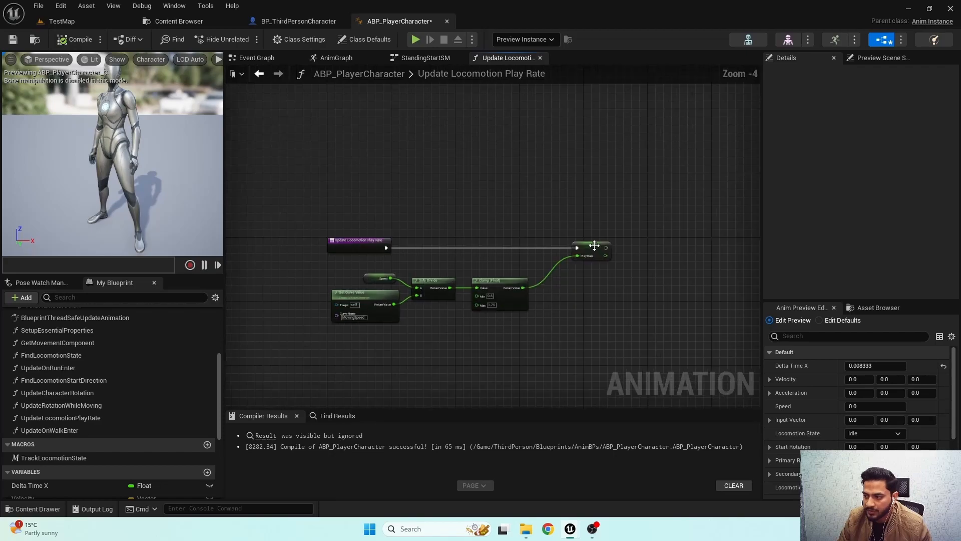
left_click_drag(596, 247, 583, 246)
left_click_drag(271, 206, 283, 175)
left_click_drag(283, 175, 620, 356)
left_click(585, 212)
key("alt+Left")
Compile and save ABP_PlayerCharacter, then look over the Run and Walk branches in the Event Graph.
left_click(73, 38)
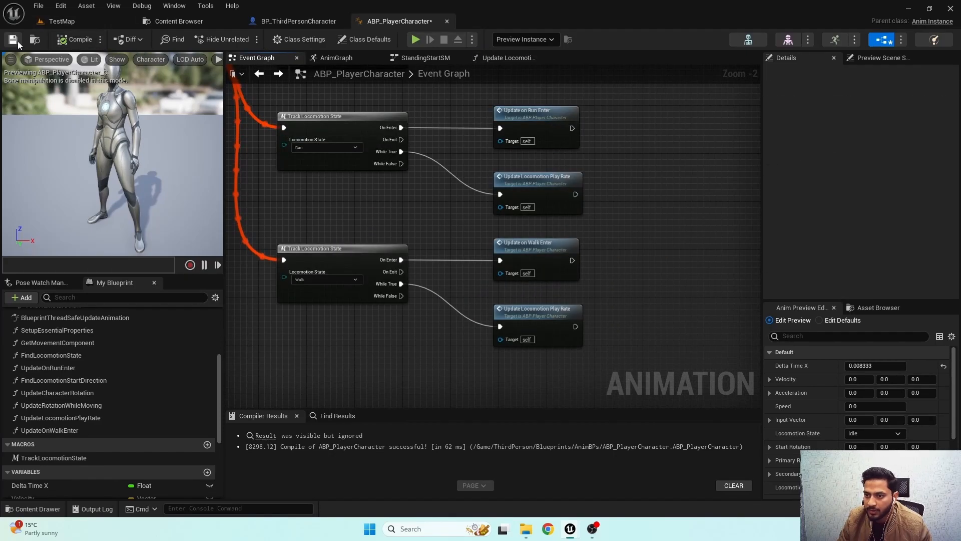
left_click(17, 41)
scroll(433, 260, "down", 4)
scroll(435, 256, "up", 2)
right_click_drag(458, 263, 402, 246)
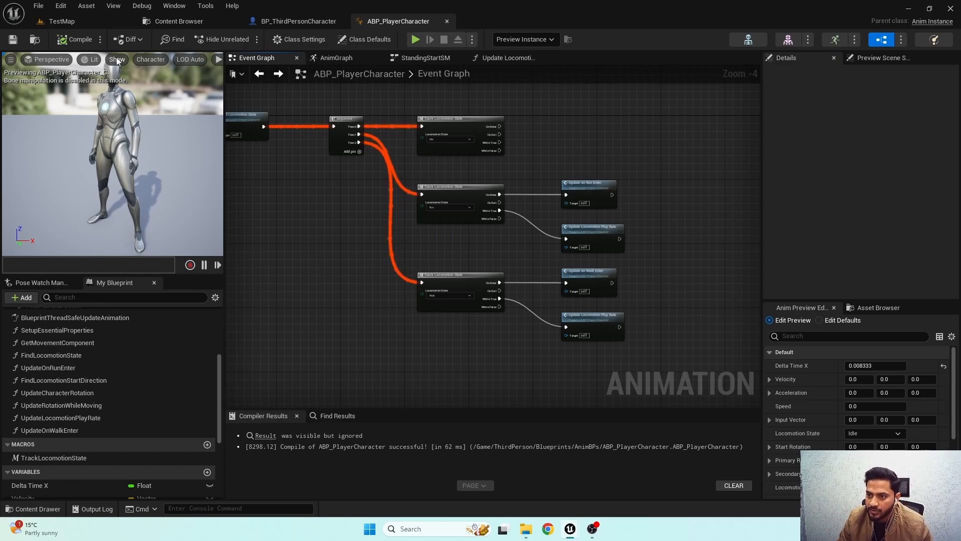
Play TestMap, move the character in several directions to test its walk and jog starts, and end the play session.
left_click(93, 22)
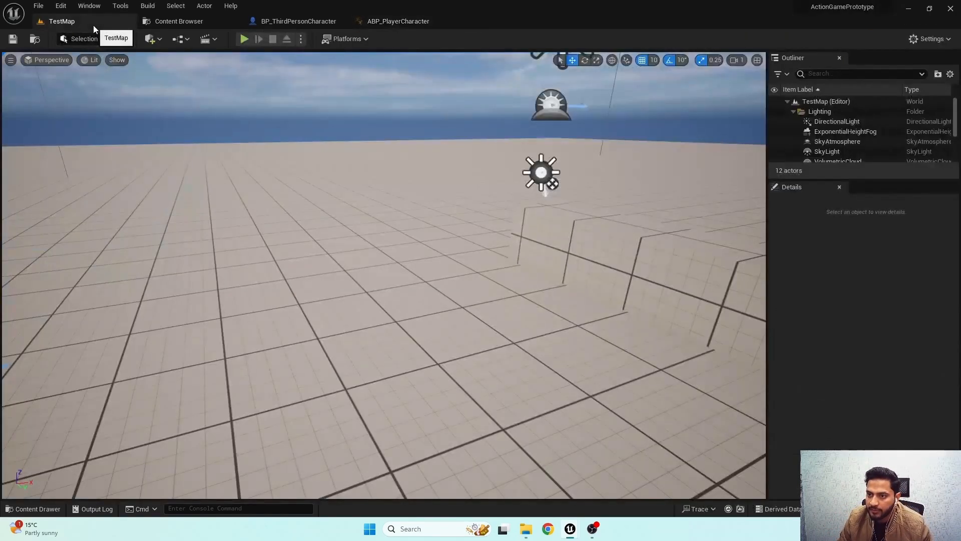
left_click(244, 40)
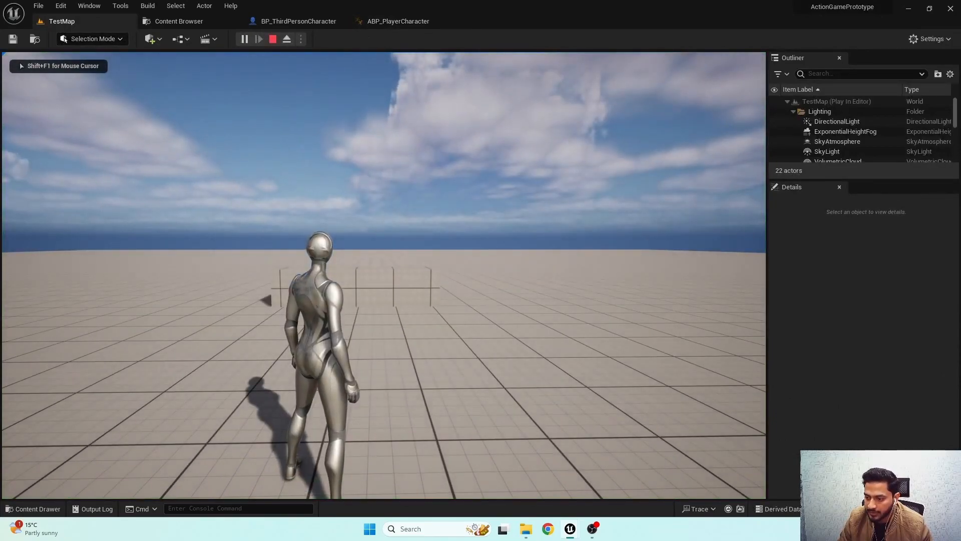
key("a")
key("w")
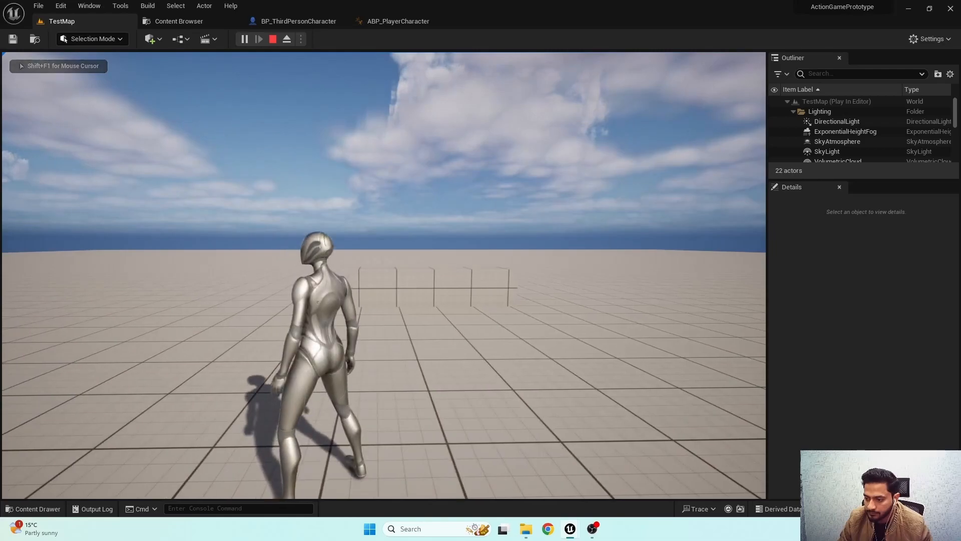
key("d")
key("s")
key("w")
key("s")
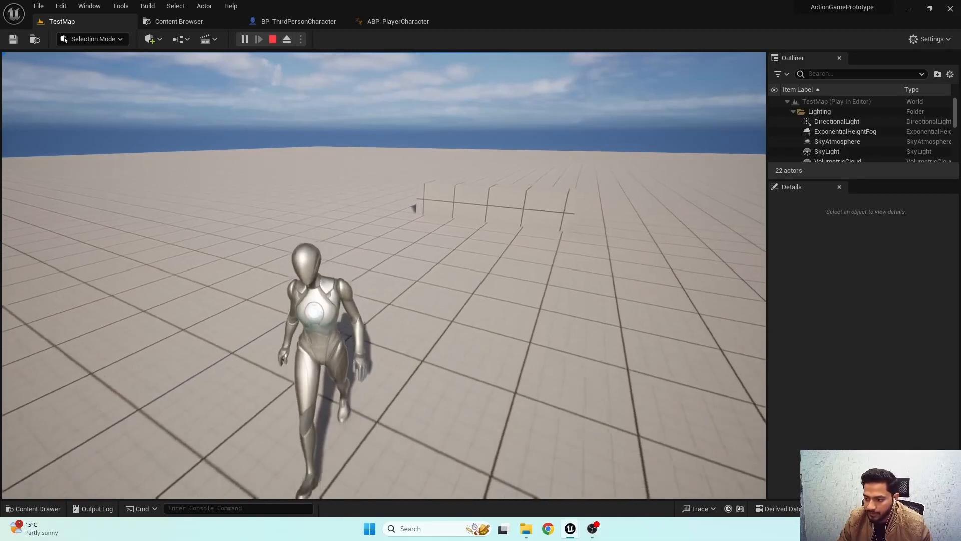
key("w")
key("w")
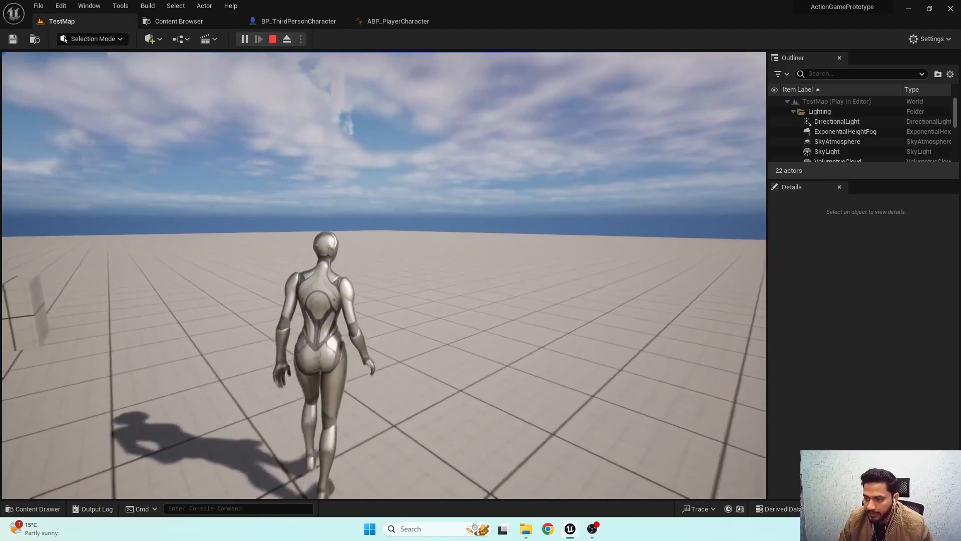
key("w")
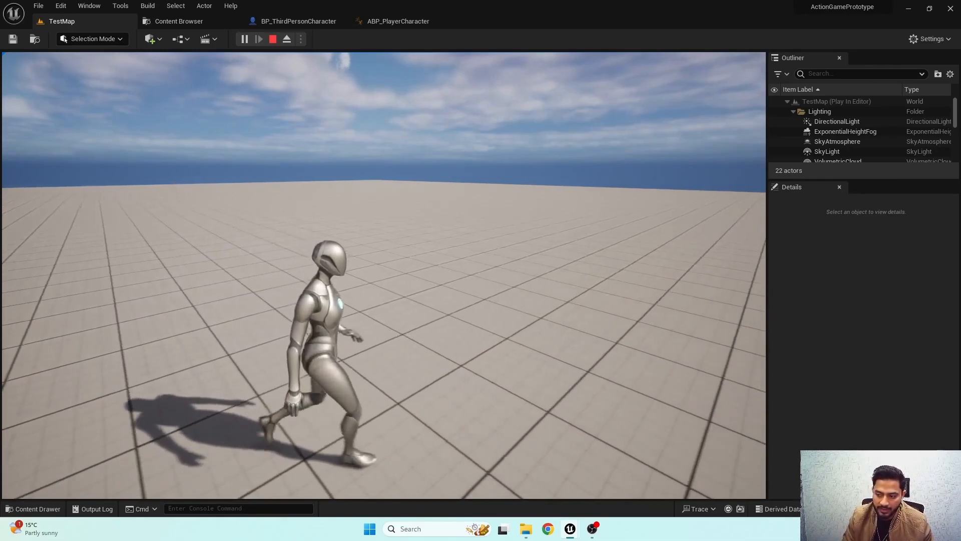
key("w")
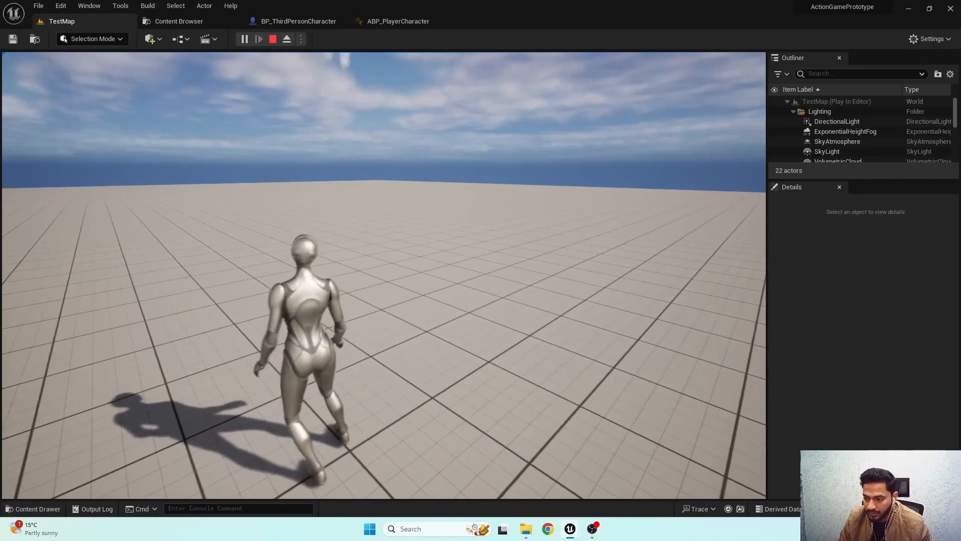
key("w")
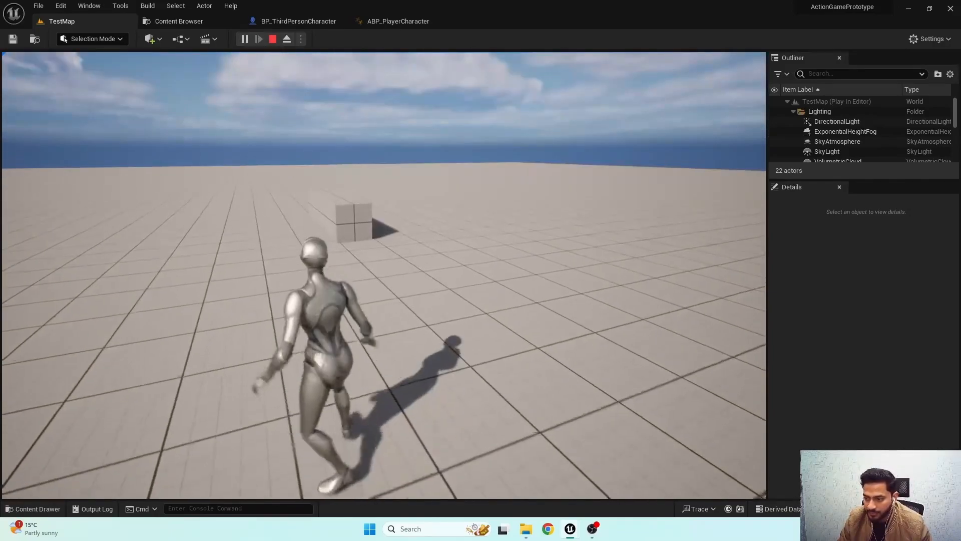
key("s")
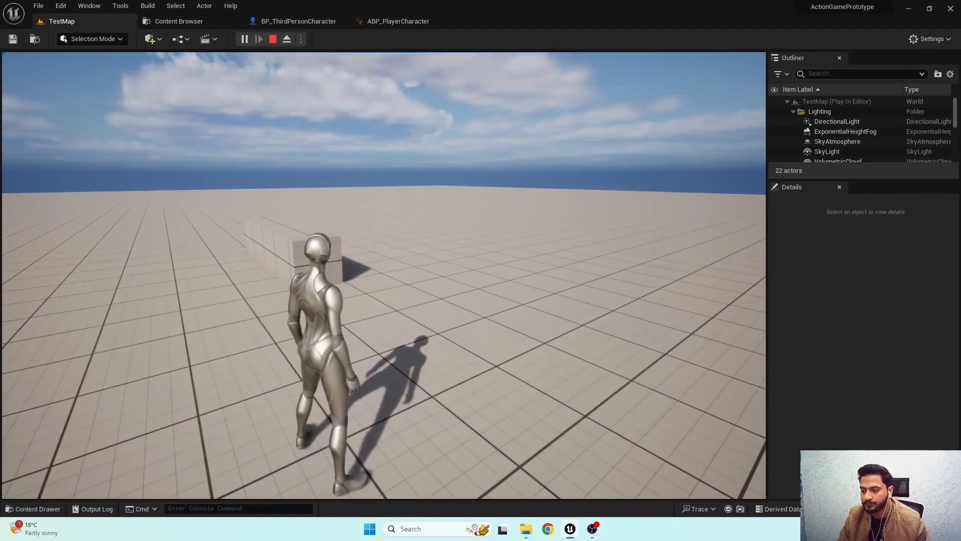
key("Escape")
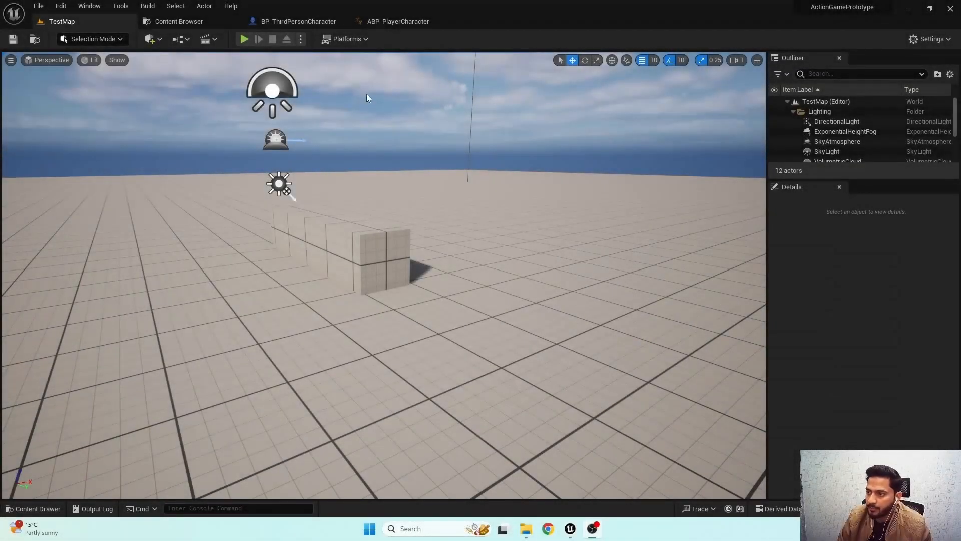
Return to ABP_PlayerCharacter's Event Graph and close the StandingStartSM and Update Locomotion Play Rate graphs.
left_click(398, 21)
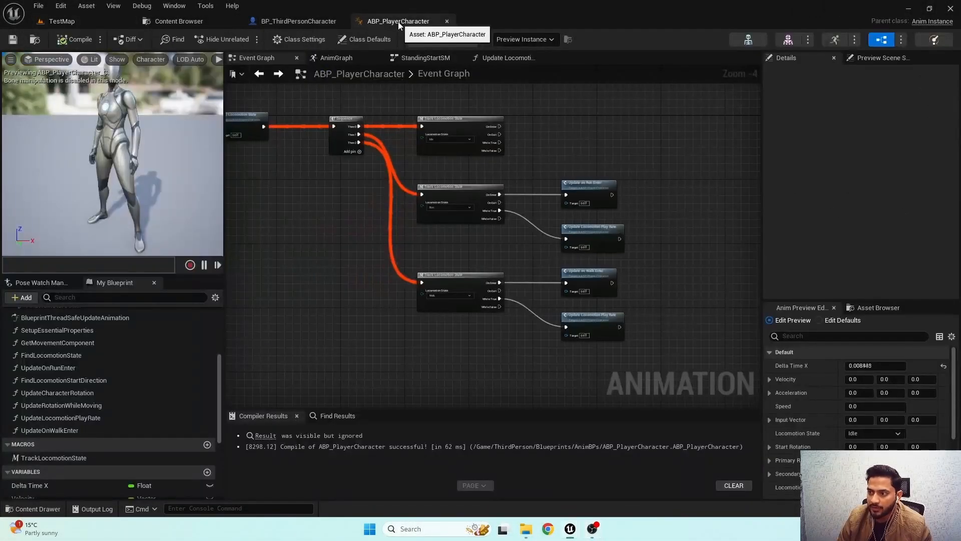
scroll(338, 130, "down", 3)
right_click_drag(335, 151, 404, 189)
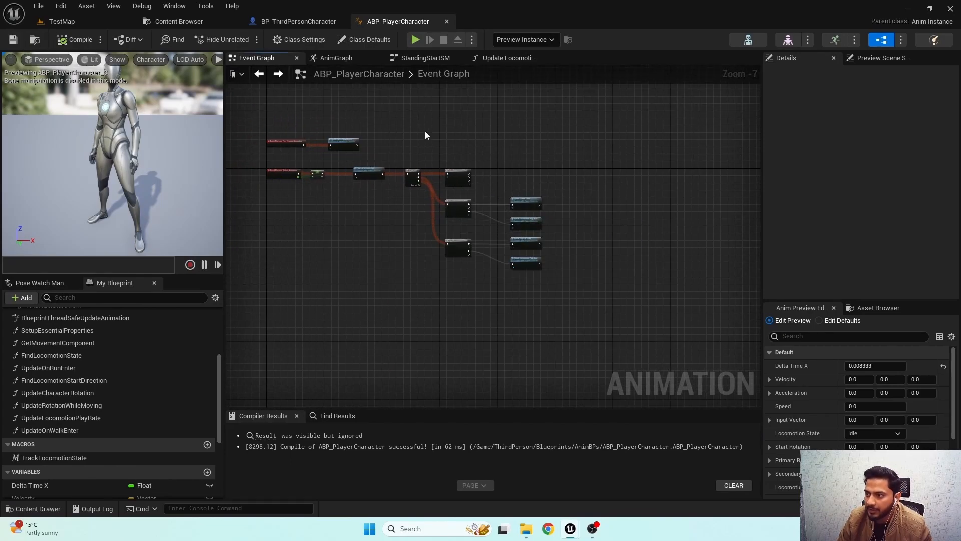
left_click(462, 57)
left_click(461, 57)
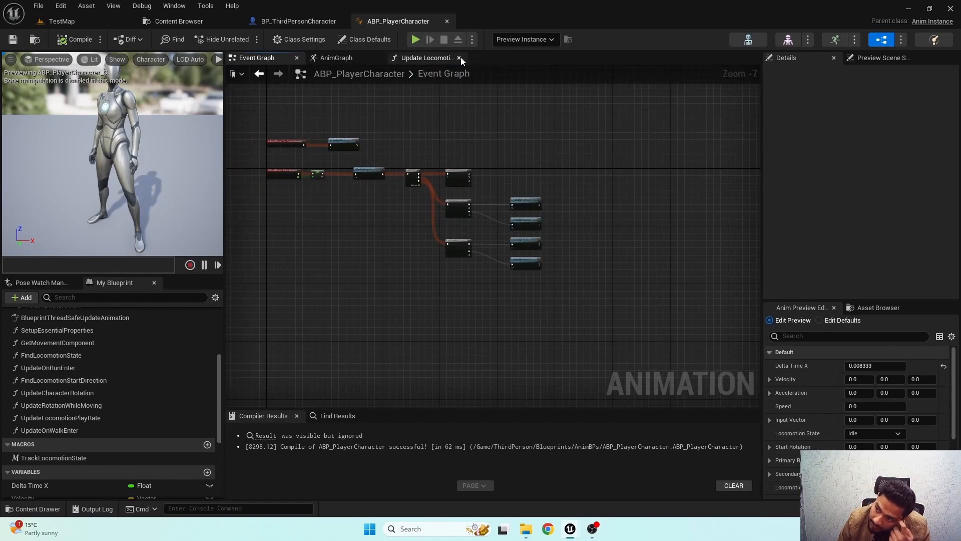
Open the Idle state of LocomotionSM inside the AnimGraph's BaseLocomotionLayer.
left_click(380, 59)
left_click(387, 244)
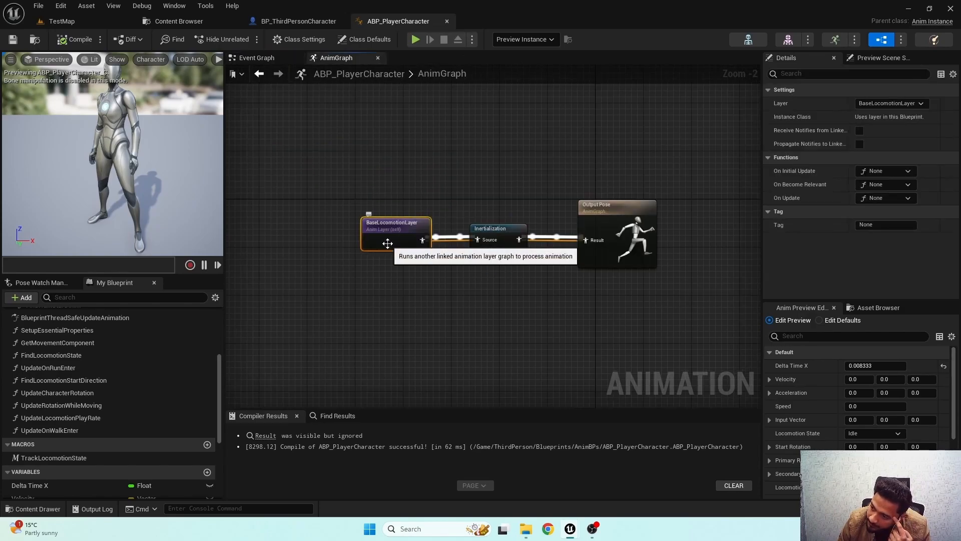
double_click(387, 244)
scroll(388, 244, "down", 3)
left_click_drag(337, 215, 559, 335)
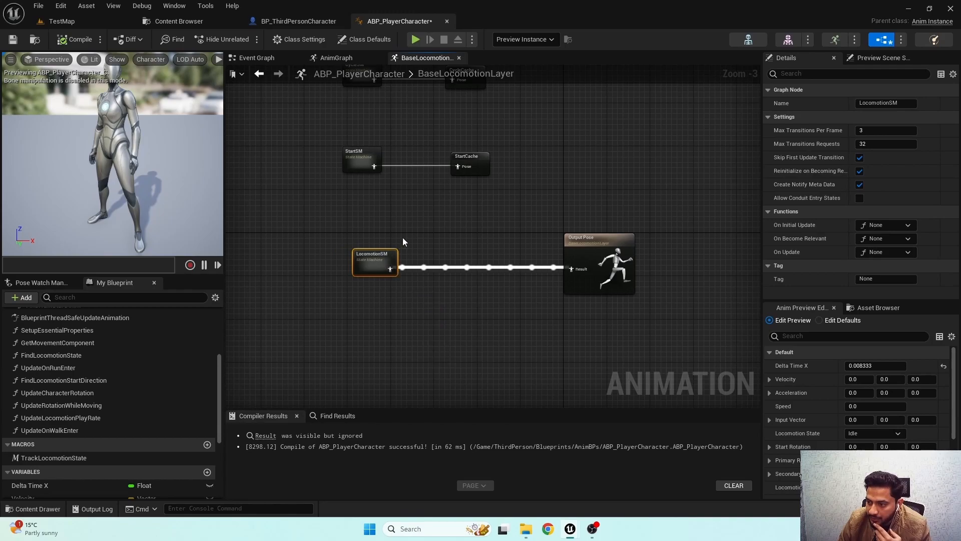
double_click(376, 259)
left_click_drag(384, 236, 431, 319)
right_click_drag(453, 313, 381, 273)
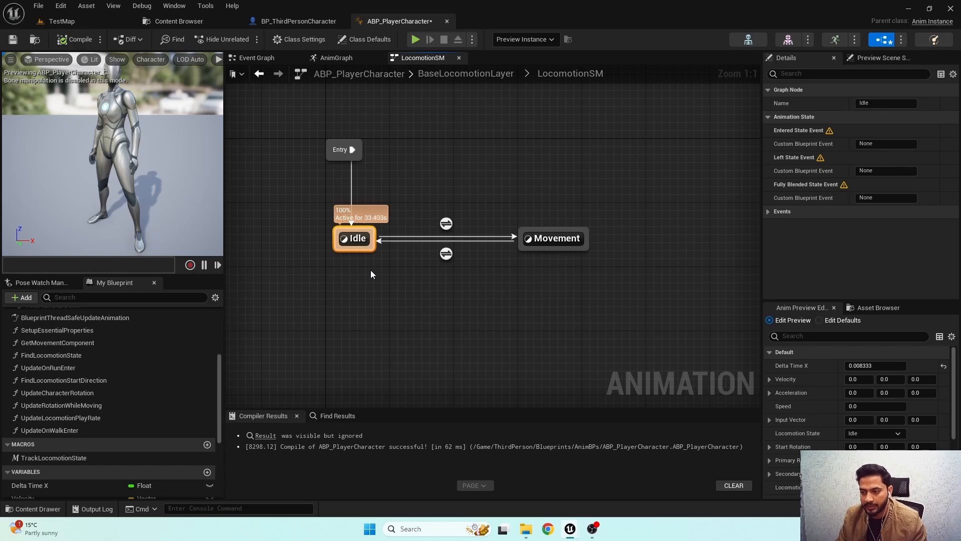
left_click(393, 269)
double_click(361, 239)
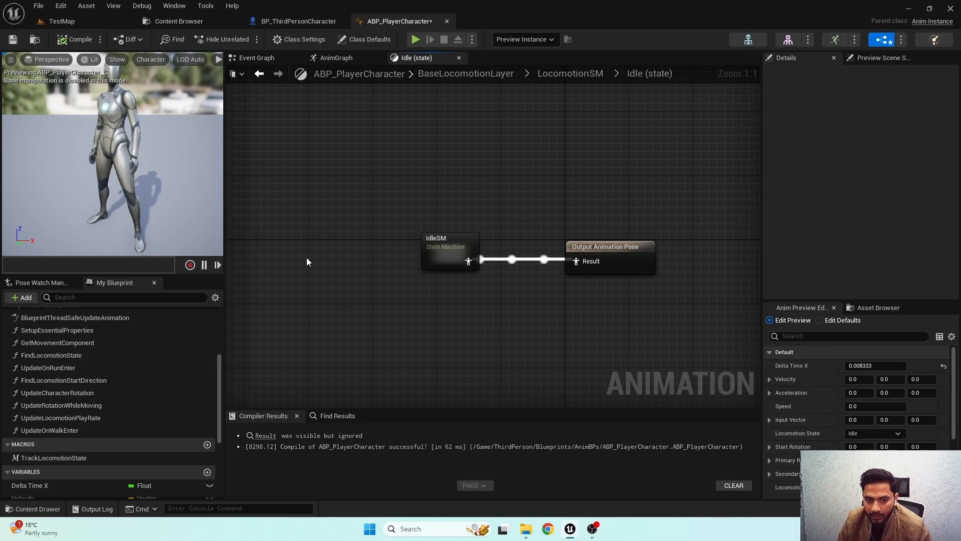
Open the IdleSM state machine, look over its Enter, RunStop and Idle states, and save the blueprint.
mouse_move(442, 248)
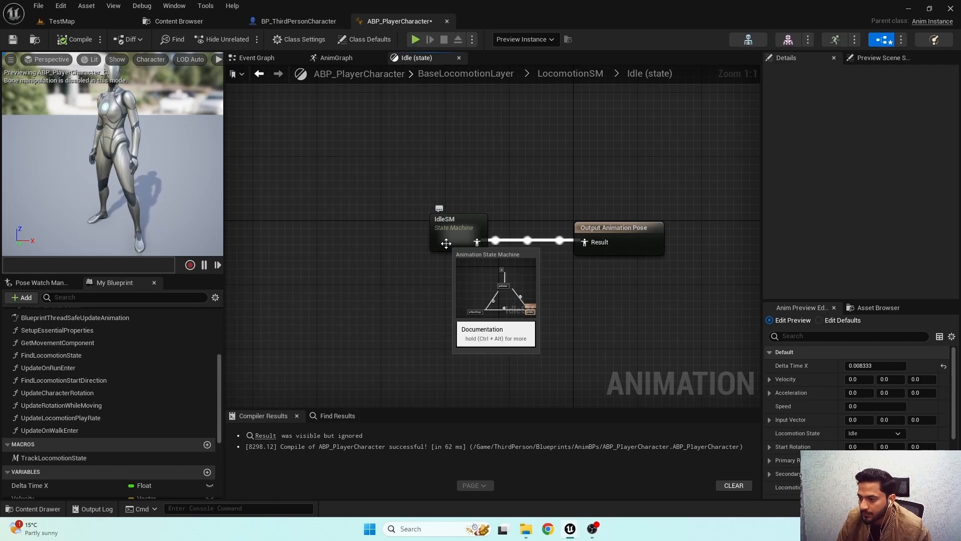
double_click(446, 244)
right_click_drag(447, 283, 321, 235)
left_click_drag(268, 254, 503, 337)
left_click_drag(507, 288, 515, 289)
left_click(548, 210)
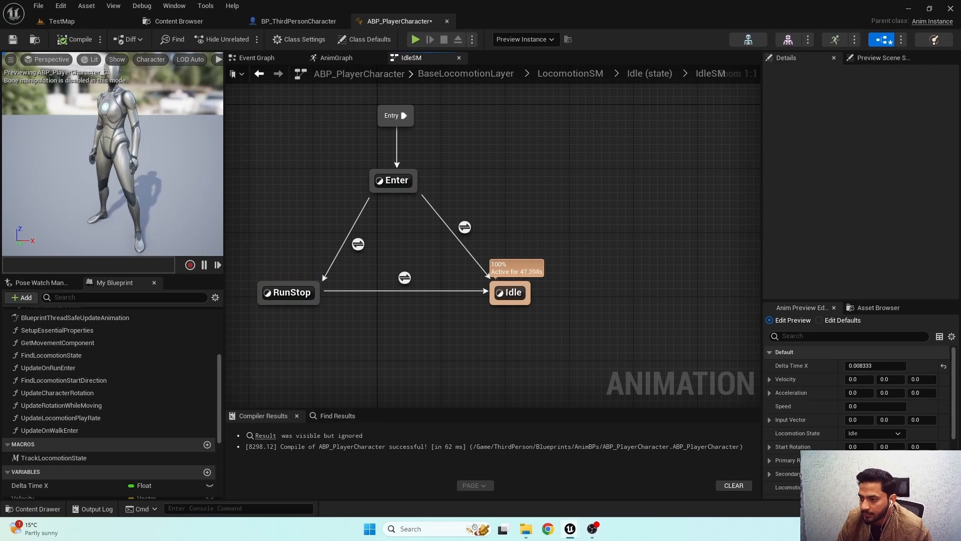
right_click_drag(549, 210, 562, 189)
left_click_drag(382, 145, 626, 330)
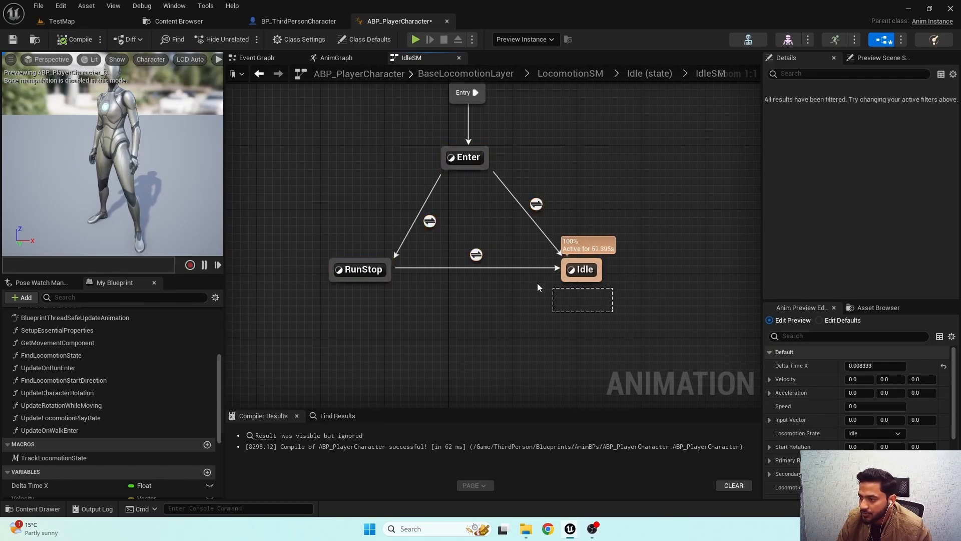
right_click_drag(615, 185, 605, 257)
left_click(605, 258)
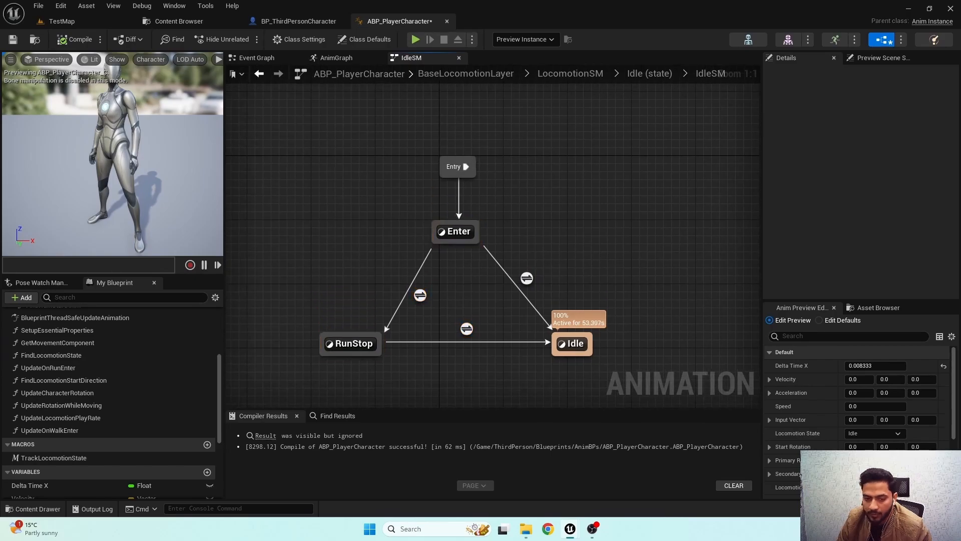
right_click_drag(593, 299, 595, 245)
key("ctrl+s")
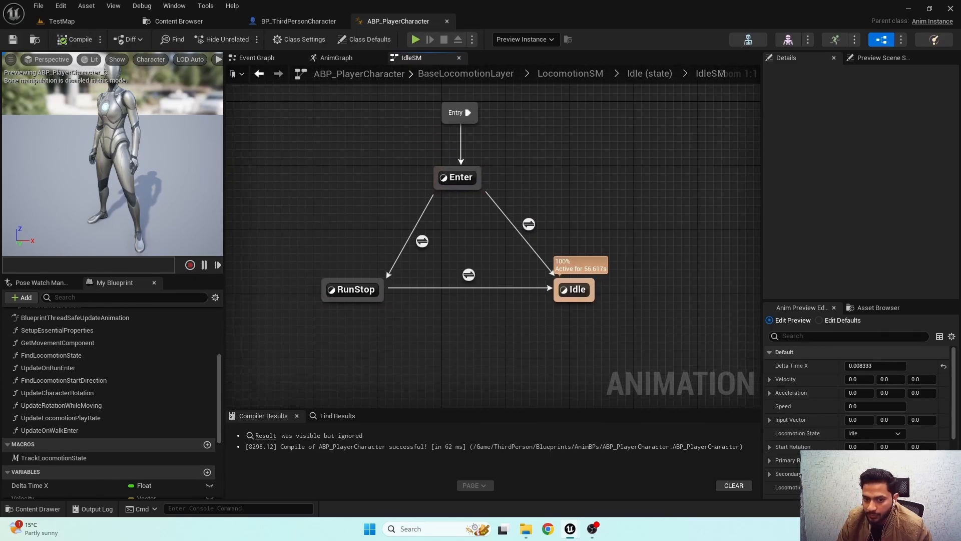
Shift the Enter, RunStop and Idle states together slightly relative to the Entry node in IdleSM.
right_click_drag(585, 201, 550, 233)
left_click_drag(337, 187, 578, 360)
left_click_drag(554, 320, 564, 324)
left_click(534, 234)
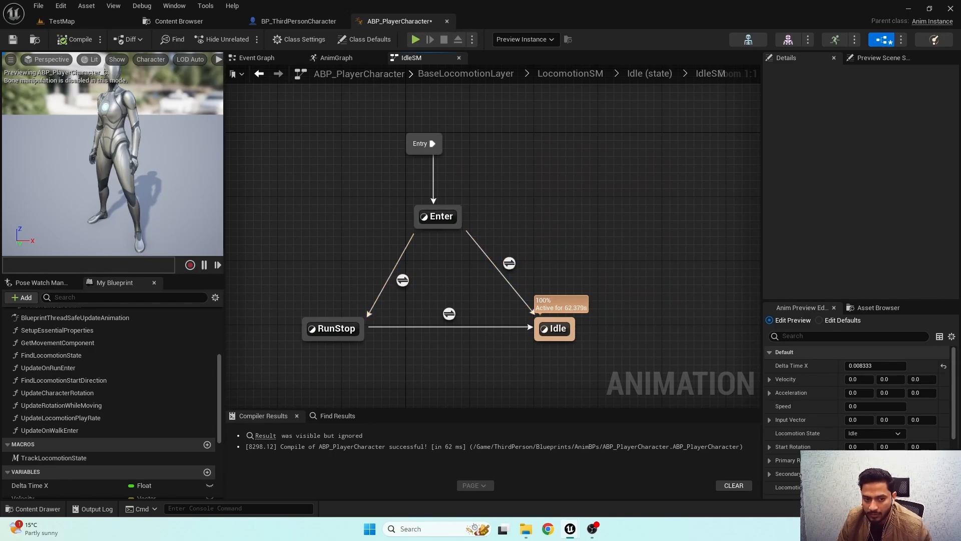
double_click(515, 186)
double_click(464, 234)
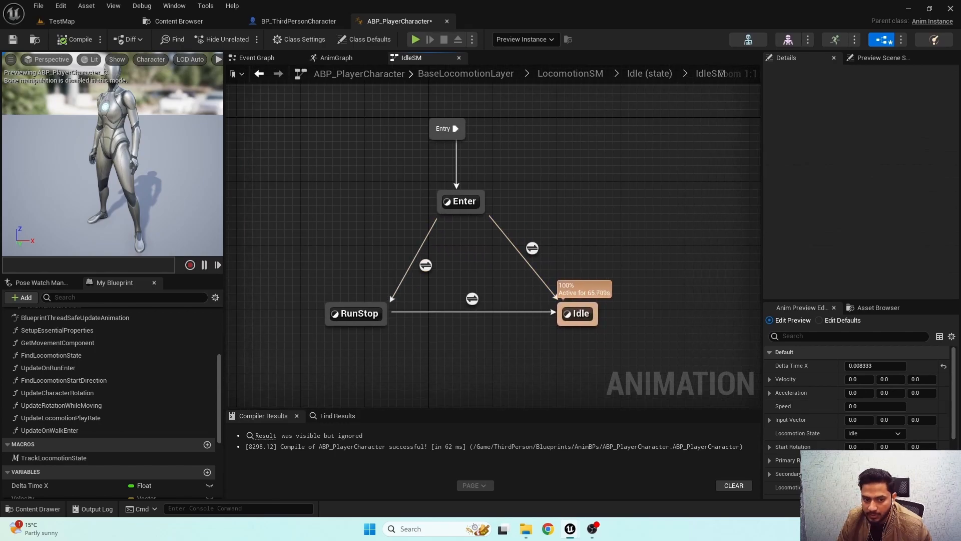
Add a new state to IdleSM near the Enter state and name it StopState.
right_click(559, 176)
left_click(588, 207)
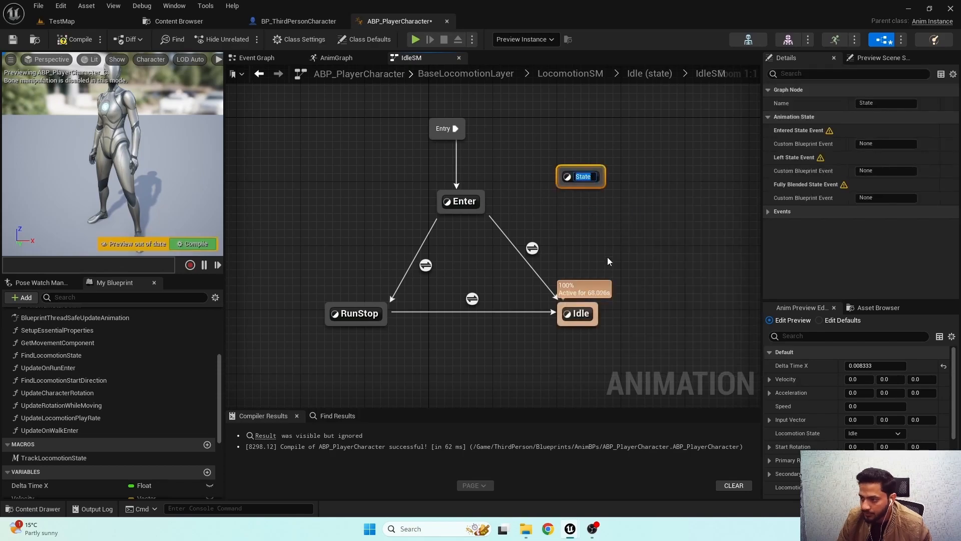
type("Stop")
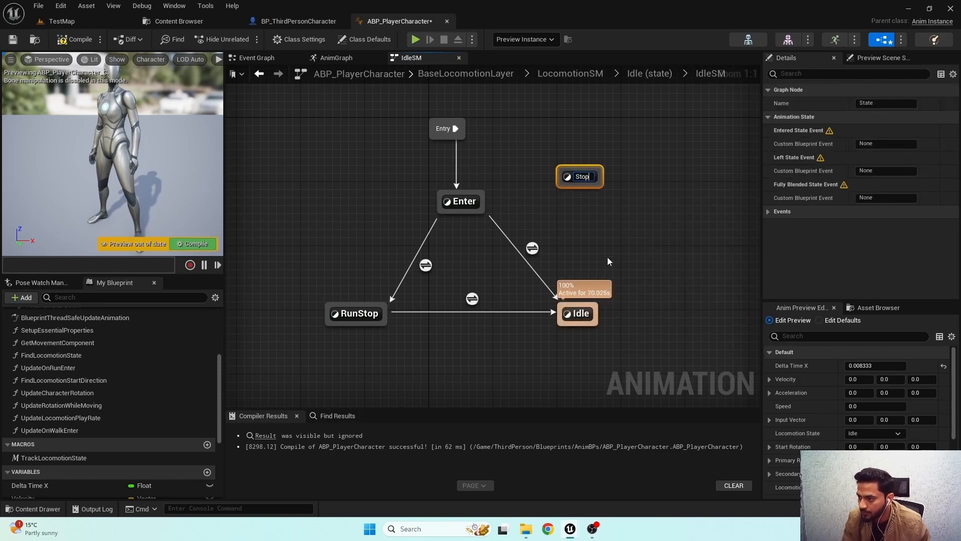
type("State")
Replace the Enter state with StopState, delete the RunStop-to-Idle transition, and compile and save the blueprint.
left_click(478, 201)
key("Delete")
left_click(472, 299)
key("Delete")
left_click_drag(601, 178, 457, 234)
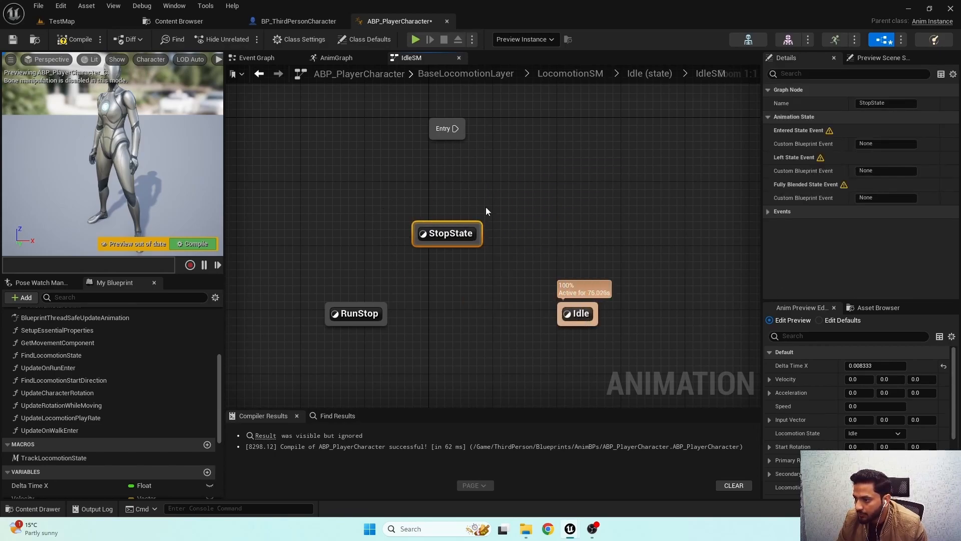
left_click(302, 118)
left_click(77, 43)
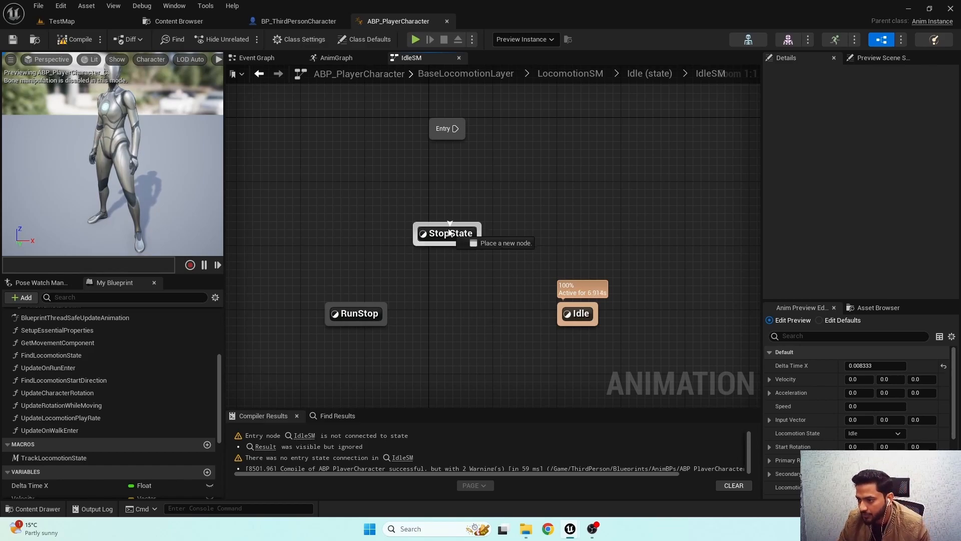
Align StopState below the Entry node and connect Entry to it.
left_click_drag(454, 231, 464, 235)
left_click(469, 186)
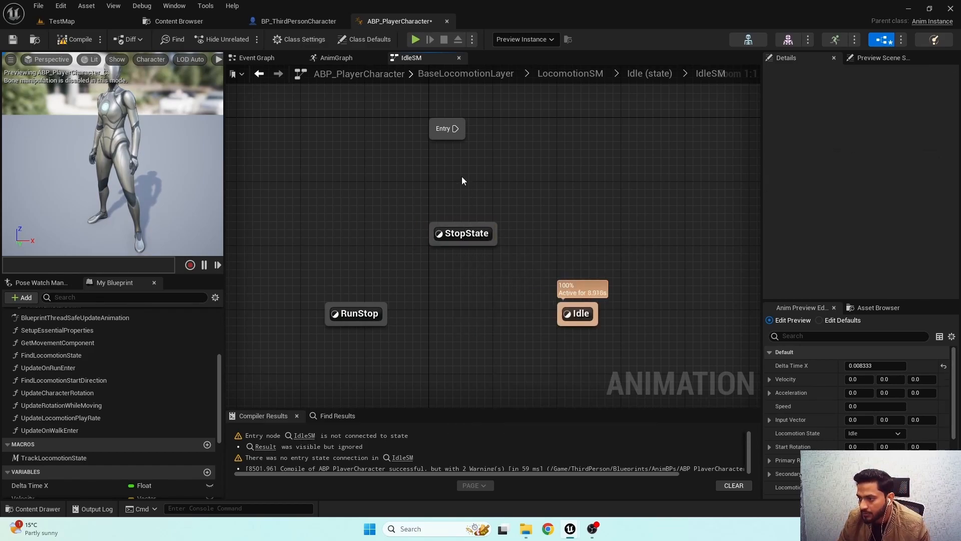
left_click_drag(457, 134, 466, 233)
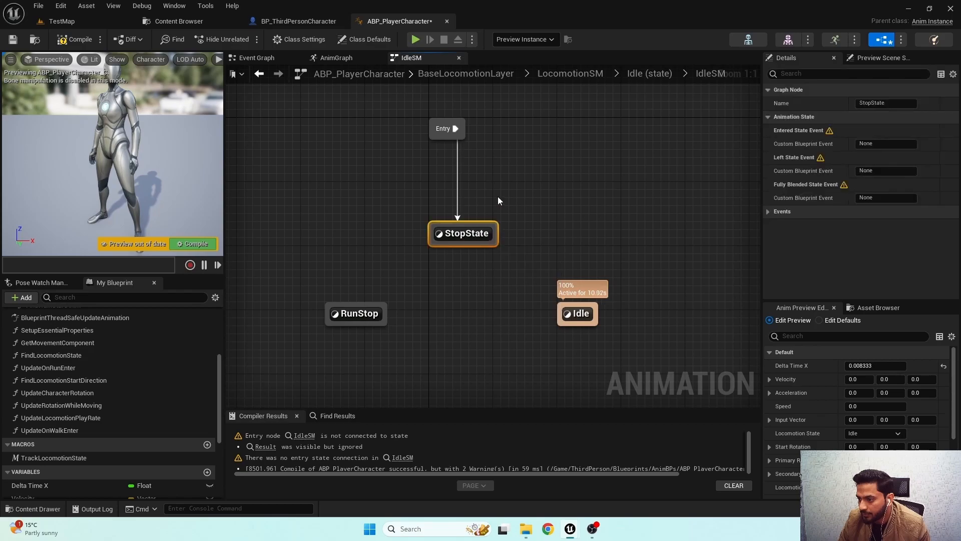
Compile the blueprint and add a state machine named StopSM inside StopState, connected to its output animation pose.
left_click(74, 39)
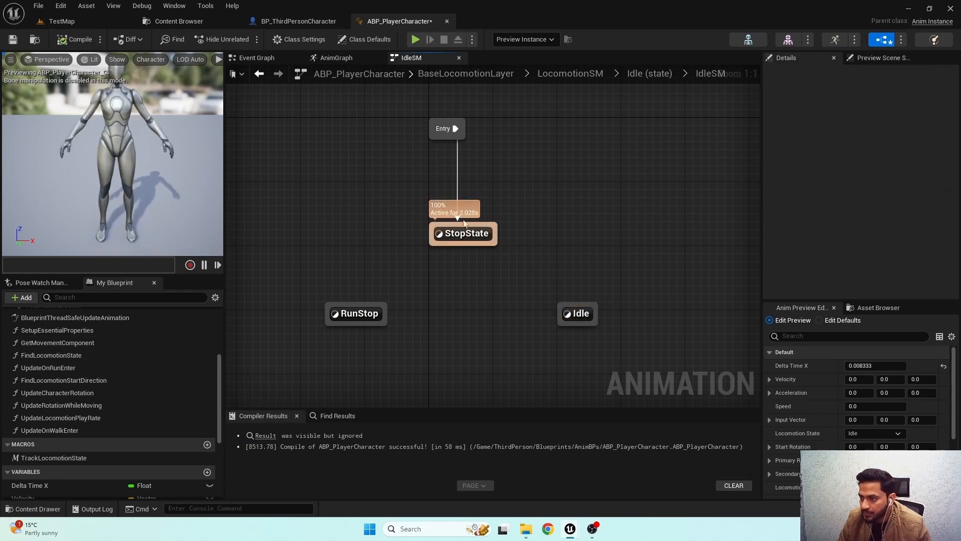
double_click(474, 233)
left_click_drag(504, 257, 406, 283)
type("state")
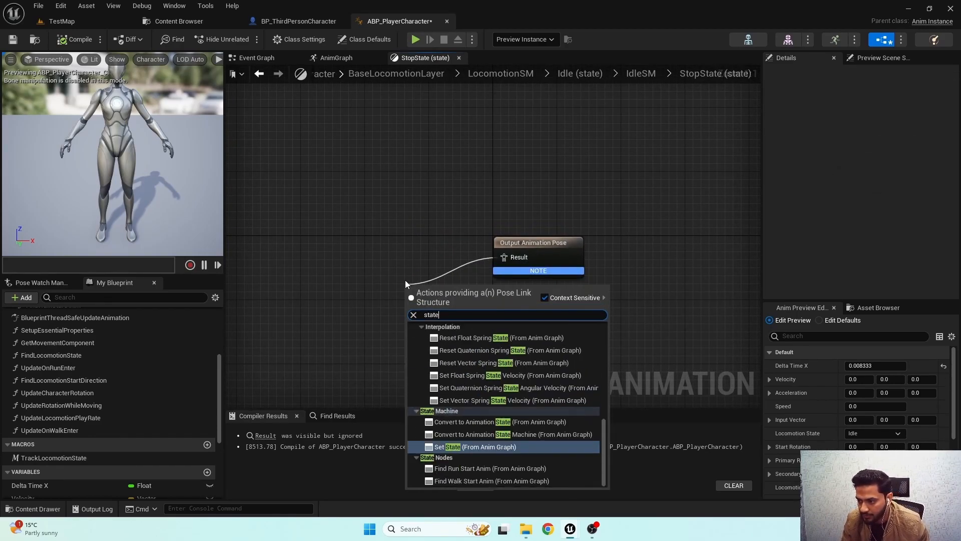
type("mach")
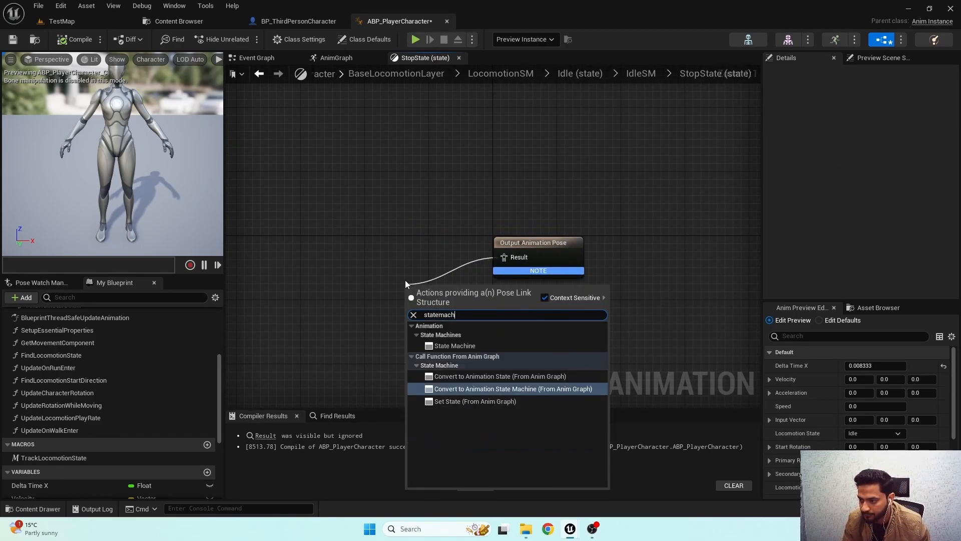
left_click(466, 345)
left_click_drag(366, 279, 354, 254)
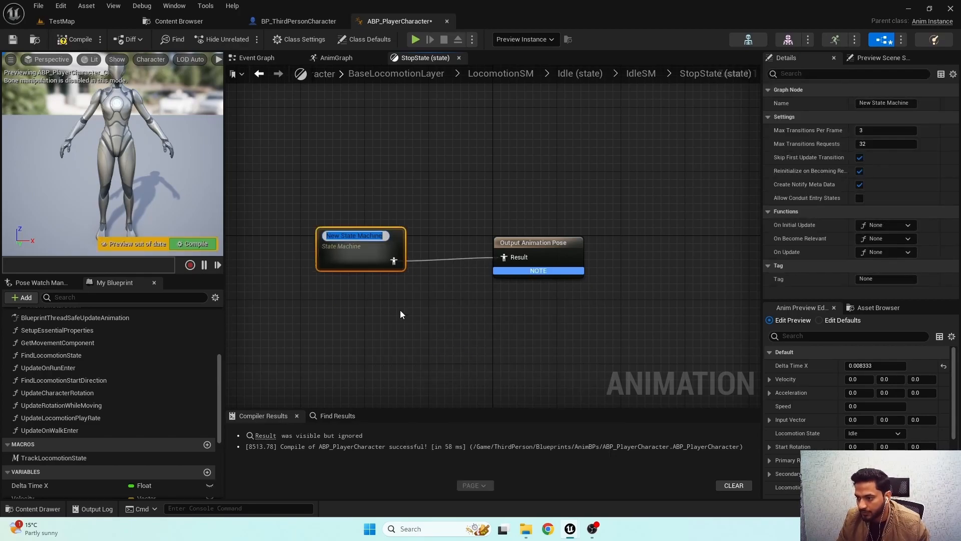
type("StopSM")
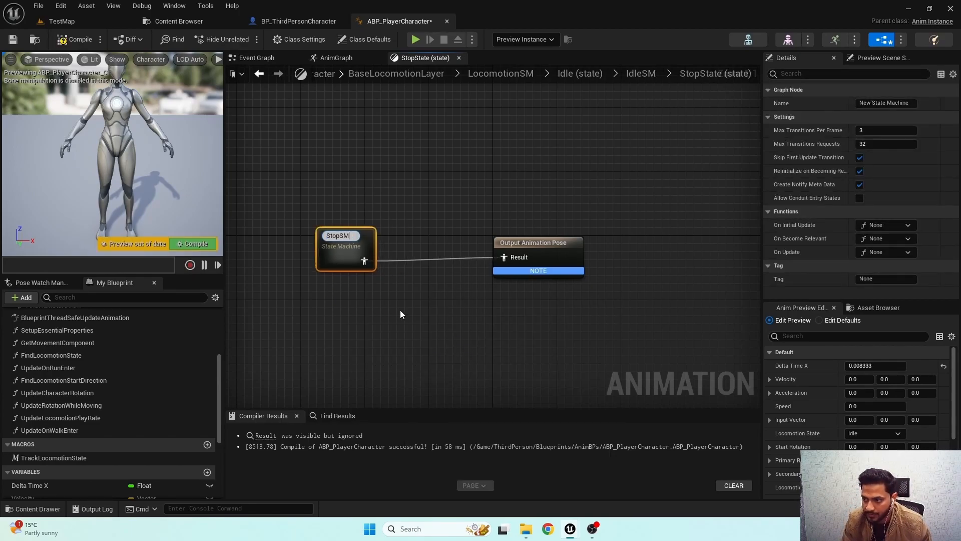
key("Return")
Move the RunStop state out of IdleSM into StopSM and place it below and left of the Entry node.
double_click(356, 254)
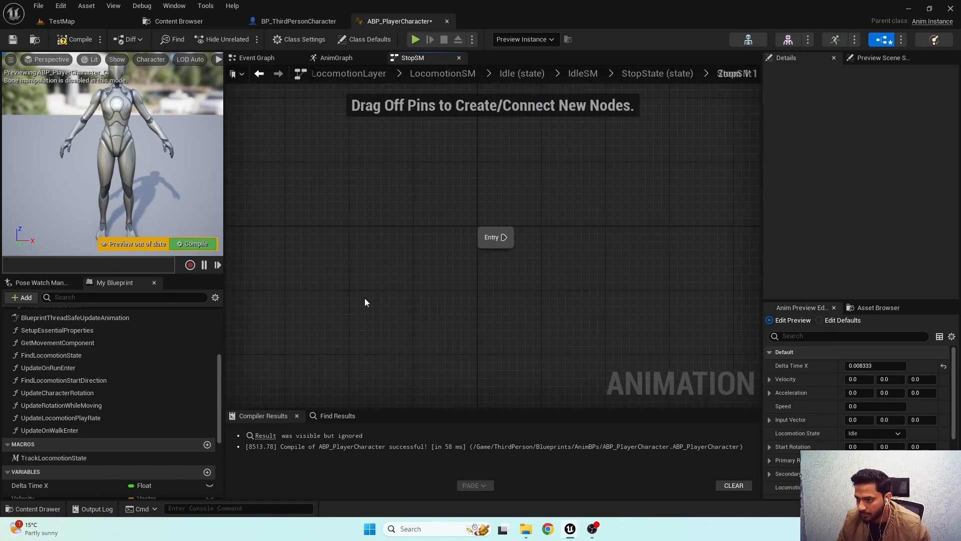
right_click(418, 241)
double_click(388, 237)
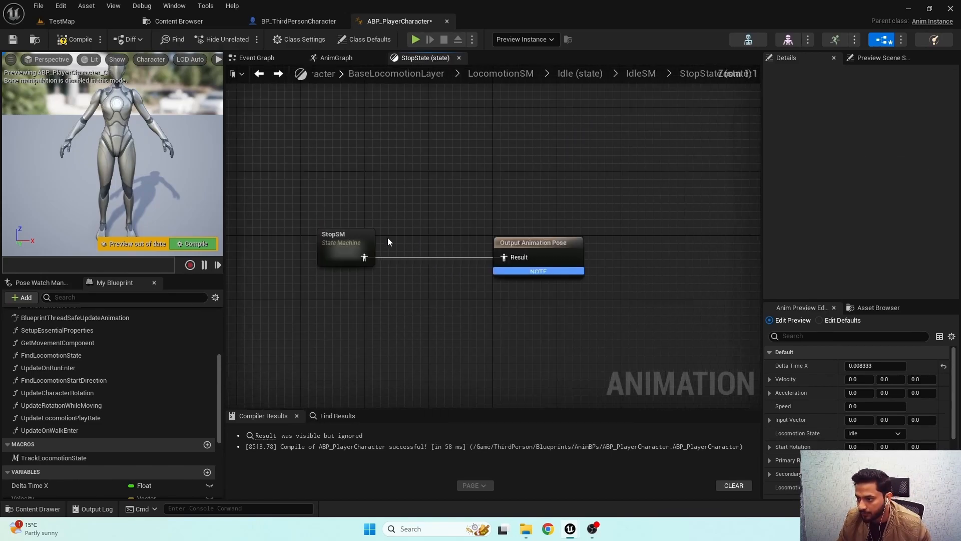
double_click(419, 269)
left_click(358, 313)
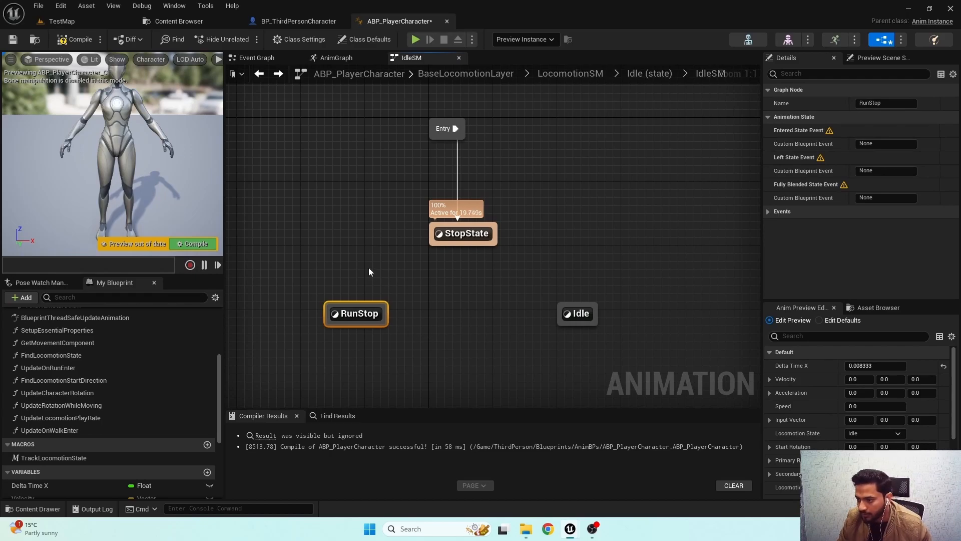
key("Delete")
double_click(439, 305)
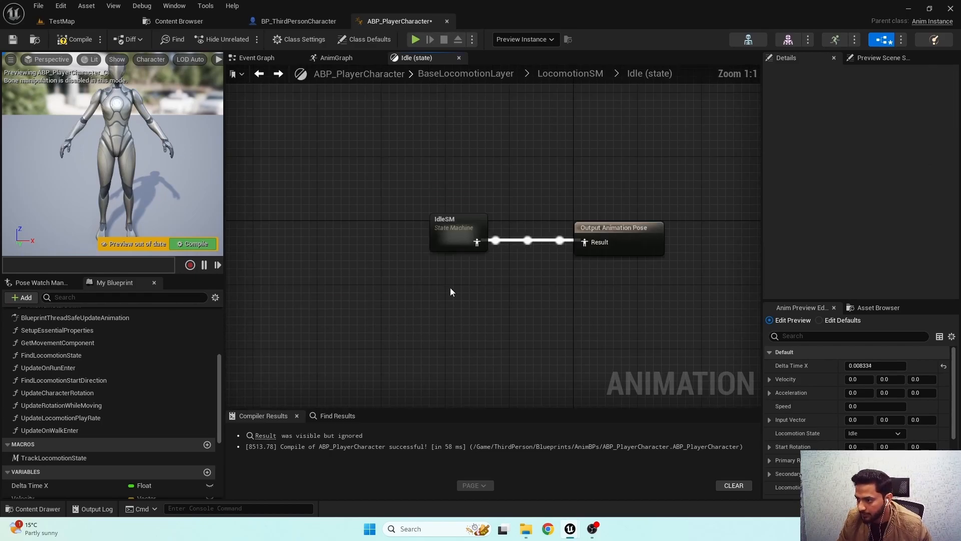
double_click(455, 234)
double_click(463, 240)
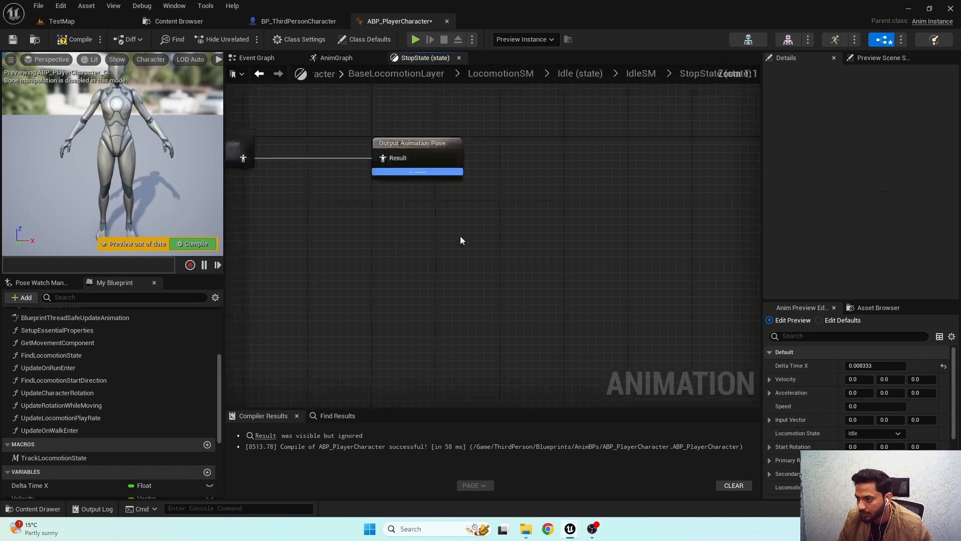
double_click(431, 258)
key("ctrl+v")
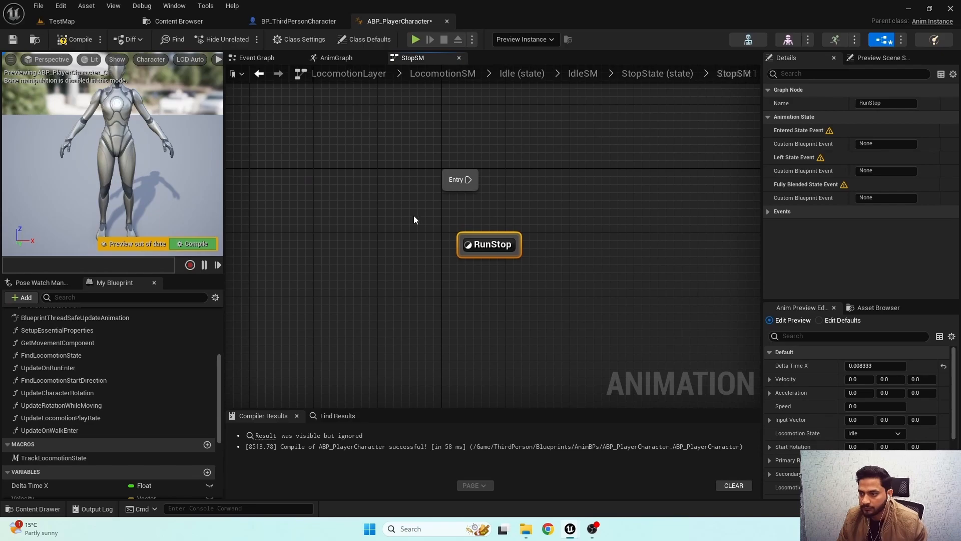
left_click_drag(500, 250, 412, 305)
Paste a second copy of the RunStop state to its right in StopSM and rename it WalkStop.
key("ctrl+v")
left_click_drag(564, 325, 564, 302)
key("F2")
type("Walk")
key("Return")
key("F2")
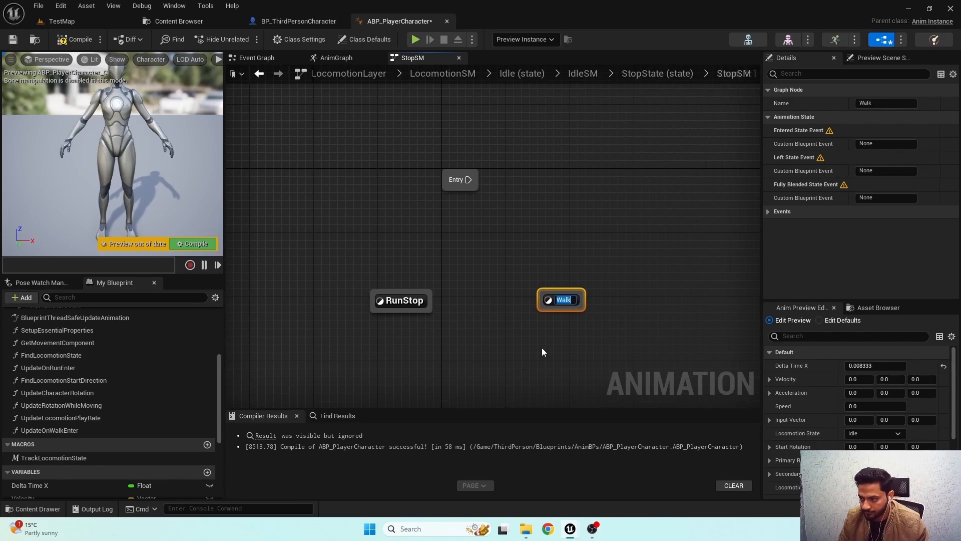
key("End")
type("S")
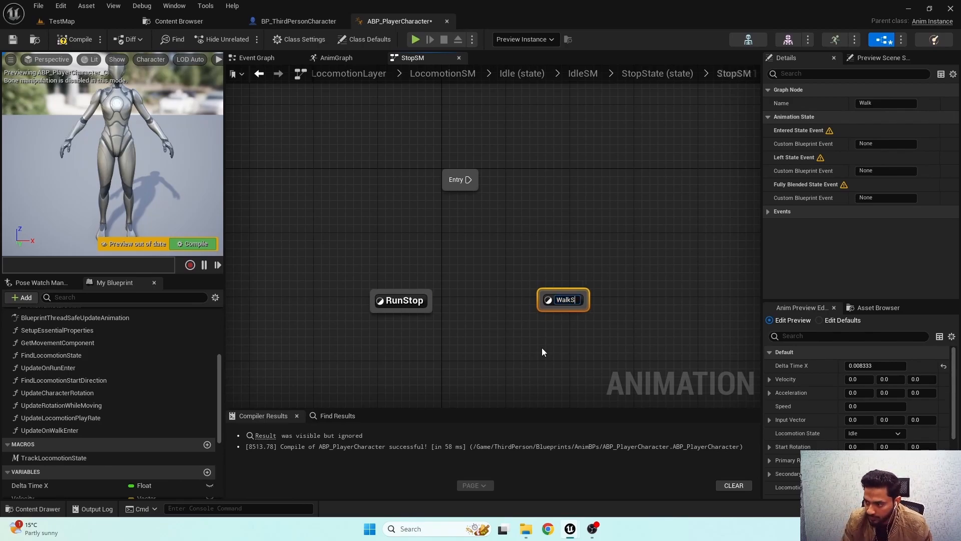
type("top")
key("Return")
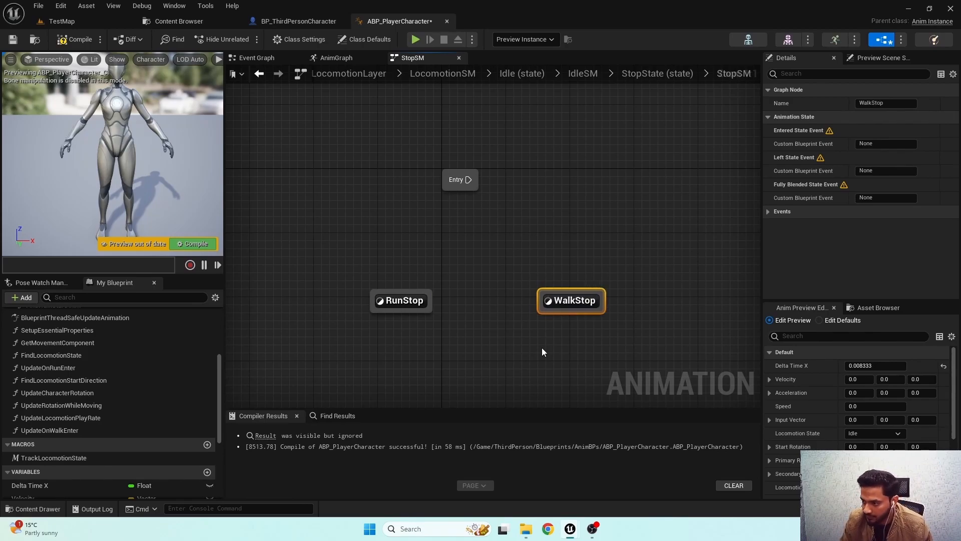
Add a new state named Enter below the Entry node in StopSM and connect Entry to it.
right_click(451, 242)
left_click(488, 266)
type("Enter")
key("Return")
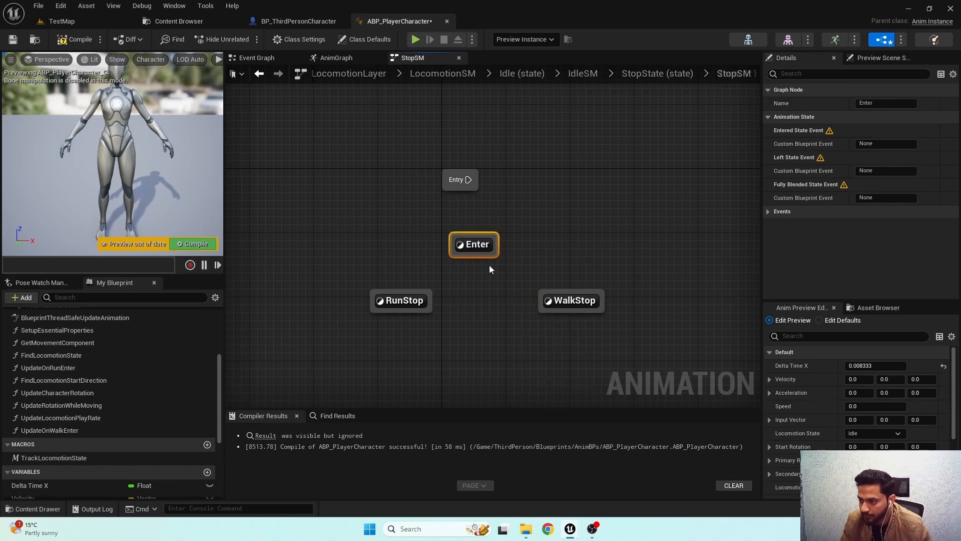
left_click_drag(469, 179, 465, 256)
Reposition RunStop and WalkStop lower on either side beneath the Enter state and compile the blueprint.
left_click_drag(408, 299, 393, 326)
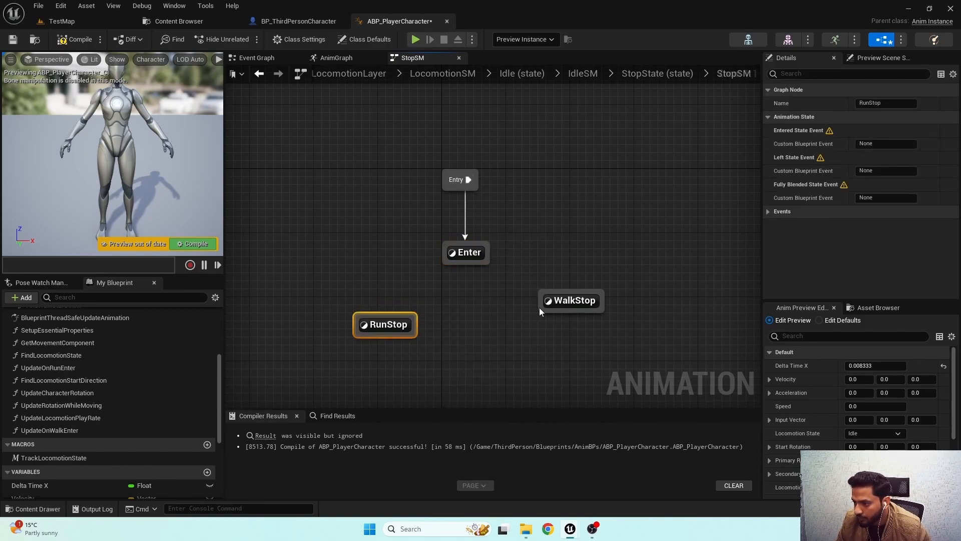
left_click_drag(540, 306, 532, 330)
left_click(74, 39)
left_click(397, 330)
left_click_drag(396, 331, 380, 338)
left_click(428, 300)
Create transitions from the Enter state to RunStop and to WalkStop, and compile the blueprint.
left_click_drag(448, 266, 389, 343)
left_click(560, 324)
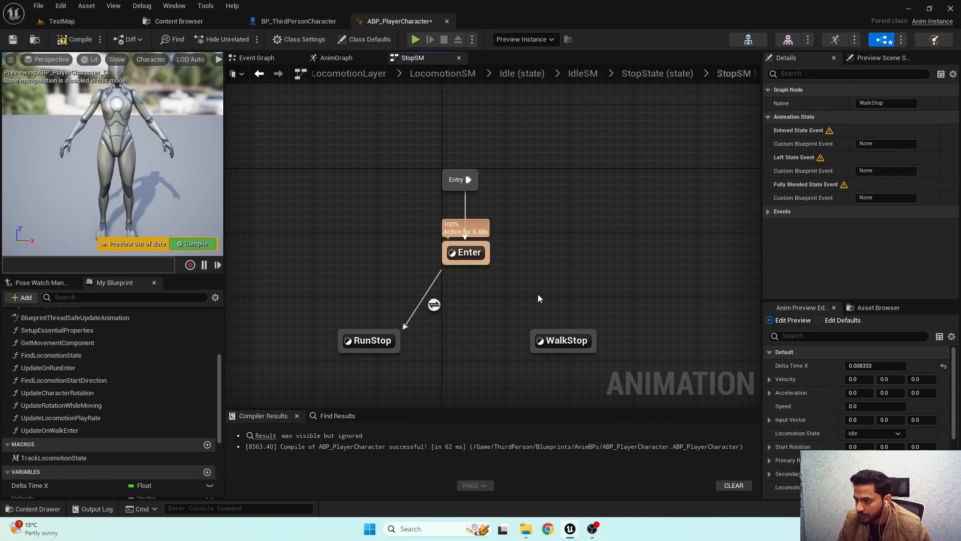
left_click(539, 297)
left_click_drag(492, 263, 571, 340)
left_click(572, 307)
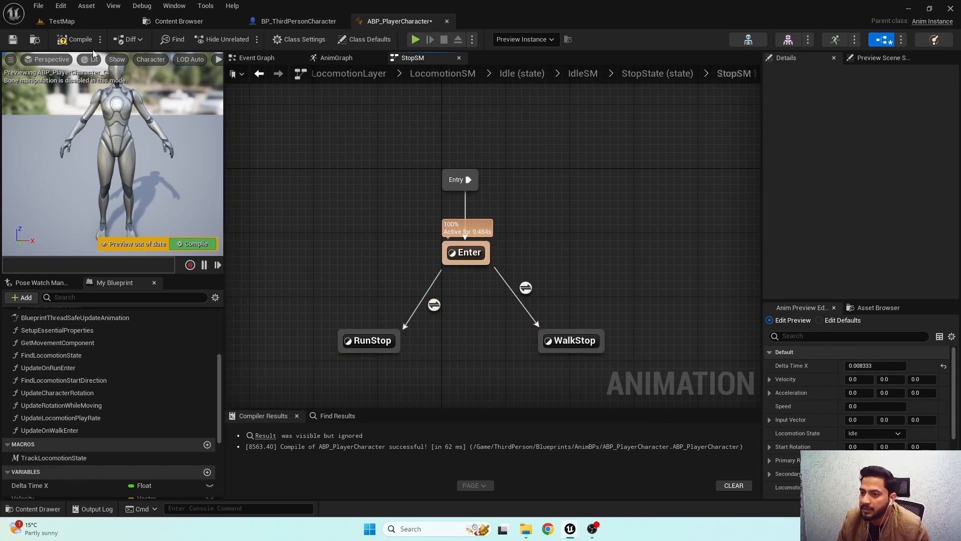
left_click(75, 39)
left_click_drag(389, 265, 543, 314)
left_click(479, 289)
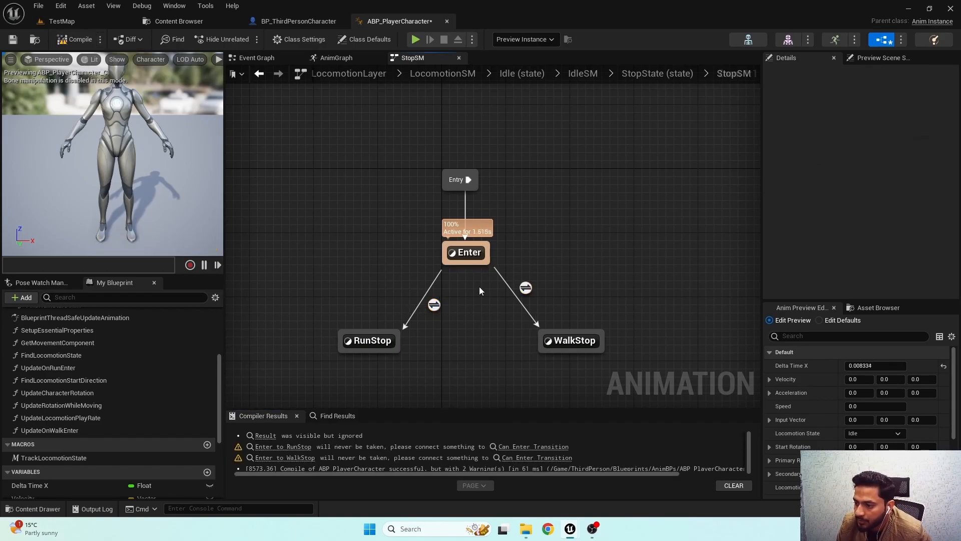
Set the priority order of the Enter-to-WalkStop transition to 2 and compile the blueprint.
left_click(434, 305)
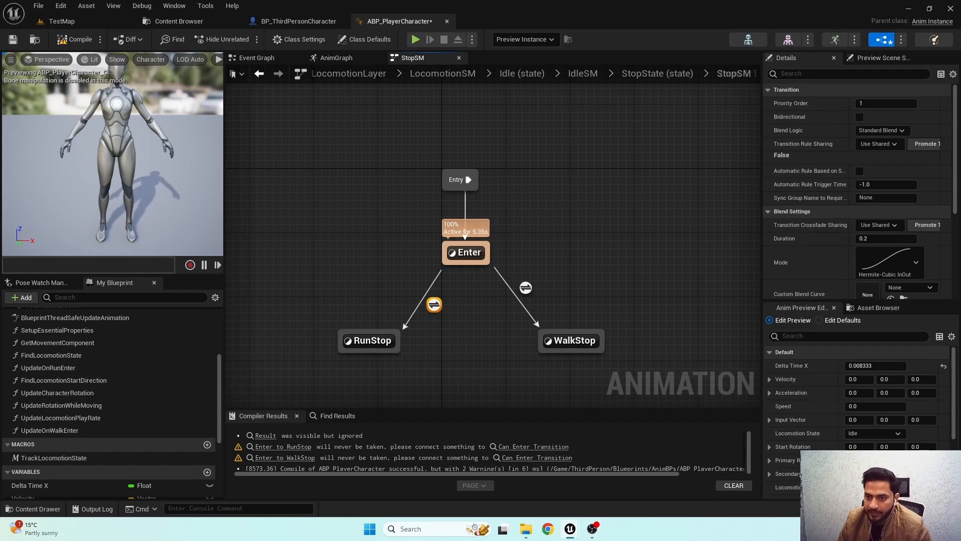
left_click_drag(333, 240, 522, 325)
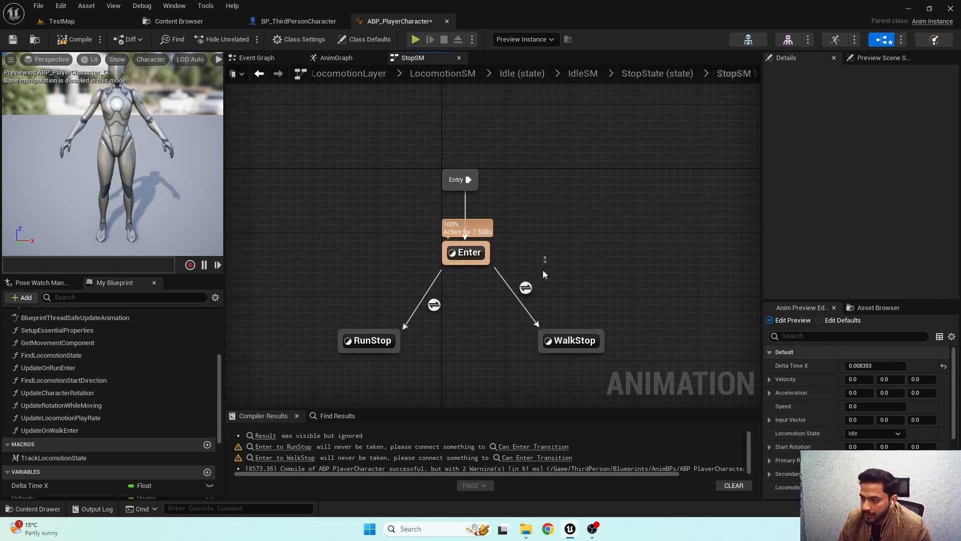
left_click(526, 287)
left_click(874, 104)
type("2")
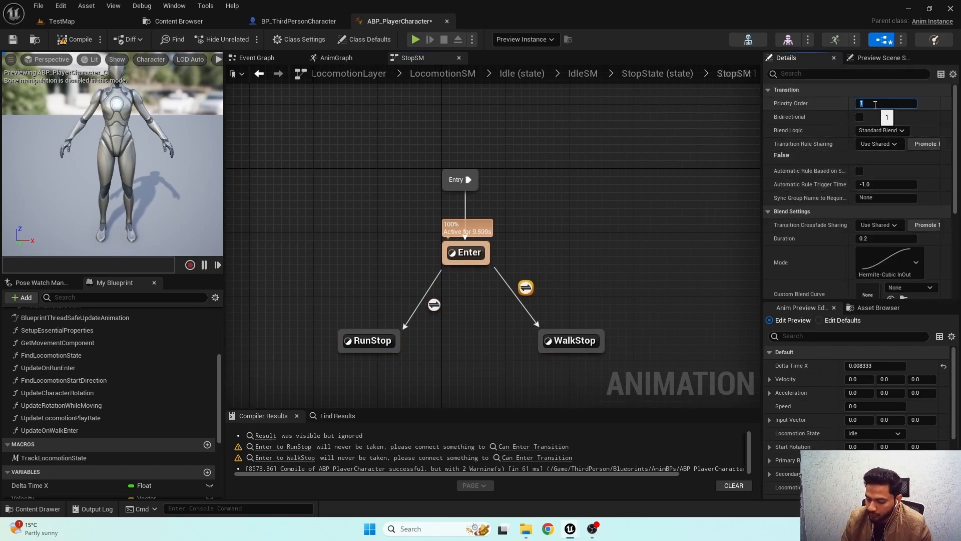
key("Return")
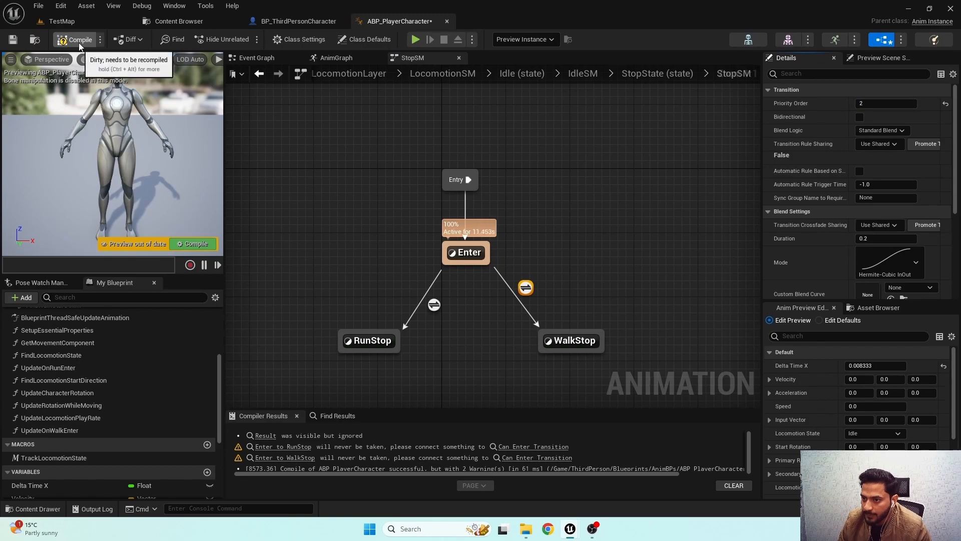
left_click(75, 39)
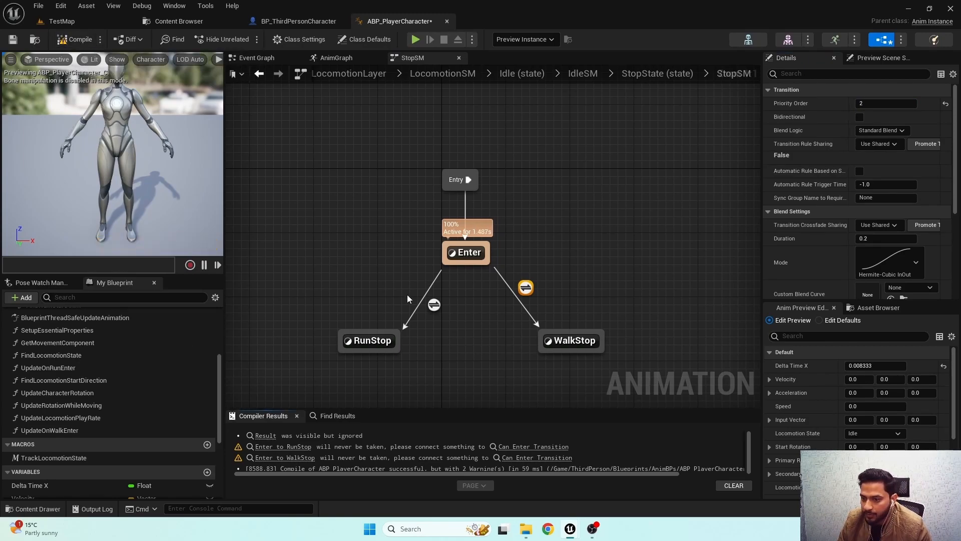
In the Enter-to-RunStop rule, add a Speed getter with a Greater comparison against 200.
double_click(435, 305)
right_click(359, 248)
type("get speed")
key("Return")
left_click_drag(360, 248, 362, 226)
type(">")
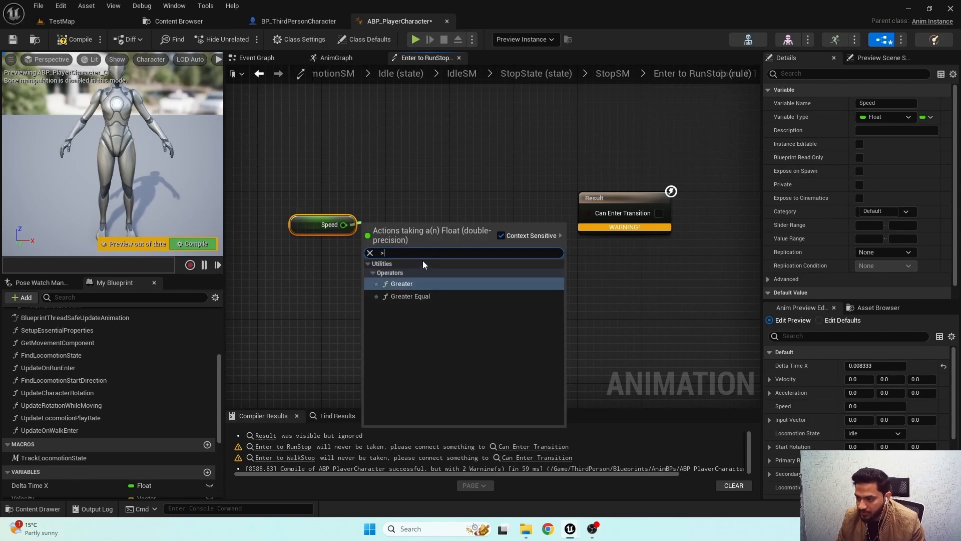
left_click(418, 288)
left_click(389, 241)
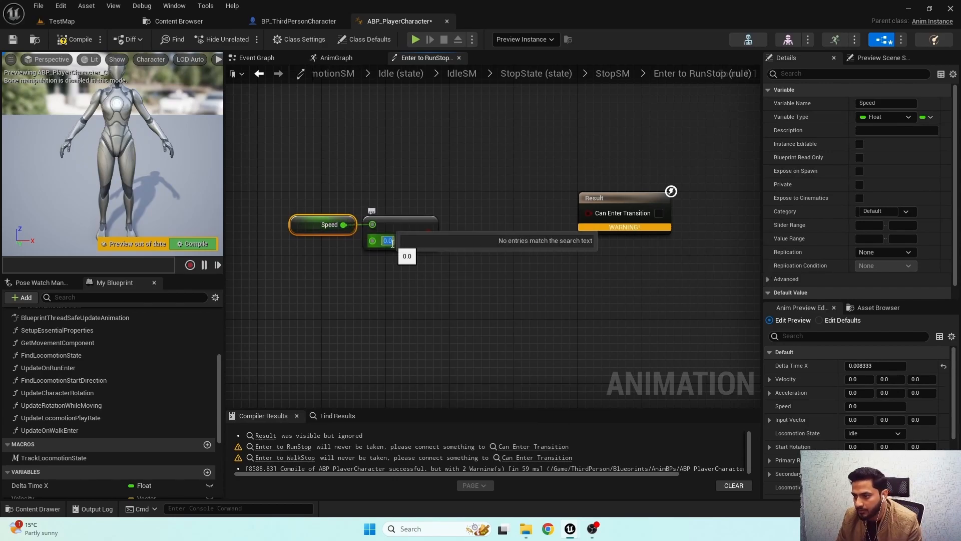
type("200")
Connect the speed comparison to Can Enter Transition in the Enter-to-RunStop rule and compile the blueprint.
left_click(440, 211)
left_click_drag(436, 233, 589, 213)
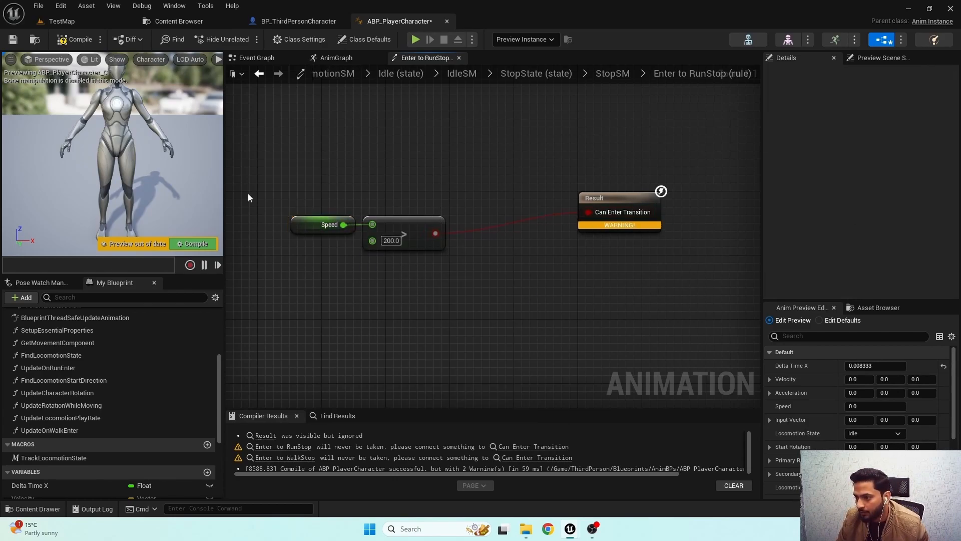
left_click_drag(271, 197, 414, 233)
double_click(503, 173)
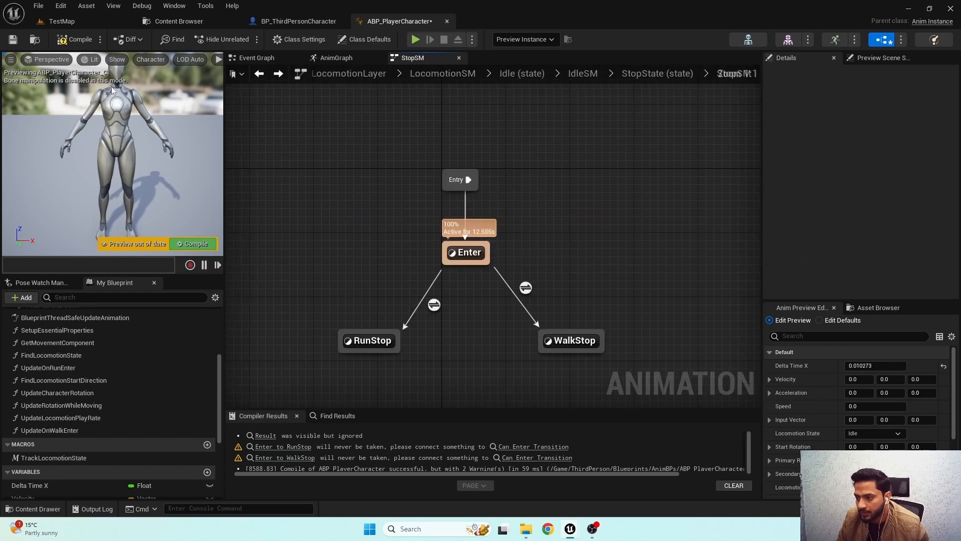
left_click(75, 40)
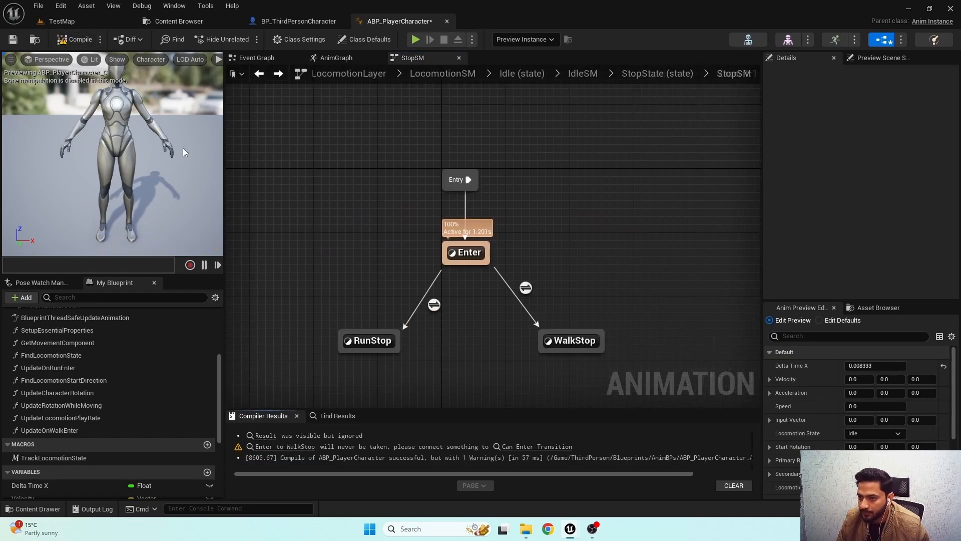
left_click_drag(393, 272, 438, 309)
left_click_drag(351, 241, 483, 375)
left_click_drag(315, 235, 499, 389)
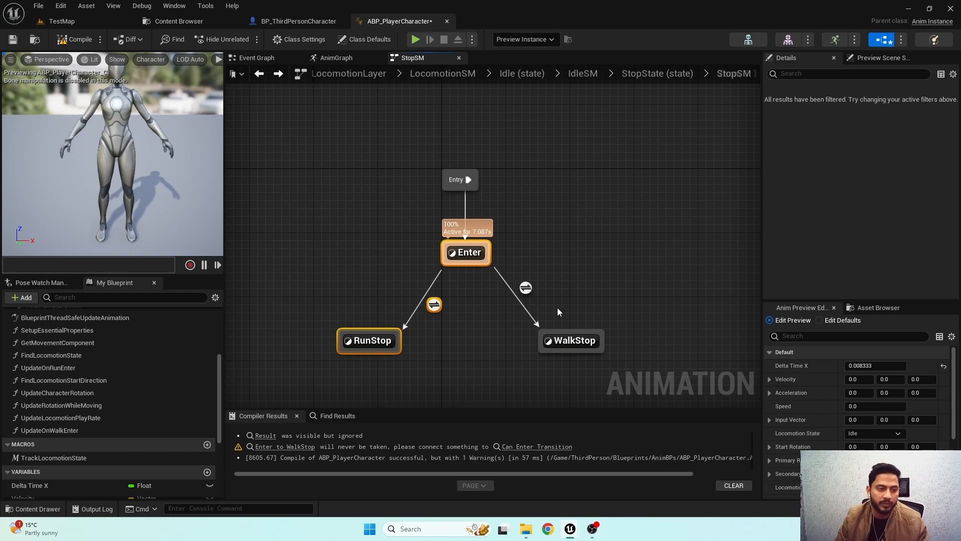
Enable Can Enter Transition in the Enter-to-WalkStop rule, return to StopSM, and compile and save the blueprint.
double_click(526, 287)
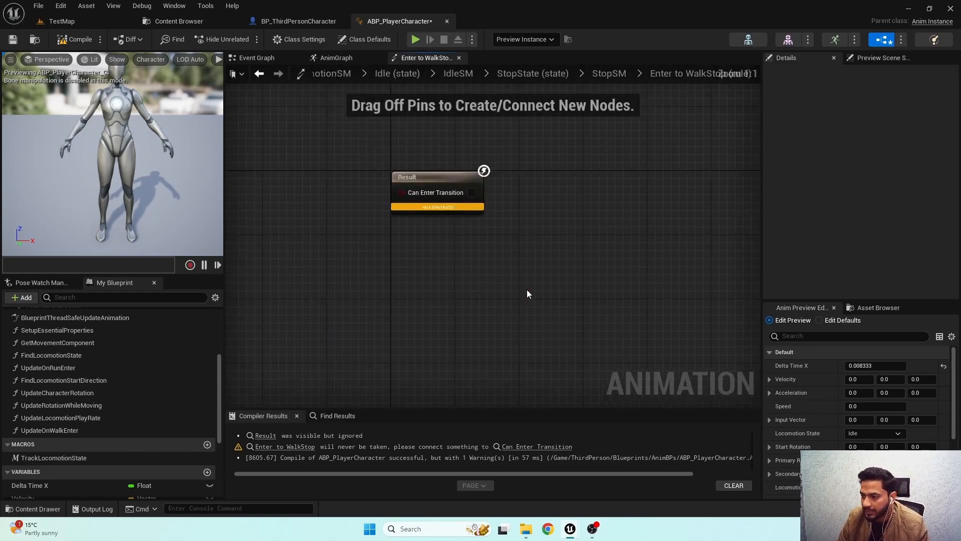
left_click(573, 257)
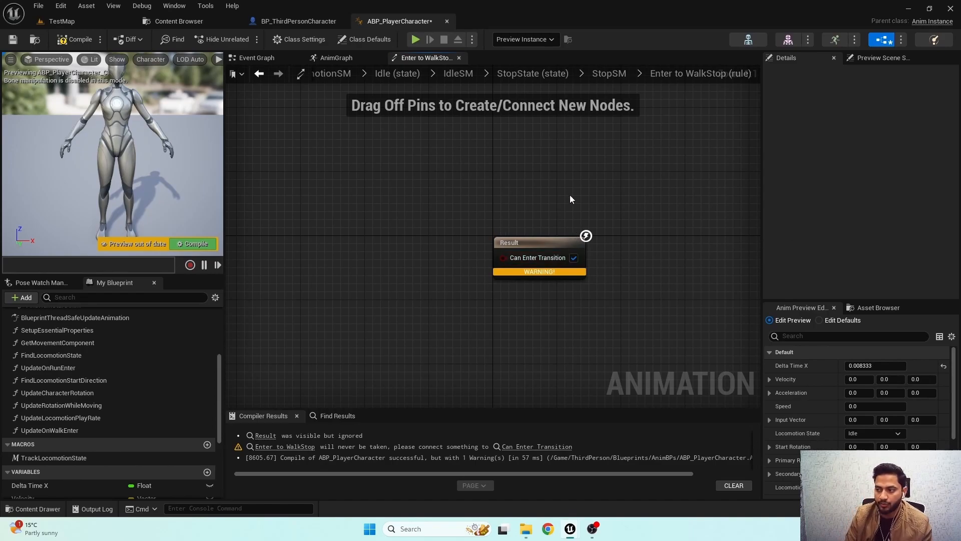
left_click(75, 39)
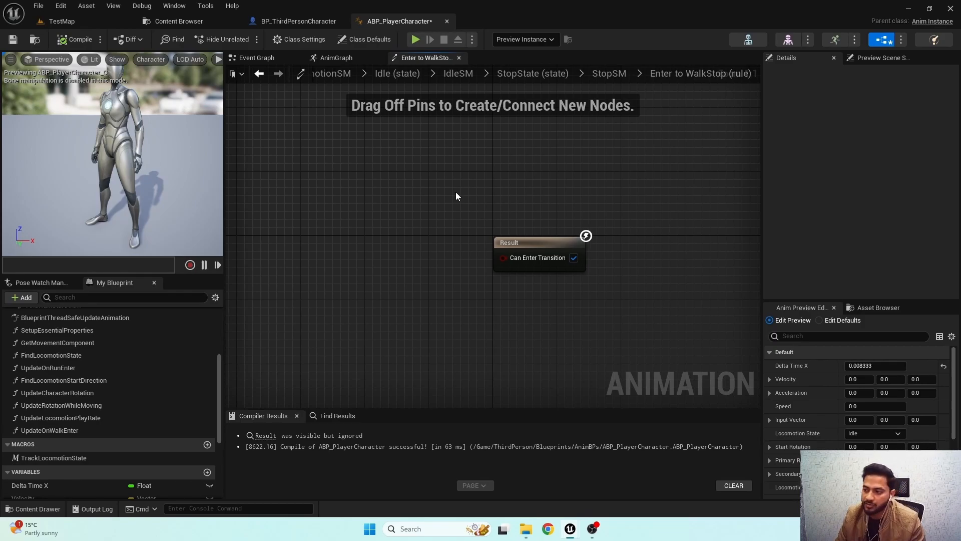
key("alt+Left")
left_click(12, 39)
left_click(75, 39)
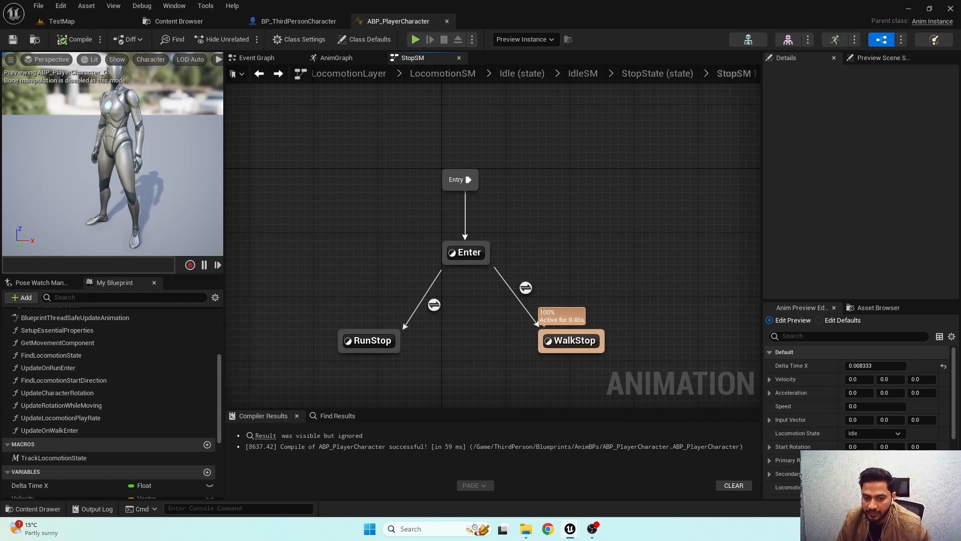
right_click_drag(591, 291, 561, 202)
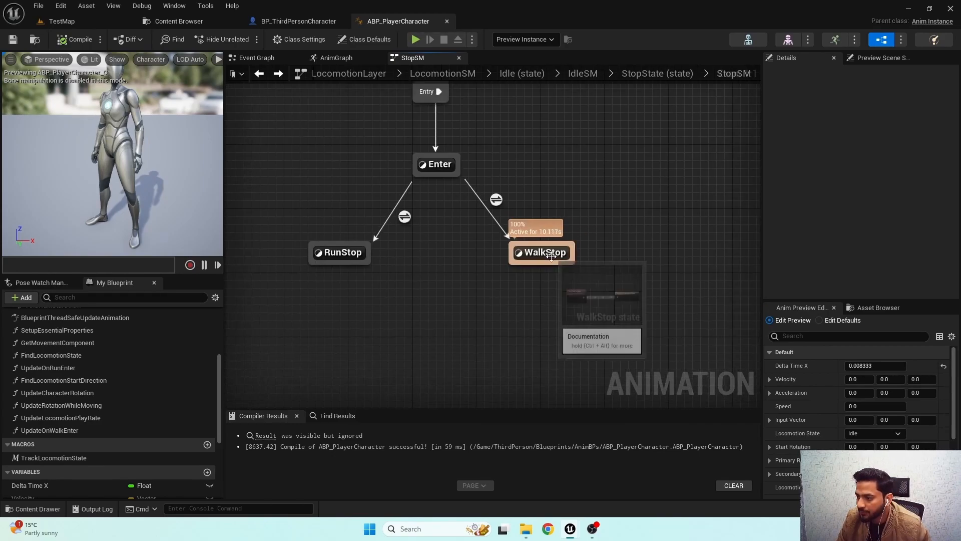
Open the WalkStop state's graph and preview the Walk_Fwd_to_Idle animation sequence from the EchoAnims folder.
double_click(549, 254)
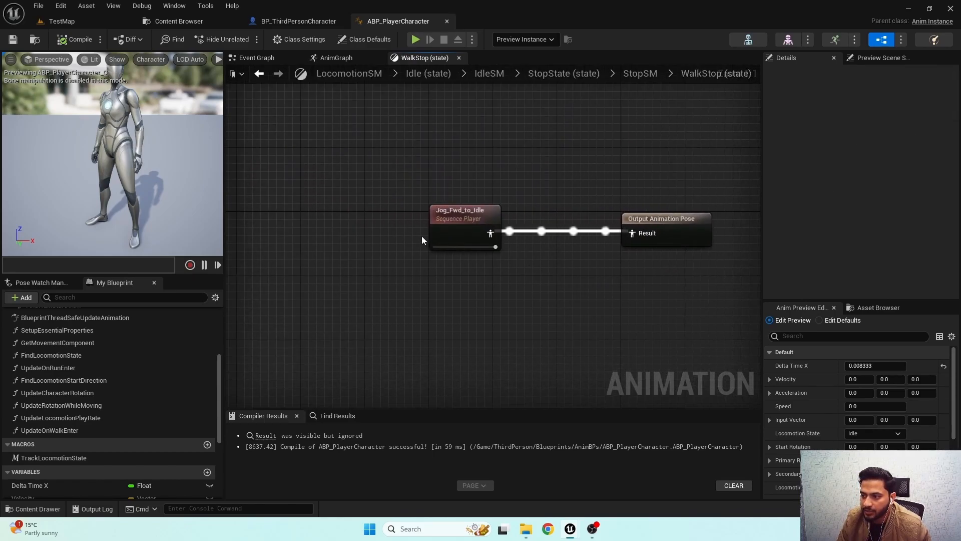
left_click(179, 21)
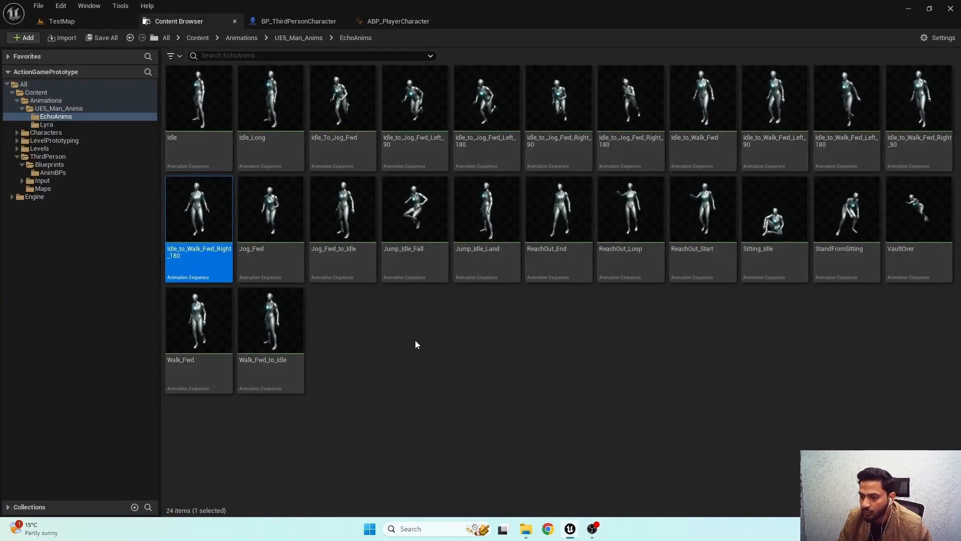
left_click(281, 344)
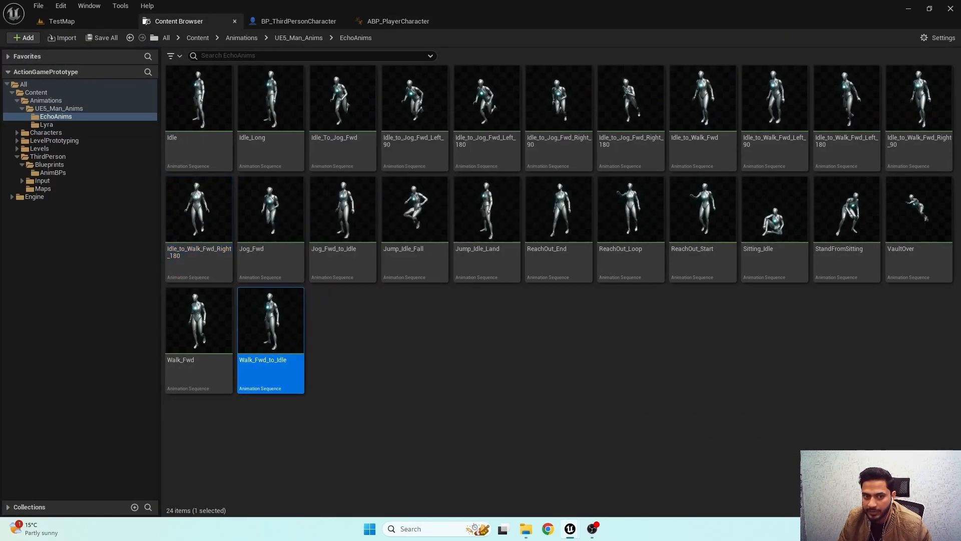
left_click_drag(75, 181, 570, 19)
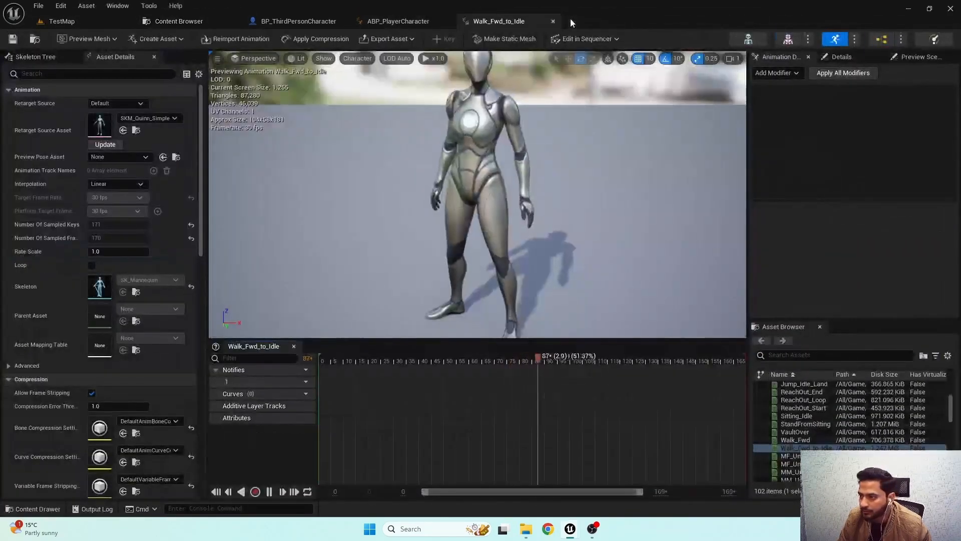
mouse_move(386, 362)
left_mouse_down()
mouse_move(356, 382)
mouse_move(380, 371)
left_mouse_up()
left_click(554, 21)
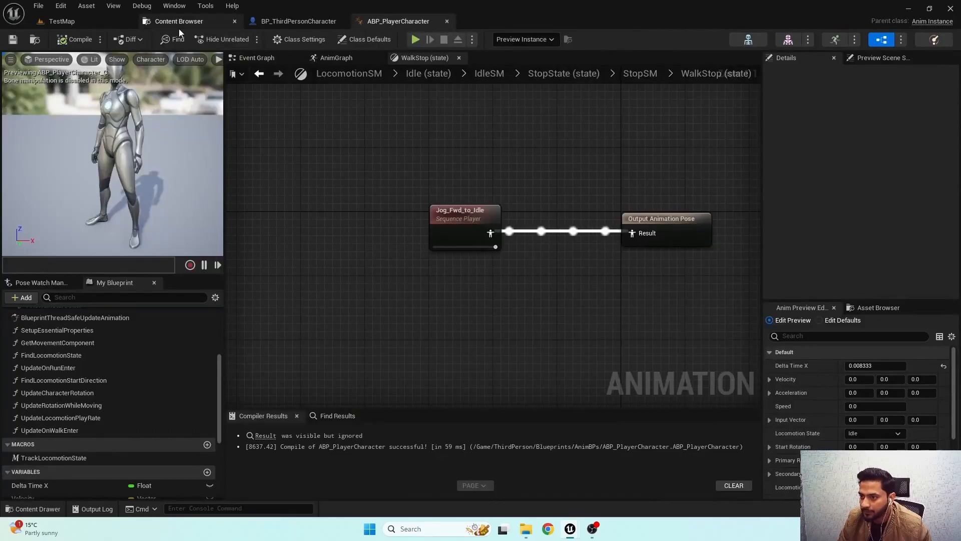
Replace the Jog_Fwd_to_Idle player in the WalkStop state with Walk_Fwd_to_Idle, connected to the Output Animation Pose.
left_click(199, 22)
left_click_drag(271, 326, 416, 275)
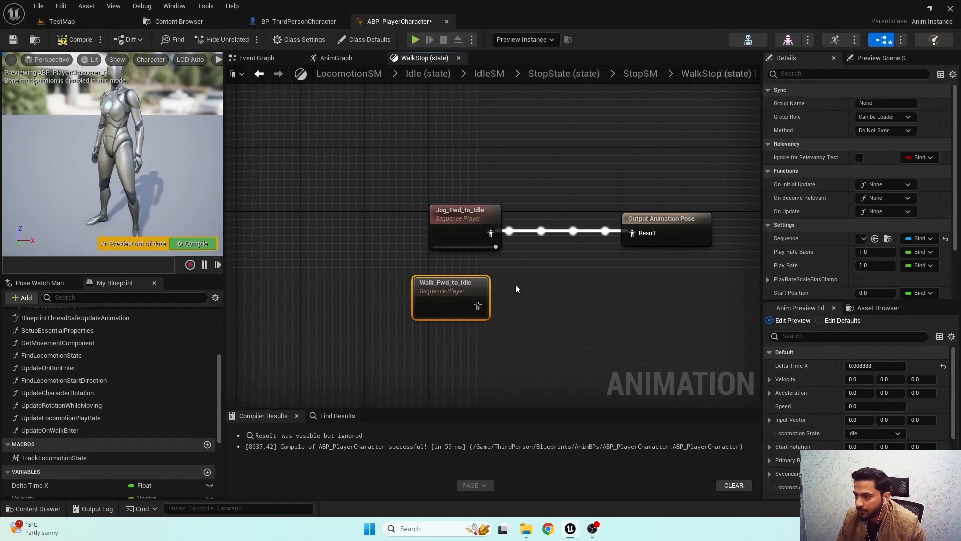
left_click_drag(478, 306, 632, 233)
left_click(463, 210)
key("Delete")
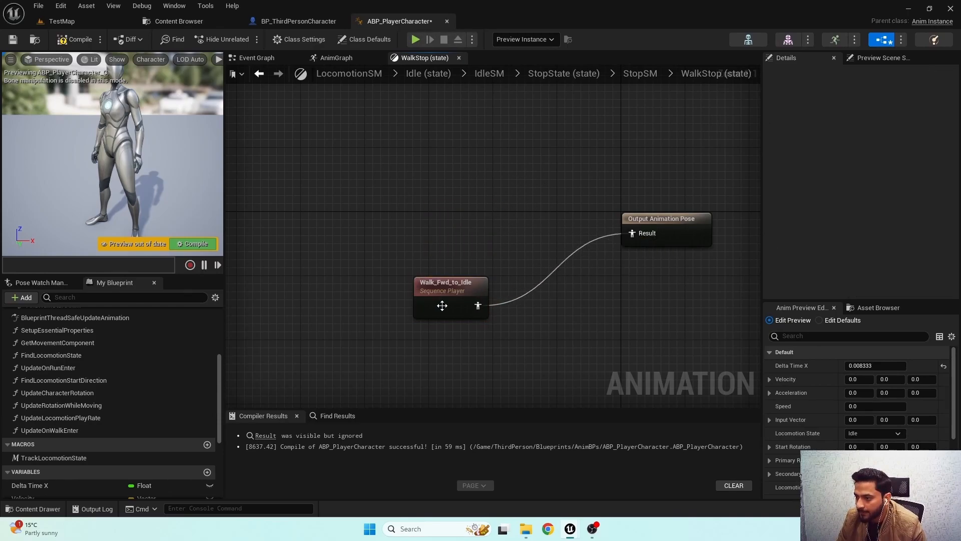
left_click_drag(443, 304, 467, 232)
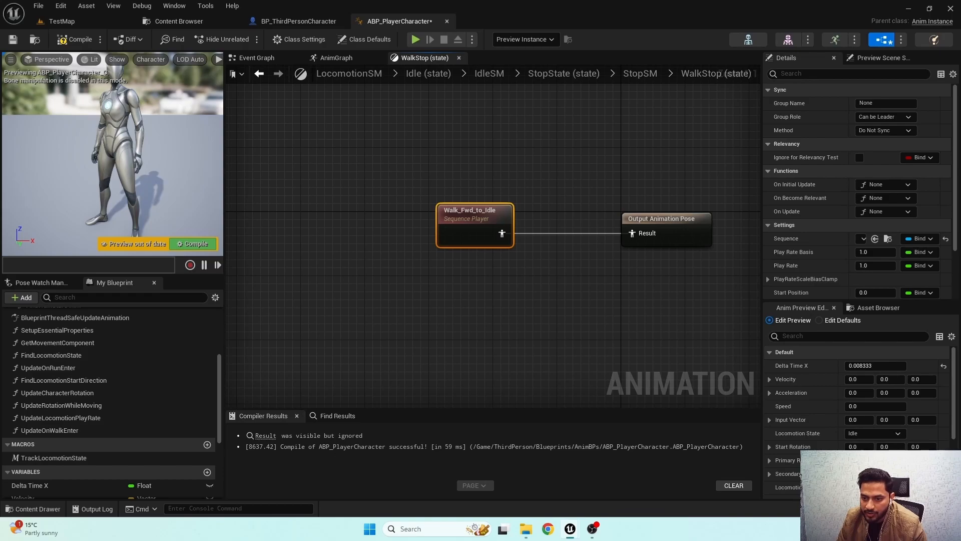
Set the Walk_Fwd_to_Idle player's Start Position to 0.2, and compile and save the blueprint.
scroll(892, 209, "down", 3)
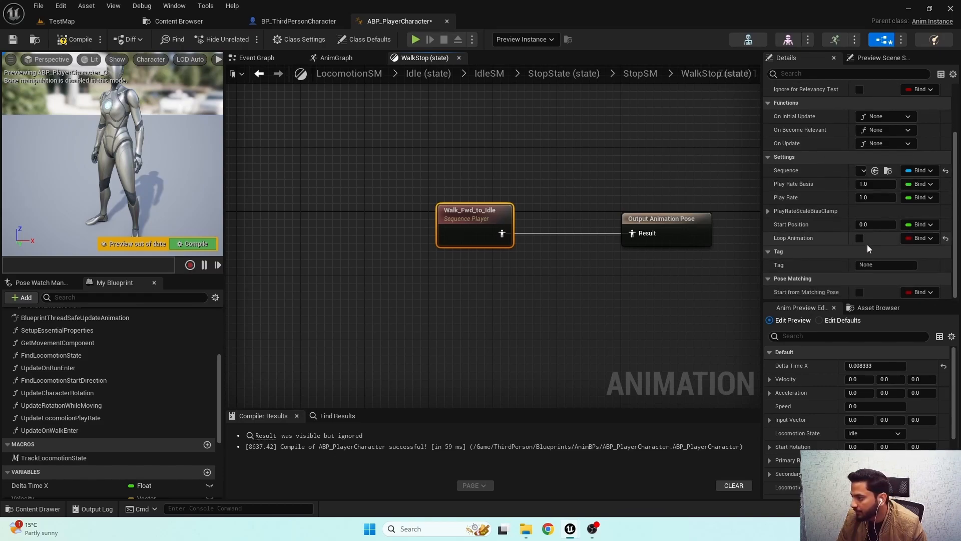
left_click(881, 224)
type(".2")
key("Return")
left_click(75, 39)
left_click(14, 41)
Go back up to IdleSM, place the Idle state beside StopState, and create a transition from StopState to Idle.
left_click(515, 149)
double_click(515, 149)
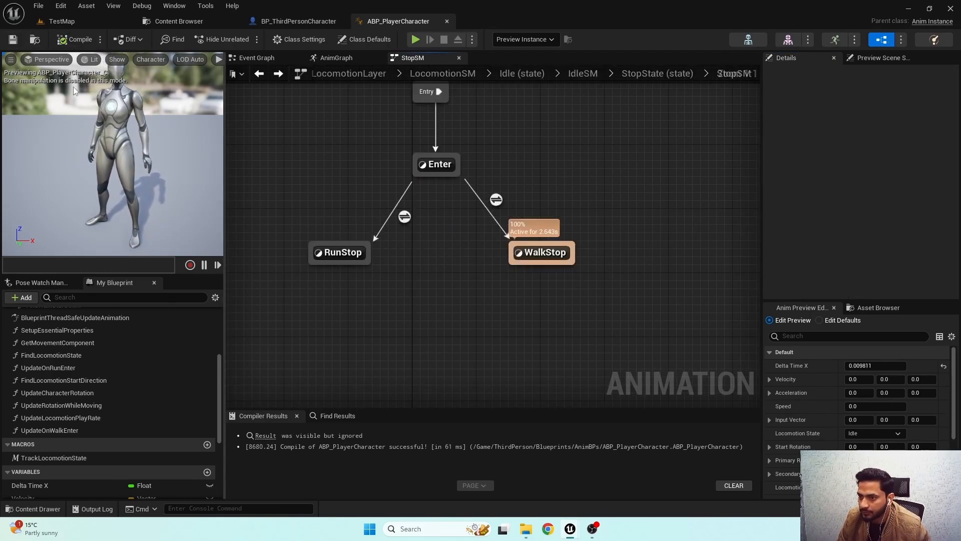
double_click(535, 149)
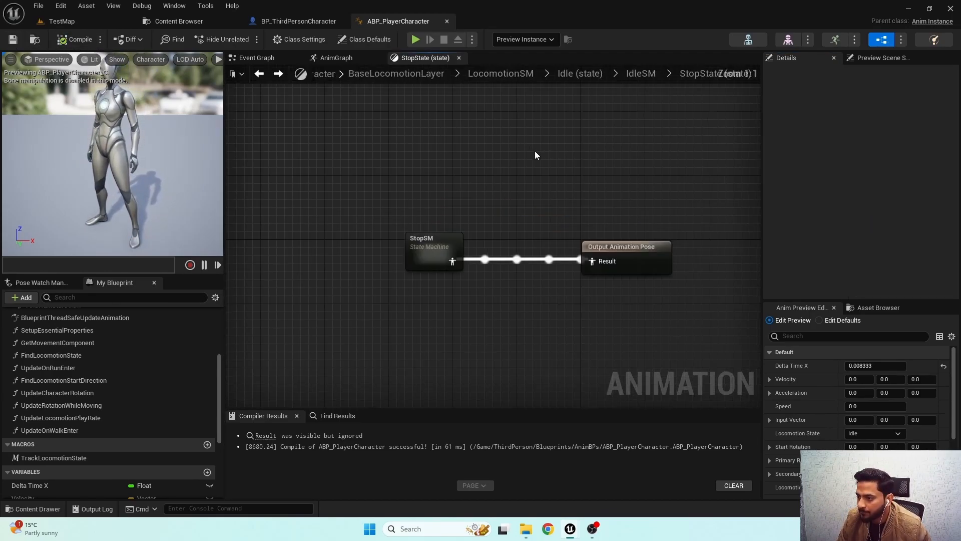
double_click(525, 177)
left_click(456, 257)
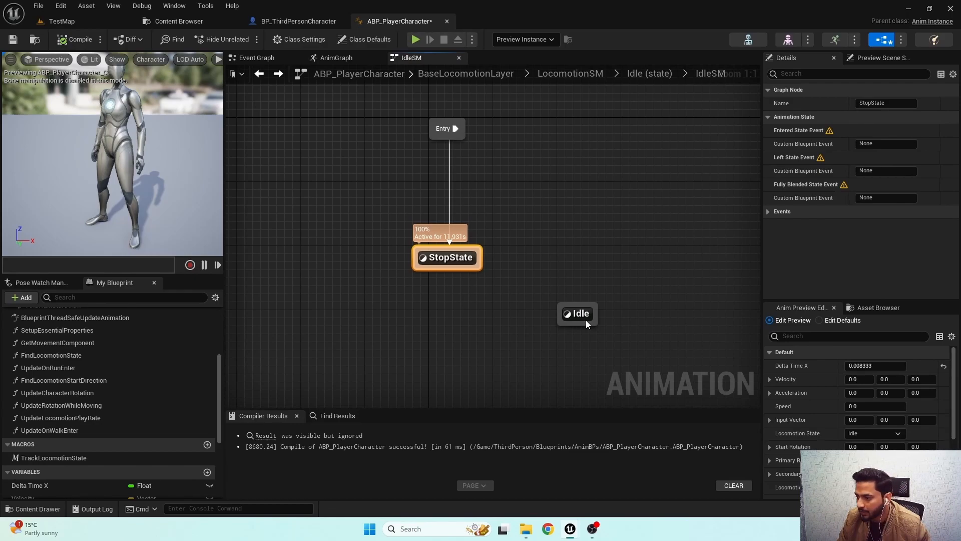
left_click_drag(588, 324, 592, 259)
left_click_drag(480, 262, 593, 258)
right_click_drag(559, 214, 440, 203)
Enable the automatic rule on the StopState-to-Idle transition, set its blend duration to 0.35, and compile the blueprint.
left_click(419, 231)
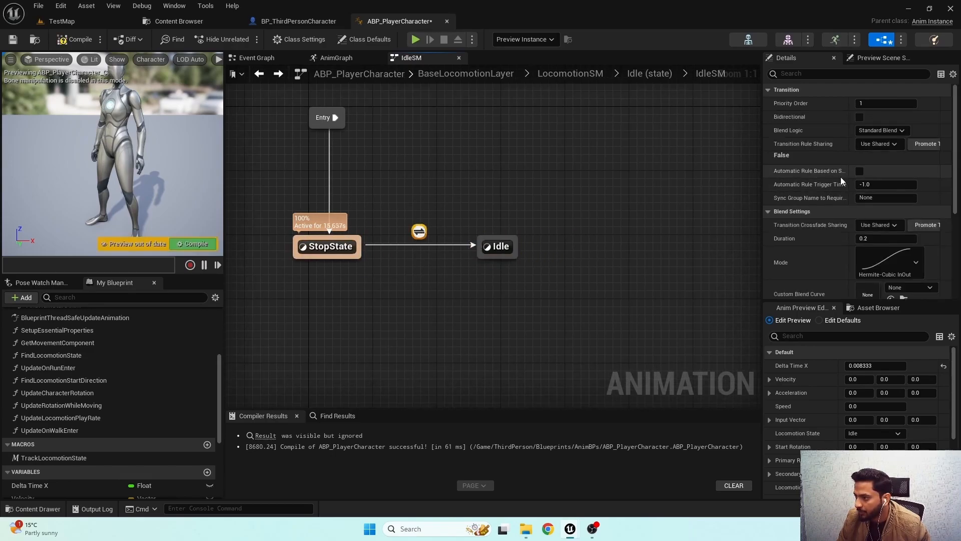
left_click(860, 171)
key("F7")
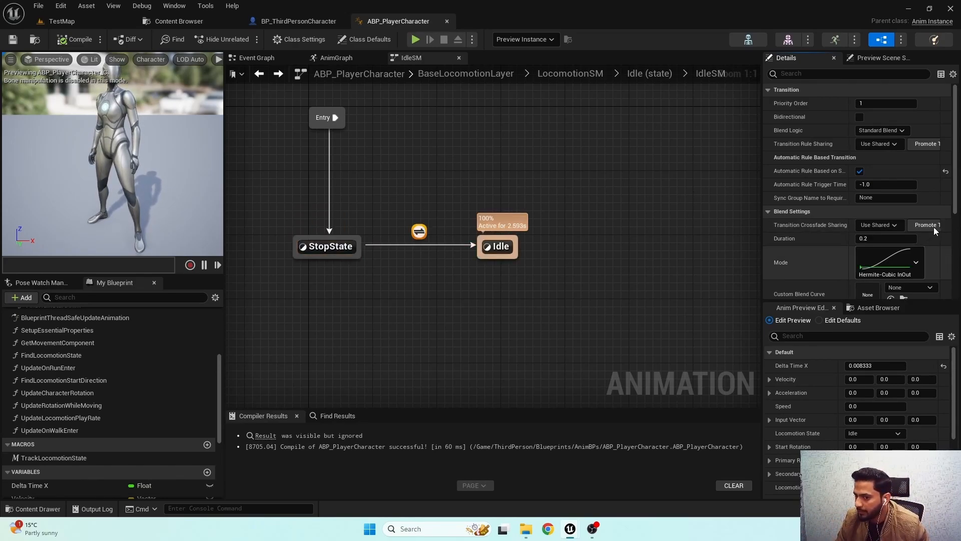
left_click(876, 239)
type("0.35")
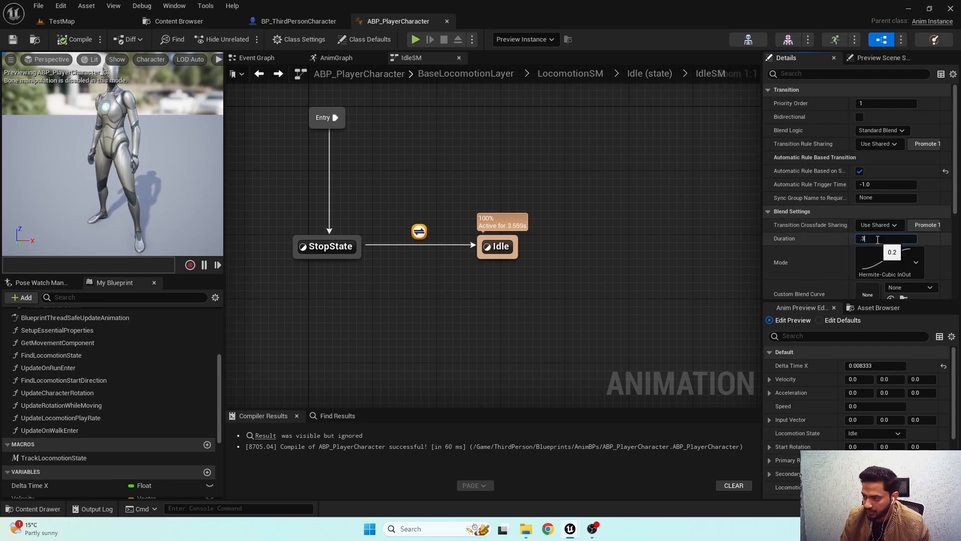
key("Return")
left_click(74, 39)
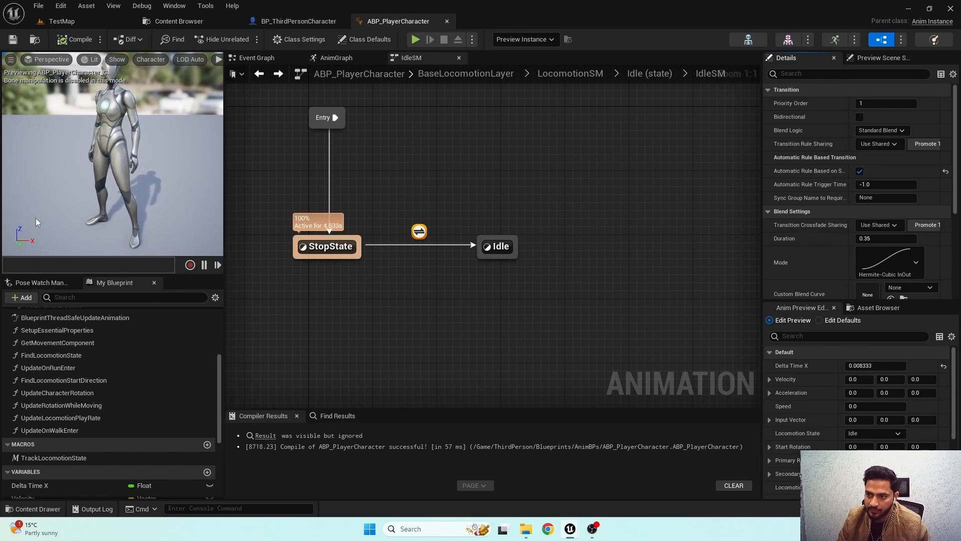
Run two brief play sessions in TestMap to check the character's initial stop and idle poses.
left_click(60, 21)
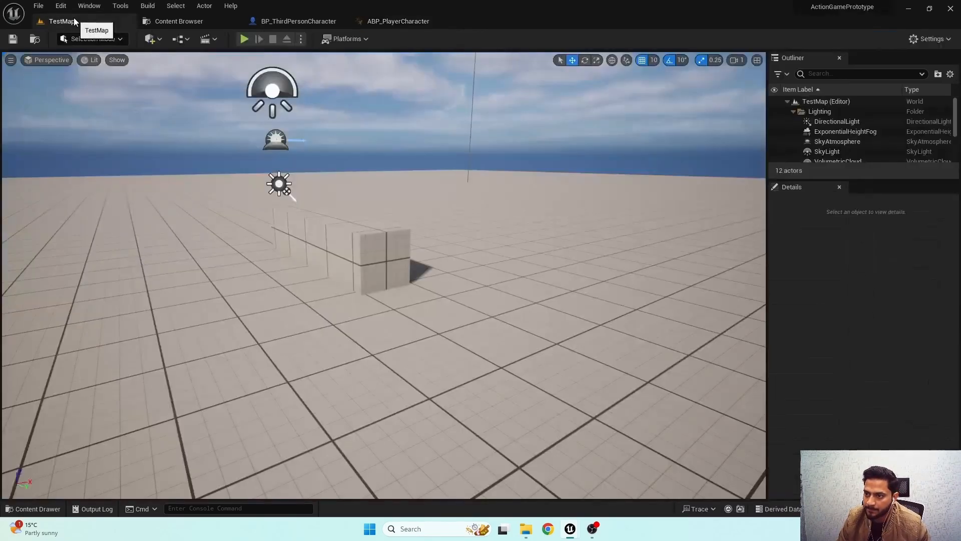
left_click(244, 39)
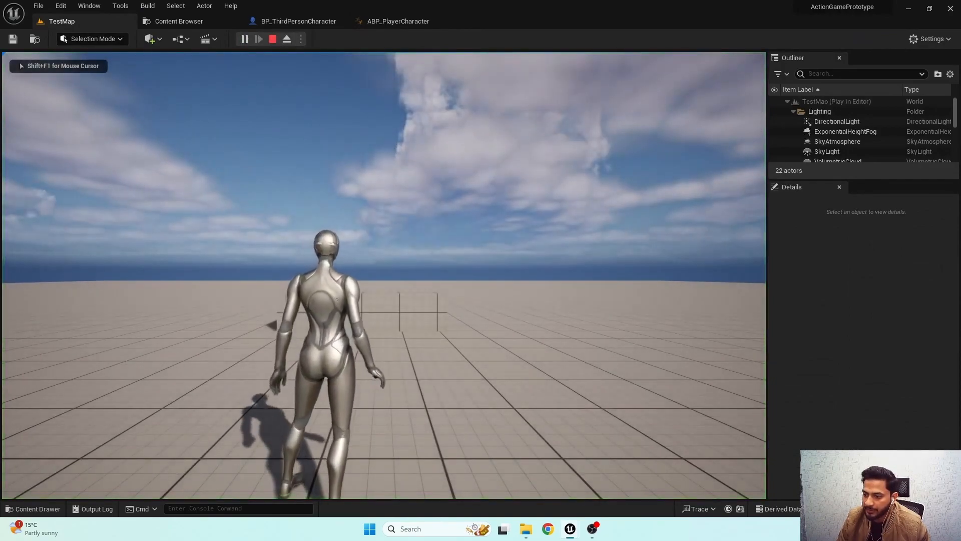
key("Escape")
left_click(245, 38)
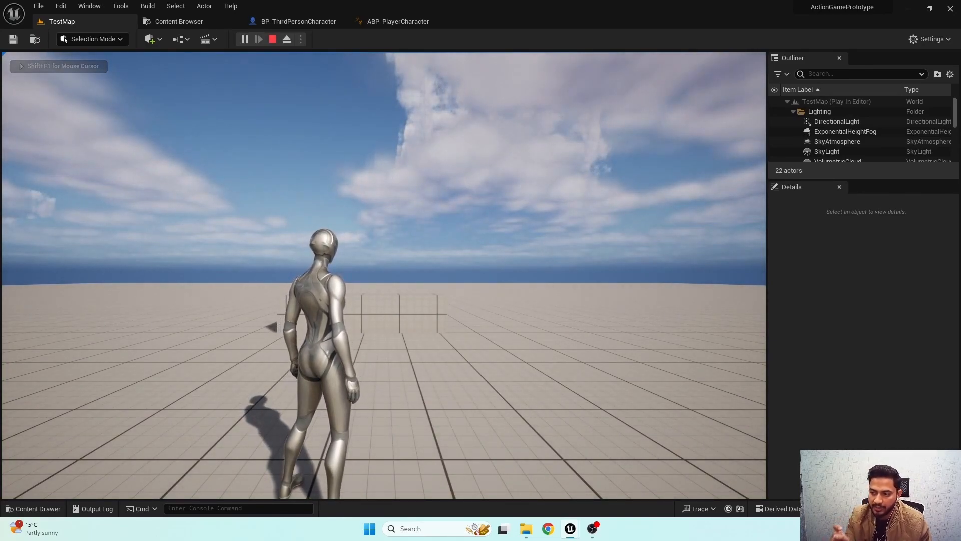
key("Escape")
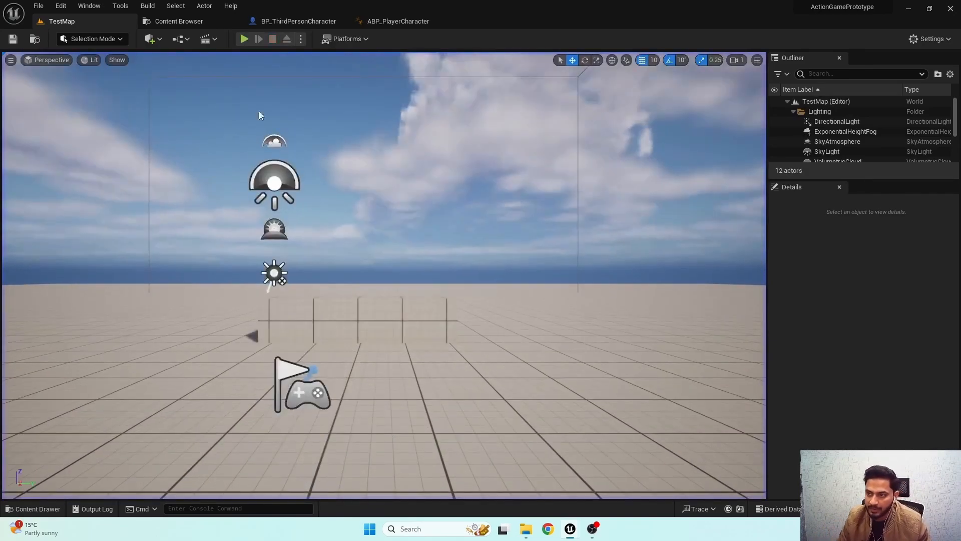
Play TestMap and move the character in several directions to test the walk and run start and stop animations.
left_click(244, 38)
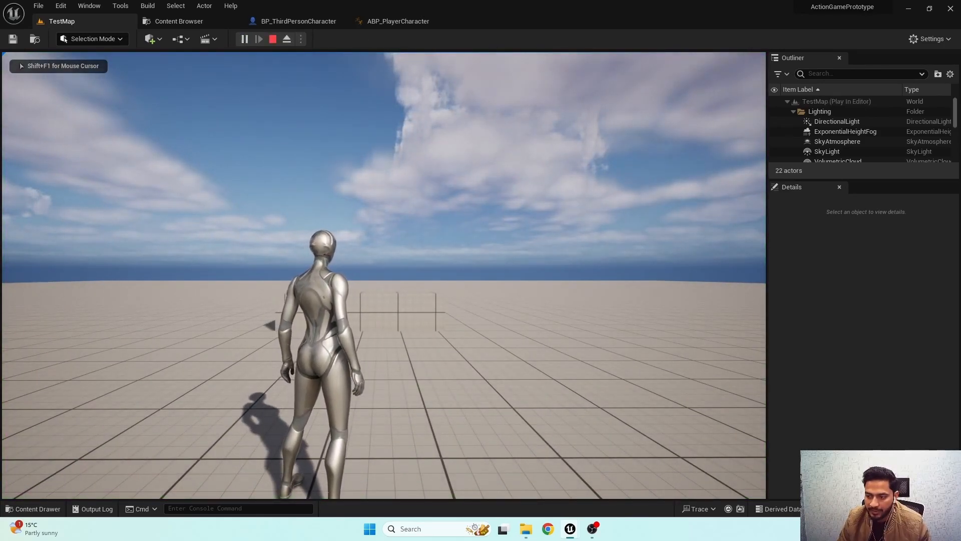
key("a")
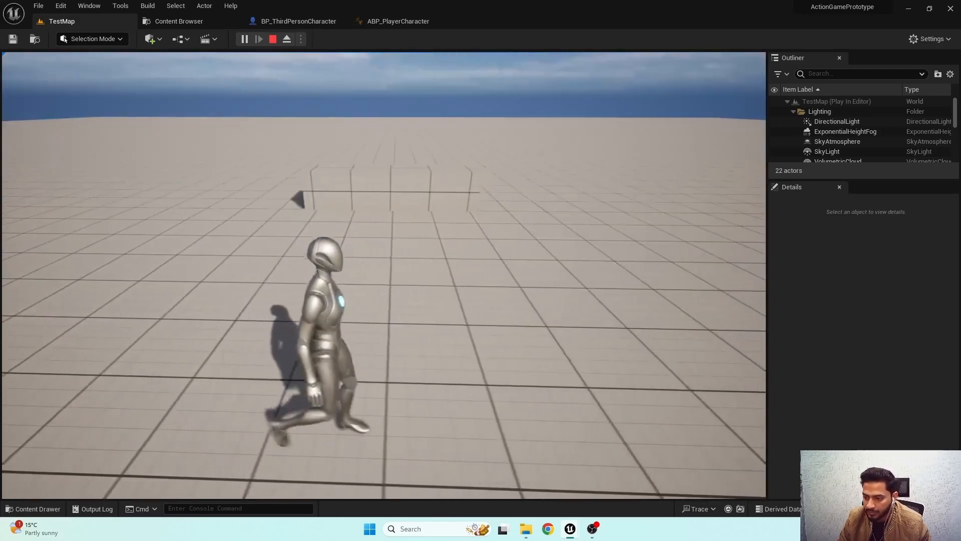
key("w")
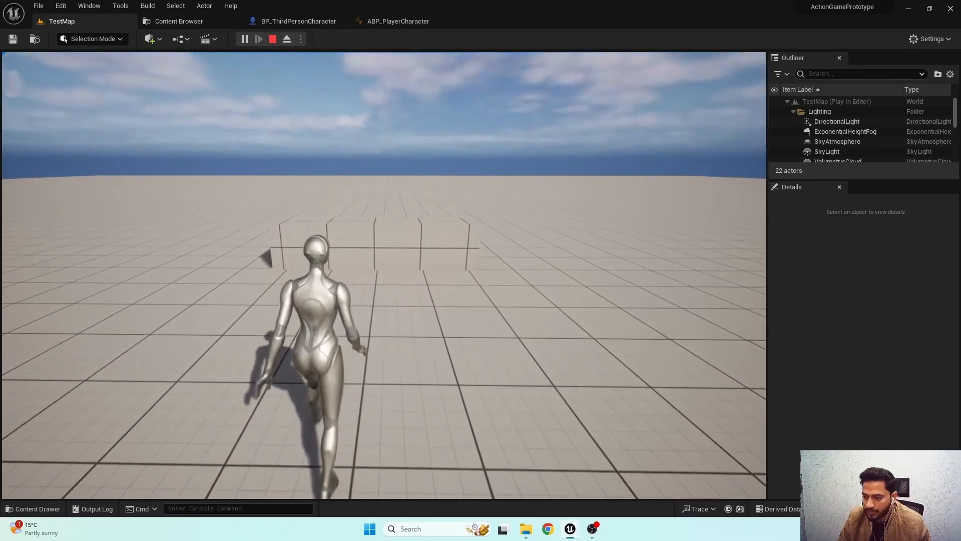
key("a")
key("d")
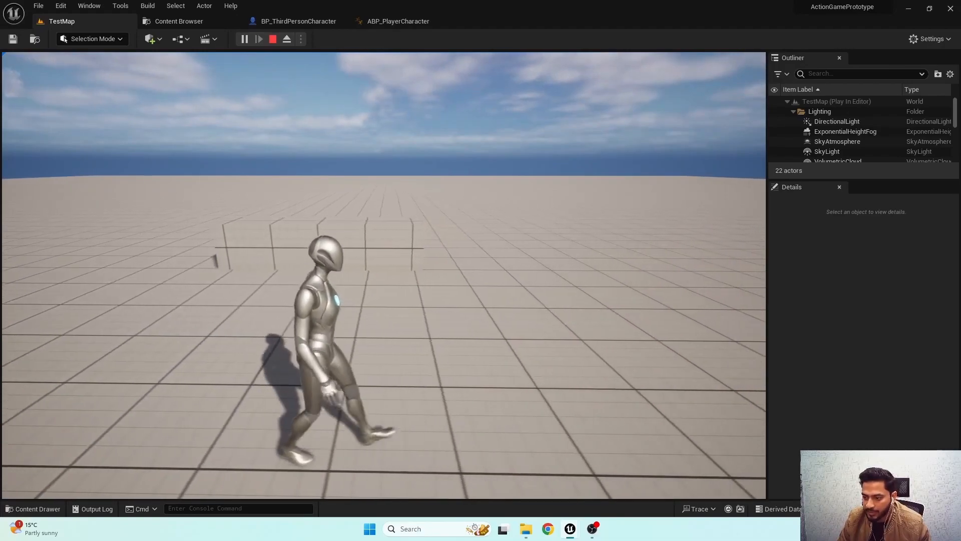
key("w")
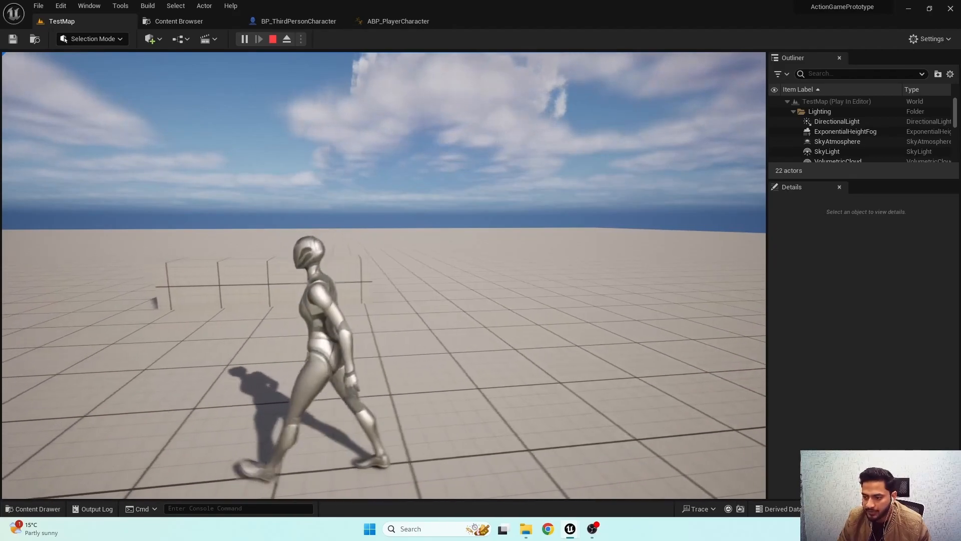
key("w")
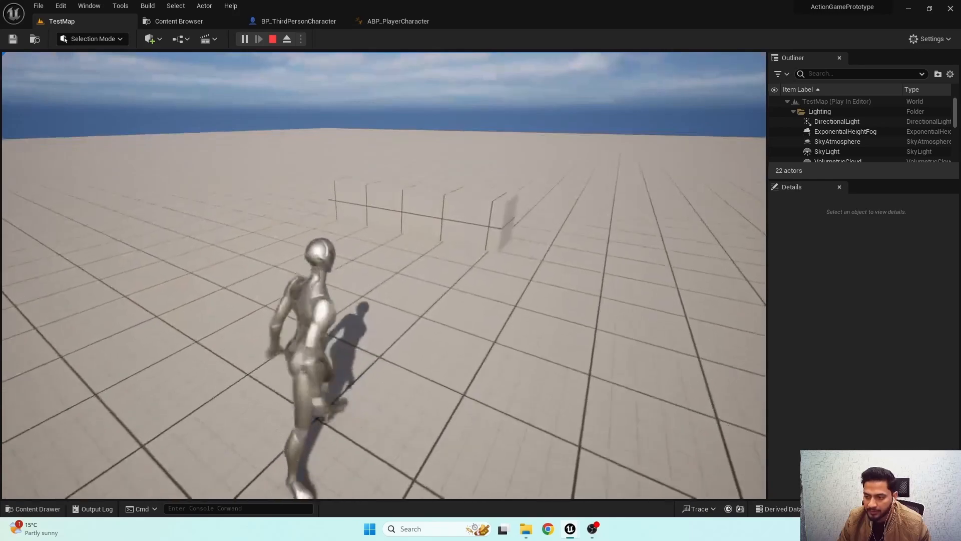
key("a")
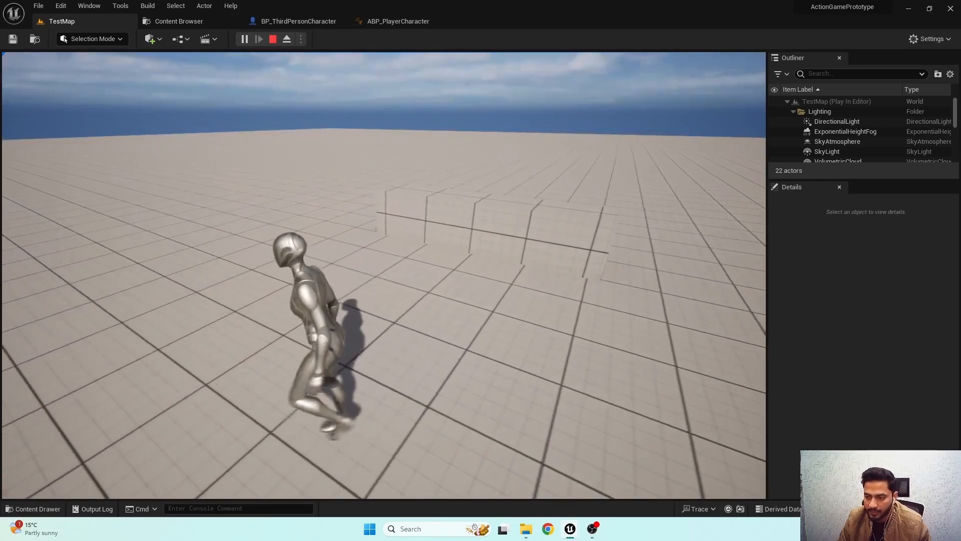